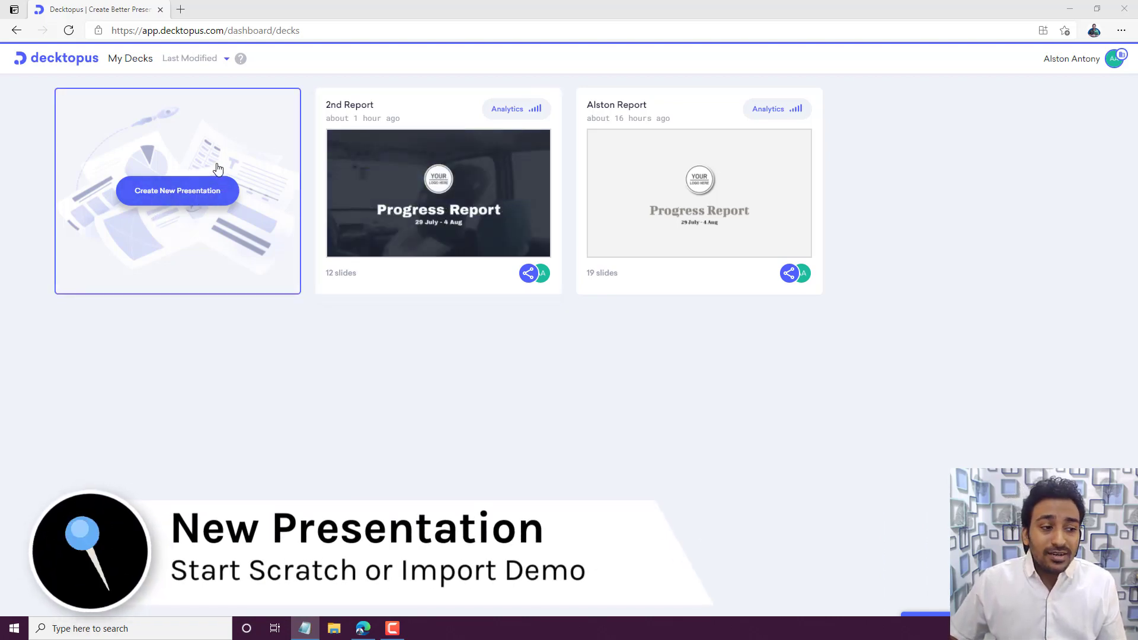
Step: Start a new presentation and browse the Business, Education and All sample deck categories
left_click(180, 201)
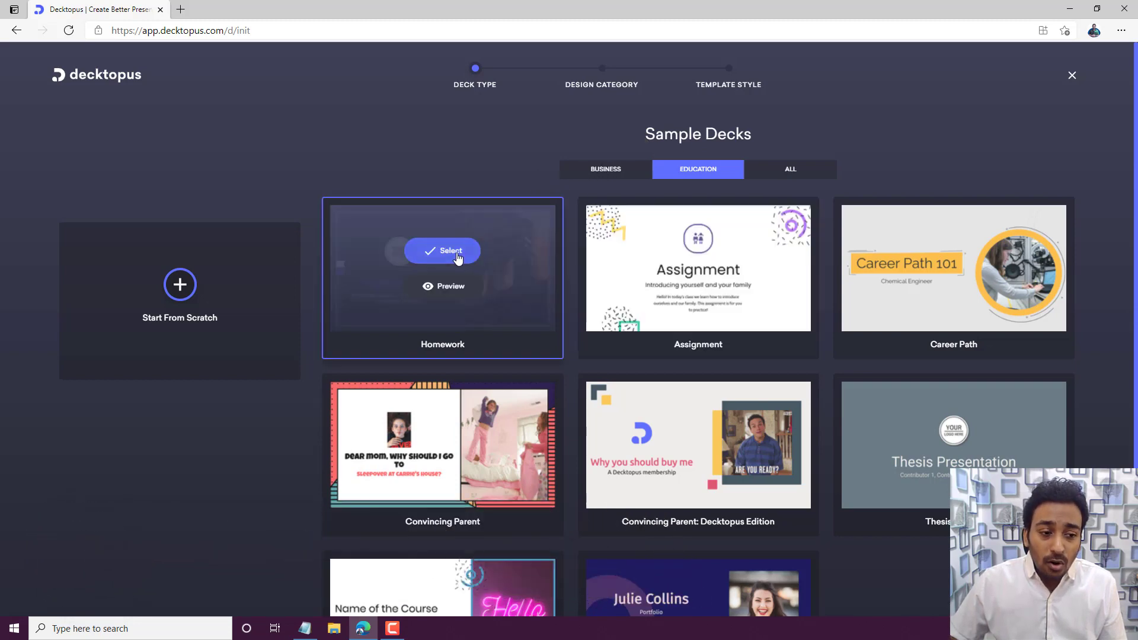
mouse_move(636, 265)
mouse_move(947, 252)
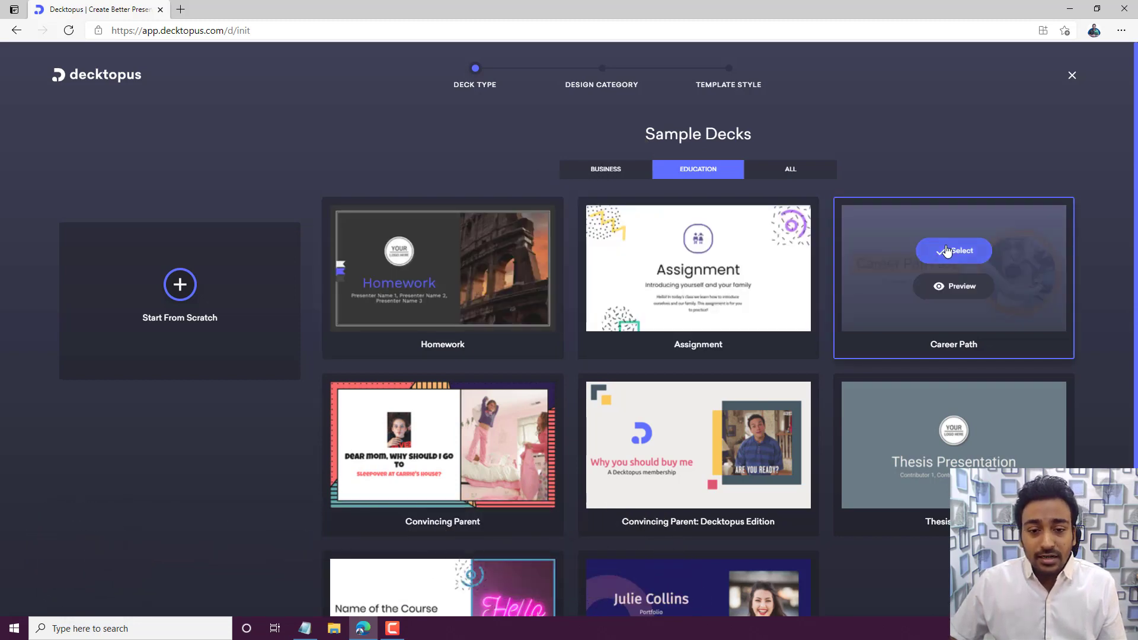
left_click(623, 174)
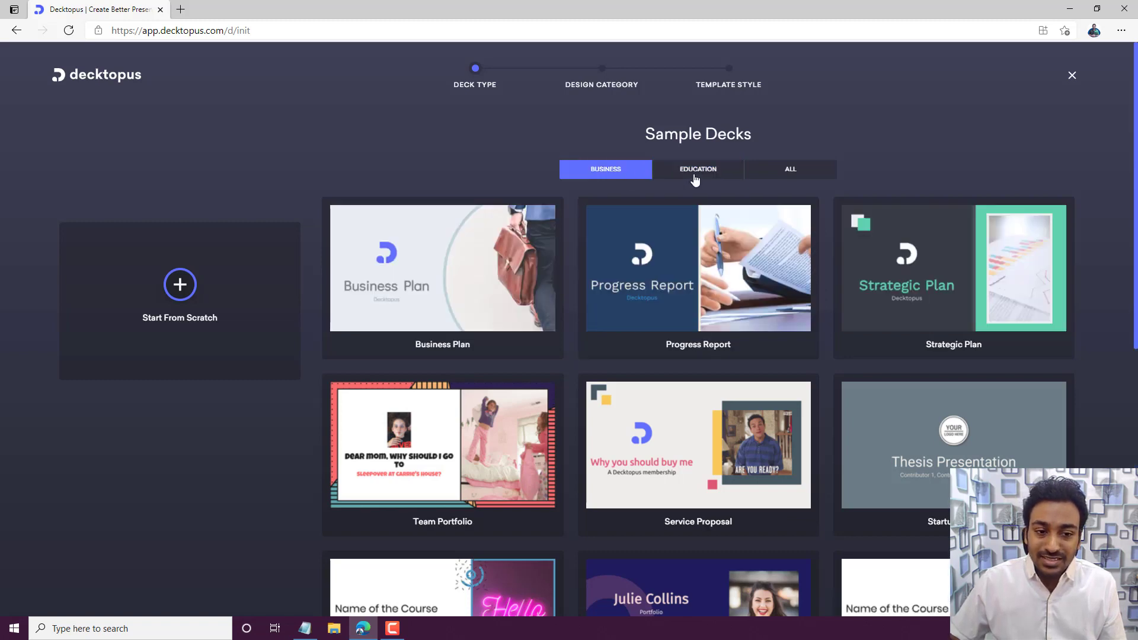
left_click(694, 177)
left_click(779, 170)
mouse_move(677, 266)
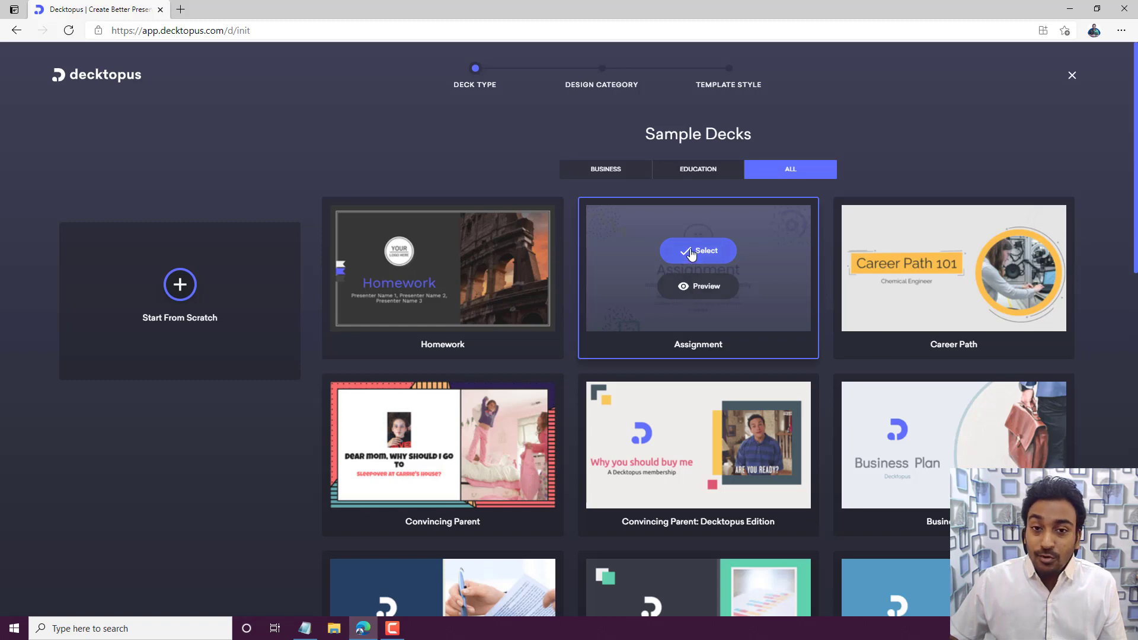
Step: Preview the Assignment sample deck, view the Dark templates among its alternative designs, and leave the new-presentation setup
left_click(693, 288)
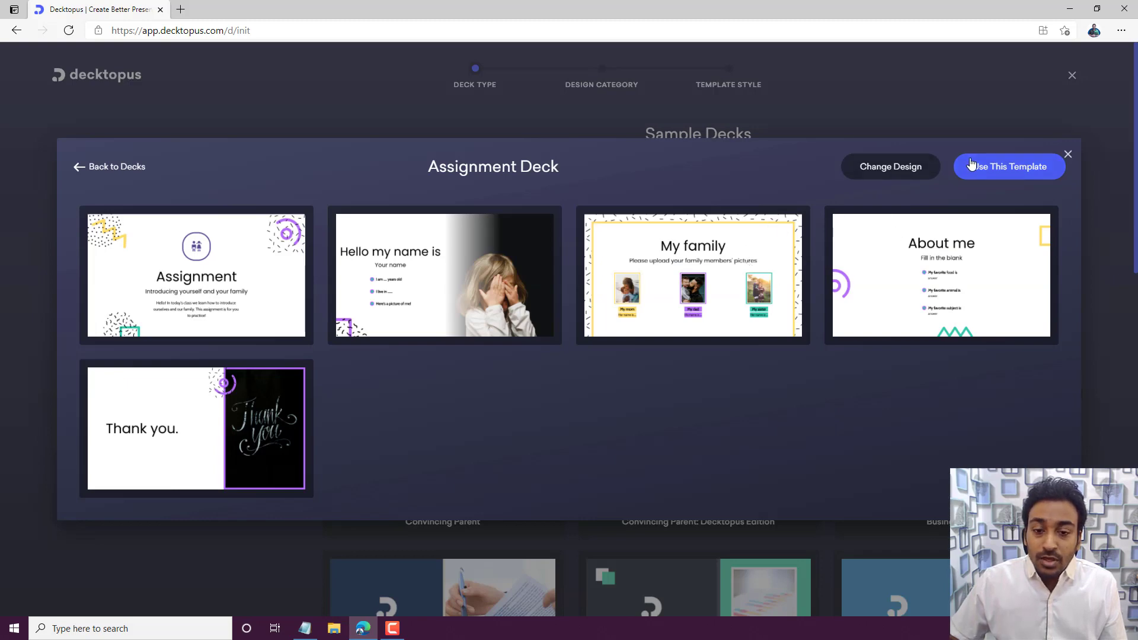
left_click(868, 170)
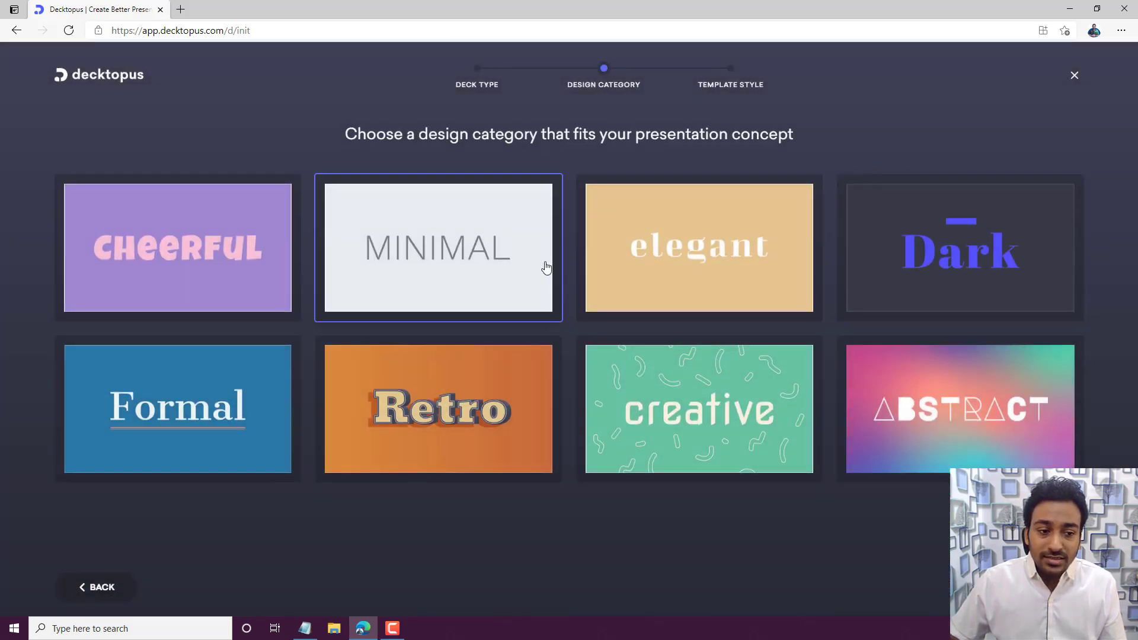
left_click(1020, 237)
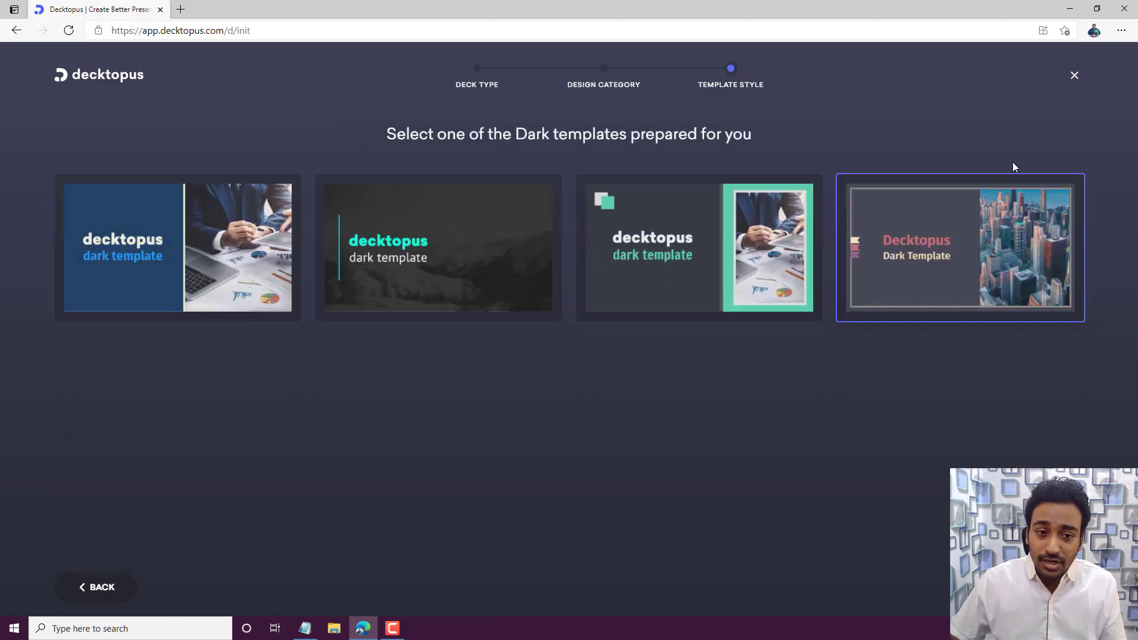
left_click(1073, 77)
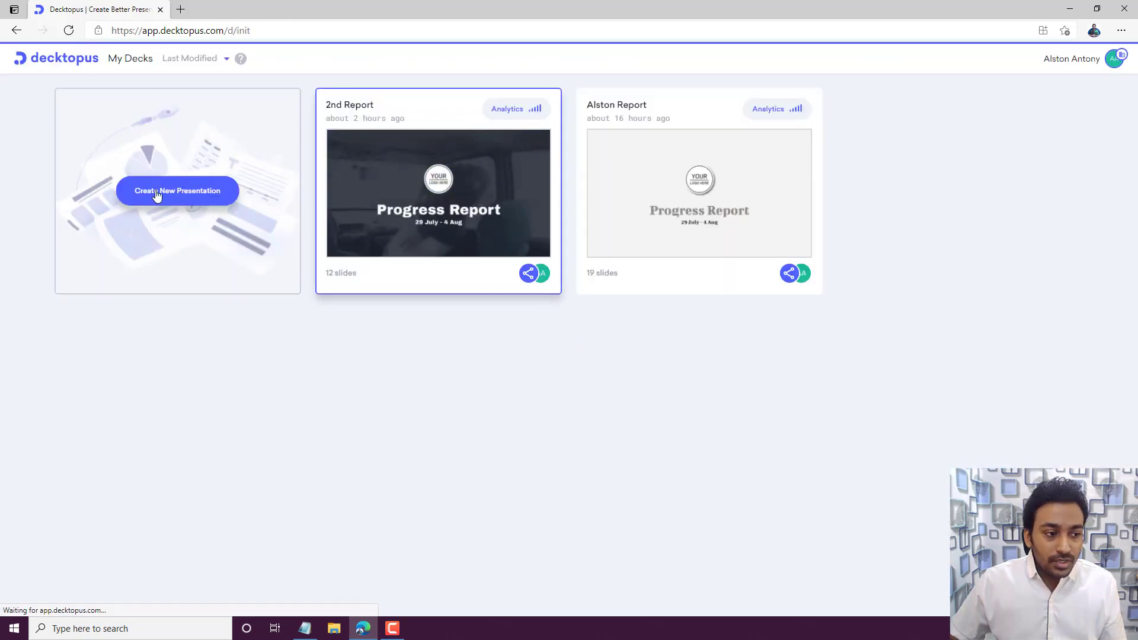
Step: Create a new presentation from scratch with the Retro design category and the teal template with the circular photo
left_click(159, 194)
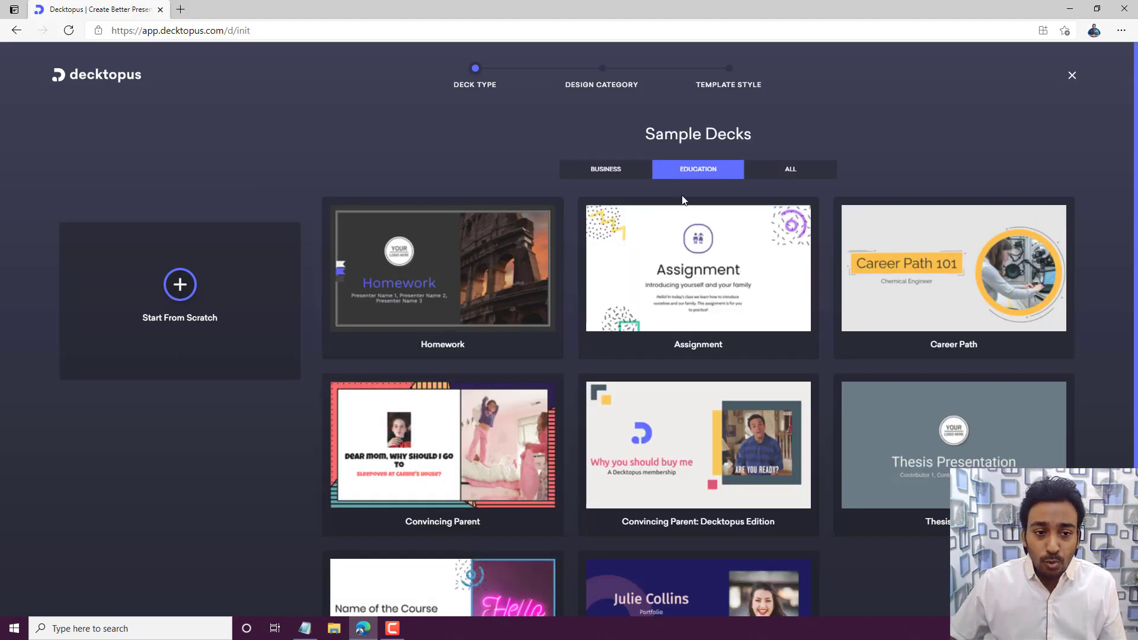
scroll(816, 262, "down", 2)
scroll(816, 219, "up", 2)
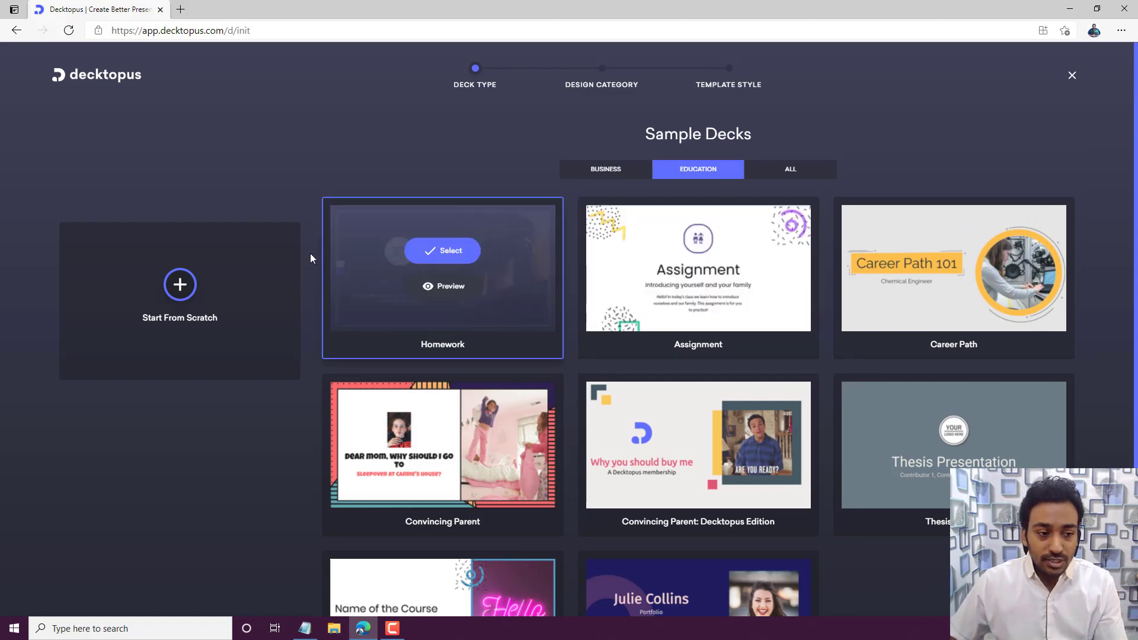
left_click(179, 288)
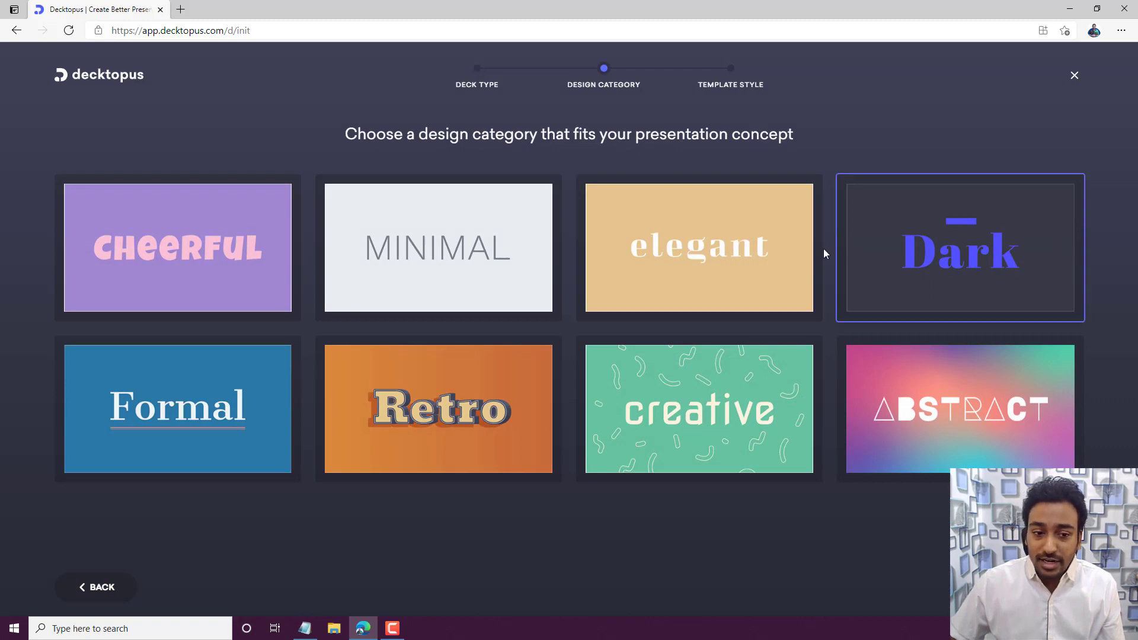
left_click(509, 430)
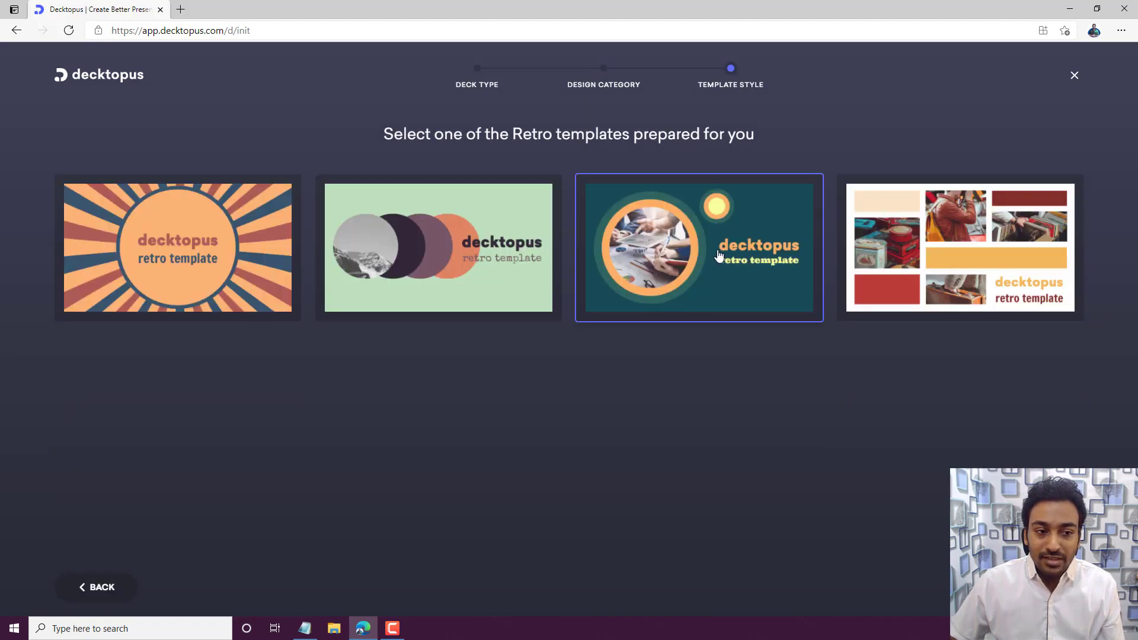
left_click(798, 248)
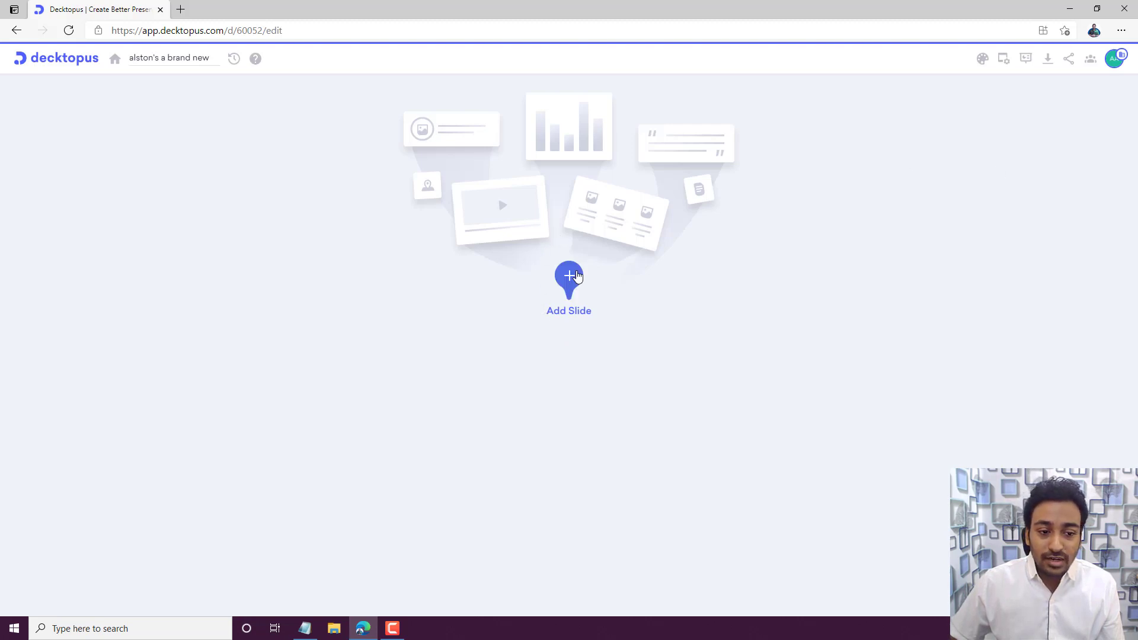
Step: Return to the deck dashboard and create another presentation from the Convincing Parent: Decktopus Edition sample deck
left_click(43, 59)
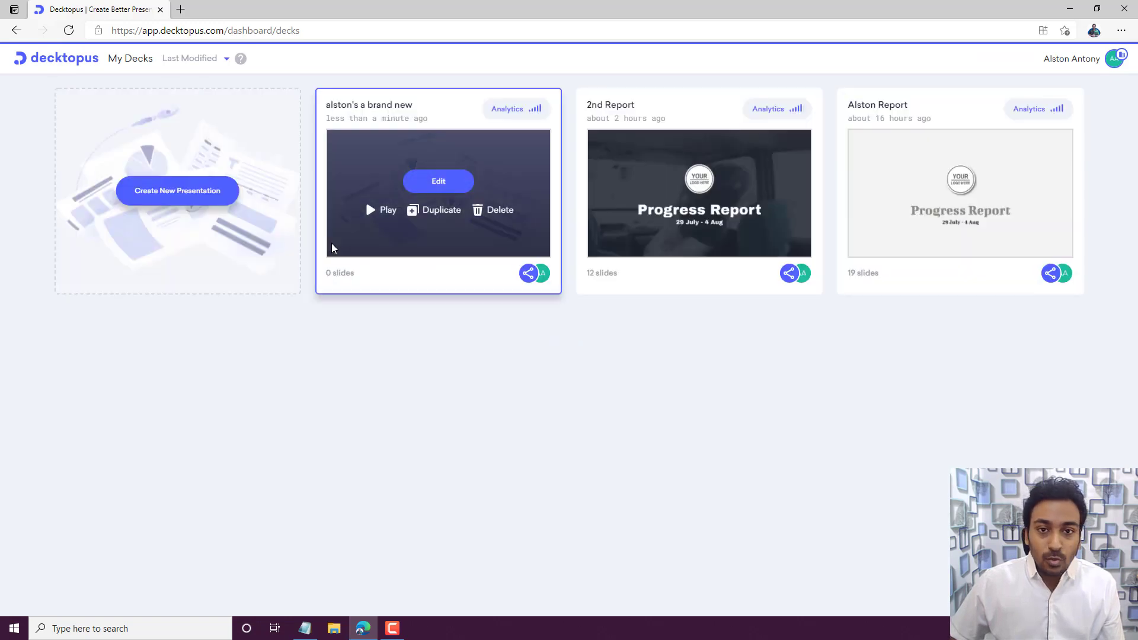
left_click(153, 196)
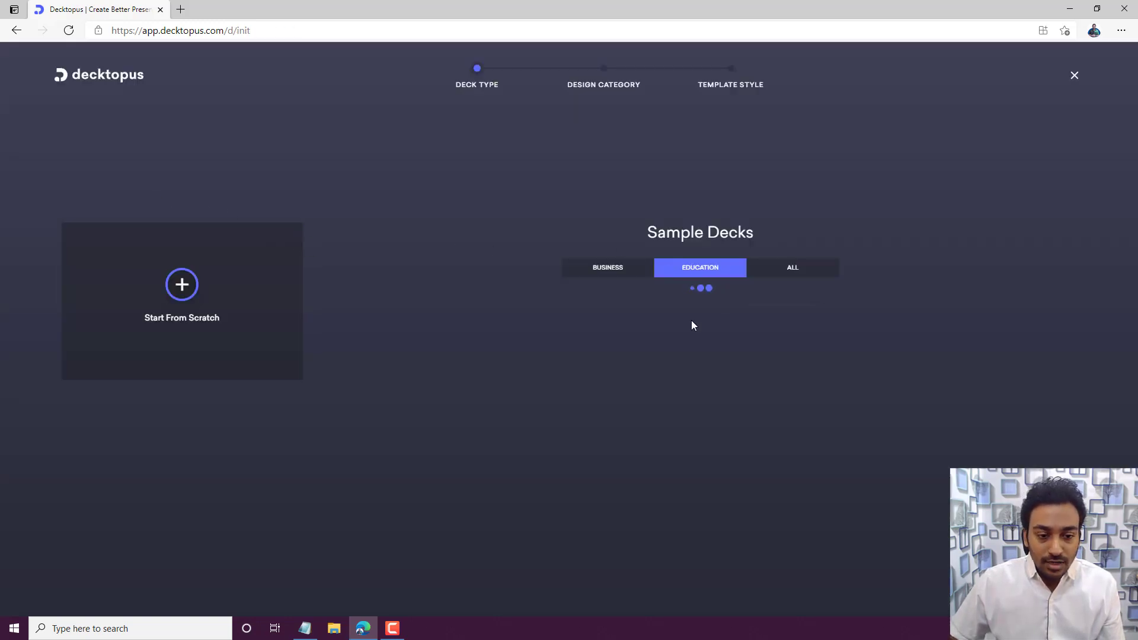
scroll(691, 320, "down", 3)
left_click(699, 280)
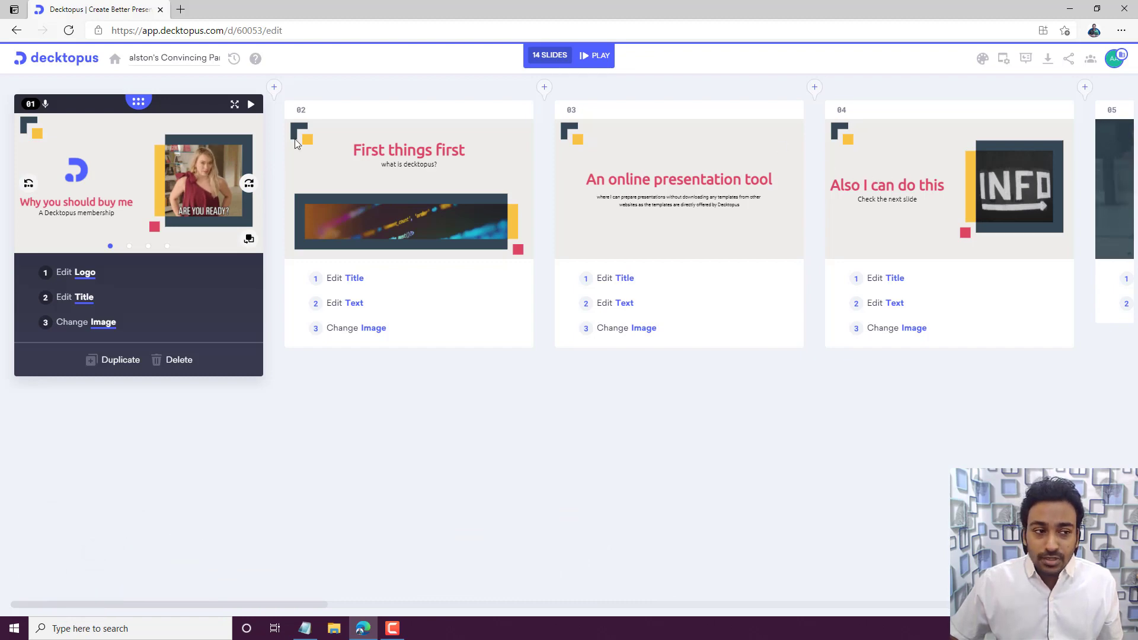
Step: Rename the presentation as Video Demonstration
left_click(157, 59)
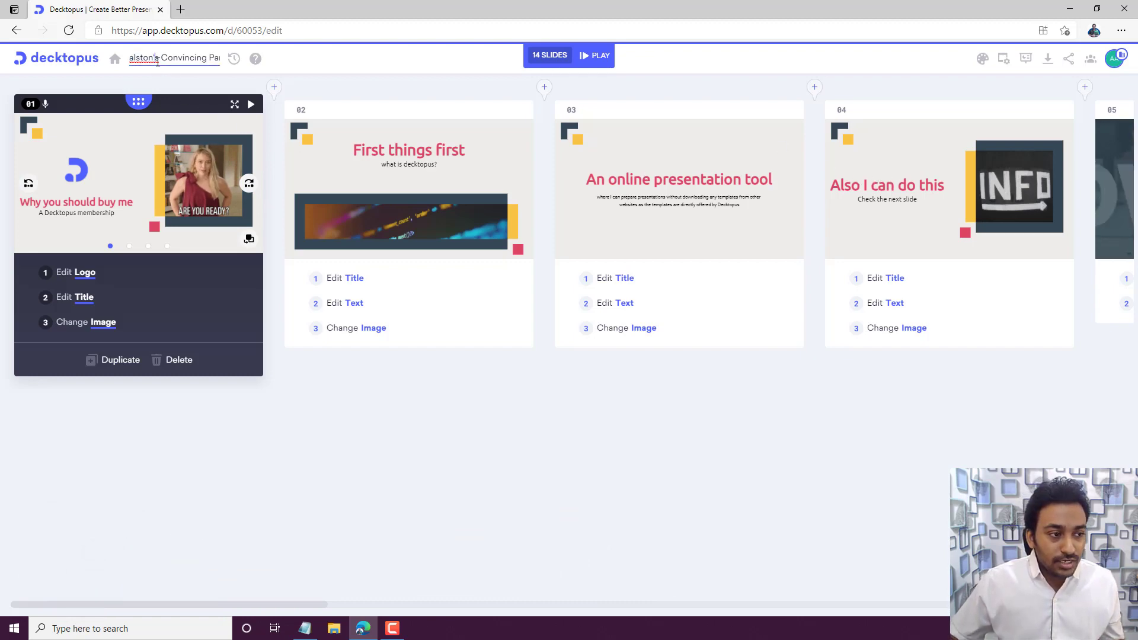
key("ctrl+a")
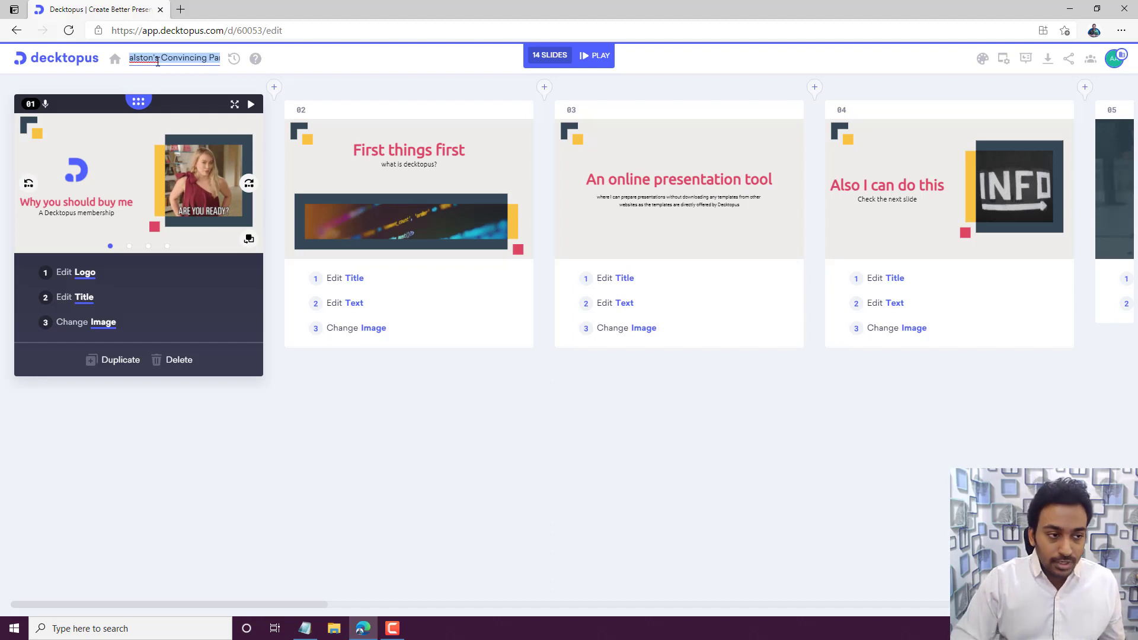
type("Video De")
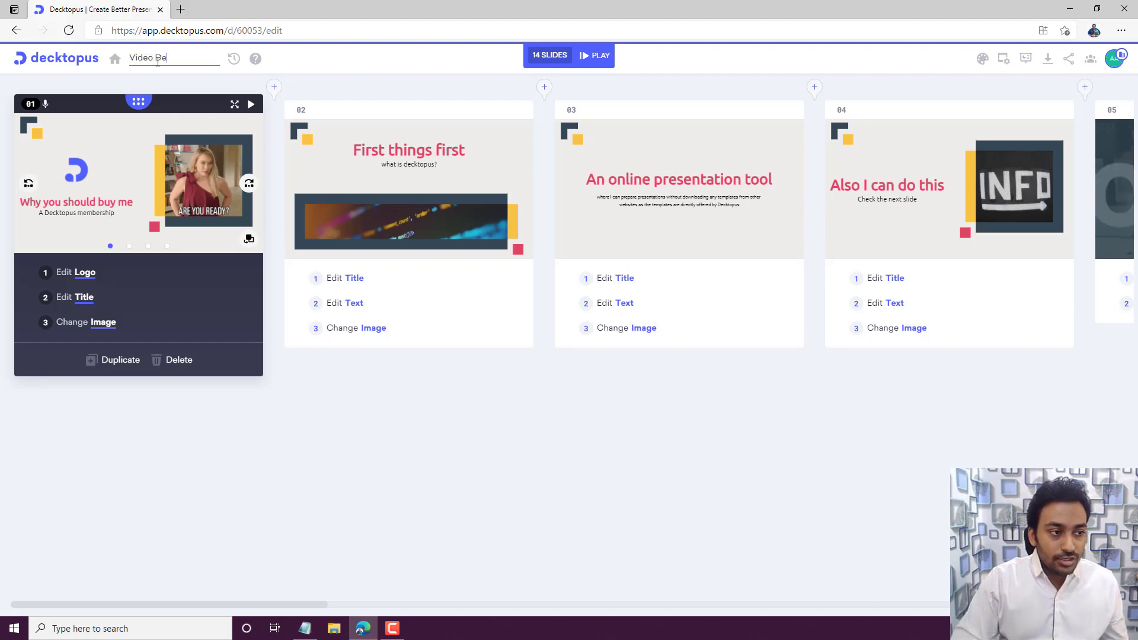
type("monstration")
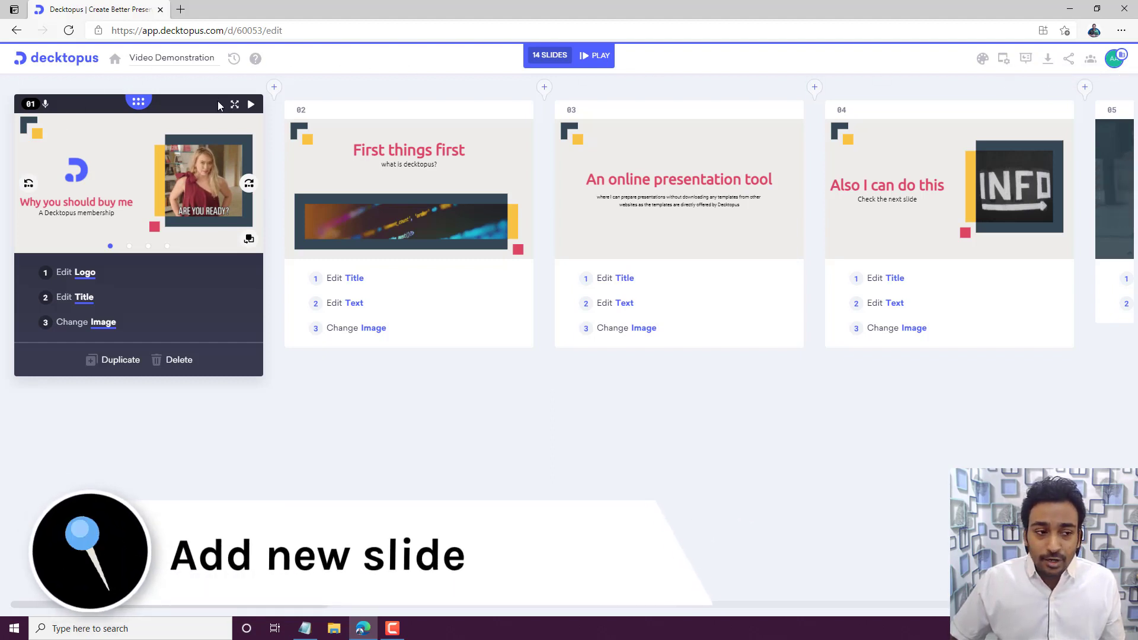
Step: Browse the slide layout library and insert an Icon + Text slide between the third and fourth slides
left_click(815, 89)
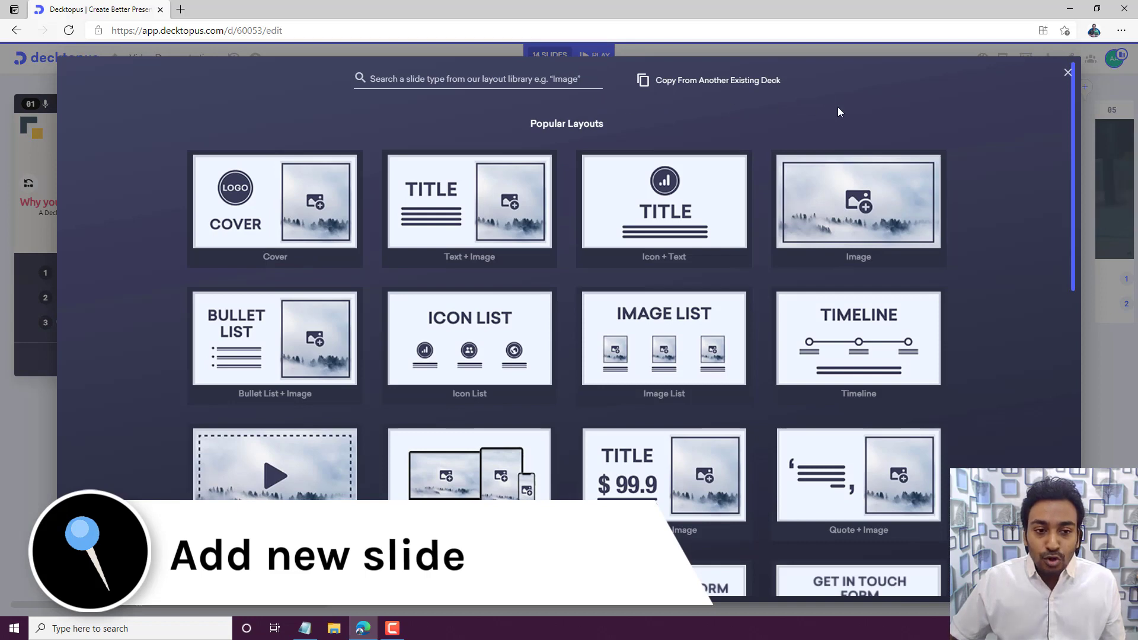
scroll(934, 134, "down", 1)
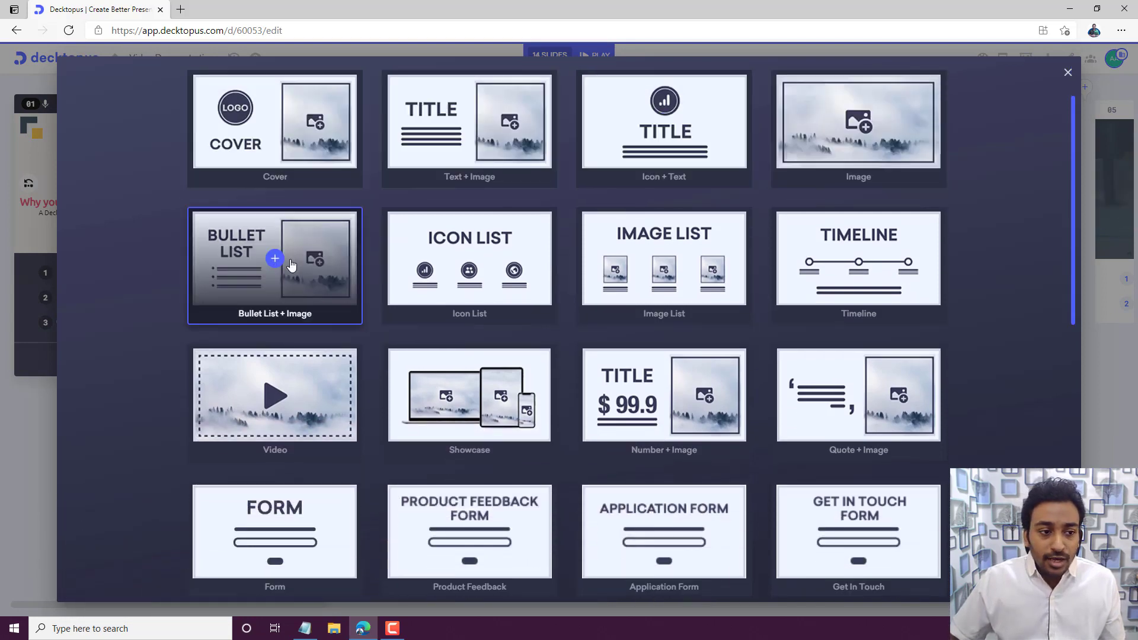
scroll(859, 257, "down", 2)
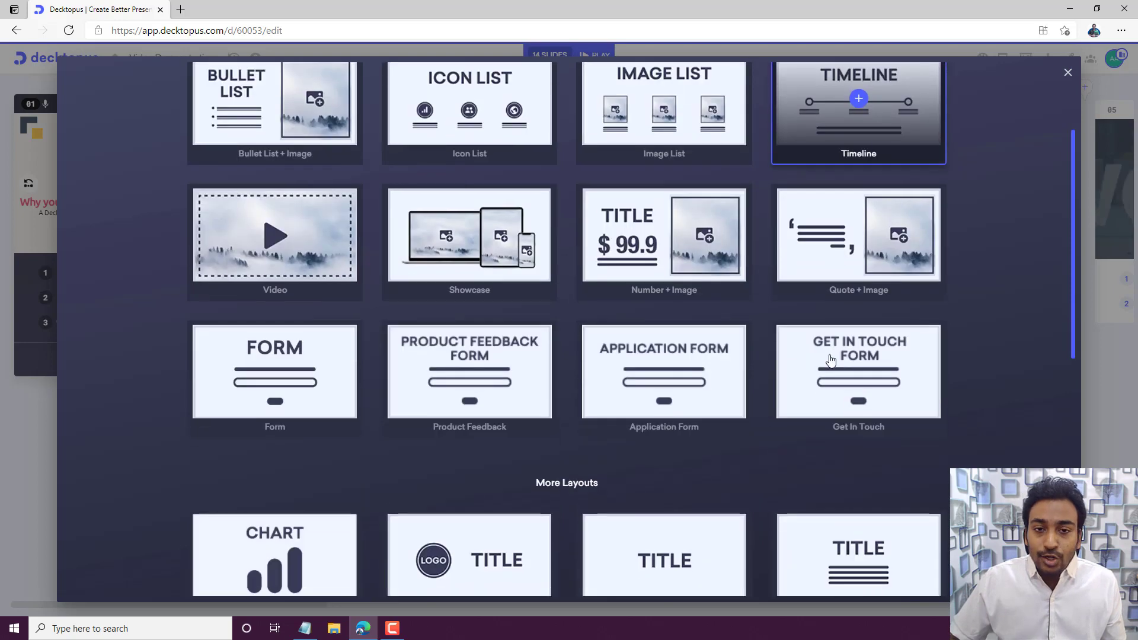
scroll(692, 232, "up", 3)
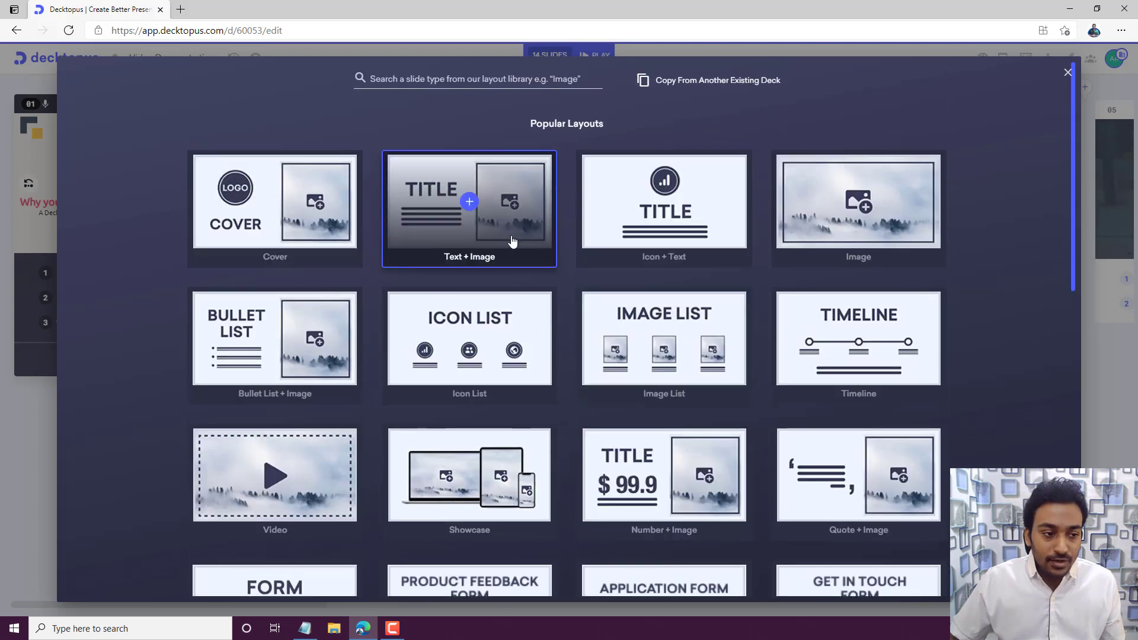
left_click(681, 219)
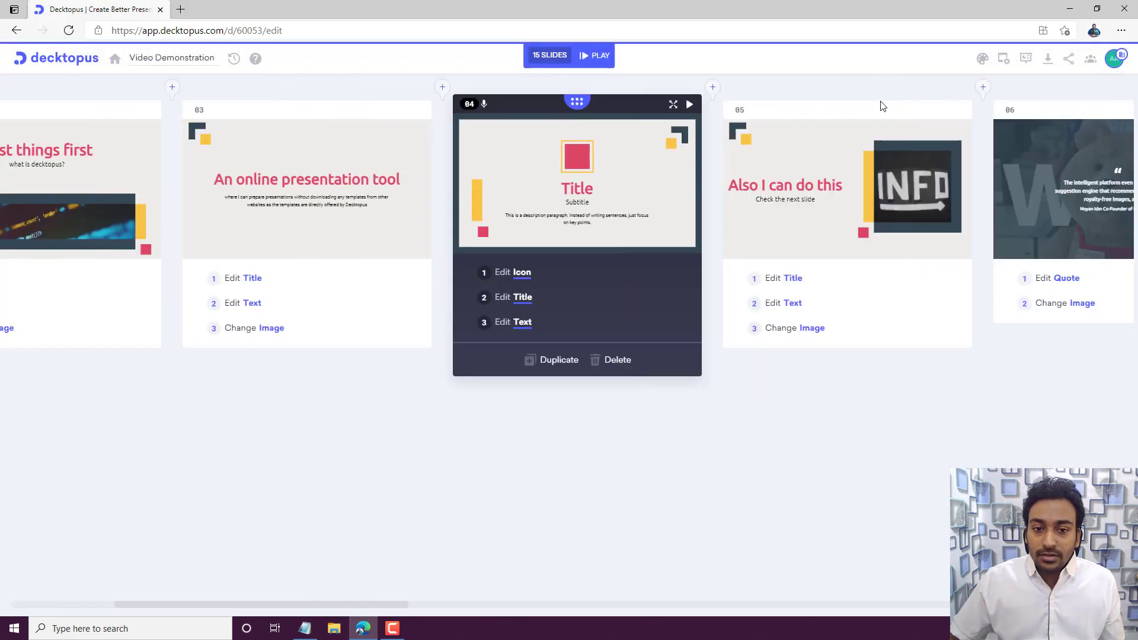
Step: Look at the option to copy a slide from another existing deck, and leave the layout library without adding a slide
left_click(713, 88)
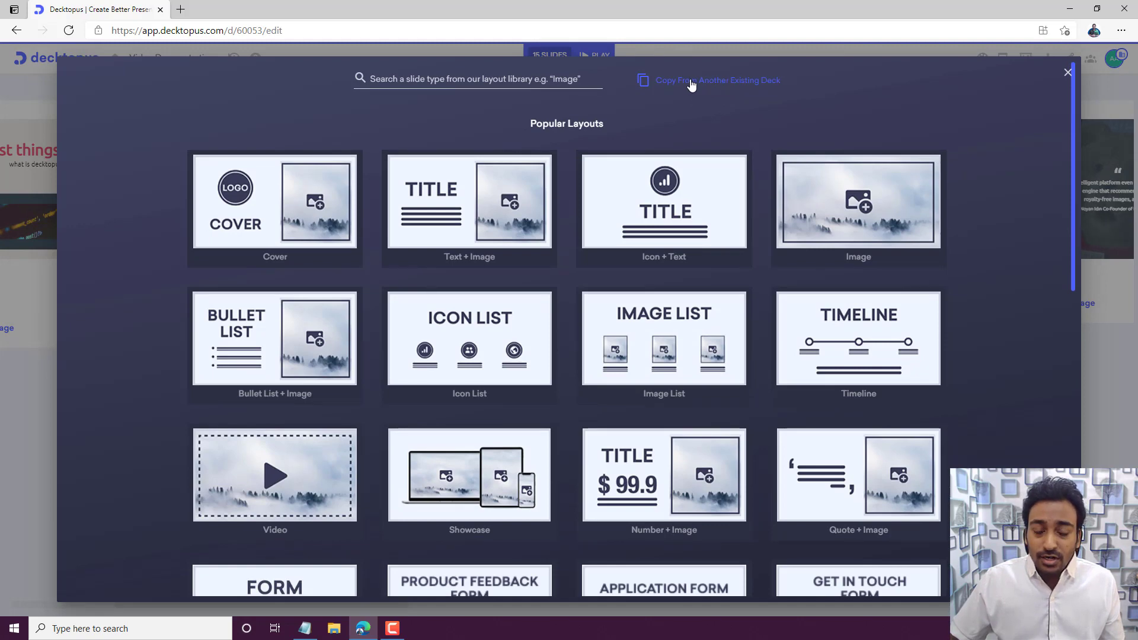
left_click(1068, 73)
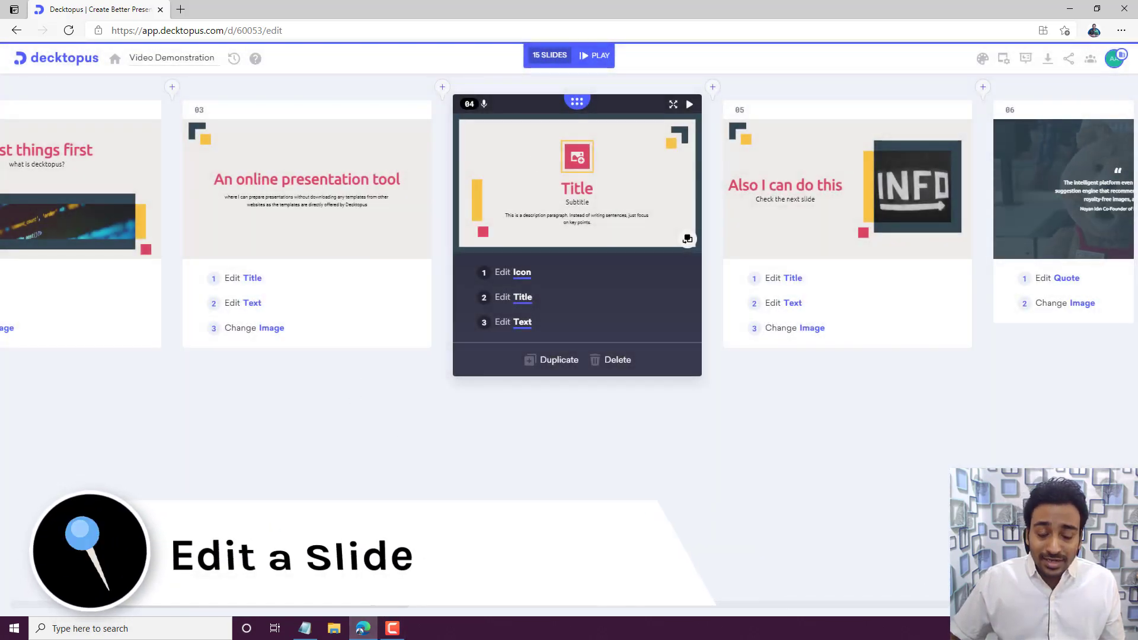
Step: Change the title of the first slide to "Title Video"
left_click_drag(343, 610, 123, 603)
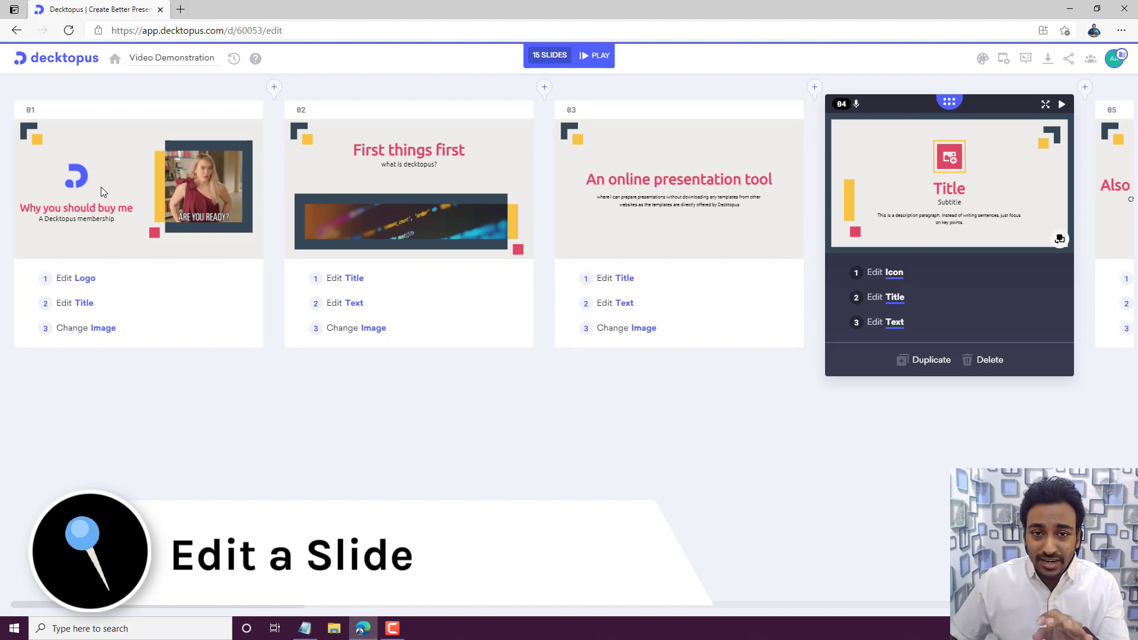
left_click(80, 287)
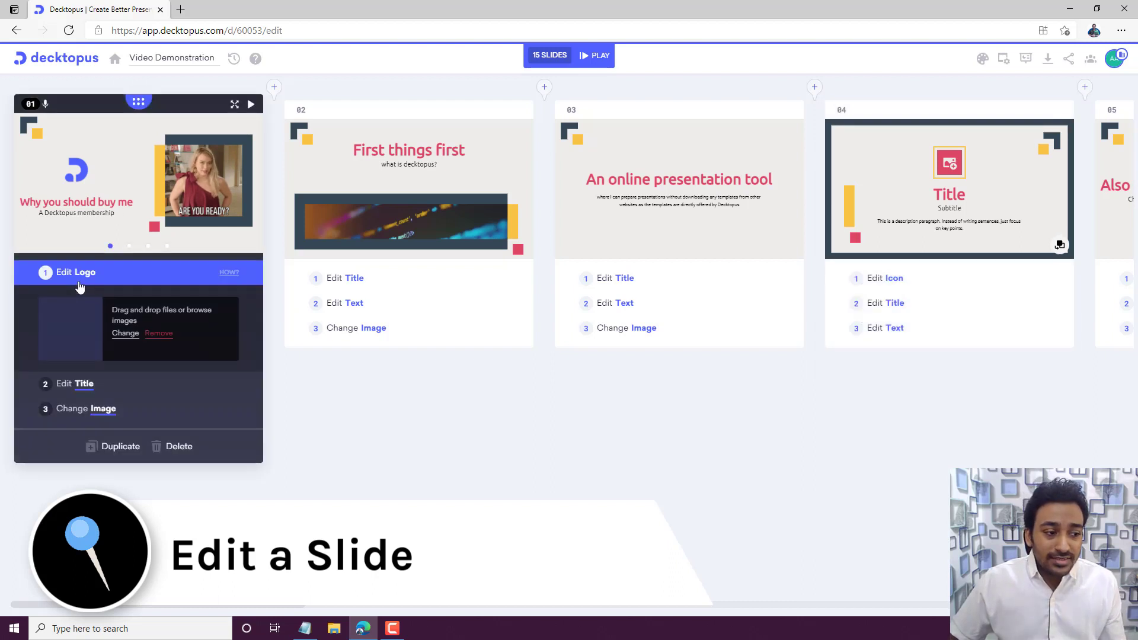
left_click(77, 385)
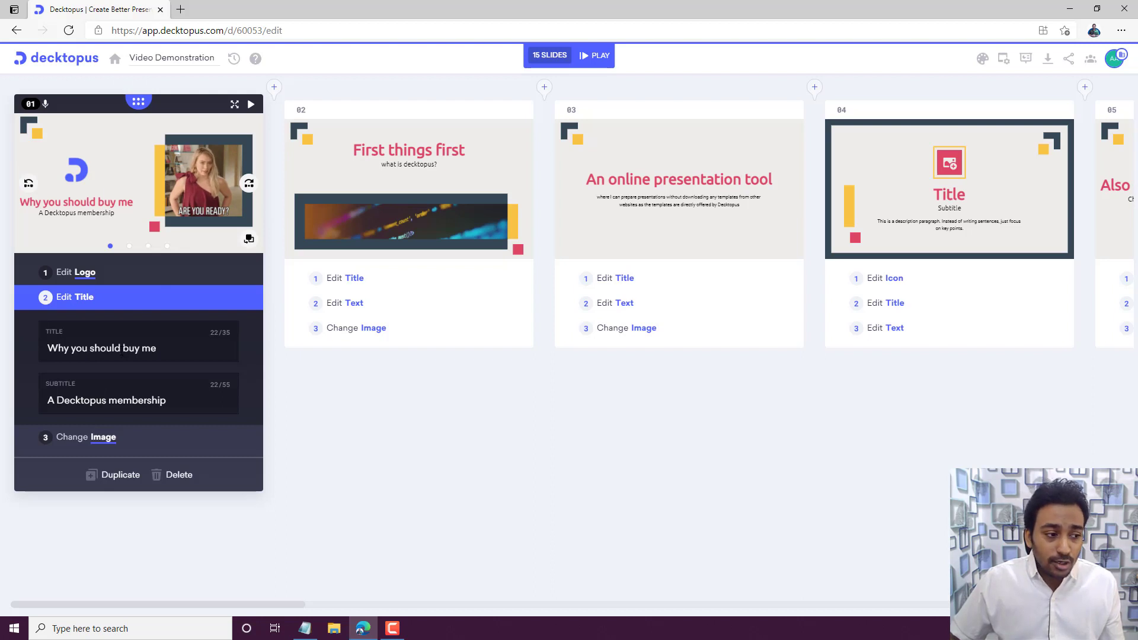
triple_click(121, 350)
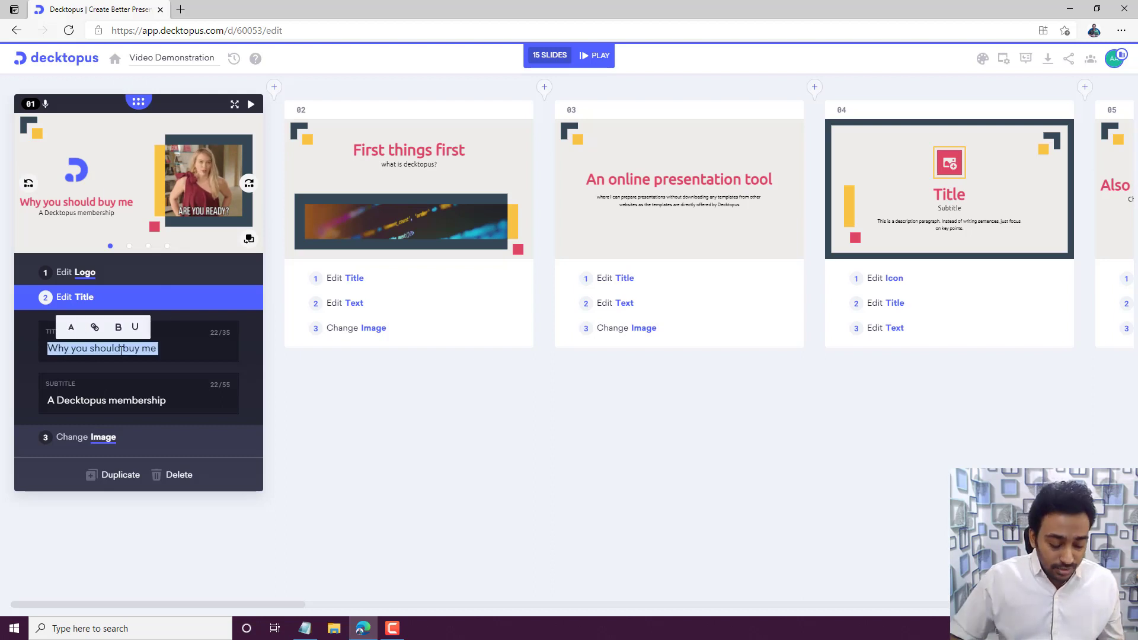
type("Title Video")
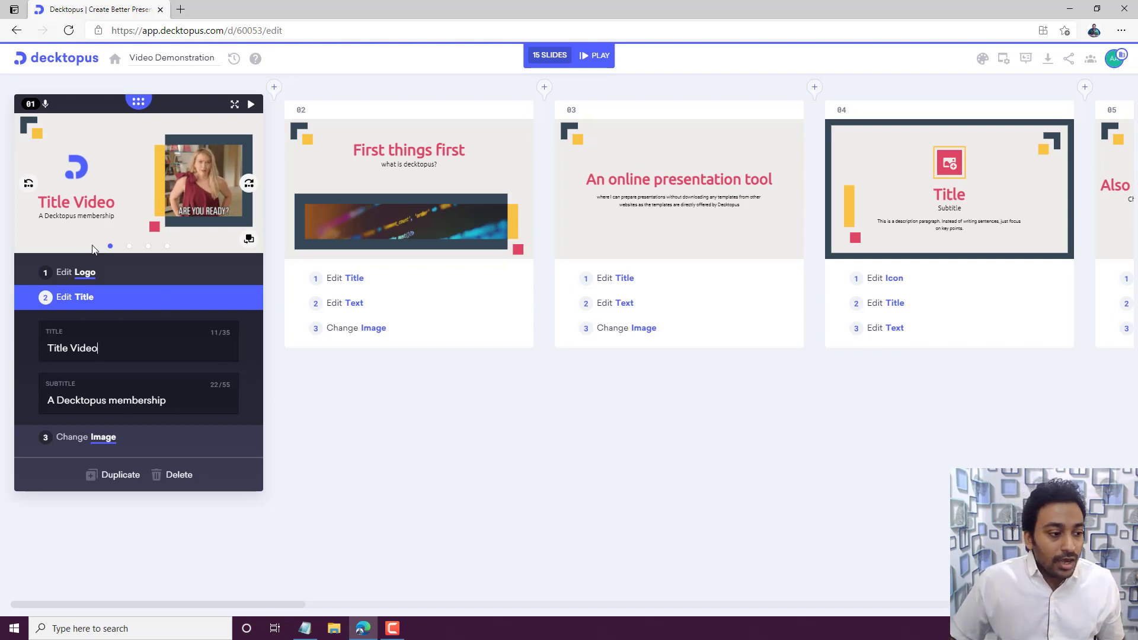
Step: Look over the first slide's logo and image settings and duplicate the slide
left_click(84, 274)
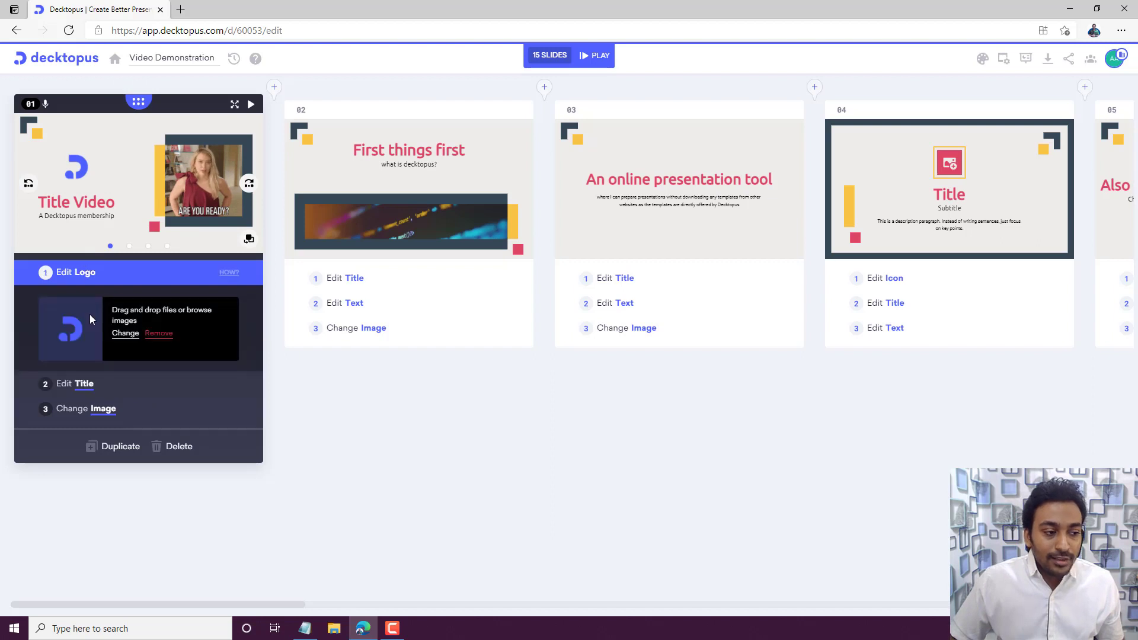
left_click(96, 415)
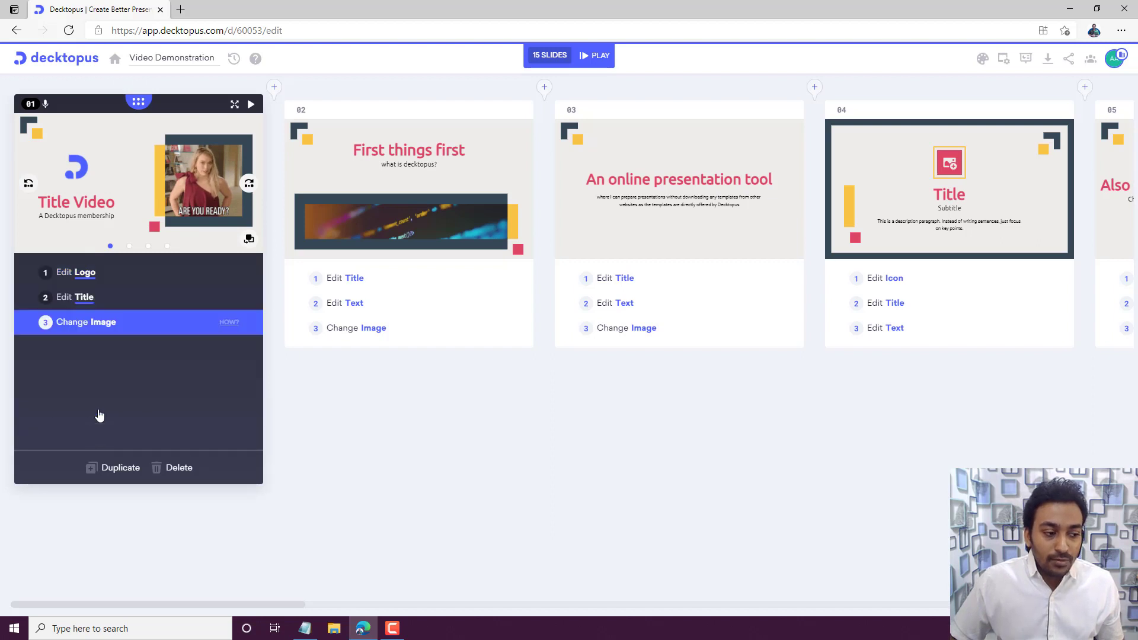
left_click(109, 469)
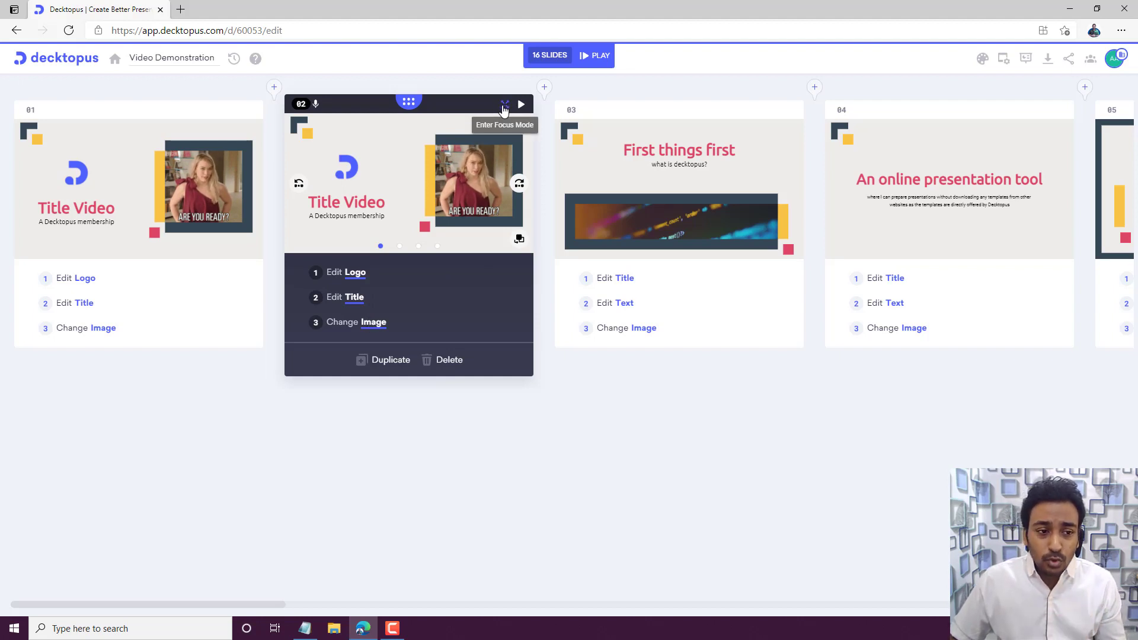
Step: View the second slide in focus mode, look over its image, title and logo settings, and return to the deck
left_click(505, 106)
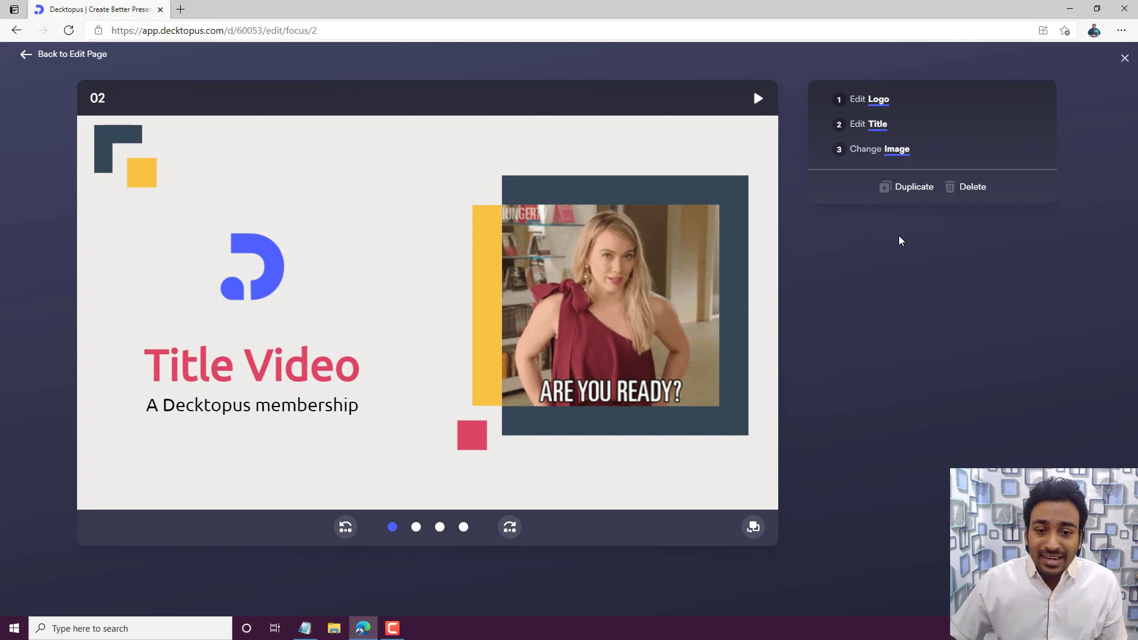
left_click(896, 149)
left_click(877, 124)
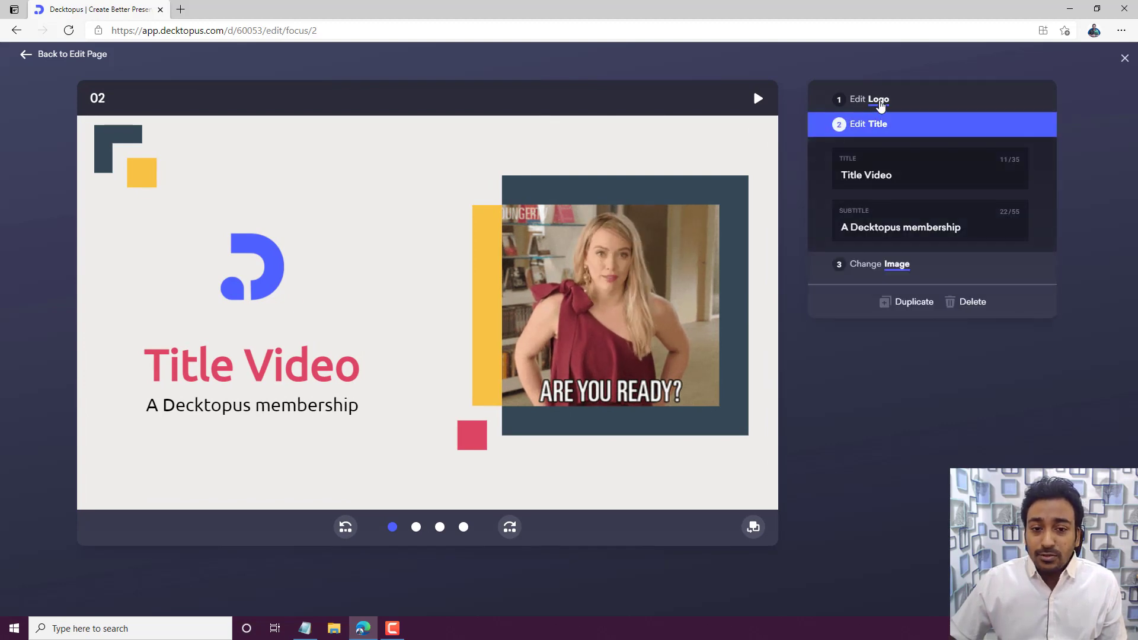
left_click(881, 102)
left_click(1124, 57)
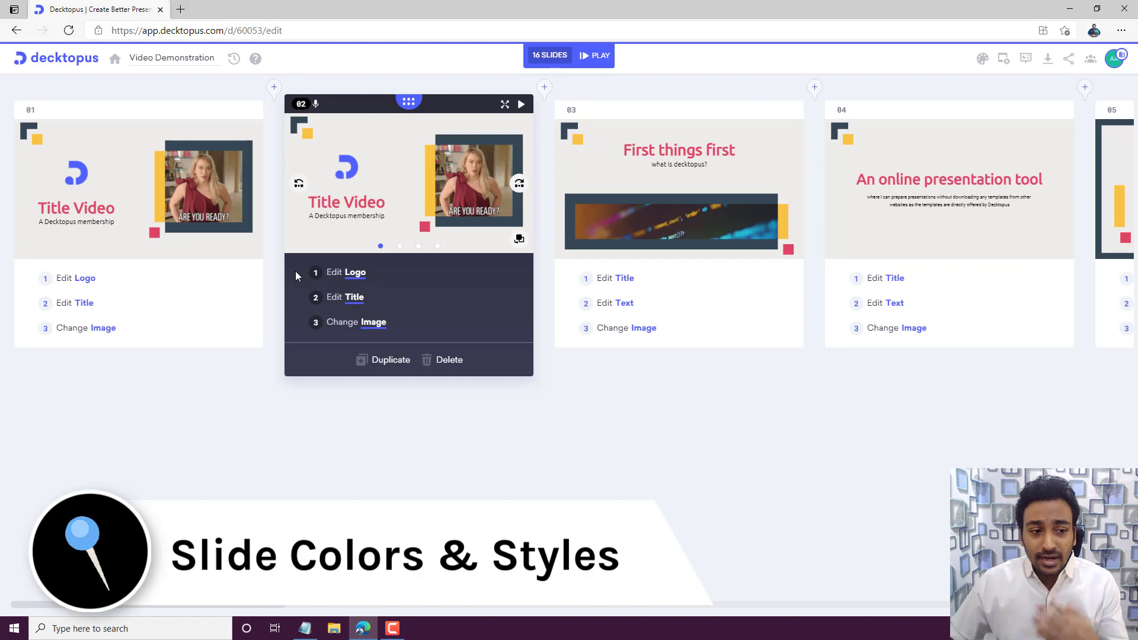
Step: Cycle through the first slide's layout views and choose the third one, with the wide image below the title
left_click(163, 198)
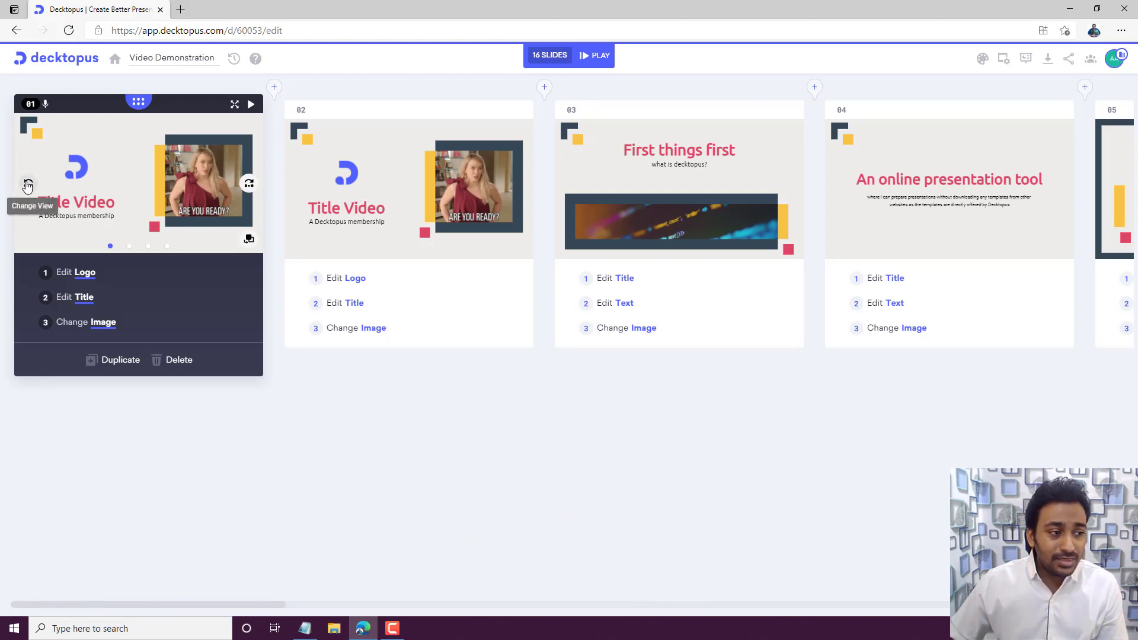
left_click(249, 185)
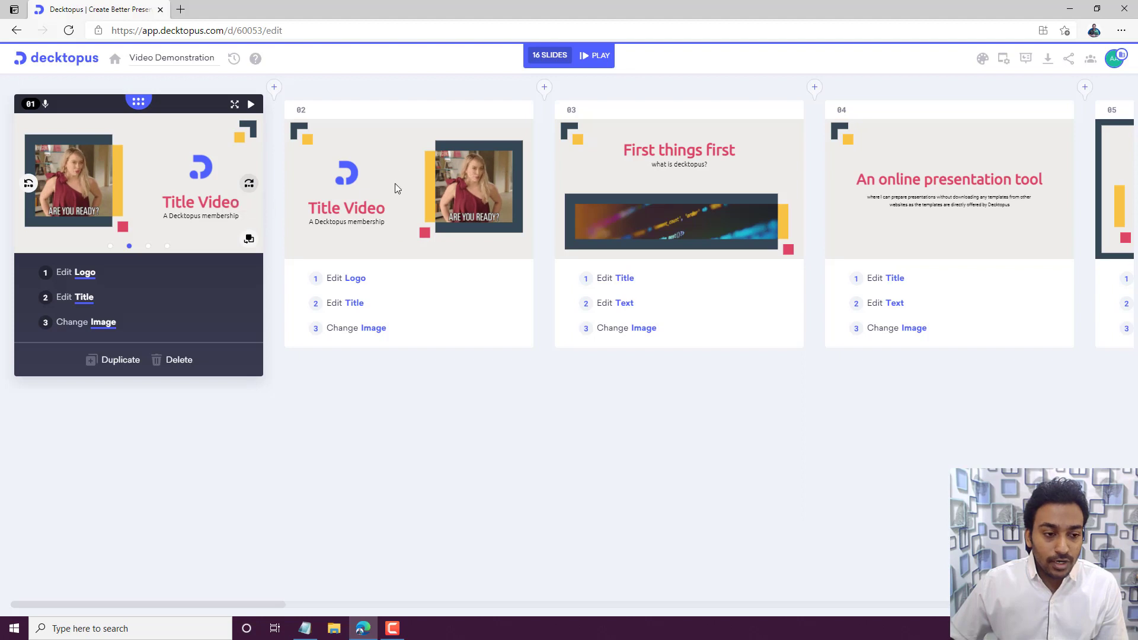
left_click(249, 186)
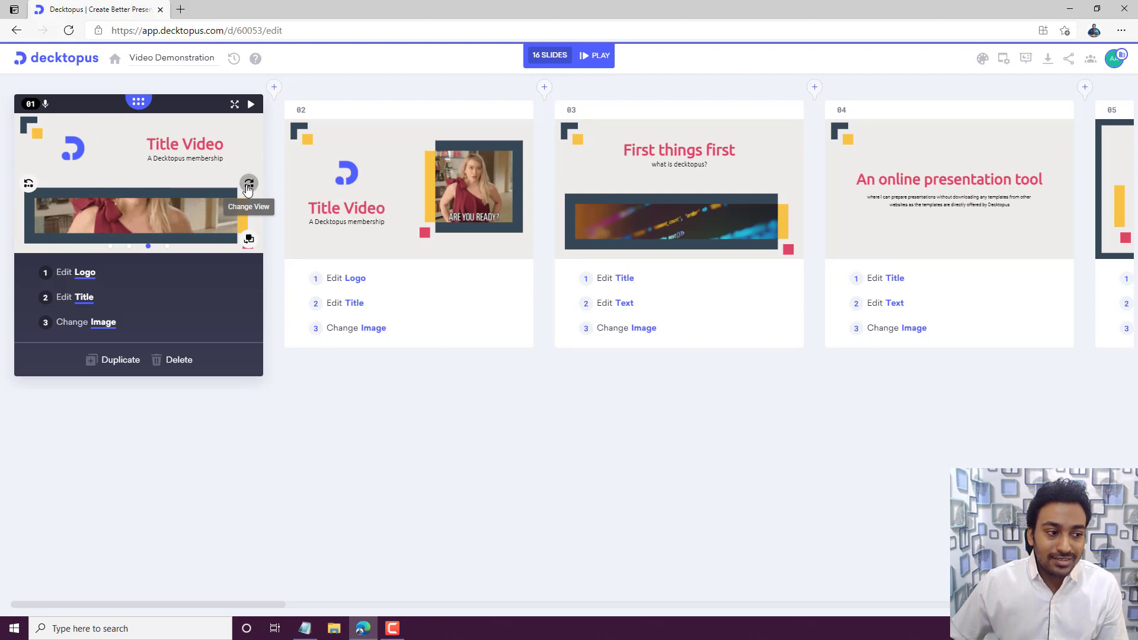
left_click(248, 186)
left_click(248, 186)
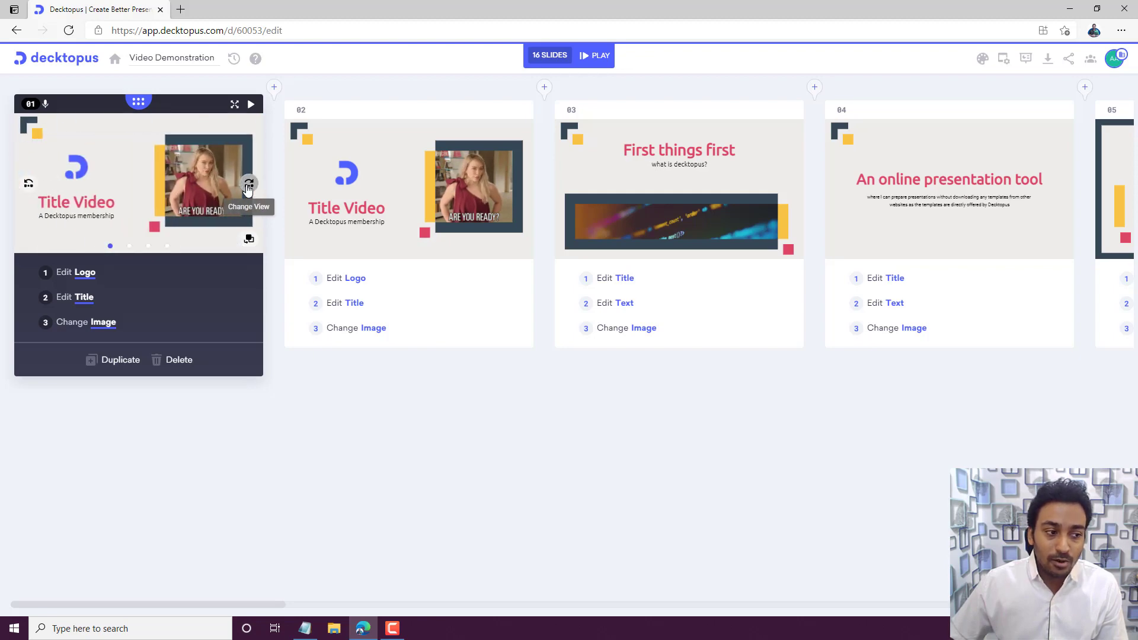
left_click(249, 186)
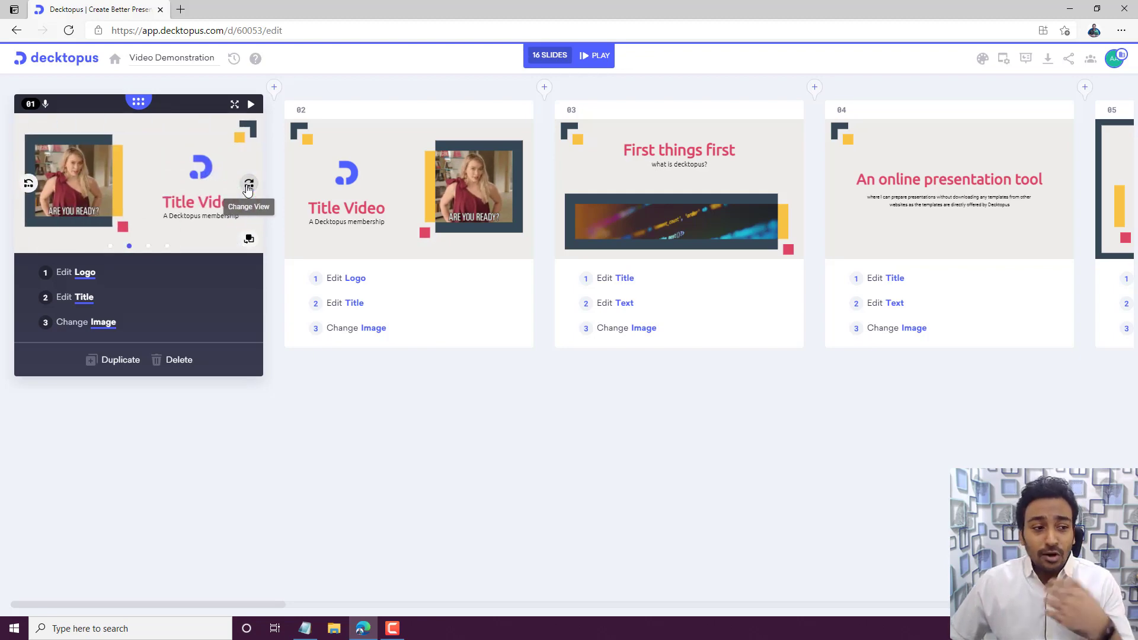
left_click(249, 186)
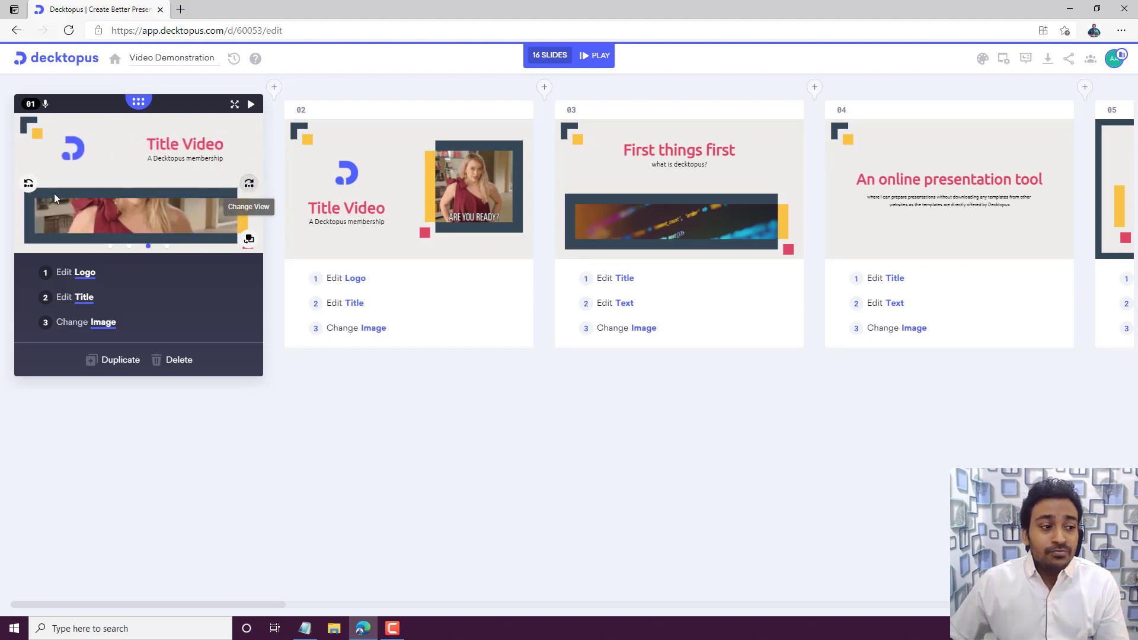
Step: Try out the colour swap on the first slide and leave it with the dark background and yellow title
left_click(248, 243)
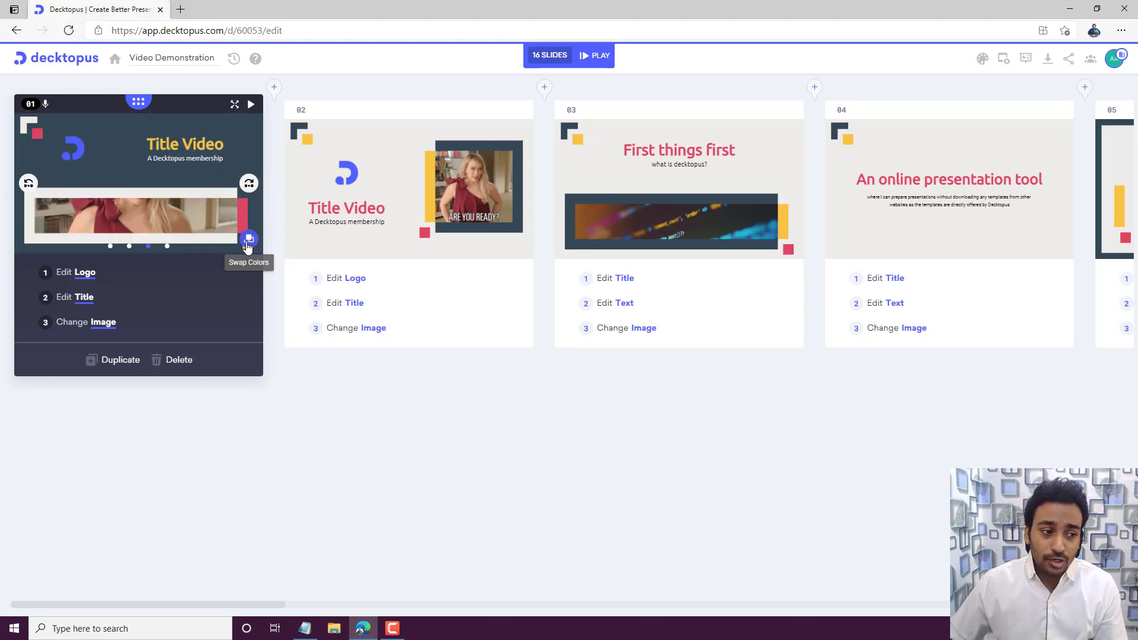
left_click(248, 243)
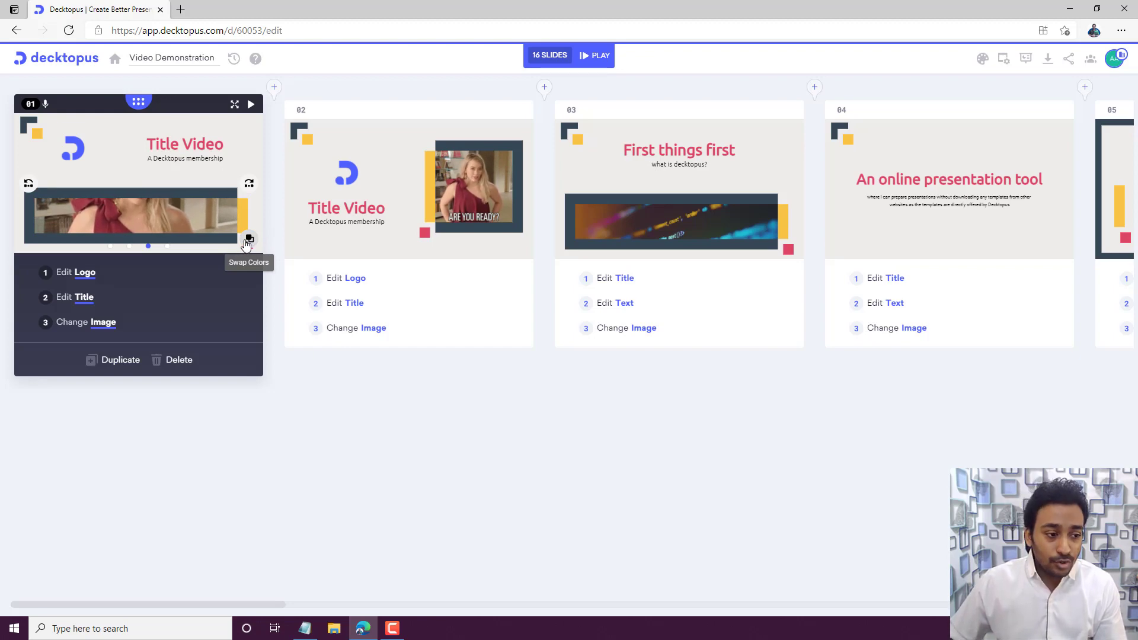
left_click(248, 240)
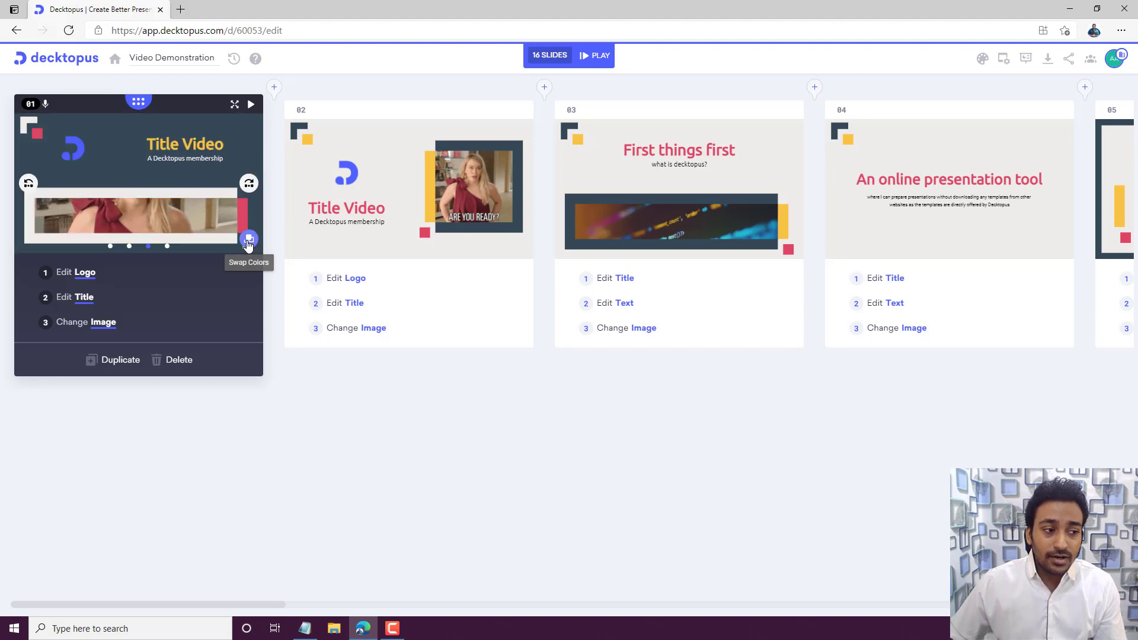
left_click(248, 240)
left_click(248, 240)
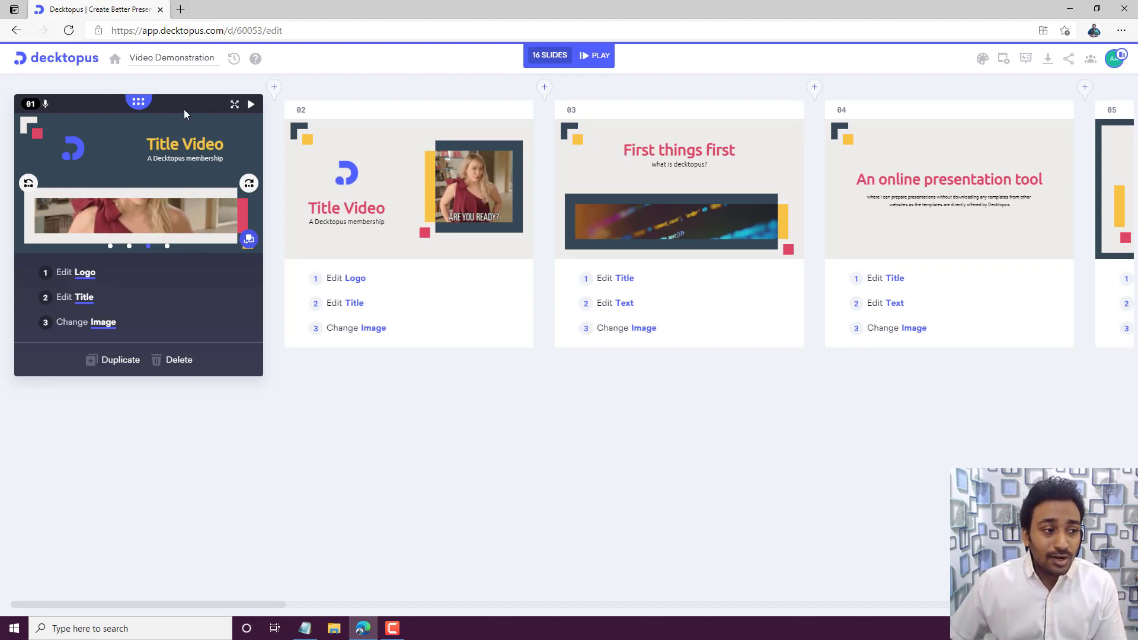
Step: Record a short voice note of about two seconds on the first slide and delete the recording
left_click(335, 116)
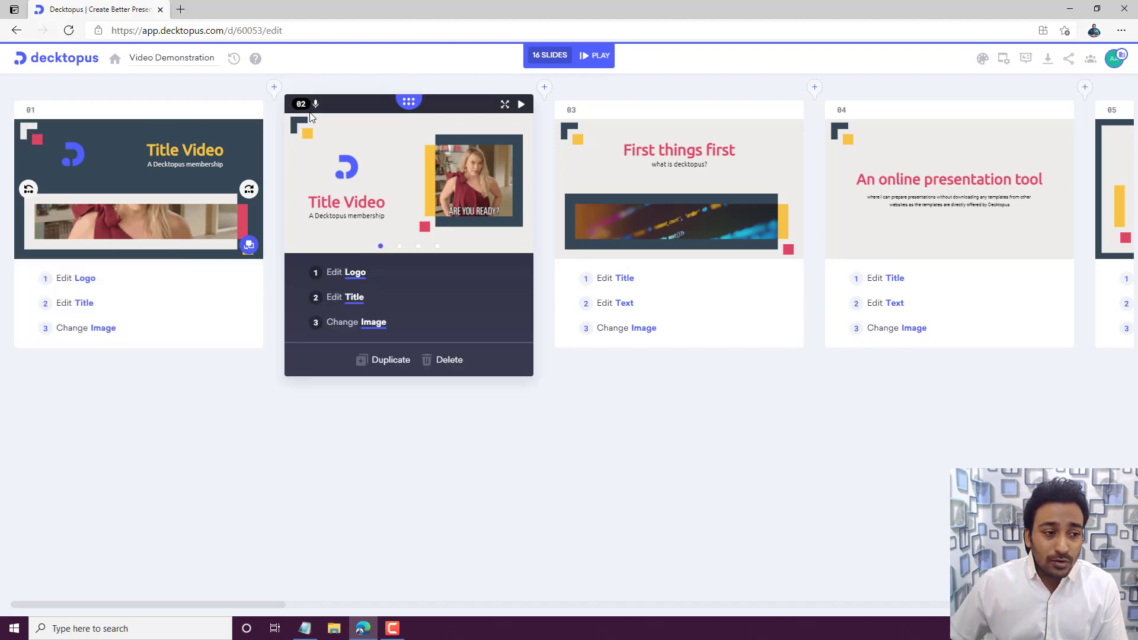
left_click(119, 134)
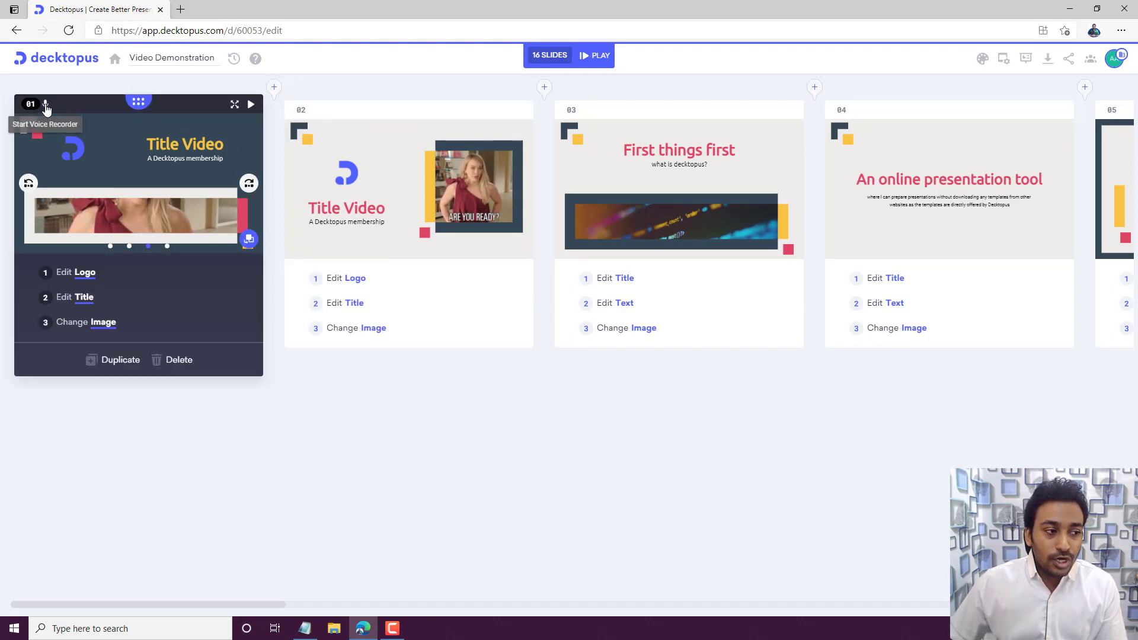
left_click(46, 106)
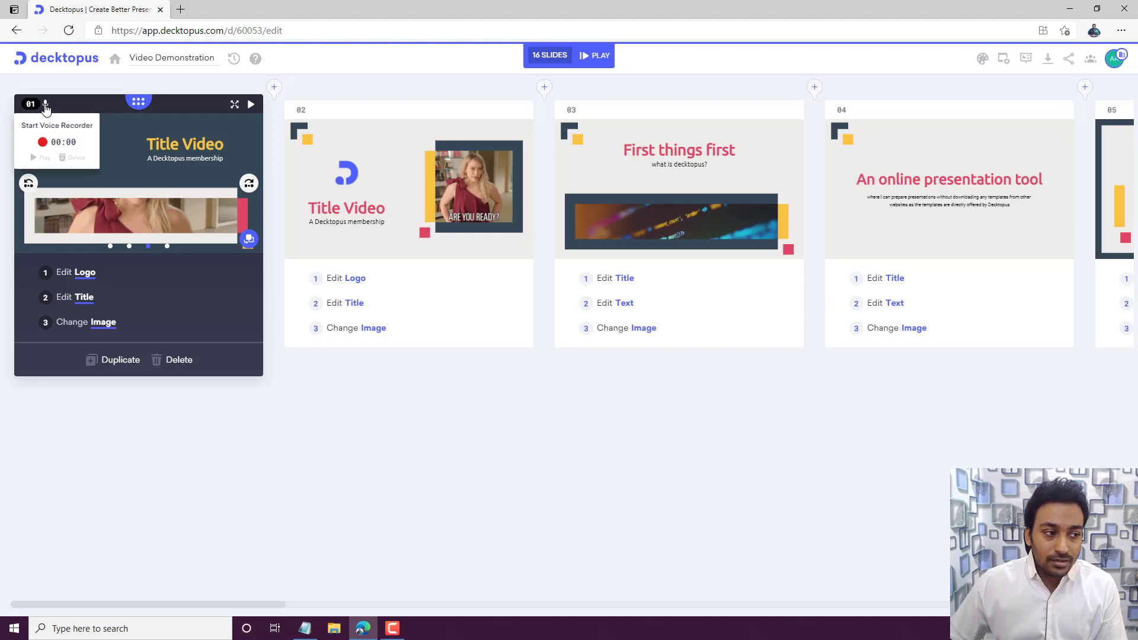
left_click(43, 145)
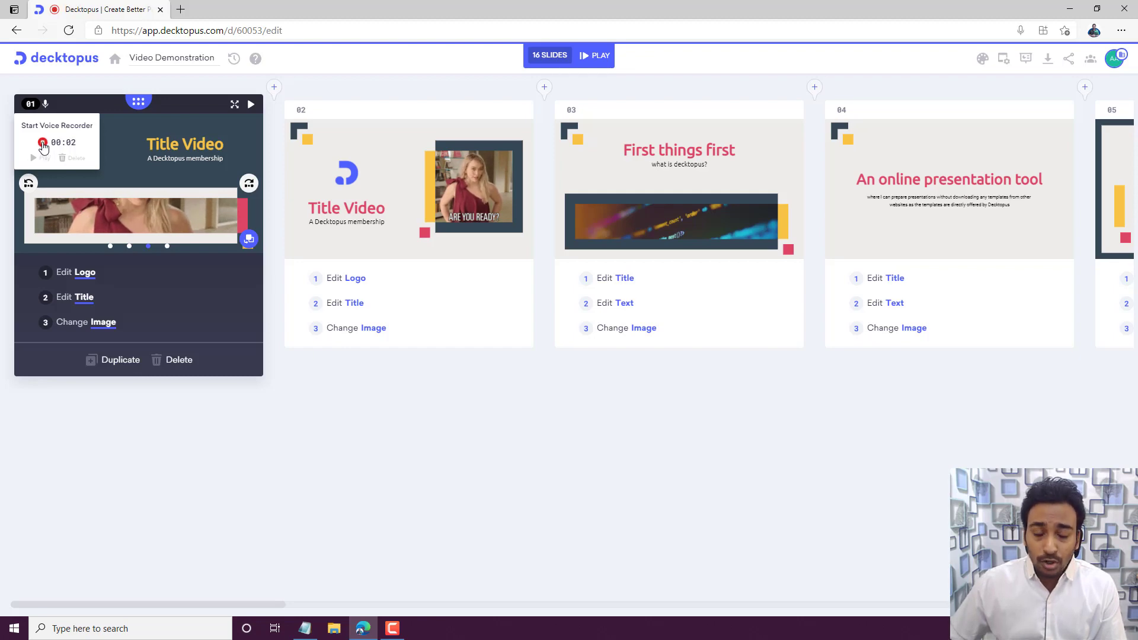
left_click(43, 144)
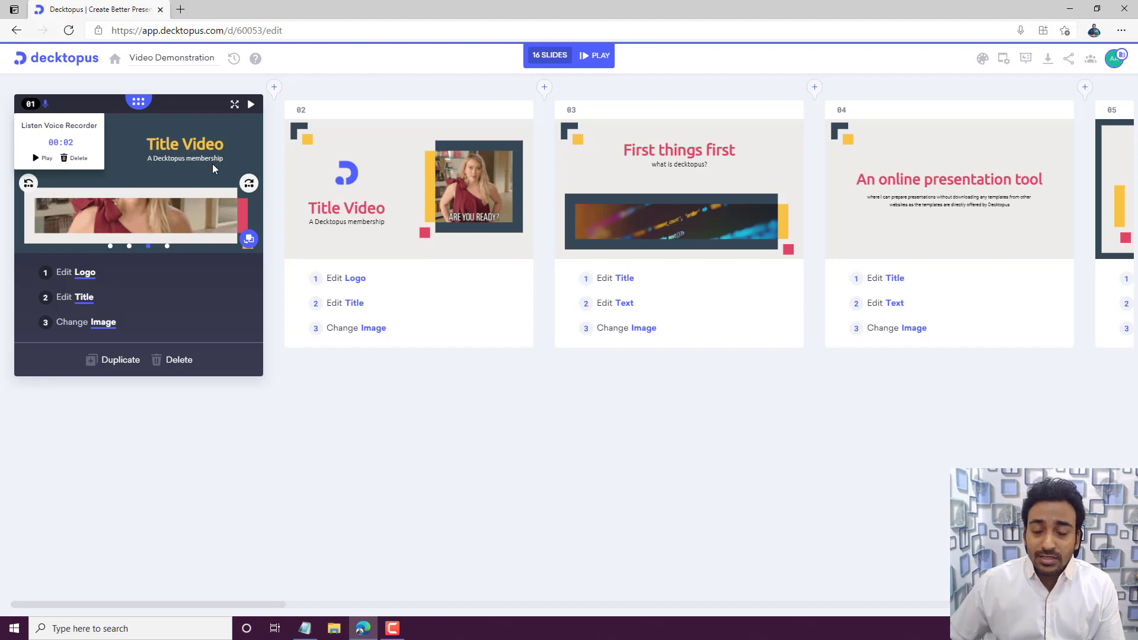
left_click(74, 159)
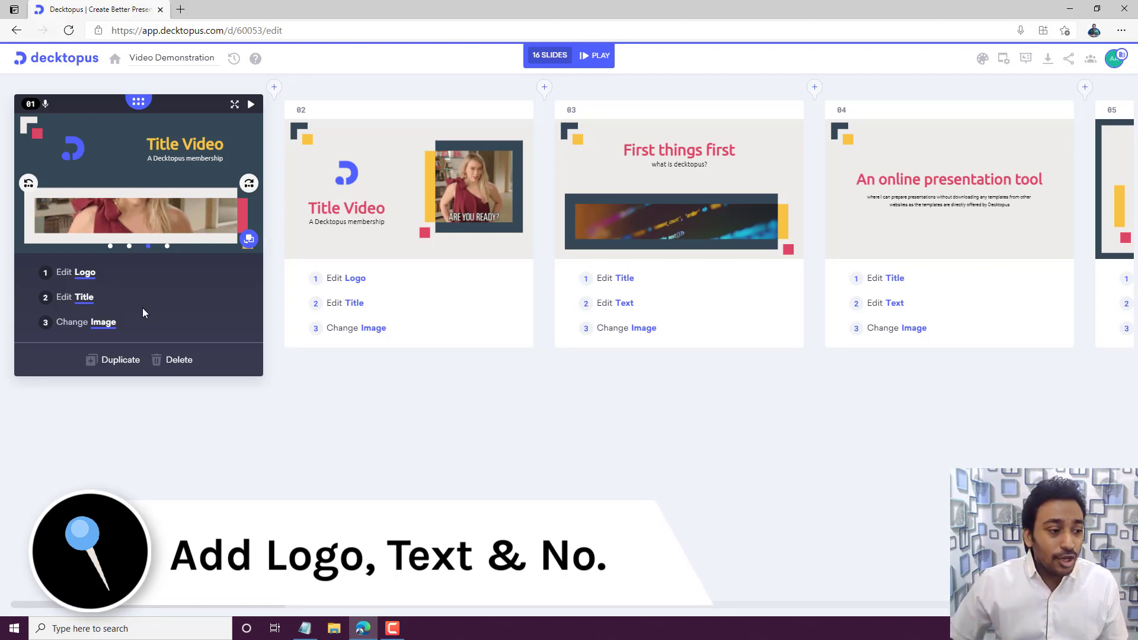
Step: Remove the logo from the first slide
left_click(81, 300)
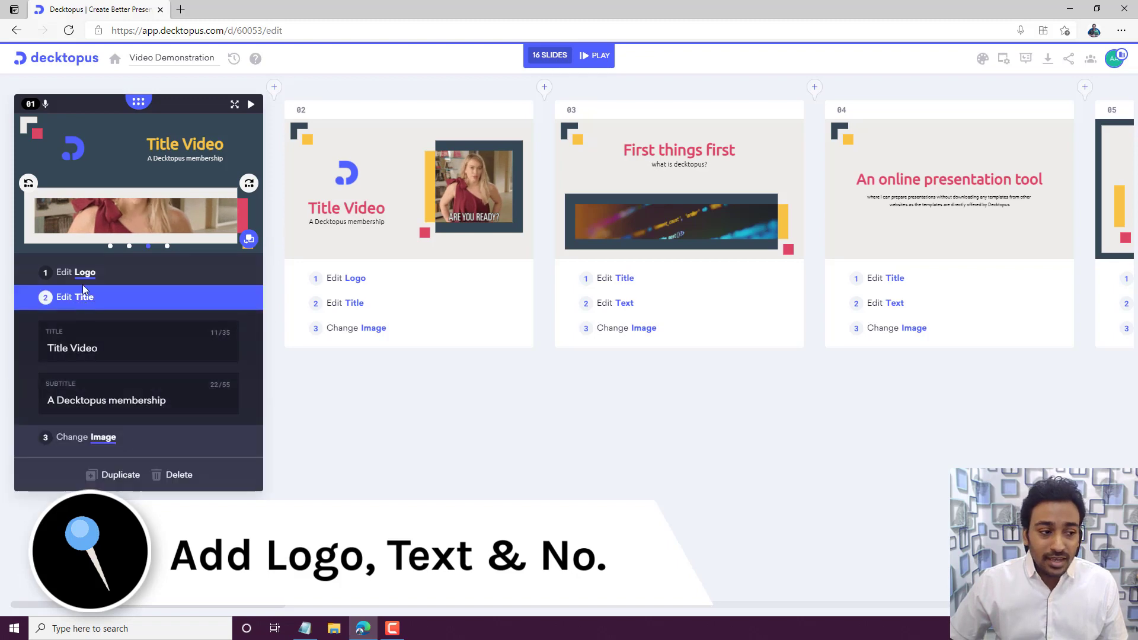
left_click(86, 272)
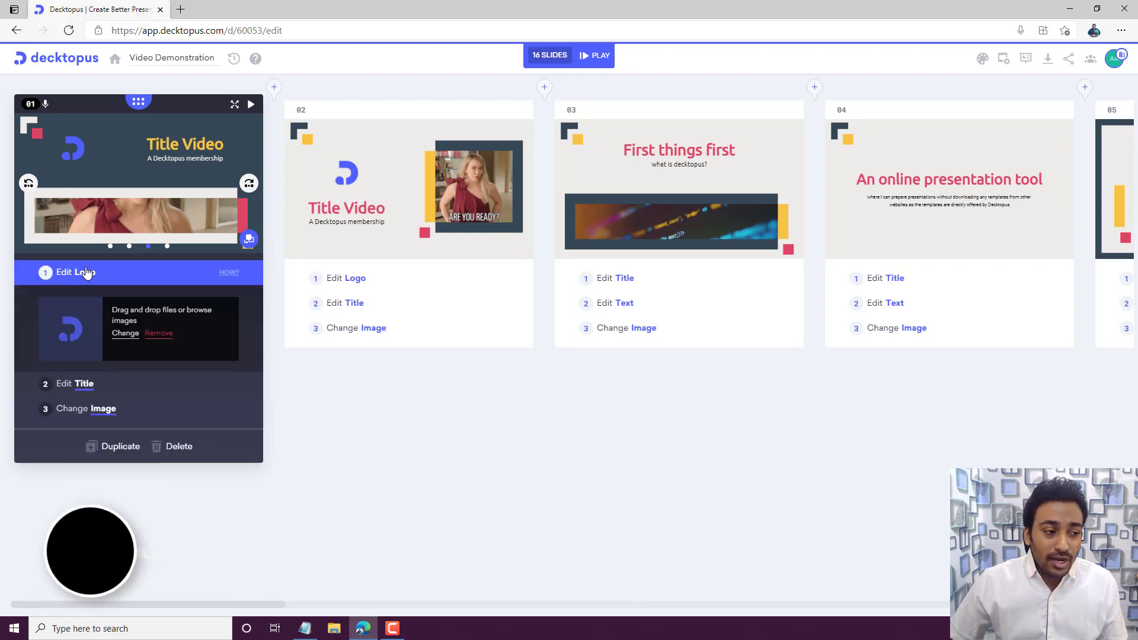
left_click(164, 335)
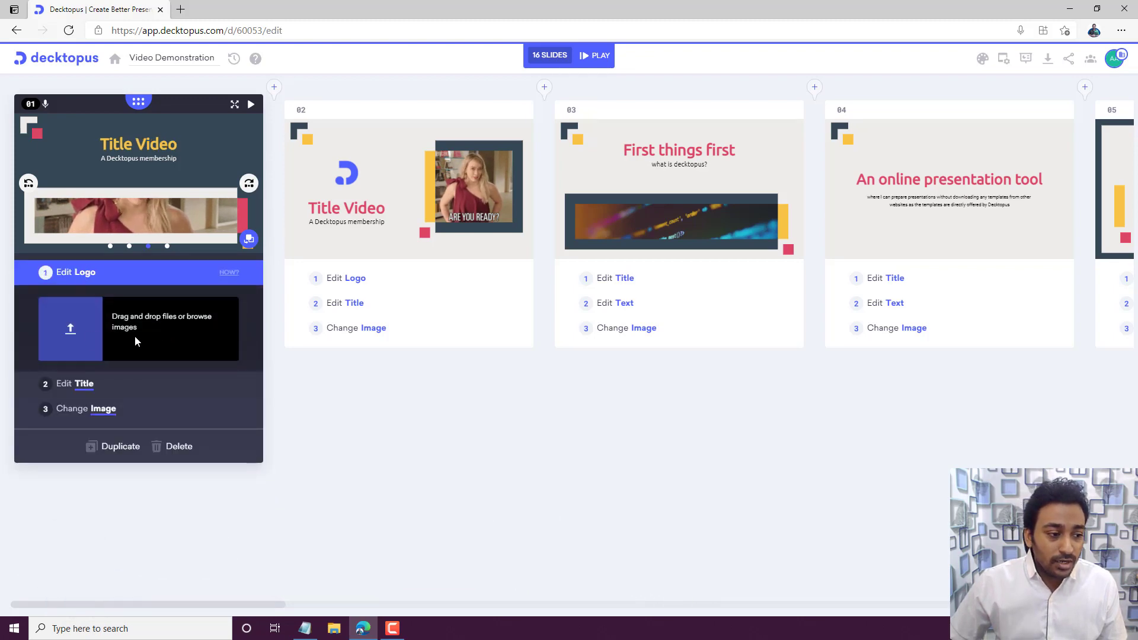
Step: Browse the popular layouts in the slide layout library and leave it without adding a slide
left_click(815, 89)
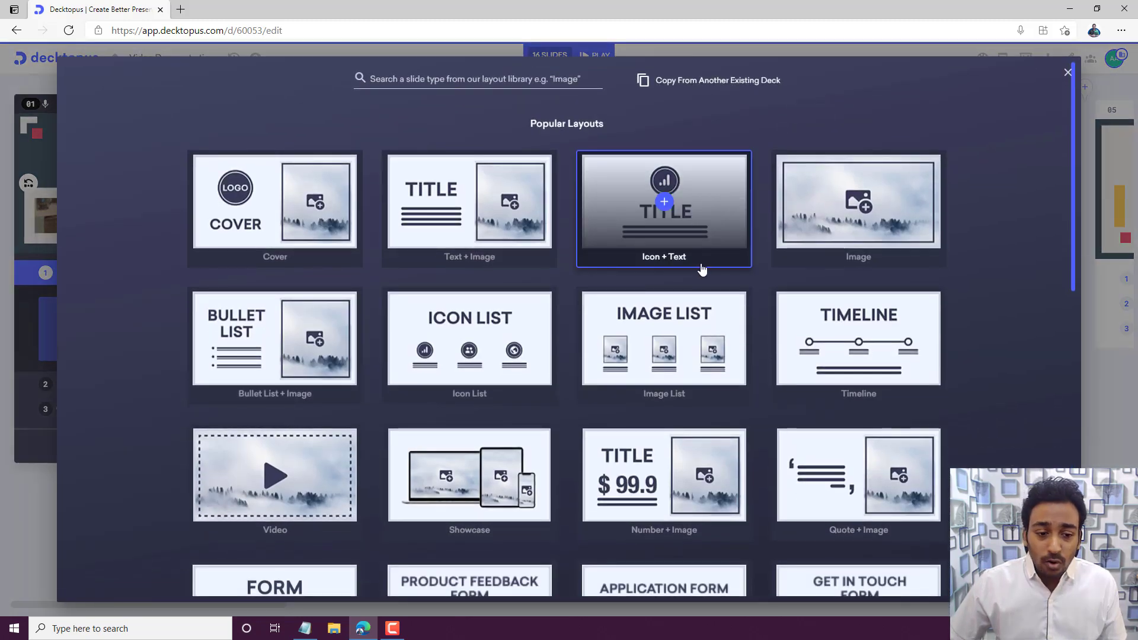
scroll(658, 486, "down", 3)
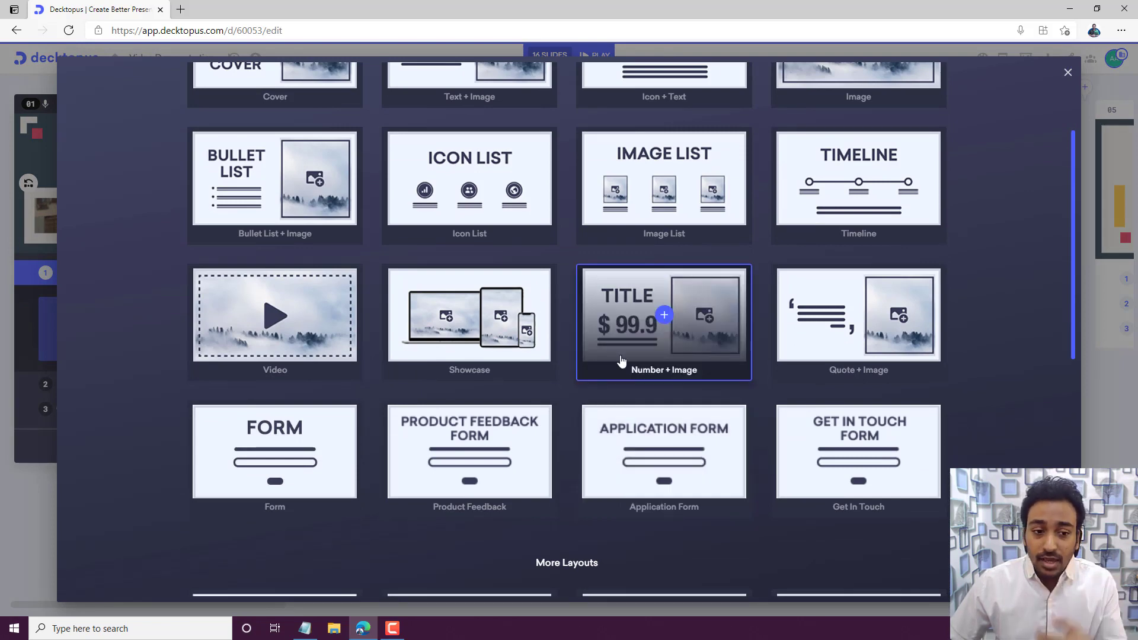
left_click(1068, 75)
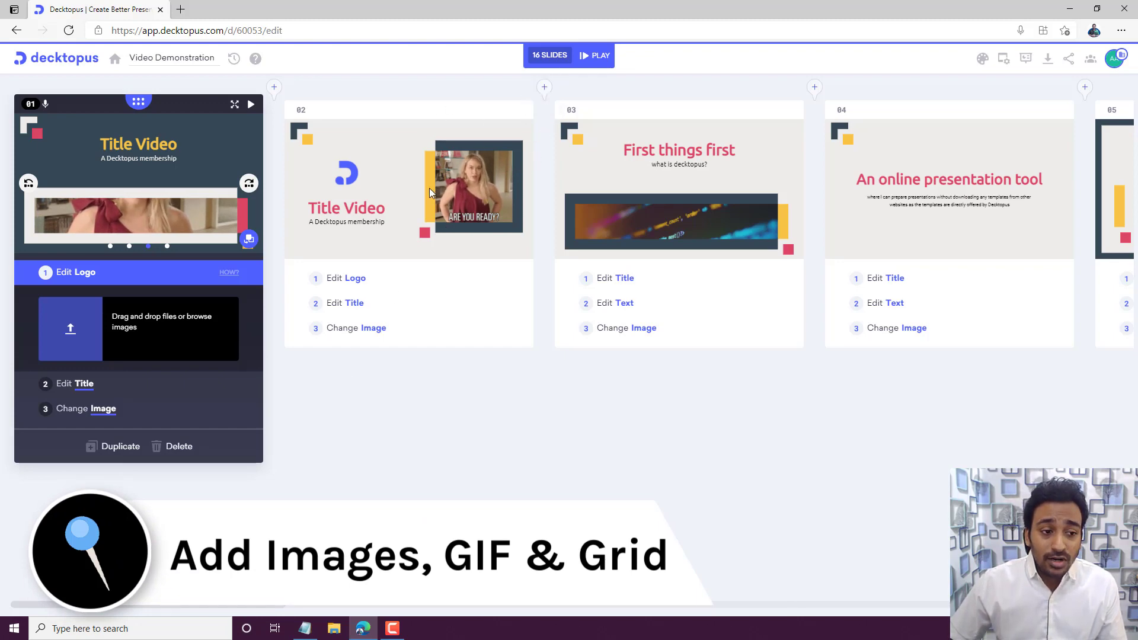
left_click(545, 88)
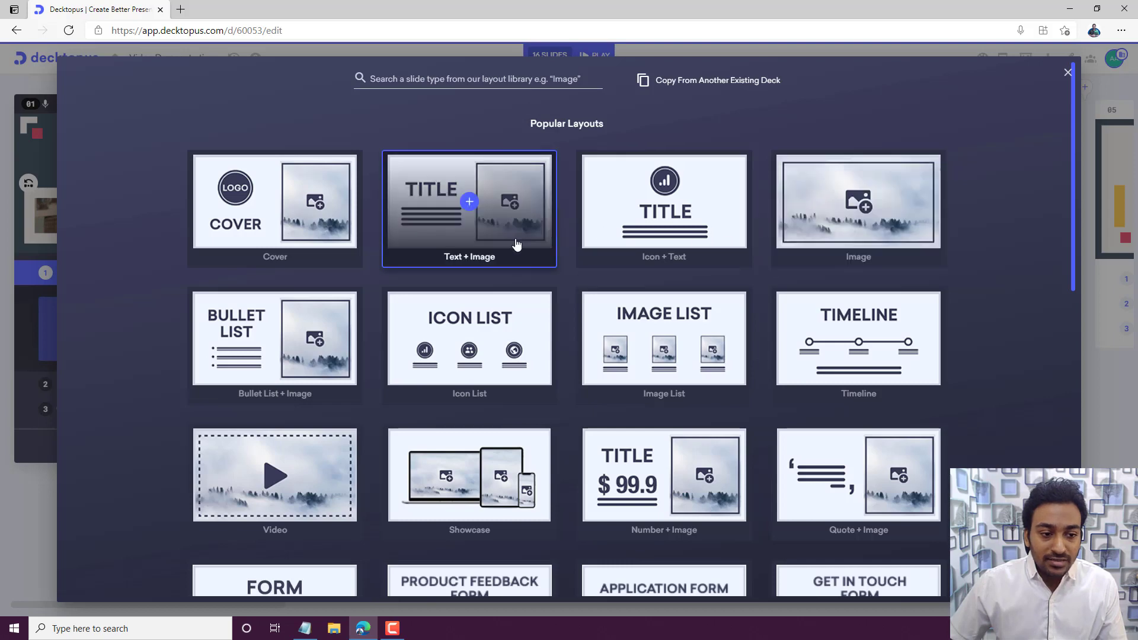
scroll(859, 304, "down", 3)
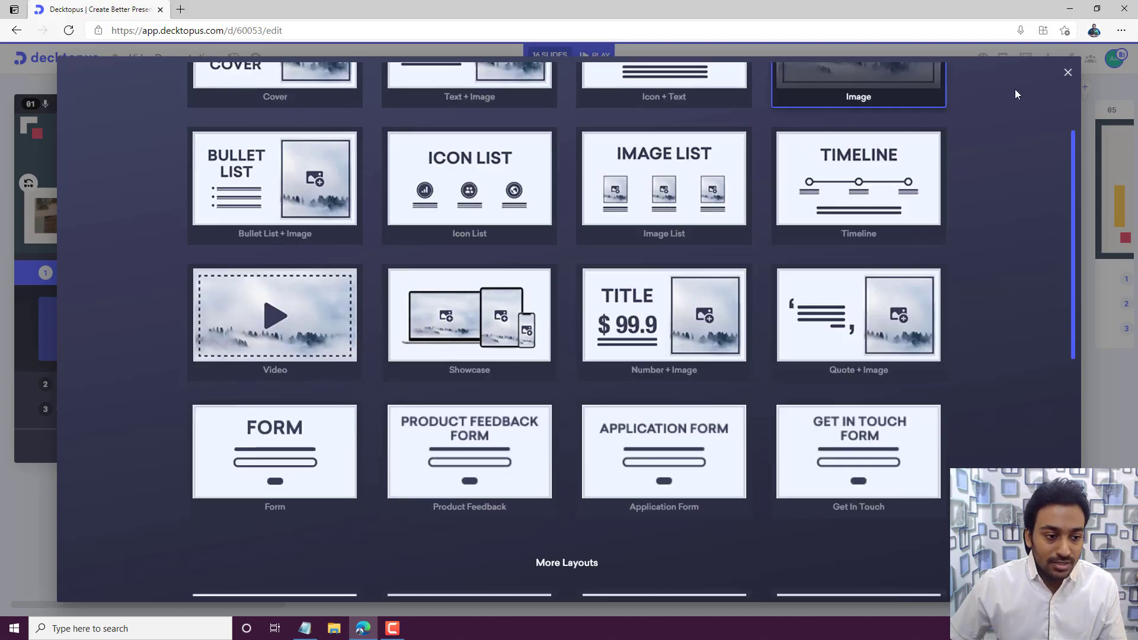
left_click(1067, 74)
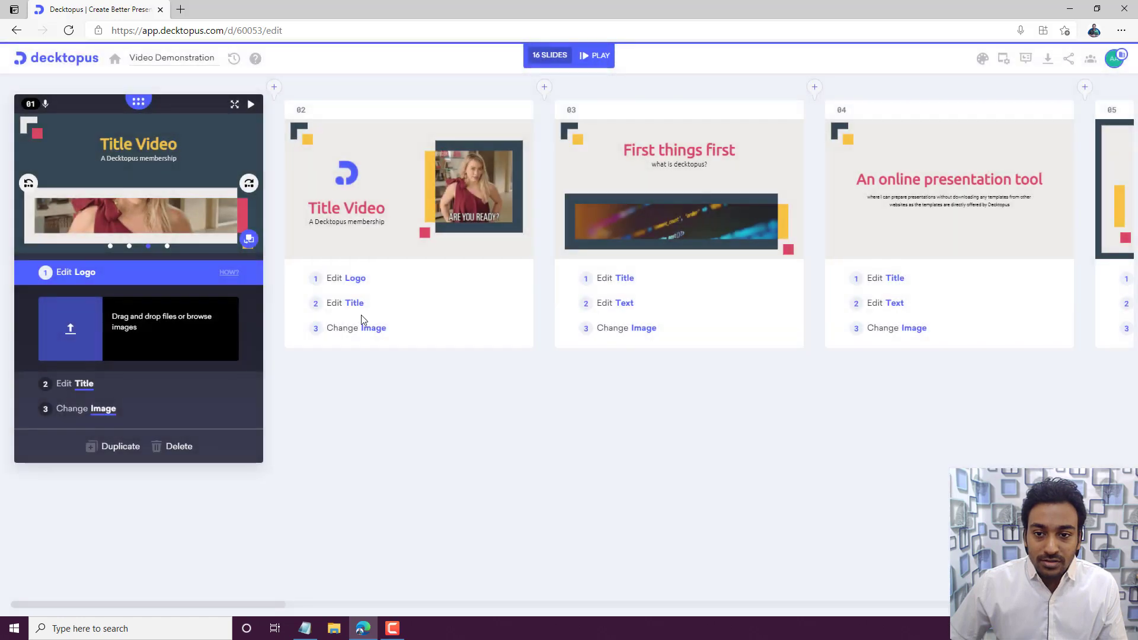
Step: Remove the image from the second slide and bring up the royalty-free image search, trying the GIF search option on the way
left_click(361, 329)
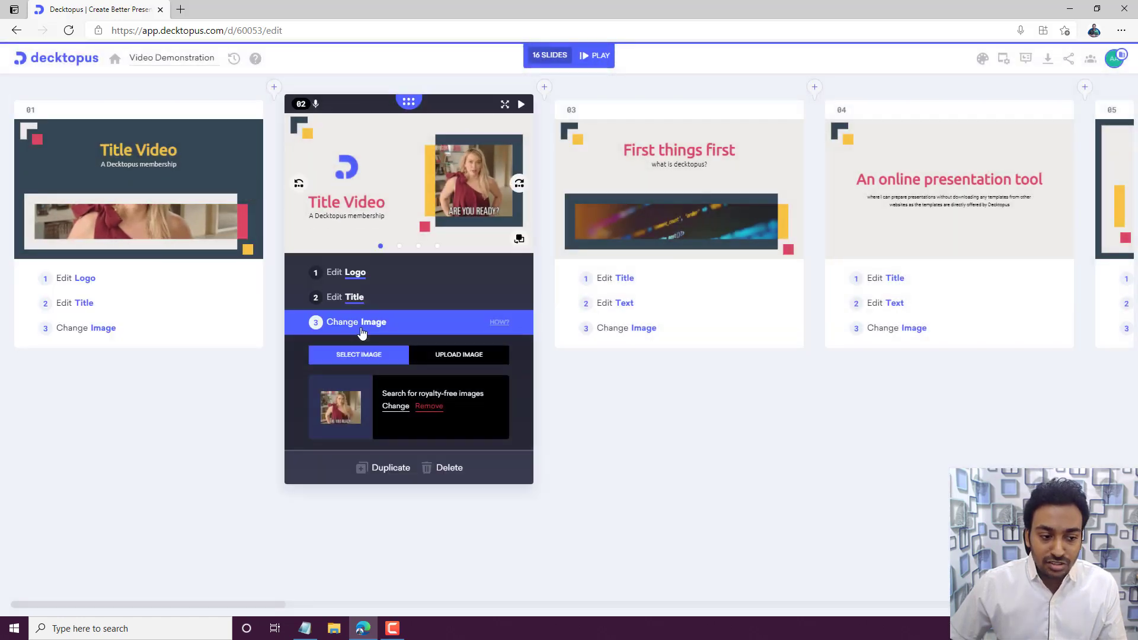
left_click(430, 406)
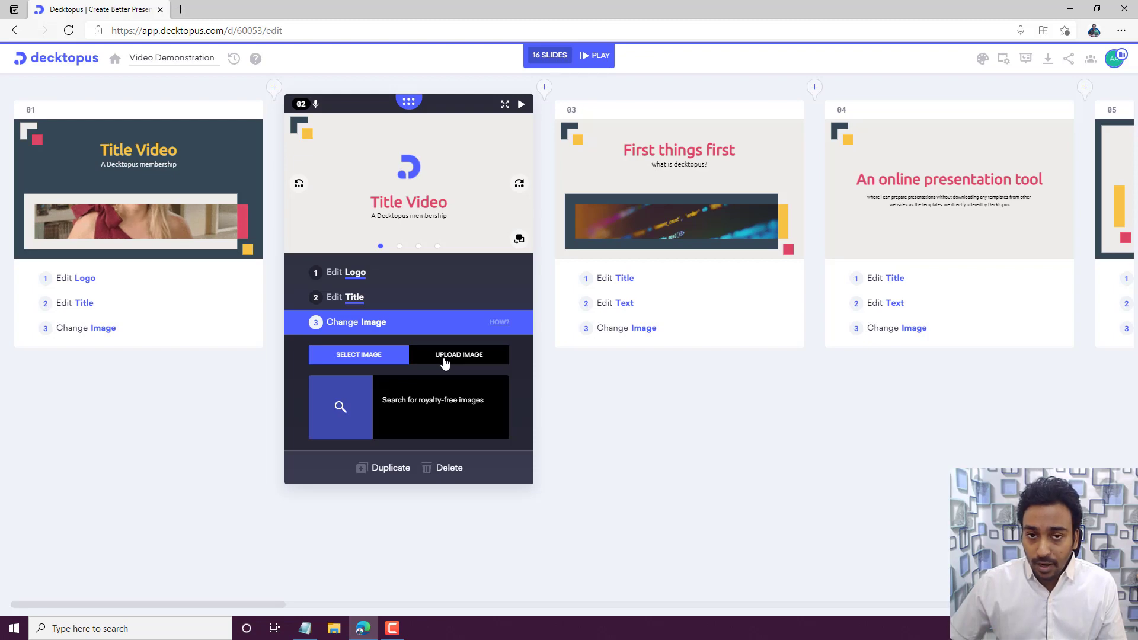
left_click(340, 408)
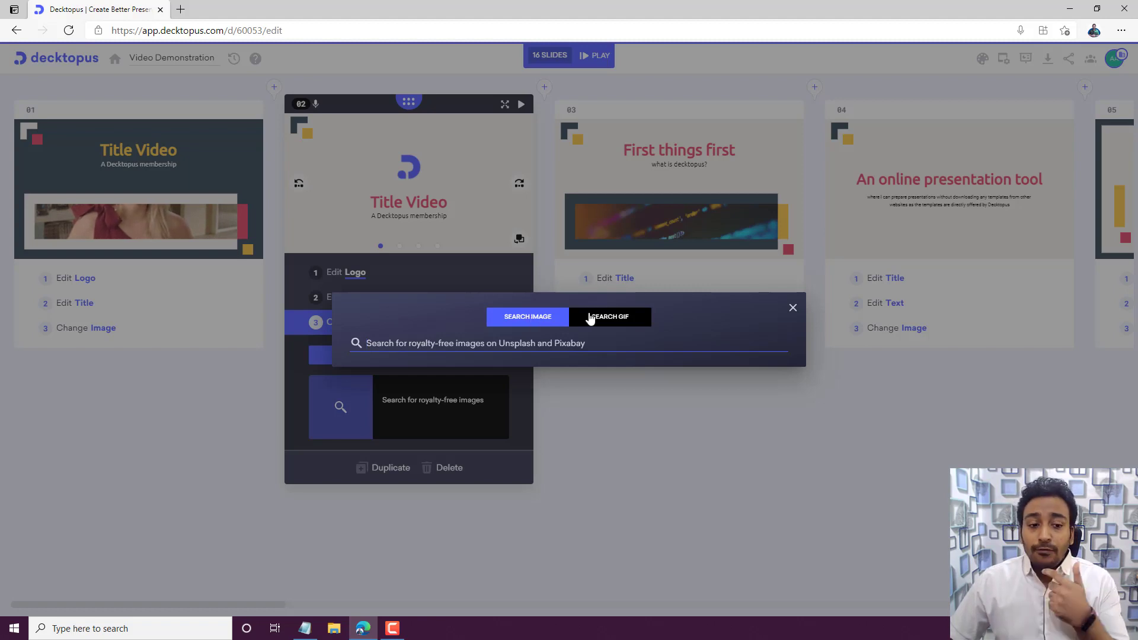
left_click(607, 319)
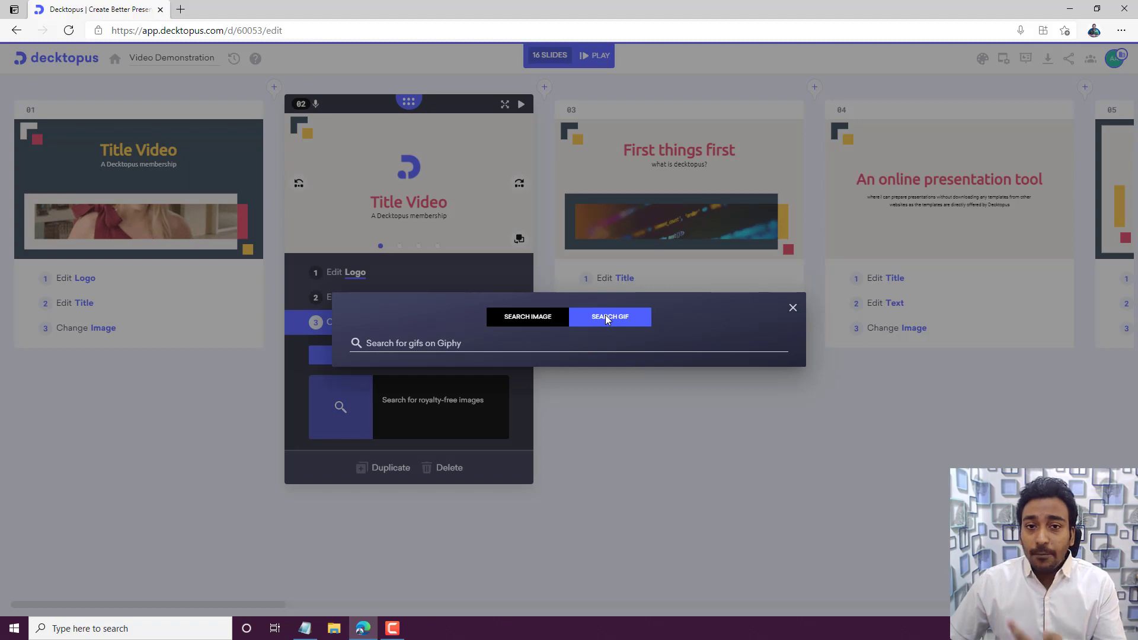
left_click(528, 325)
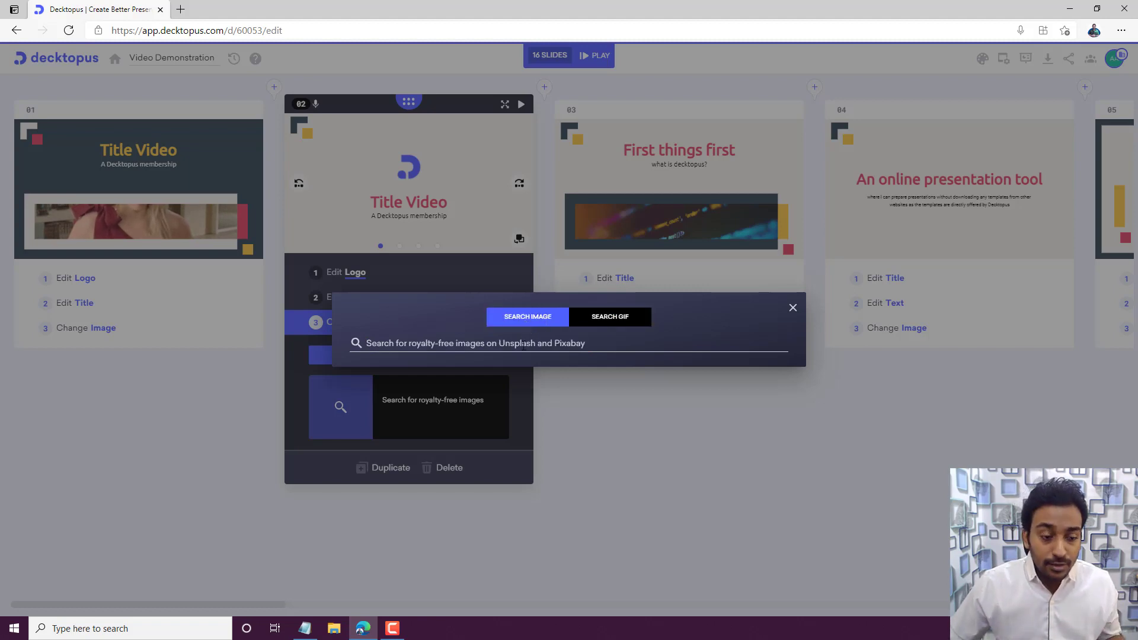
Step: Search the royalty-free images for "car", load more results and insert the photo of the white car's front on the second slide
left_click(523, 346)
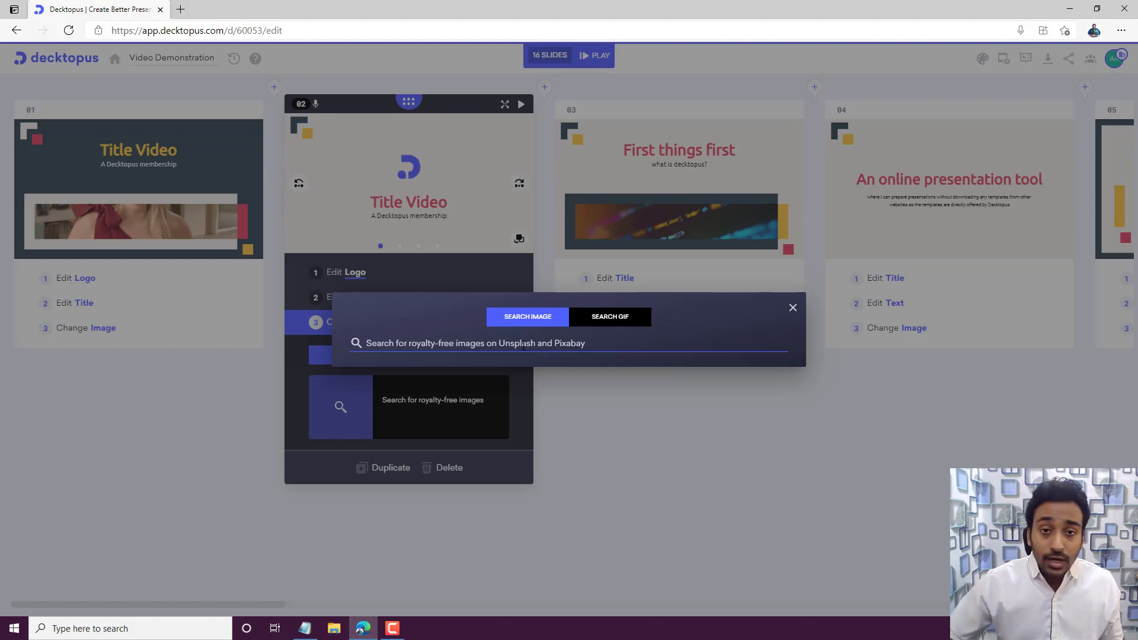
type("car")
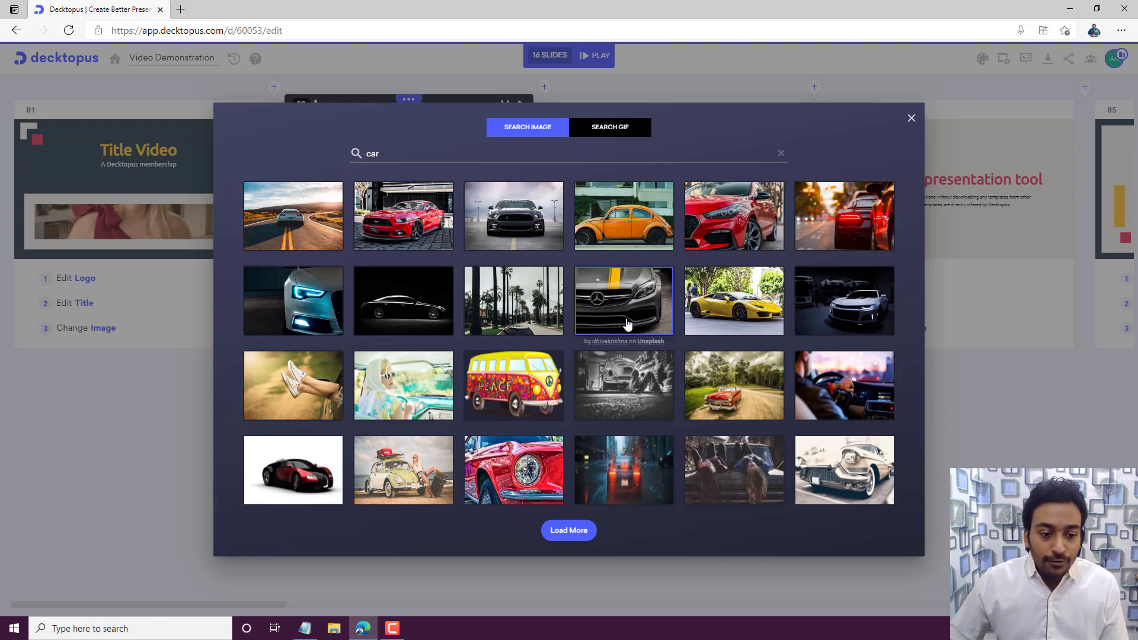
left_click(572, 532)
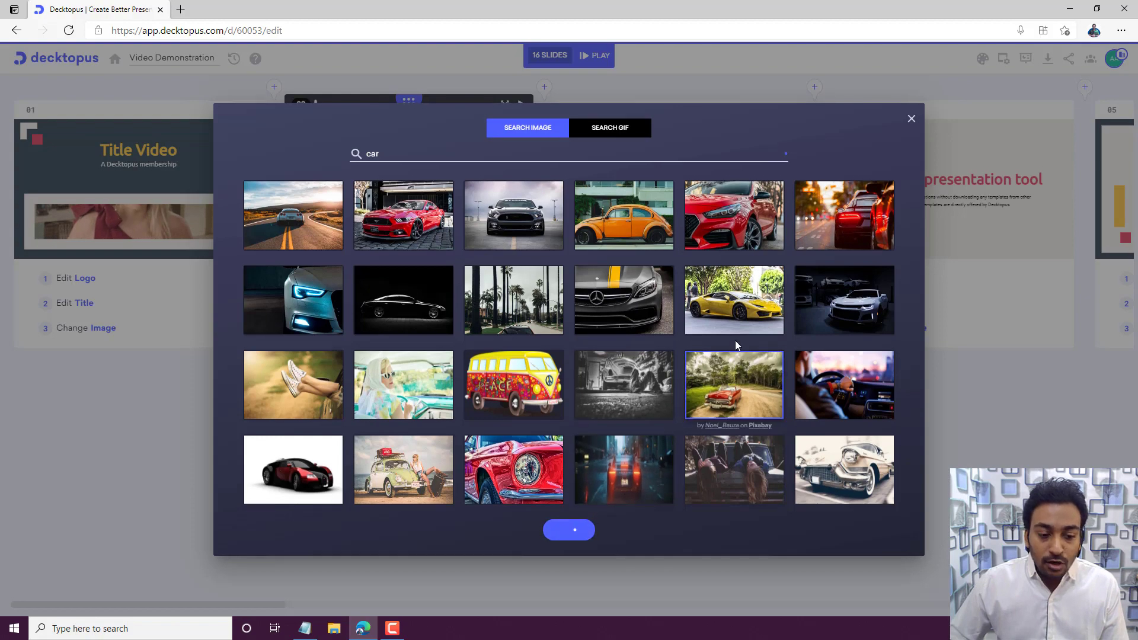
scroll(712, 356, "down", 4)
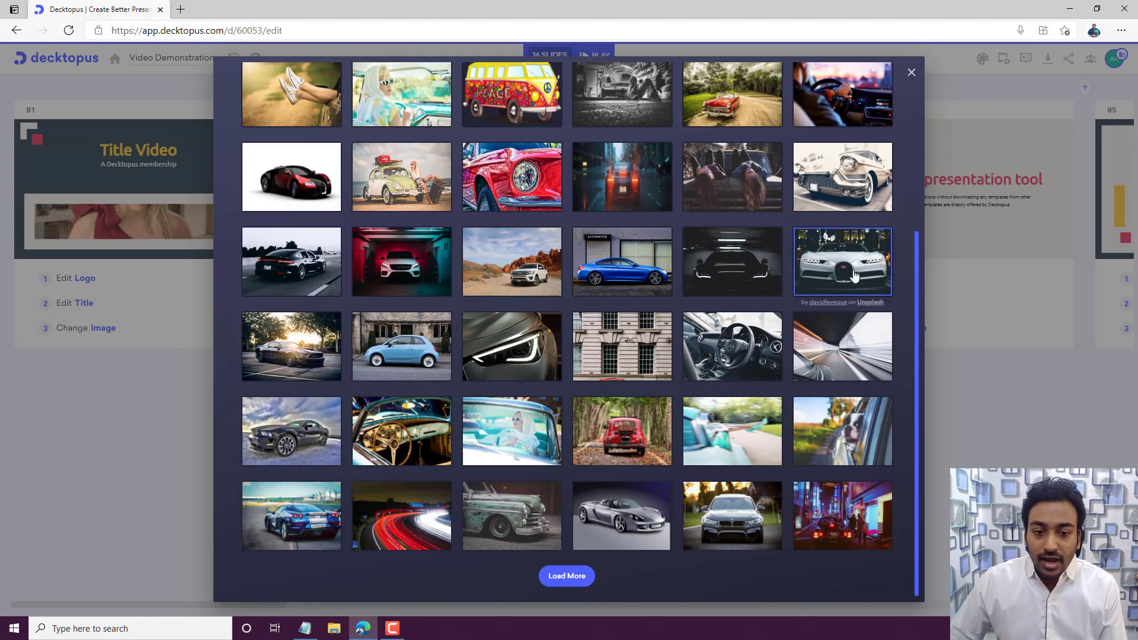
left_click(853, 275)
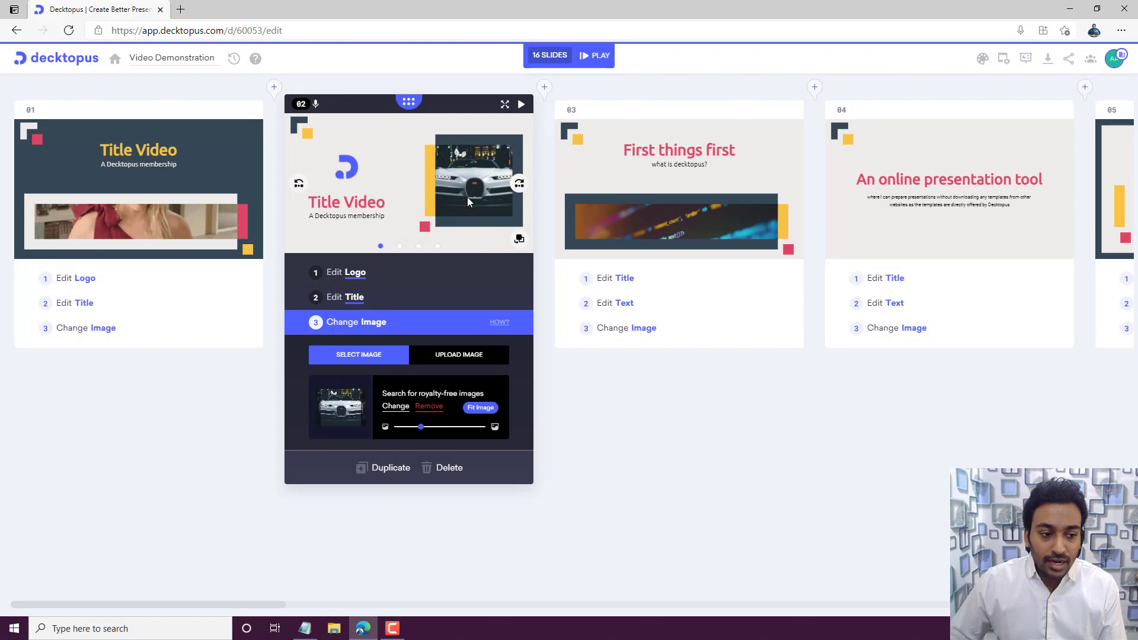
Step: Cycle through the second slide's views to the wide image below the logo and title, and try the car photo's zoom and Fit Image
left_click(478, 414)
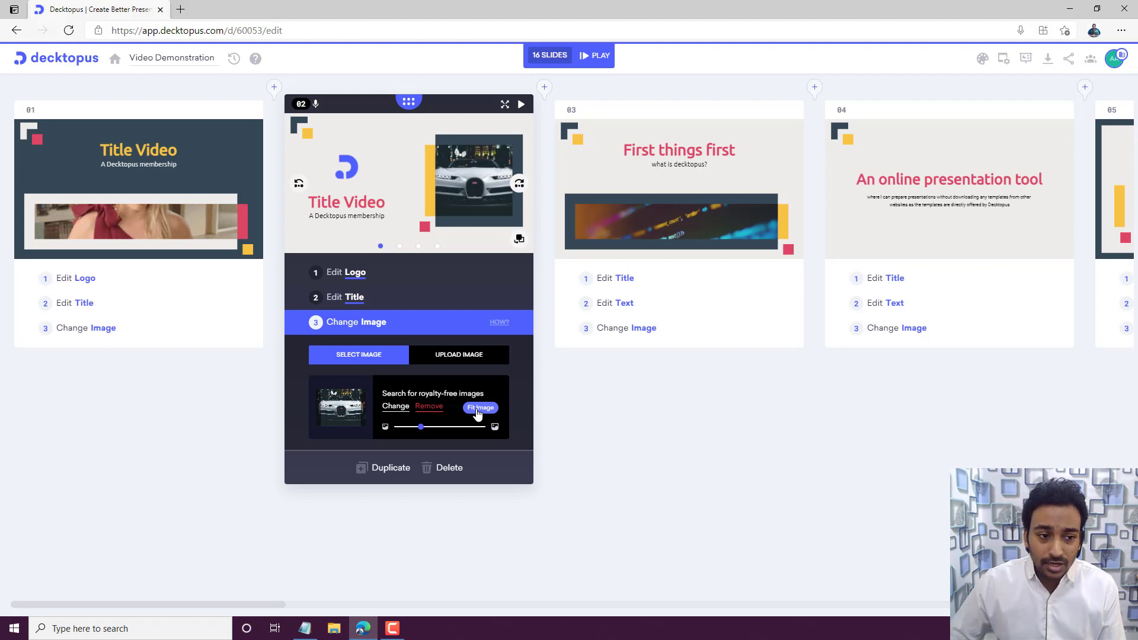
left_click(520, 184)
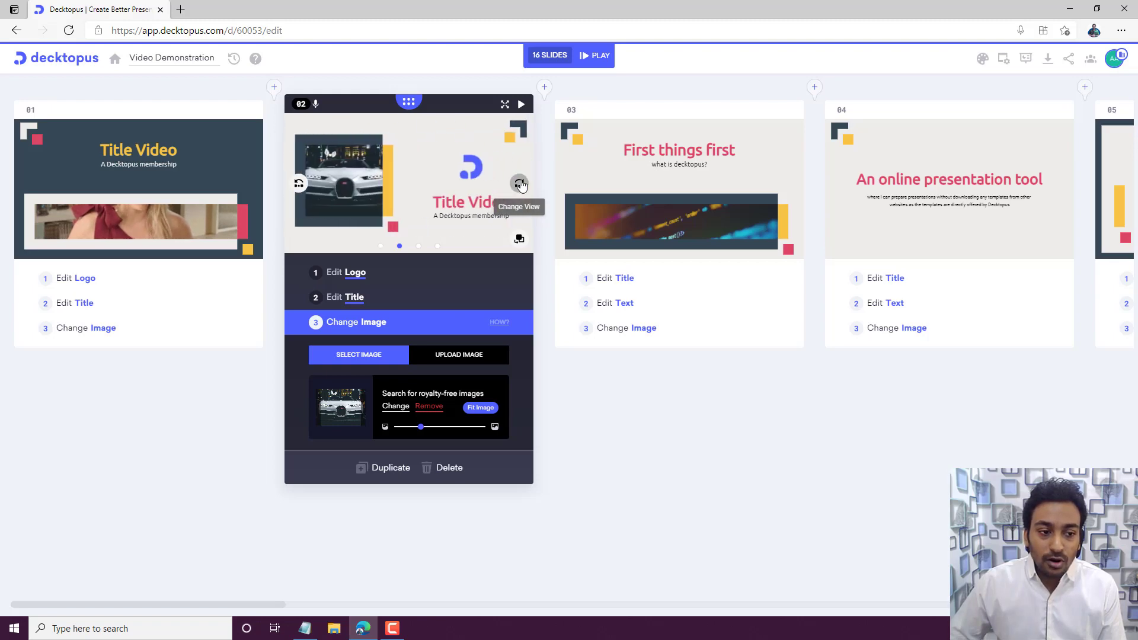
left_click(520, 184)
left_click(520, 184)
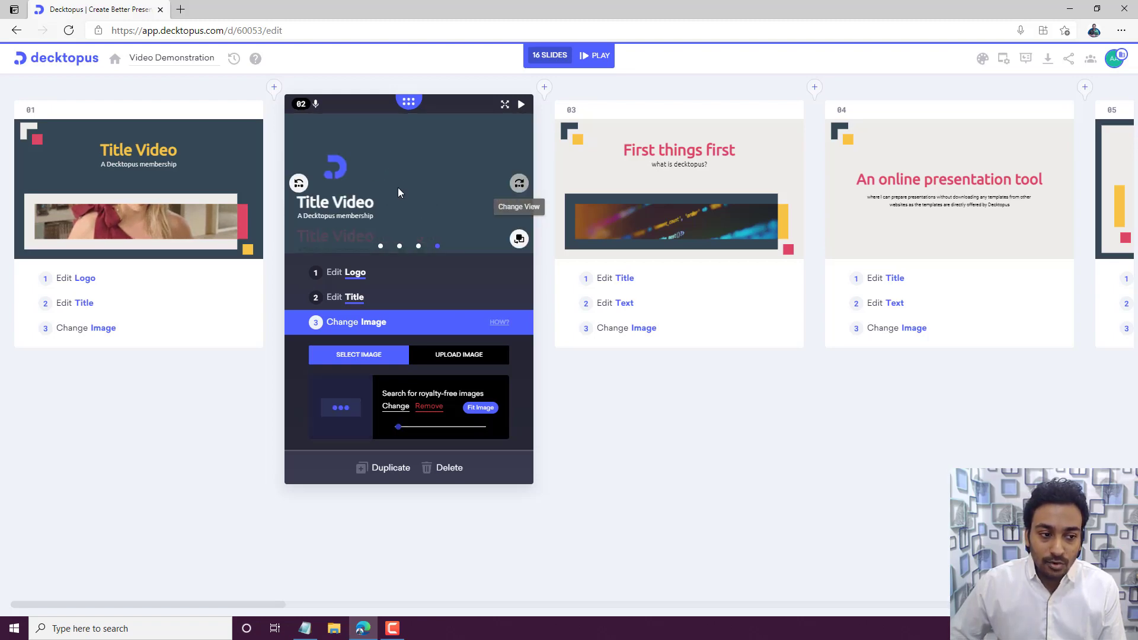
left_click(297, 183)
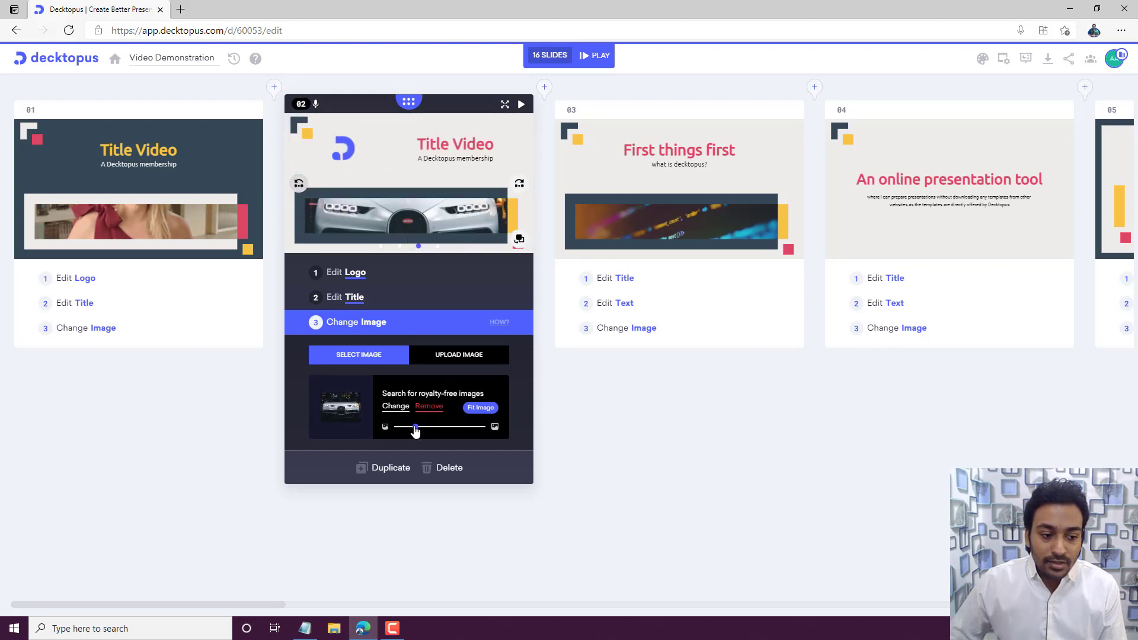
left_click_drag(416, 431, 425, 433)
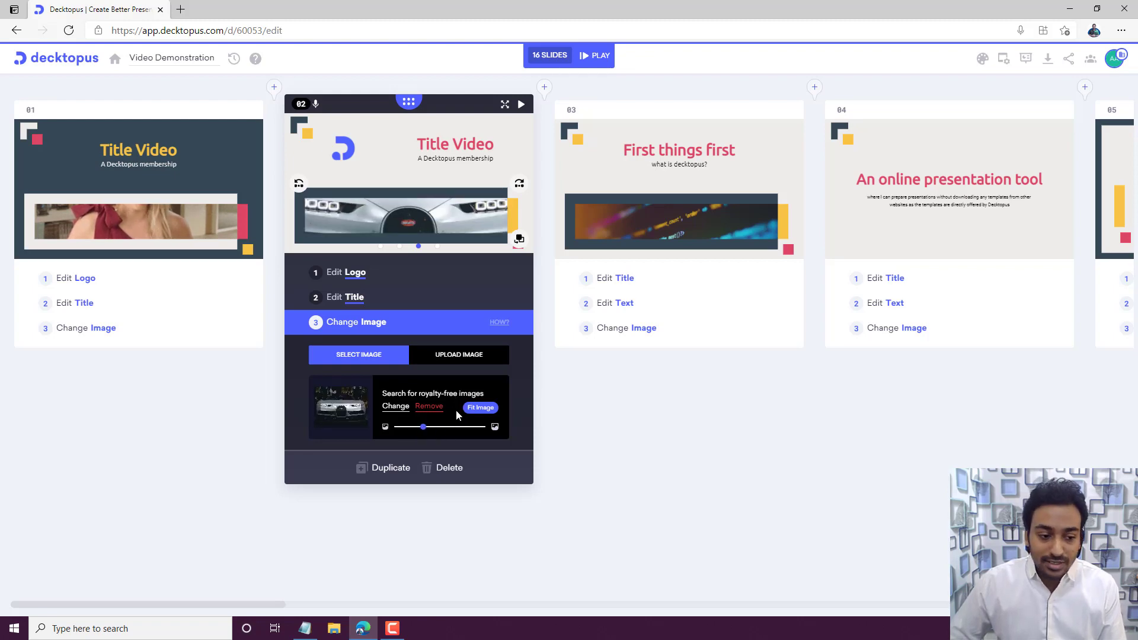
left_click(484, 408)
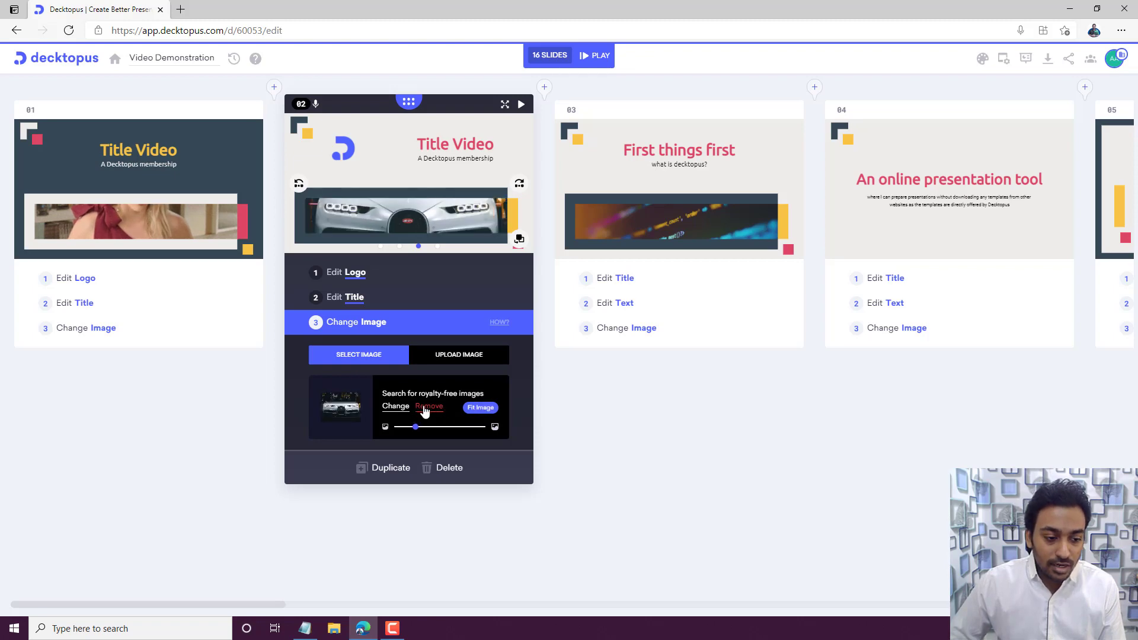
Step: Replace the second slide's photo with the orange toy car GIF from a GIF search for "car" and switch to the full-background view
left_click(424, 409)
left_click(355, 412)
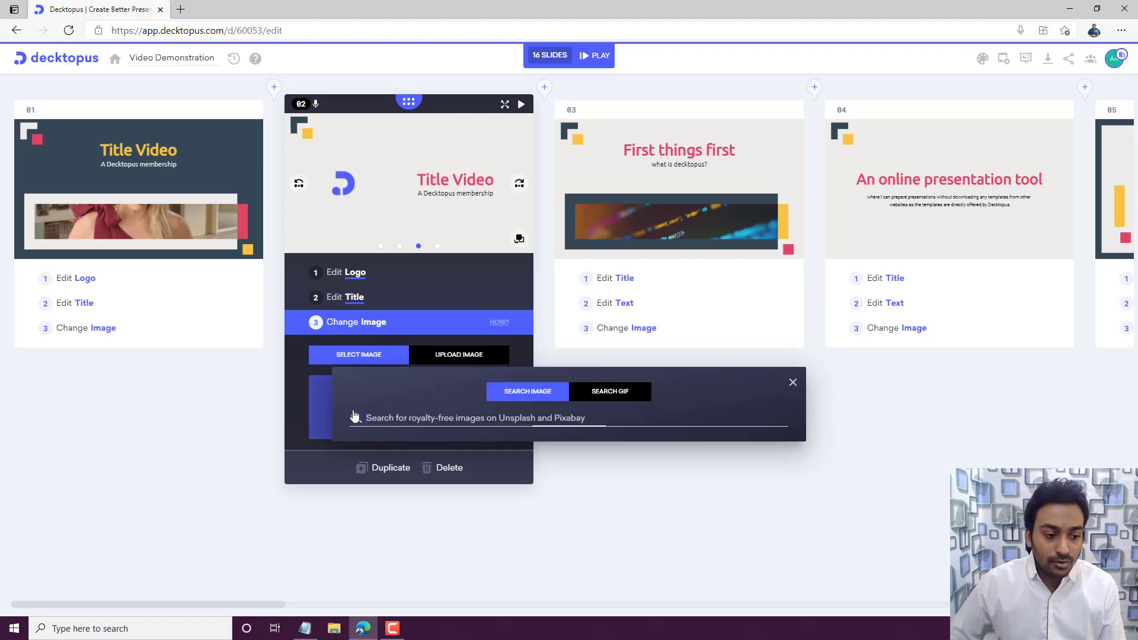
left_click(605, 323)
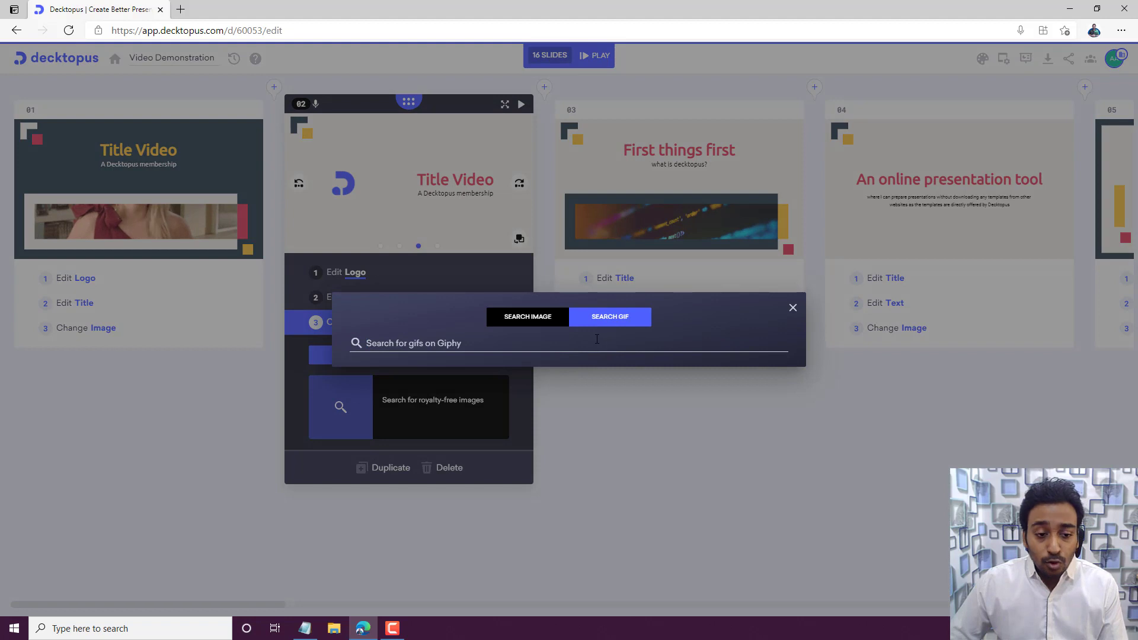
left_click(597, 339)
type("car")
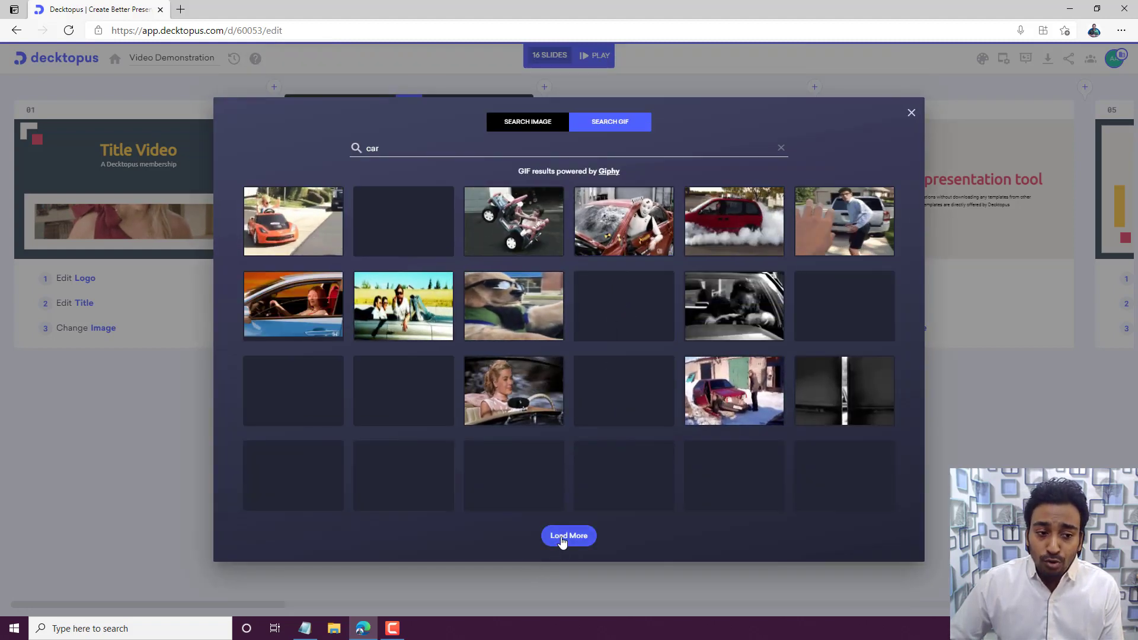
left_click(318, 246)
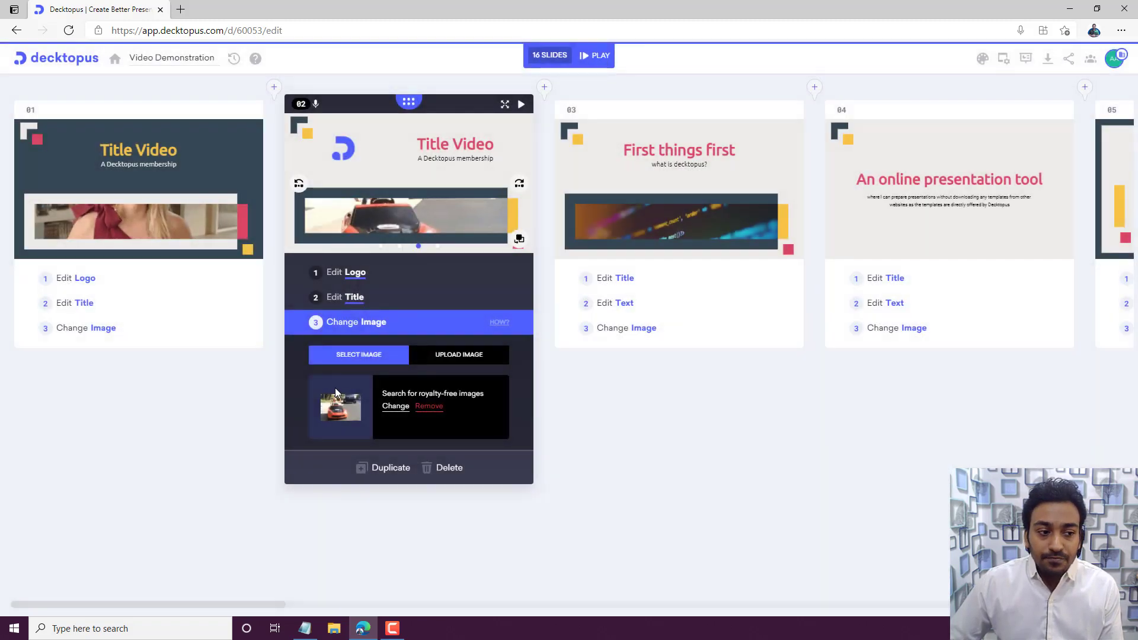
left_click(521, 184)
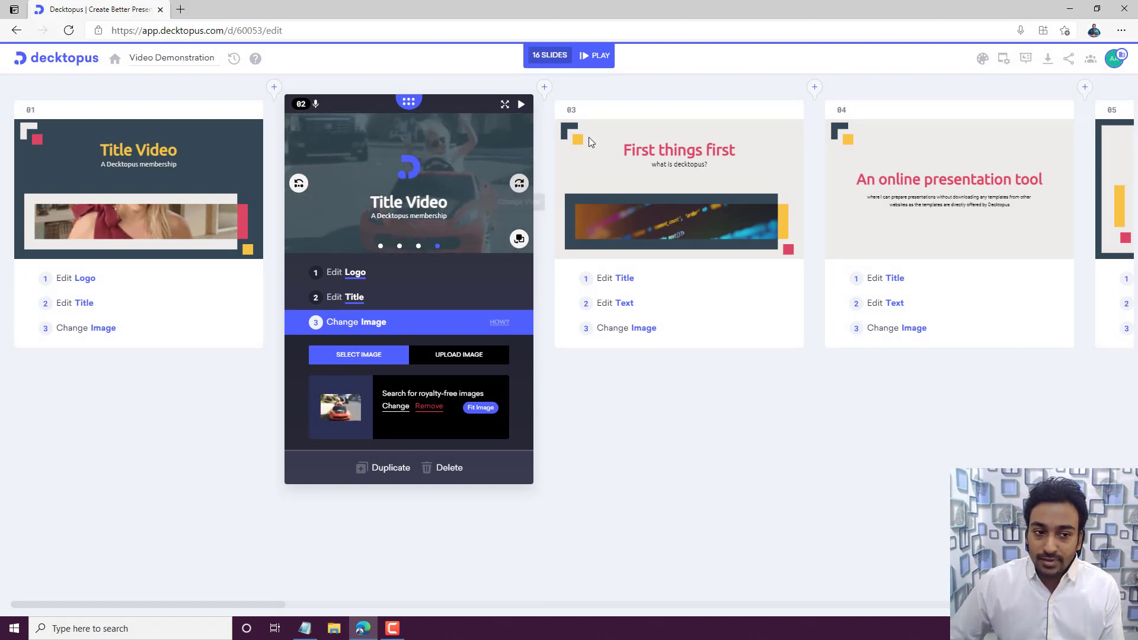
Step: Insert a new Image Grid slide after the second slide from the layout library
left_click(543, 89)
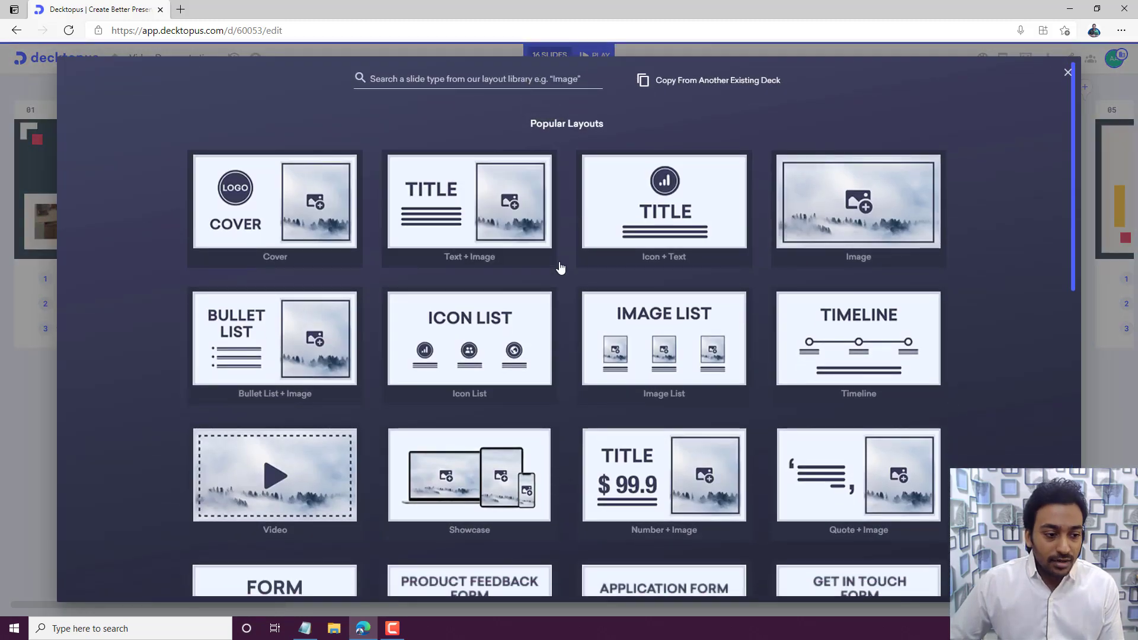
scroll(561, 269, "down", 3)
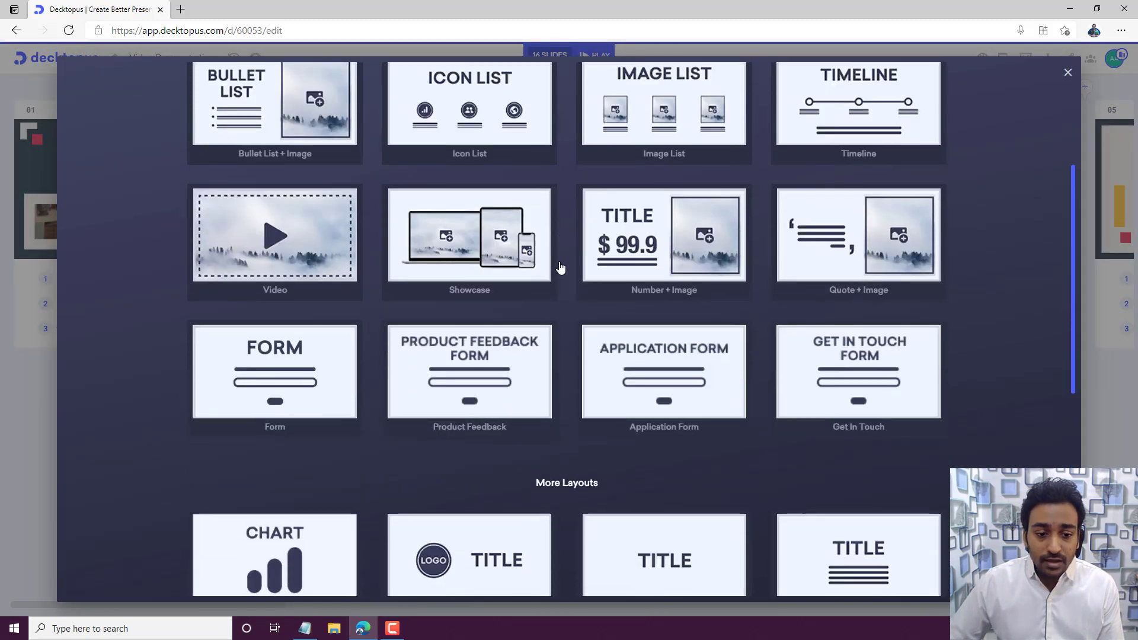
scroll(560, 269, "up", 1)
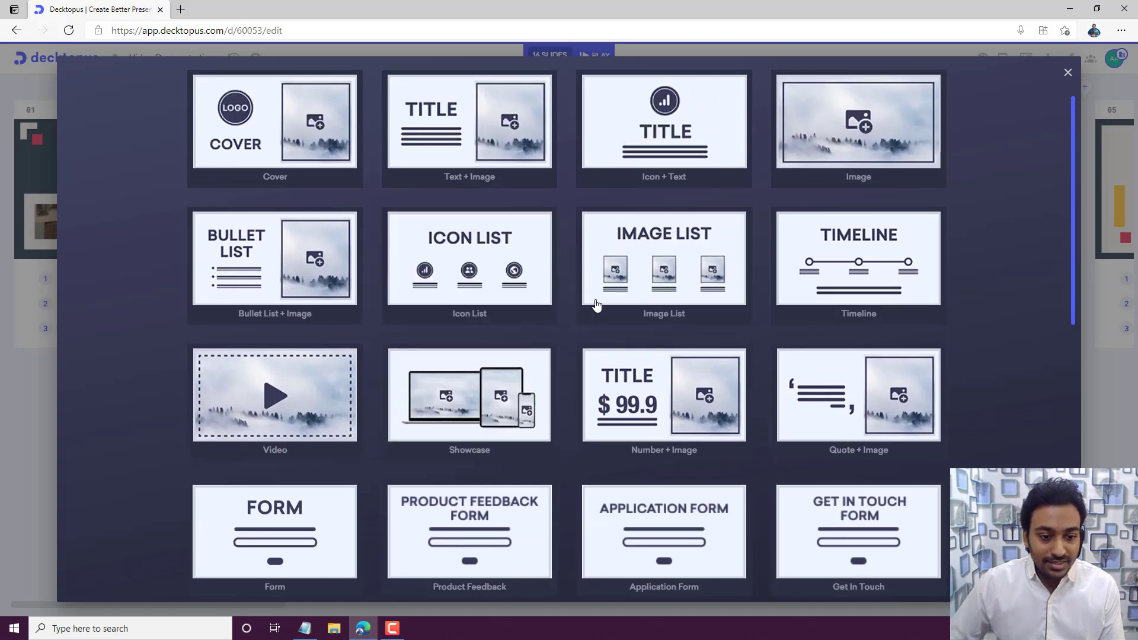
scroll(596, 305, "down", 6)
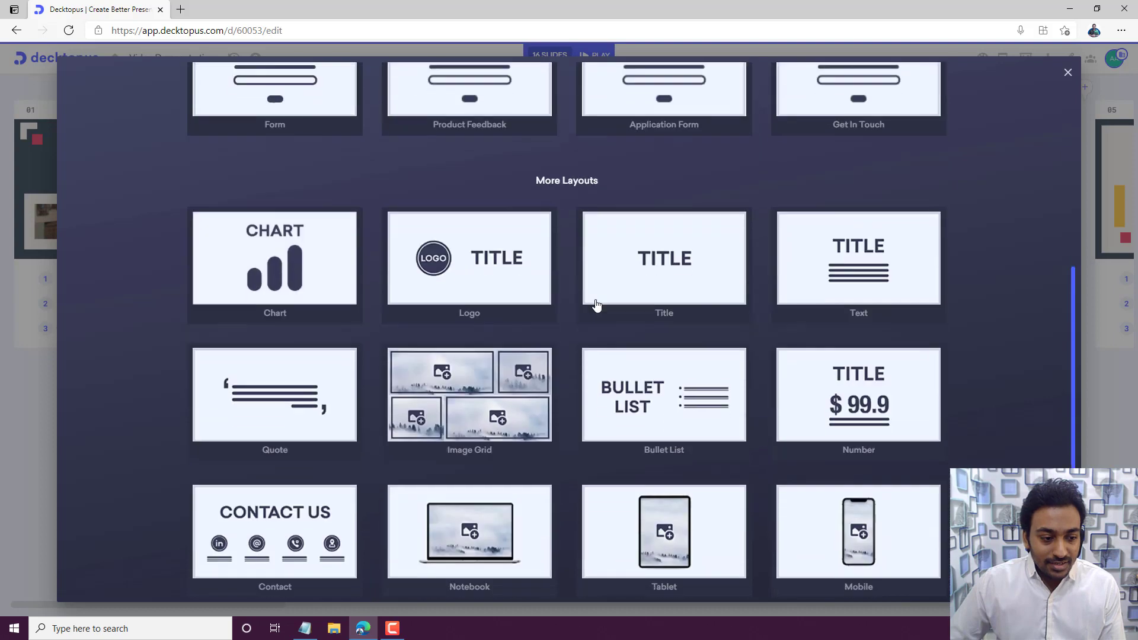
scroll(597, 305, "down", 2)
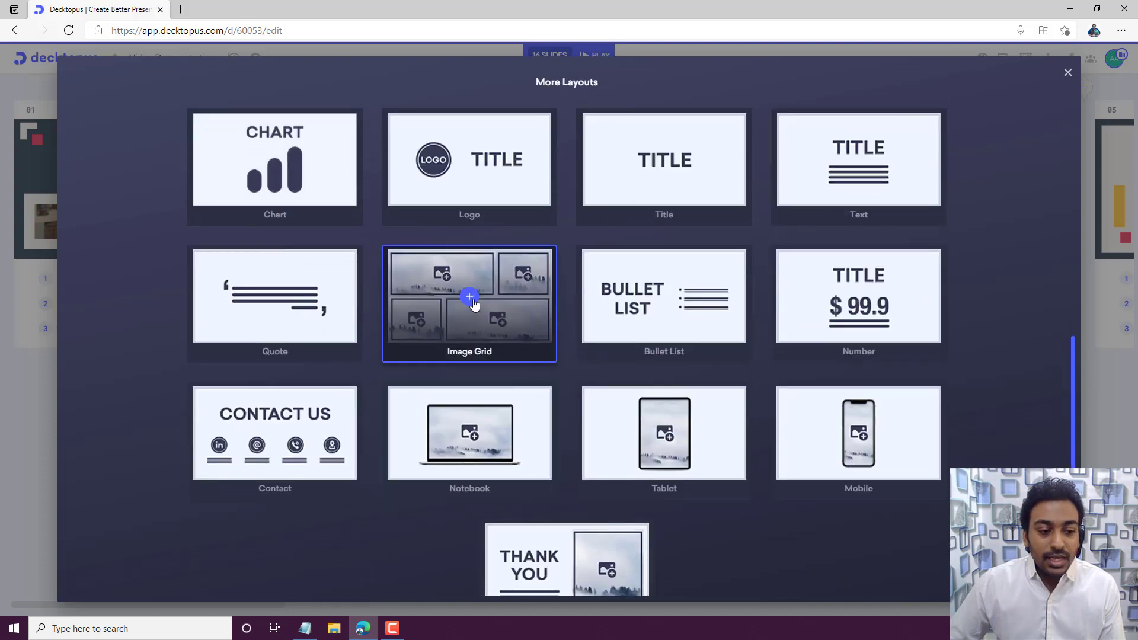
left_click(472, 301)
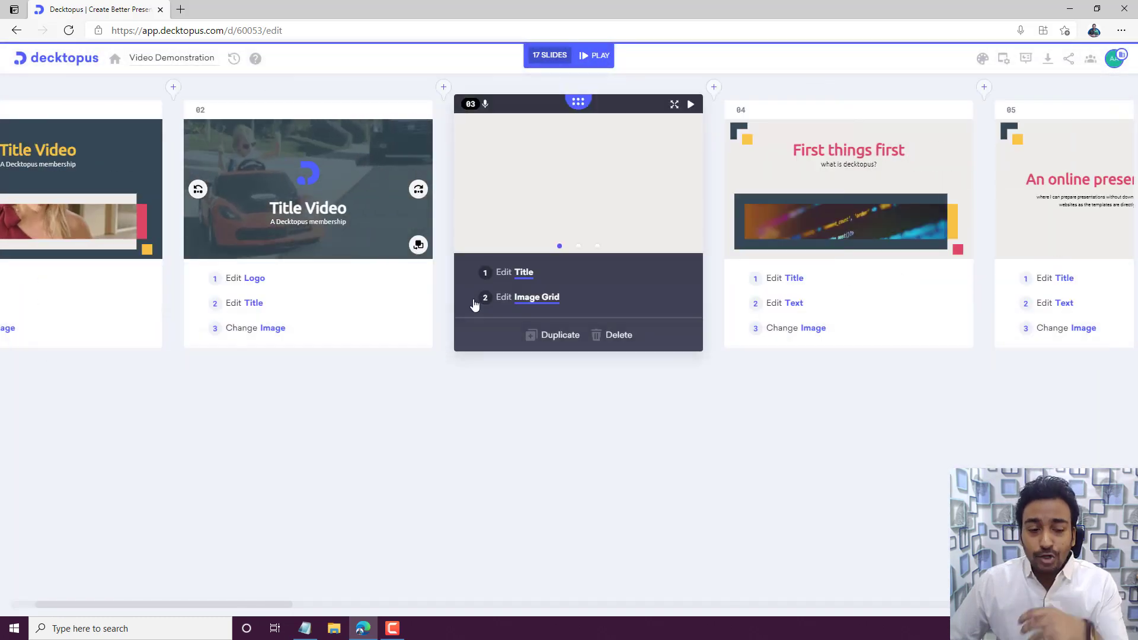
Step: Set the title of the new image grid slide to "Title"
left_click(523, 273)
left_click(508, 326)
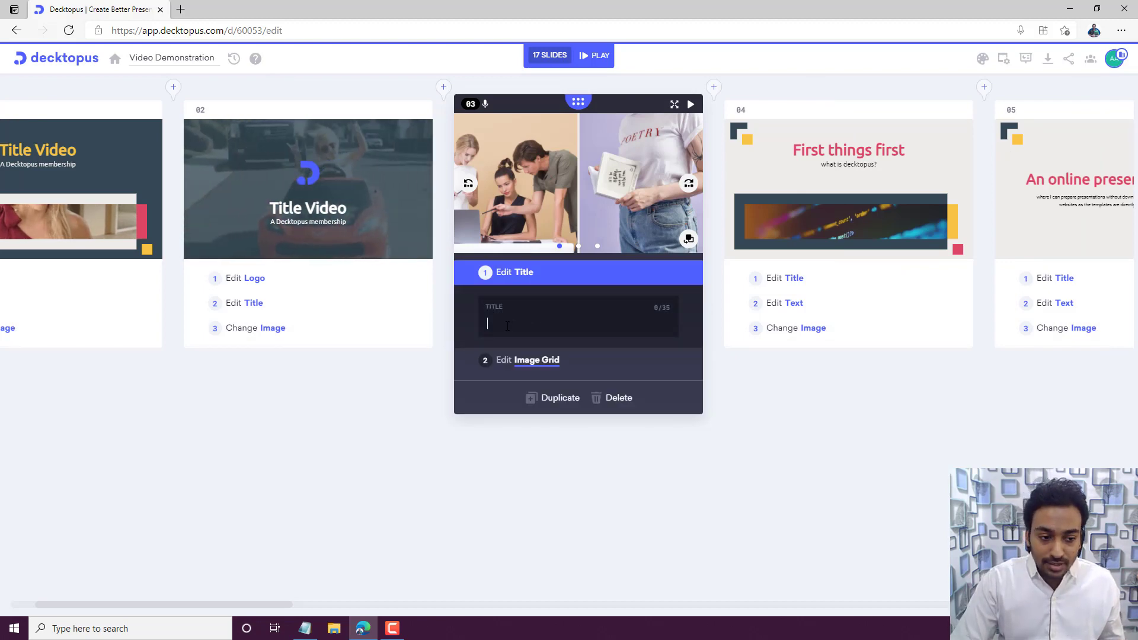
type("Titl")
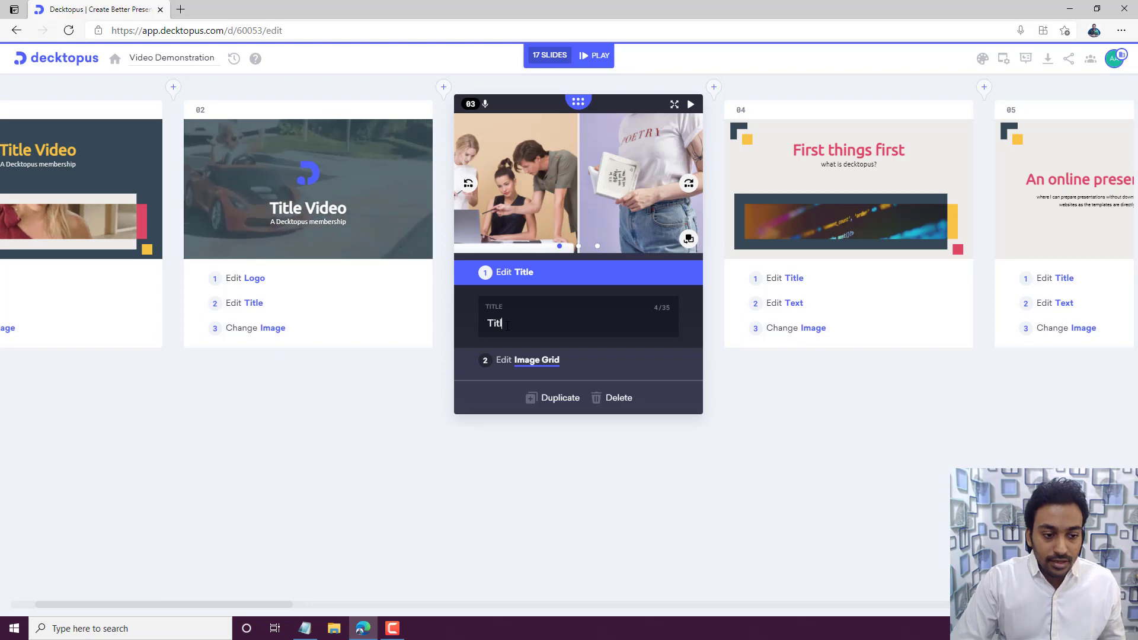
type("e")
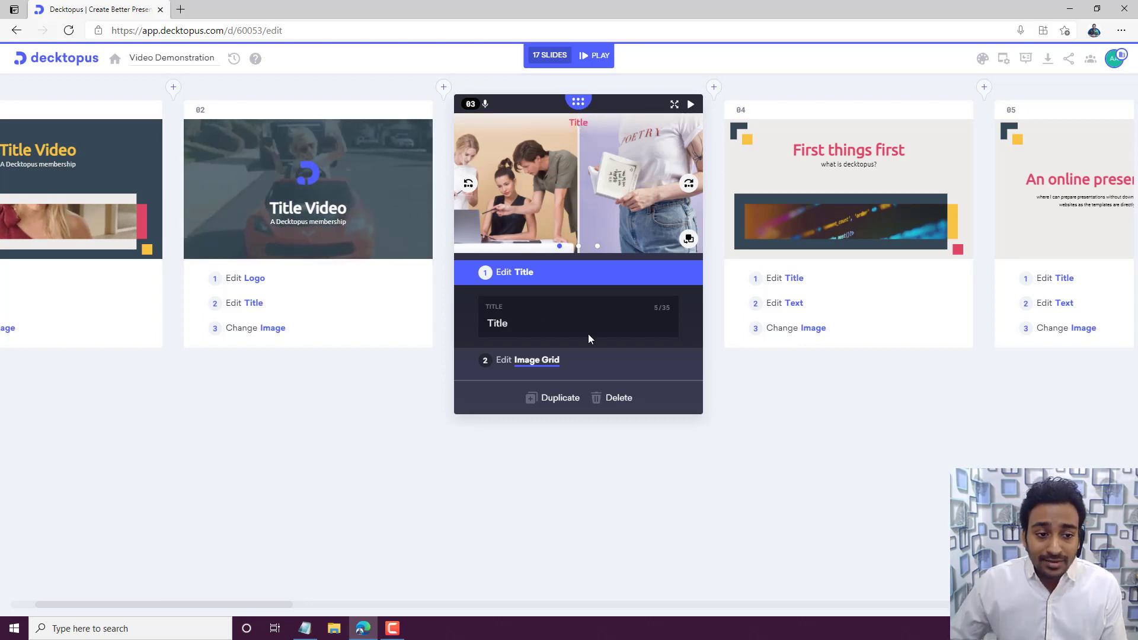
Step: Add a third and a fourth image entry to the third slide's image grid
left_click(528, 362)
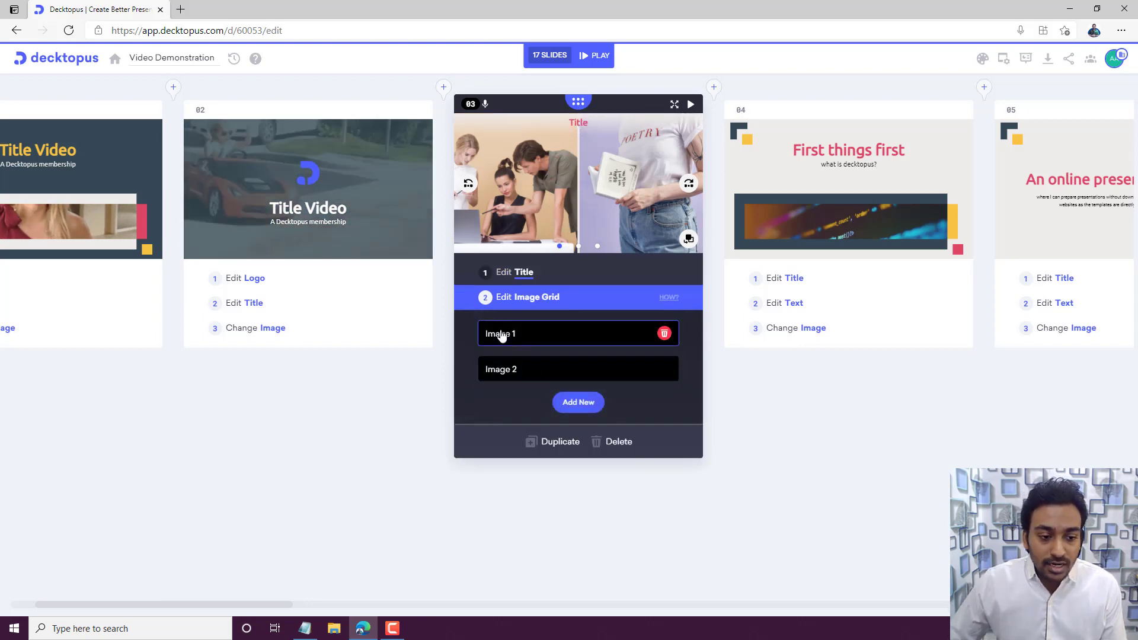
left_click(579, 403)
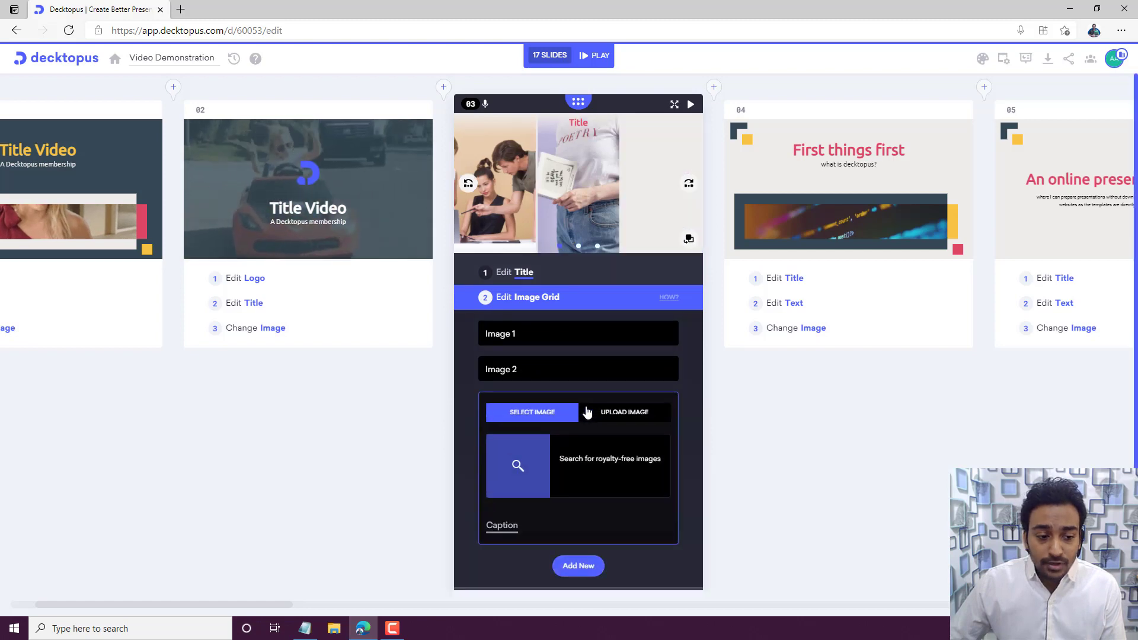
left_click(573, 568)
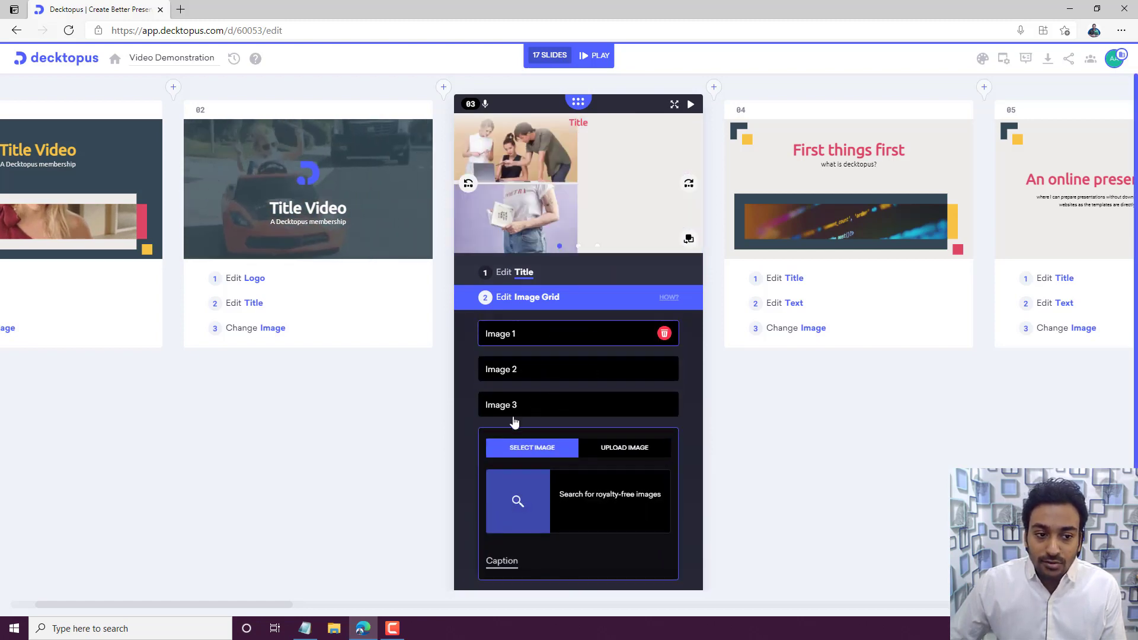
Step: Fill the image grid's fourth entry with the photo of a red car on a palm-lined road from an image search for "car"
left_click(529, 502)
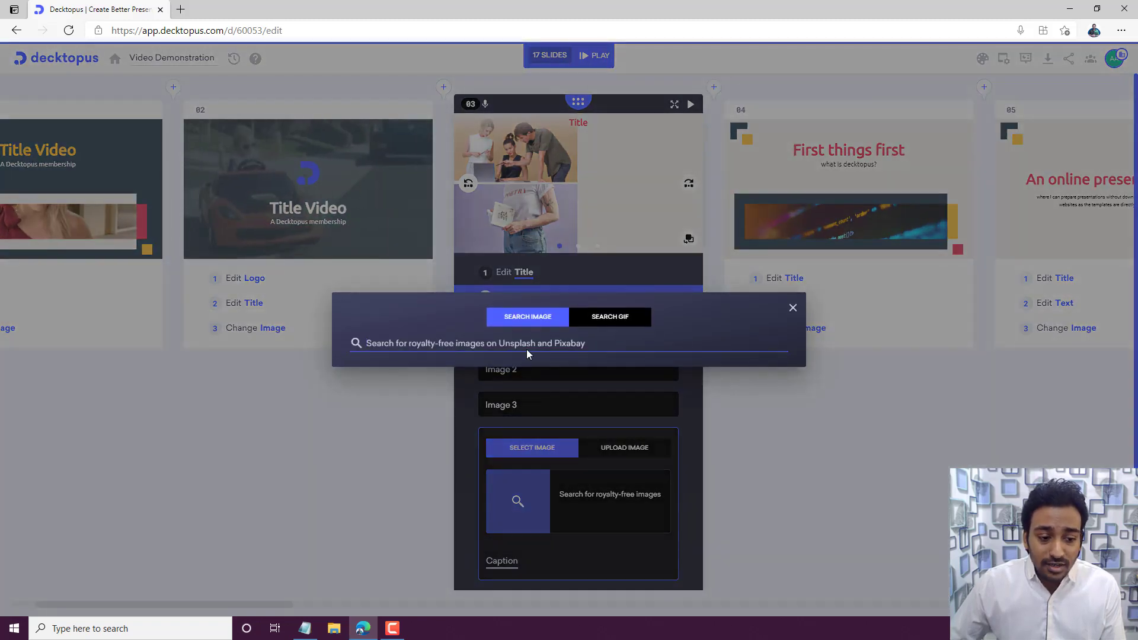
type("car")
key("Return")
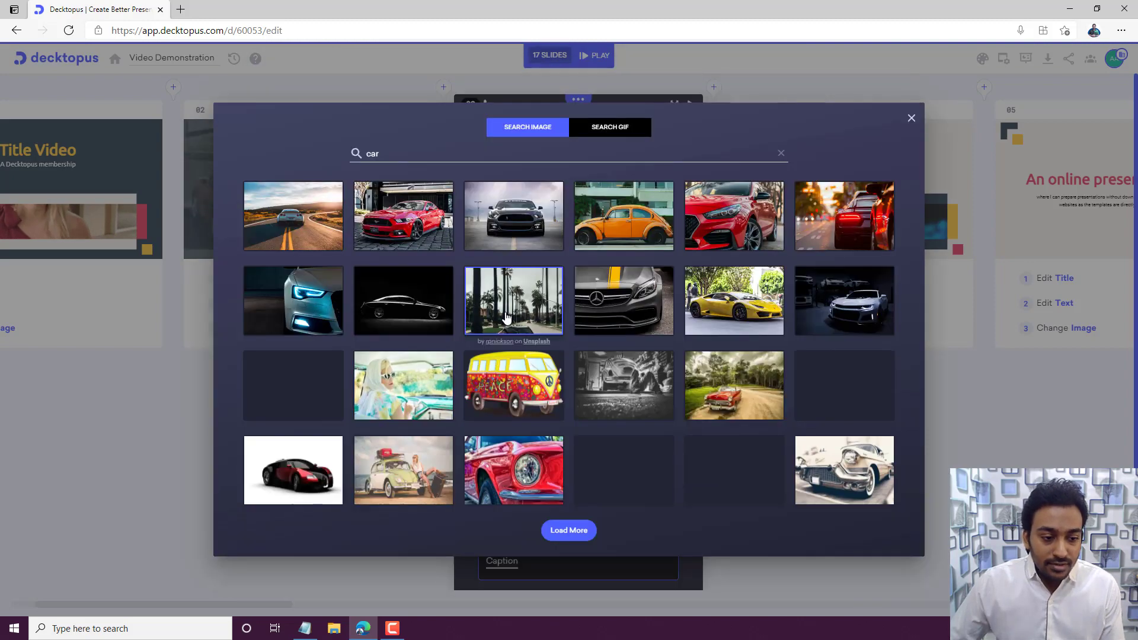
left_click(507, 319)
scroll(464, 386, "down", 1)
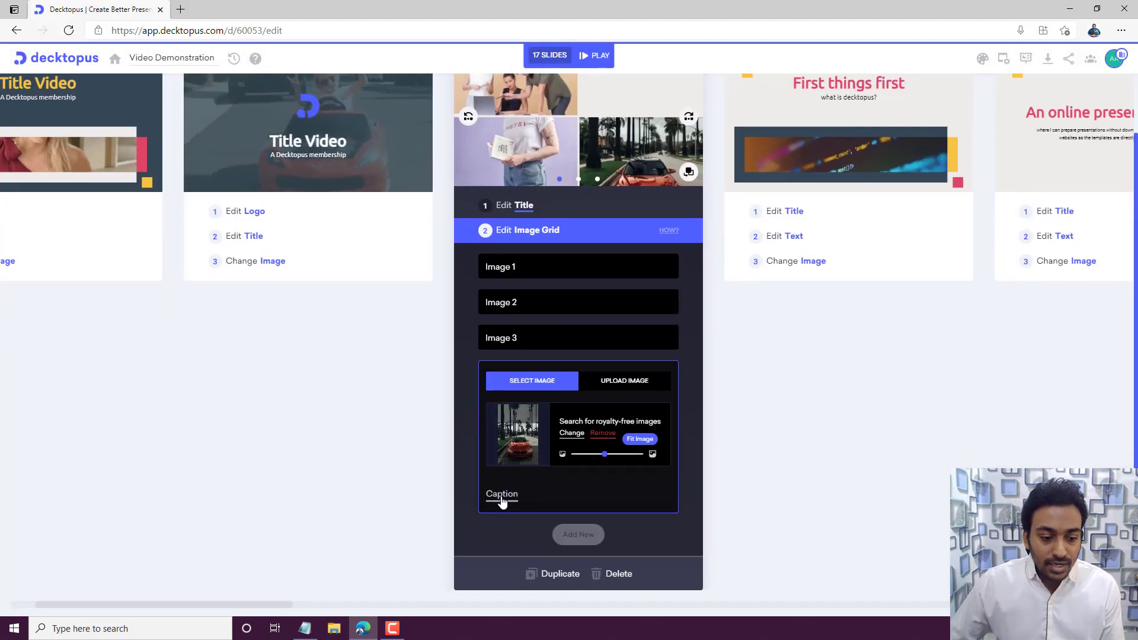
Step: Caption the image grid's fourth picture "This is third image"
left_click(501, 500)
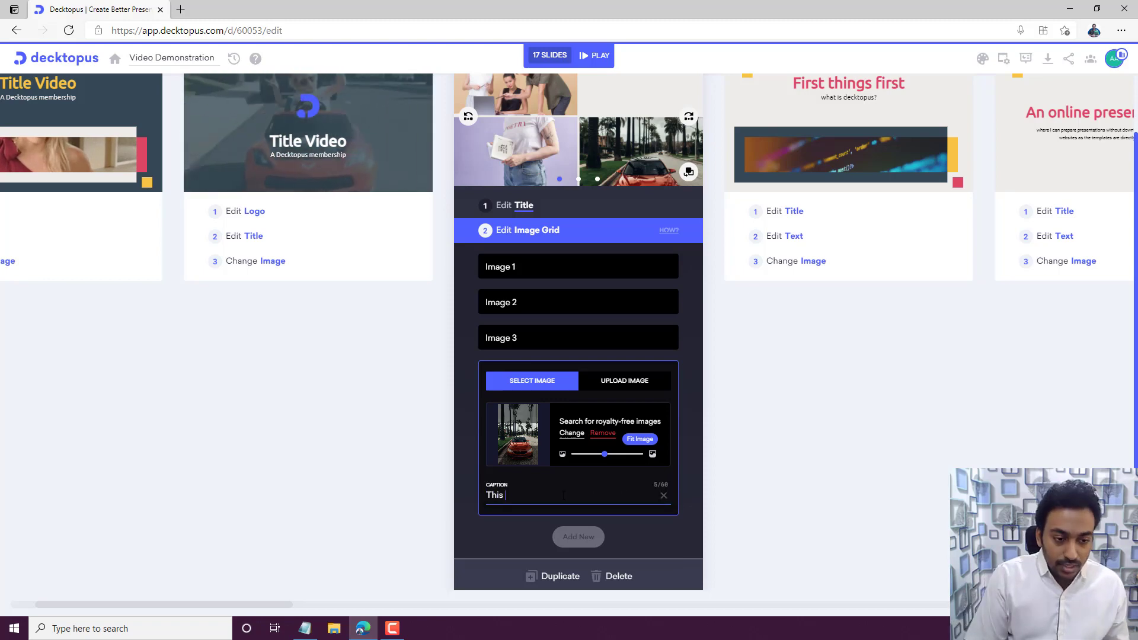
type("third ia")
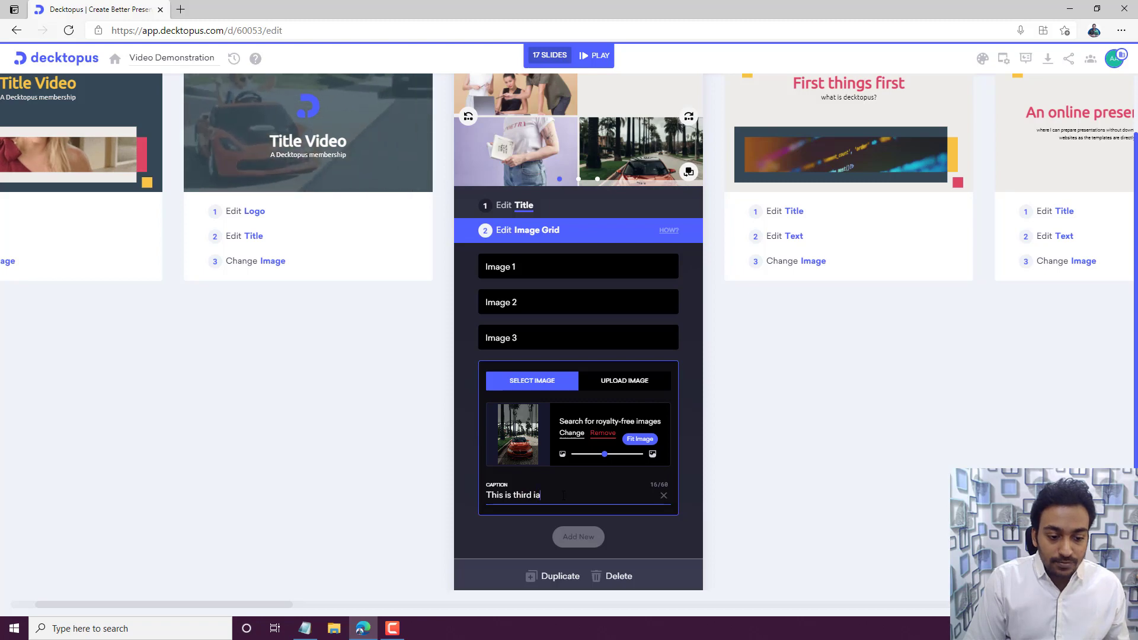
key("BackSpace")
type("mage")
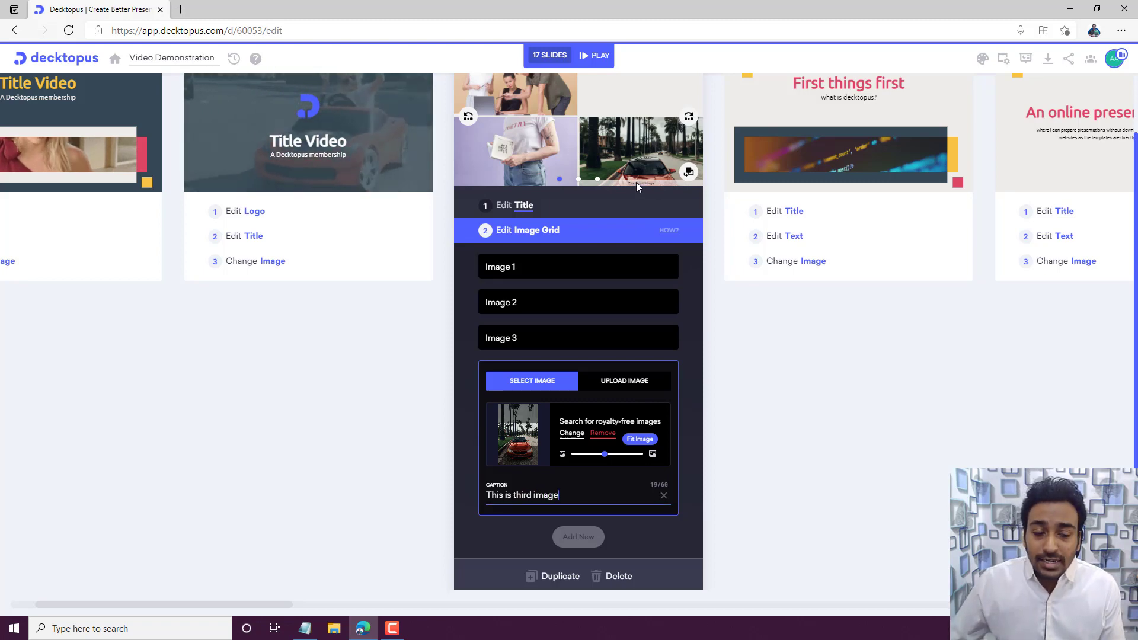
left_click(724, 402)
scroll(604, 352, "up", 1)
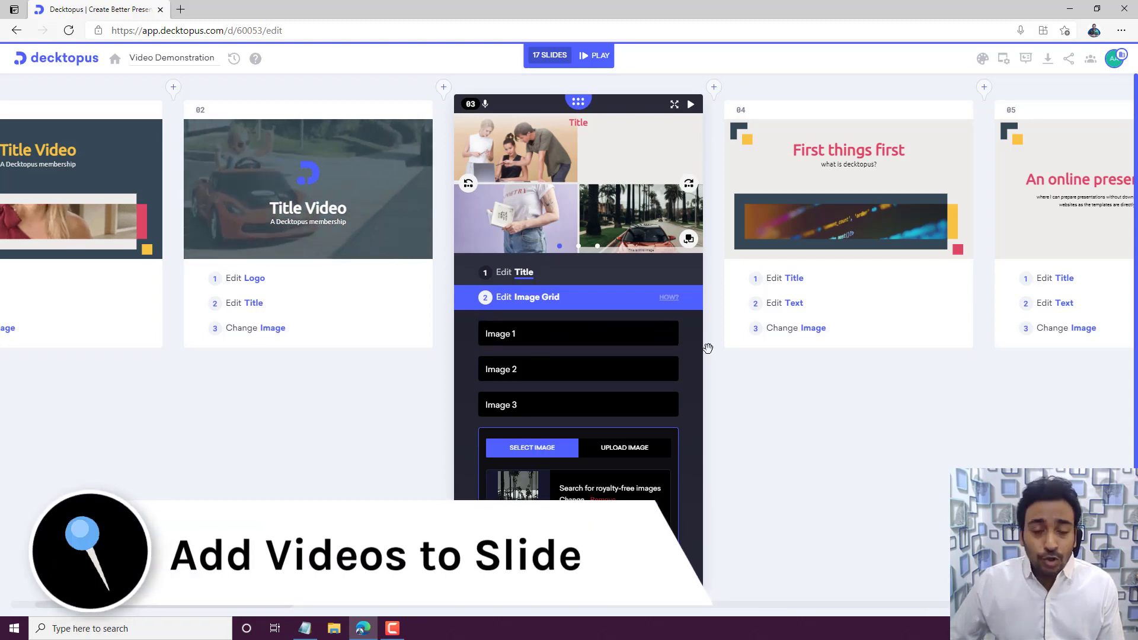
Step: Insert a new Video slide after the third slide from the layout library
left_click(713, 88)
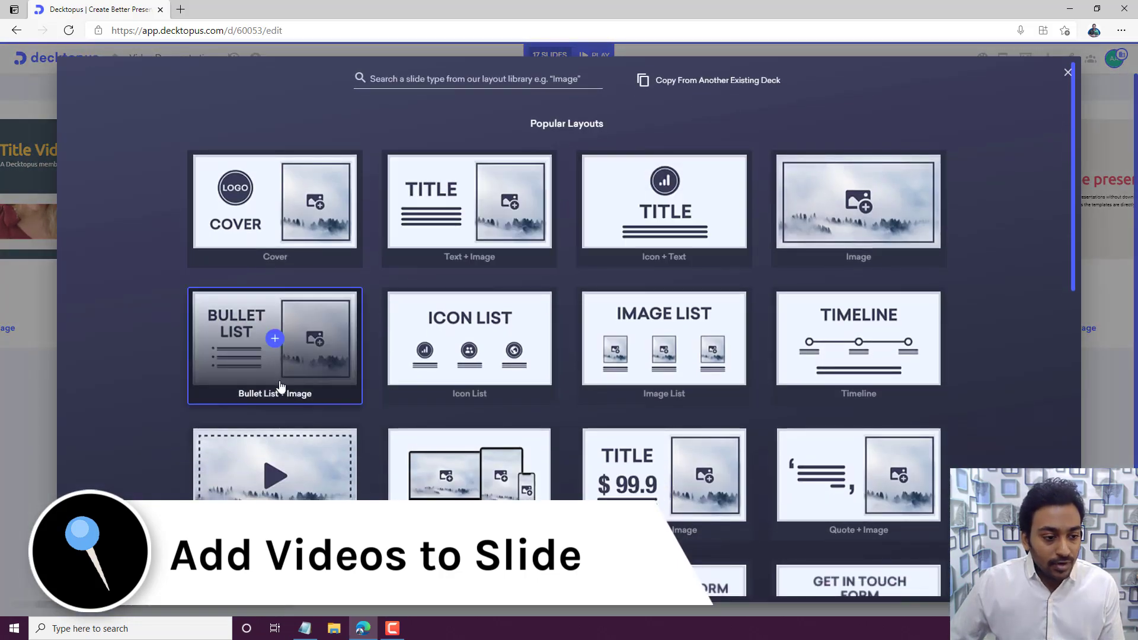
scroll(273, 415, "down", 2)
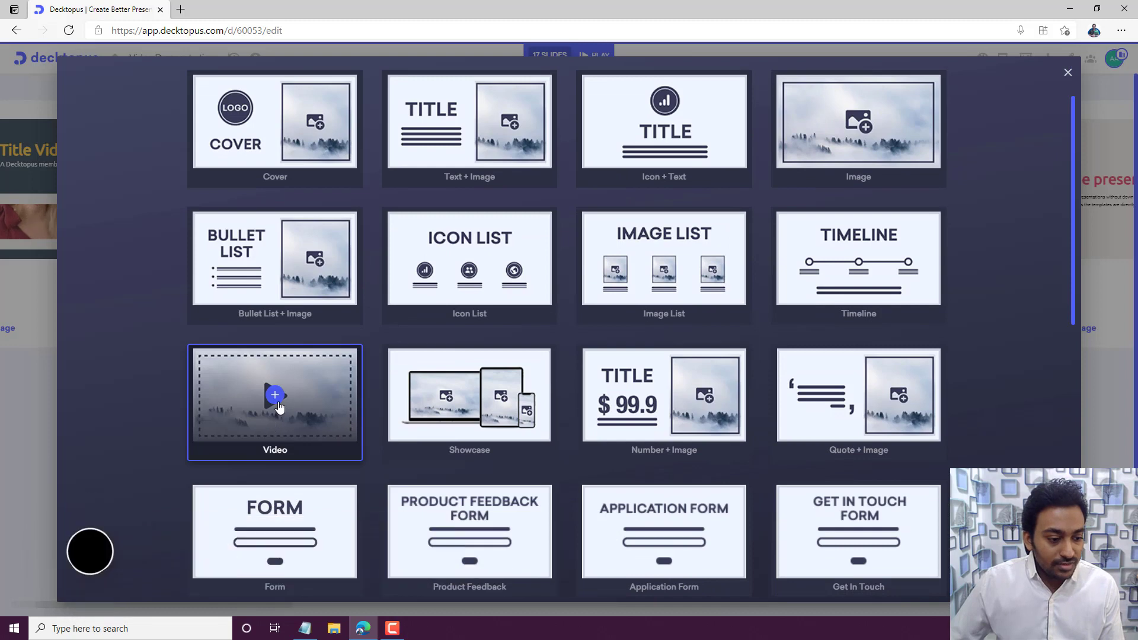
left_click(275, 395)
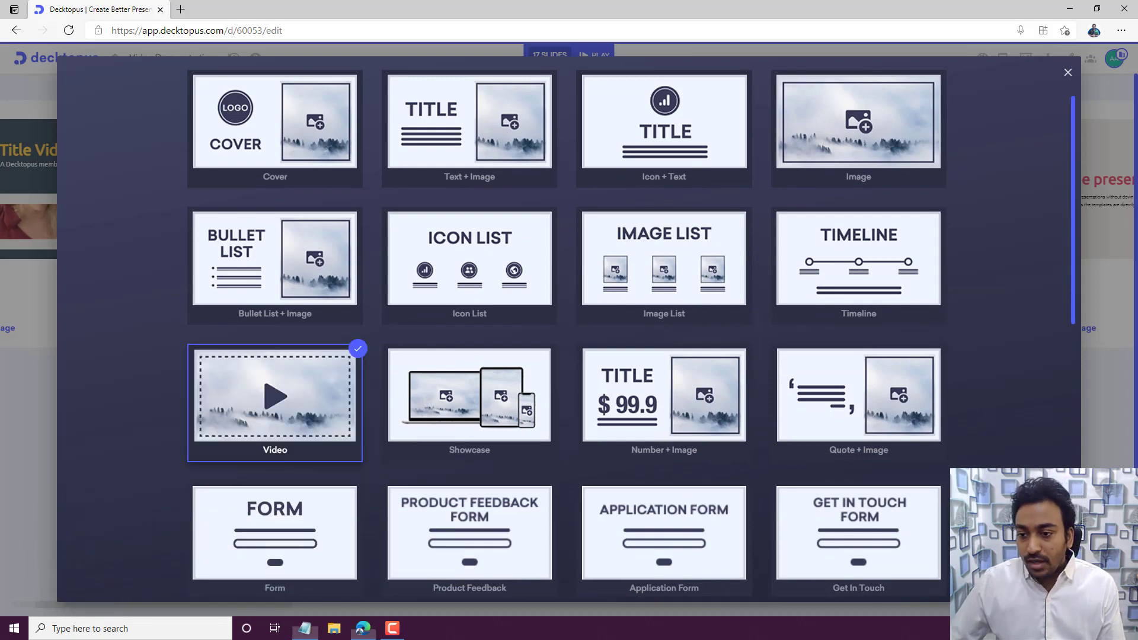
Step: Replace the fourth slide's video with the copied YouTube link to the Beginner Guide to SEO Tutorial 2021 and play it in the larger view
key("alt+Tab")
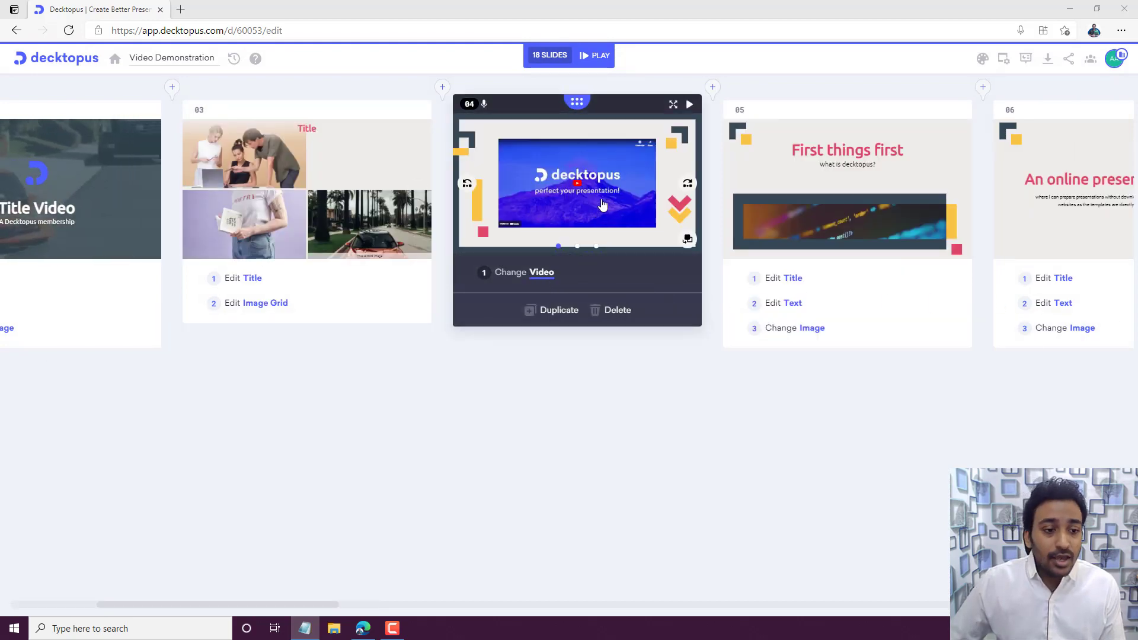
left_click(542, 273)
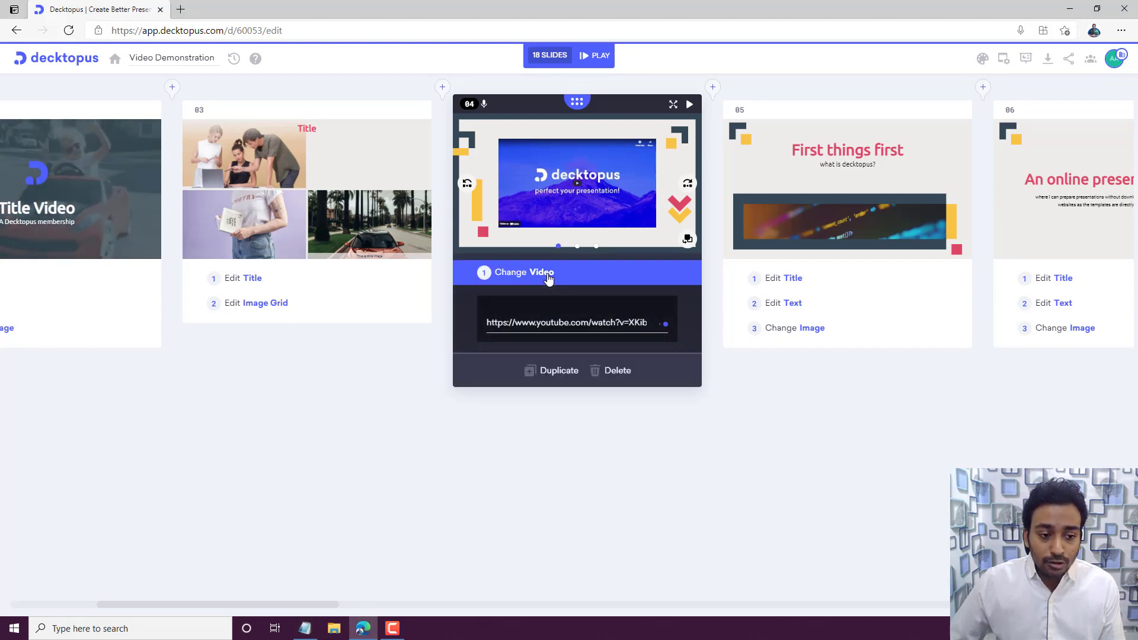
triple_click(554, 313)
key("ctrl+v")
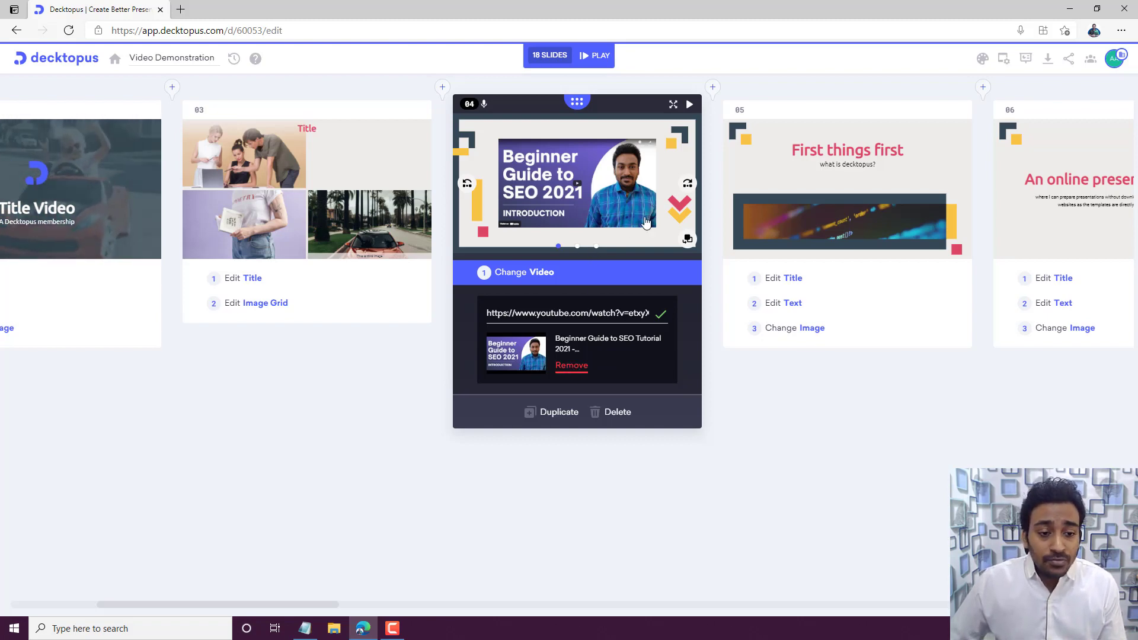
left_click(695, 185)
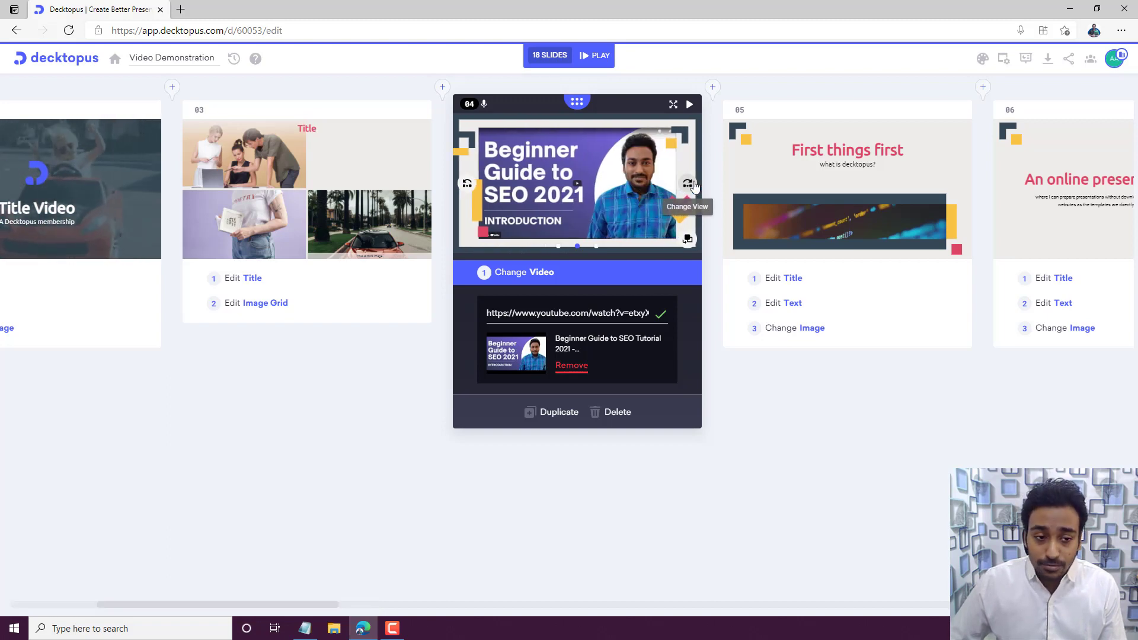
left_click(578, 189)
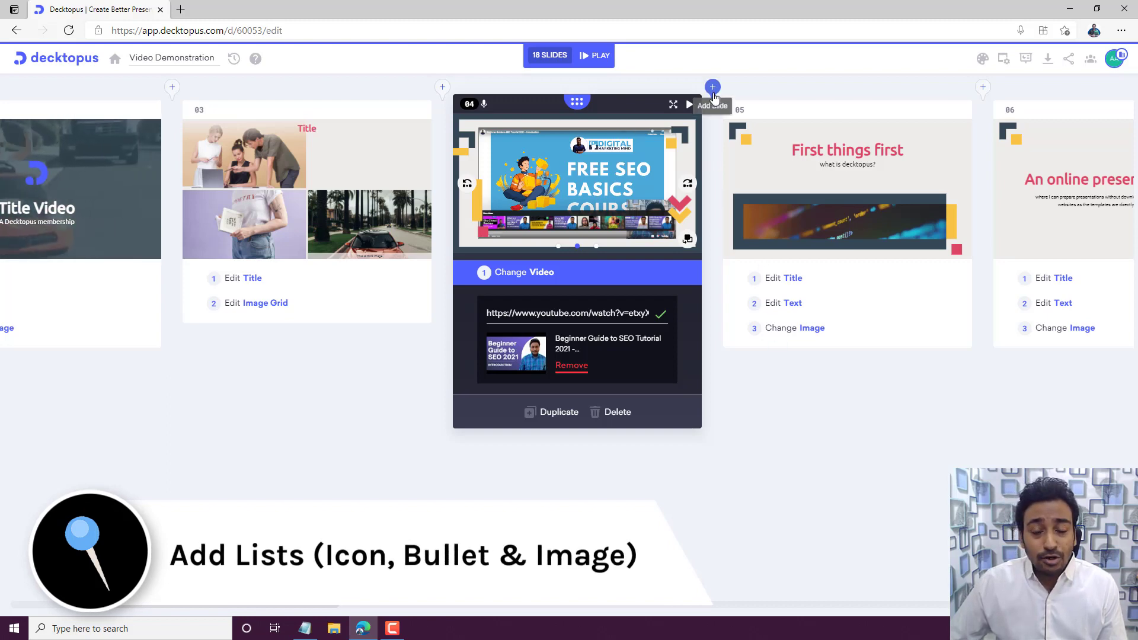
Step: Insert a new Icon List slide after the video slide from the layout library
left_click(713, 87)
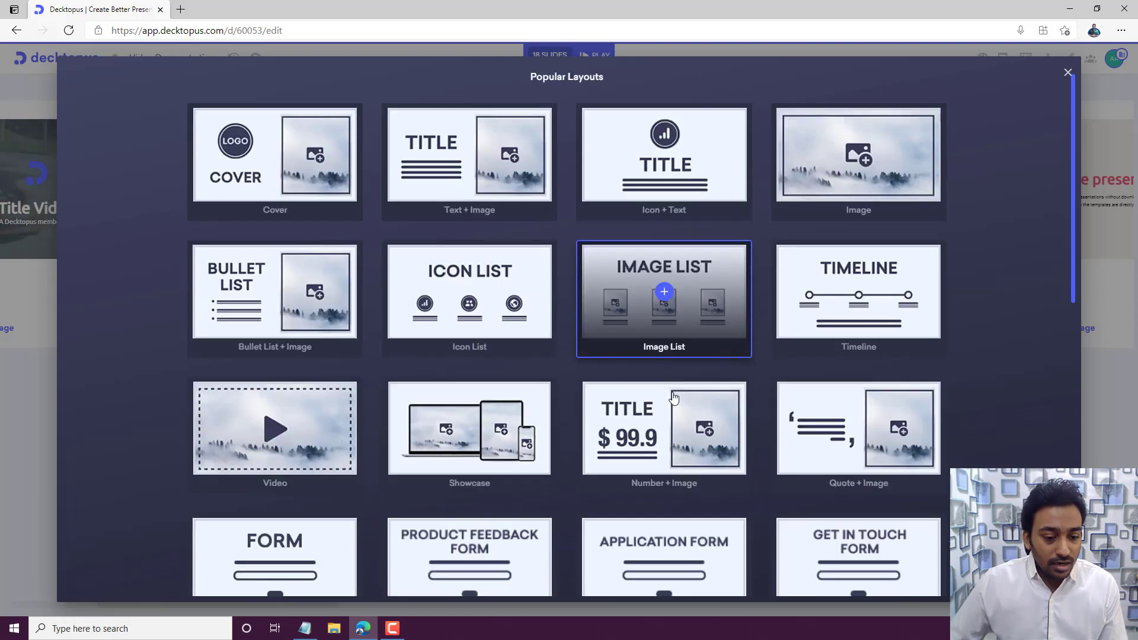
scroll(673, 398, "down", 3)
scroll(672, 397, "up", 1)
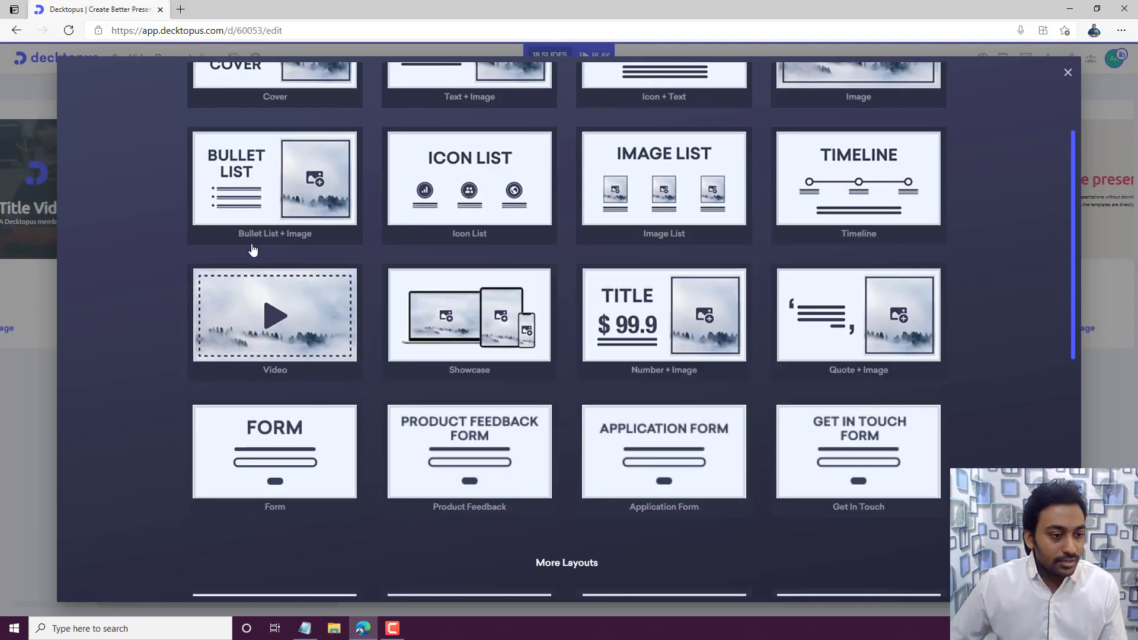
scroll(623, 252, "up", 3)
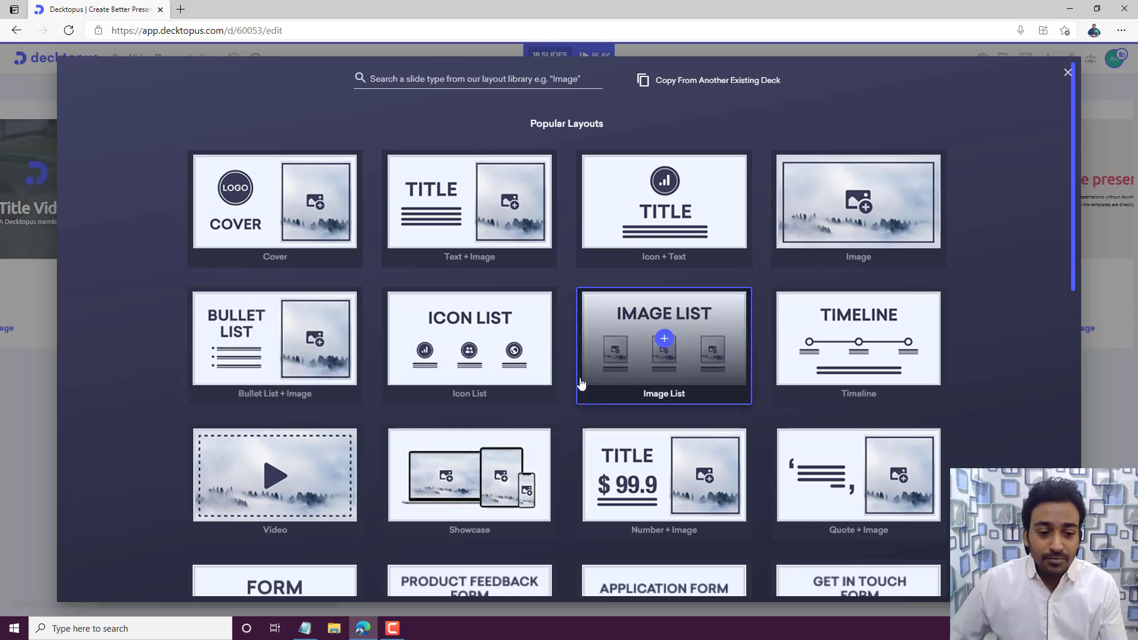
left_click(505, 396)
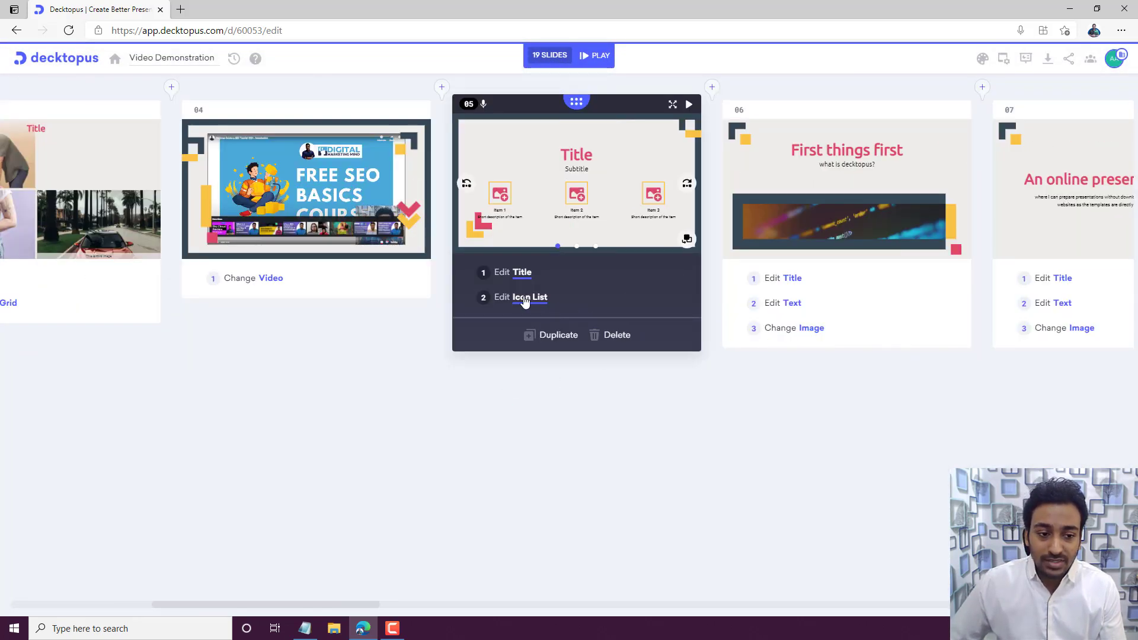
Step: Add a fourth, empty item to the fifth slide's icon list
left_click(525, 298)
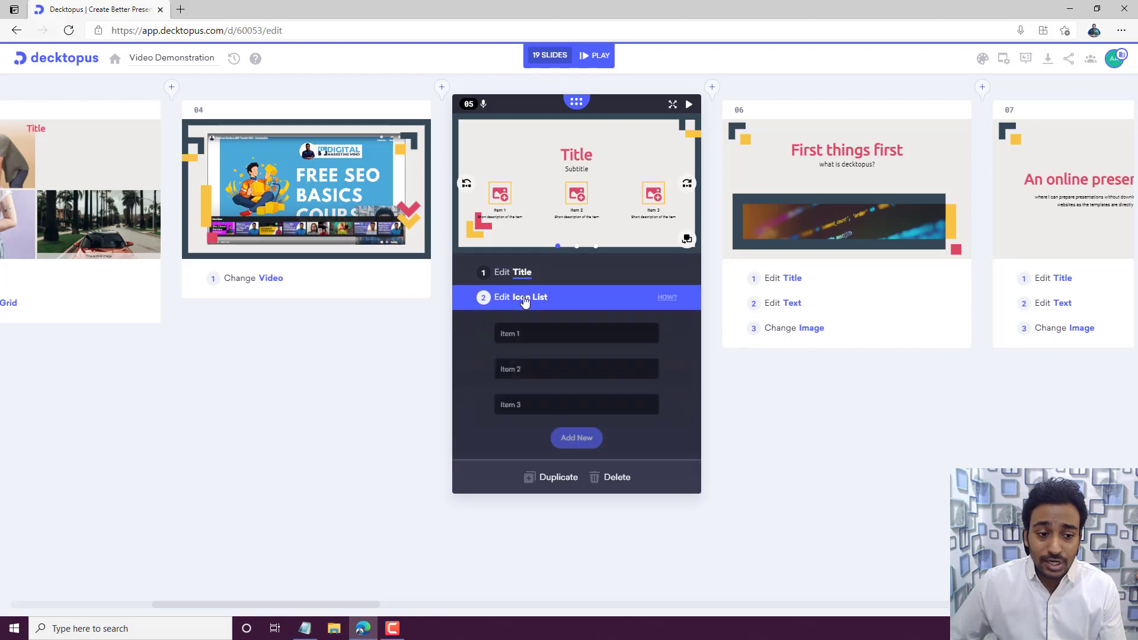
left_click(502, 337)
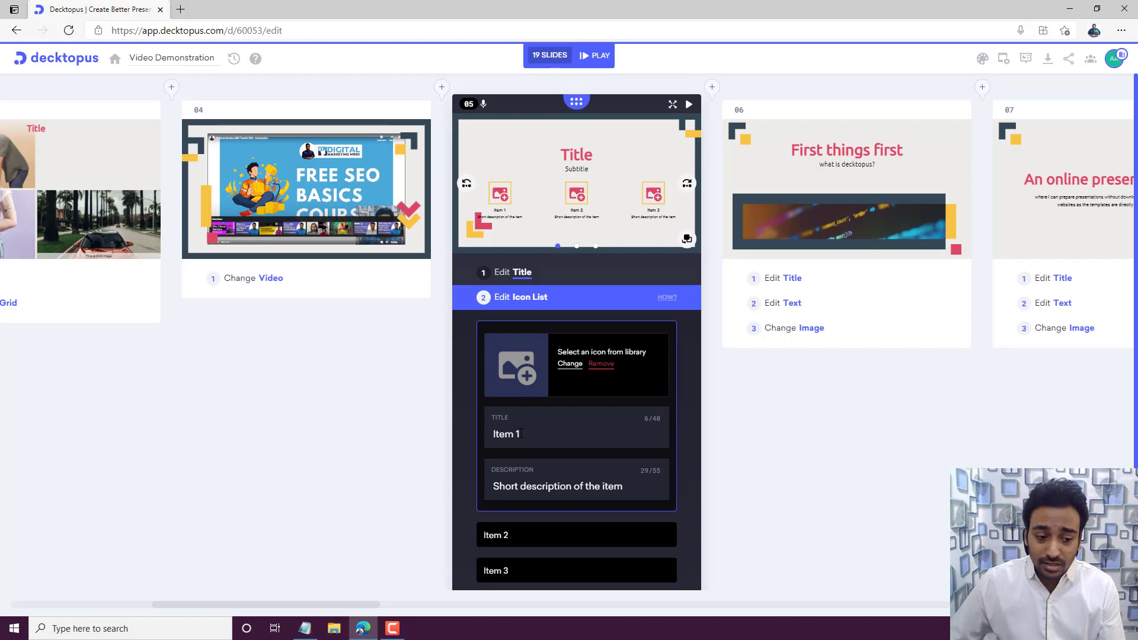
scroll(524, 485, "down", 1)
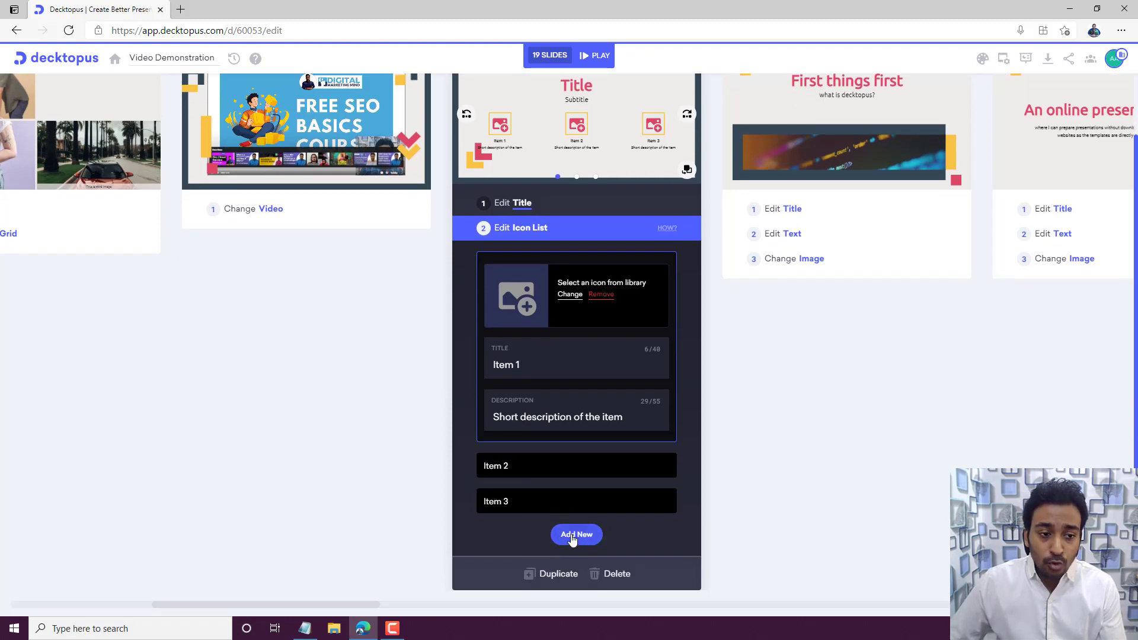
left_click(572, 536)
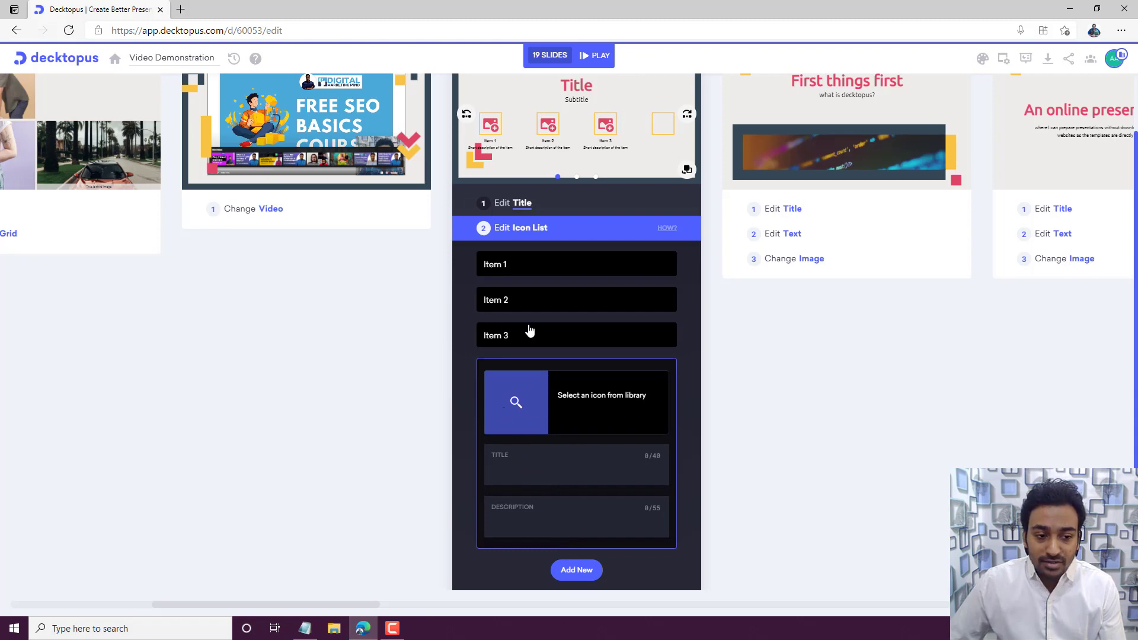
Step: Replace Item 1's icon with the wheeled house icon from an icon search for "mobile" and switch the slide to its third view
left_click(531, 267)
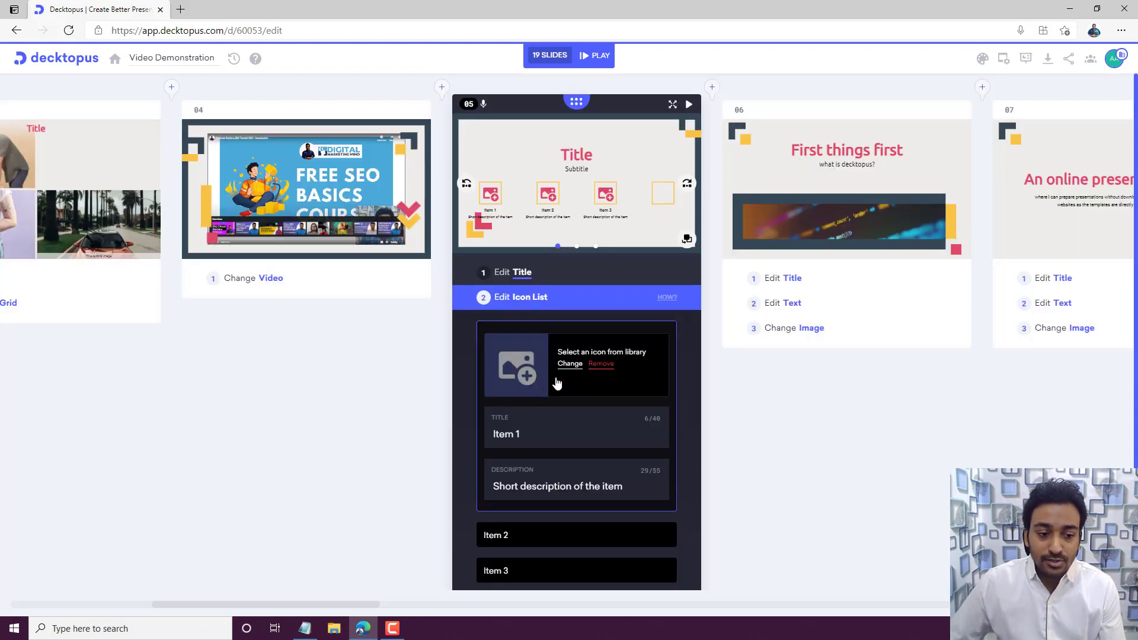
left_click(556, 379)
left_click(528, 363)
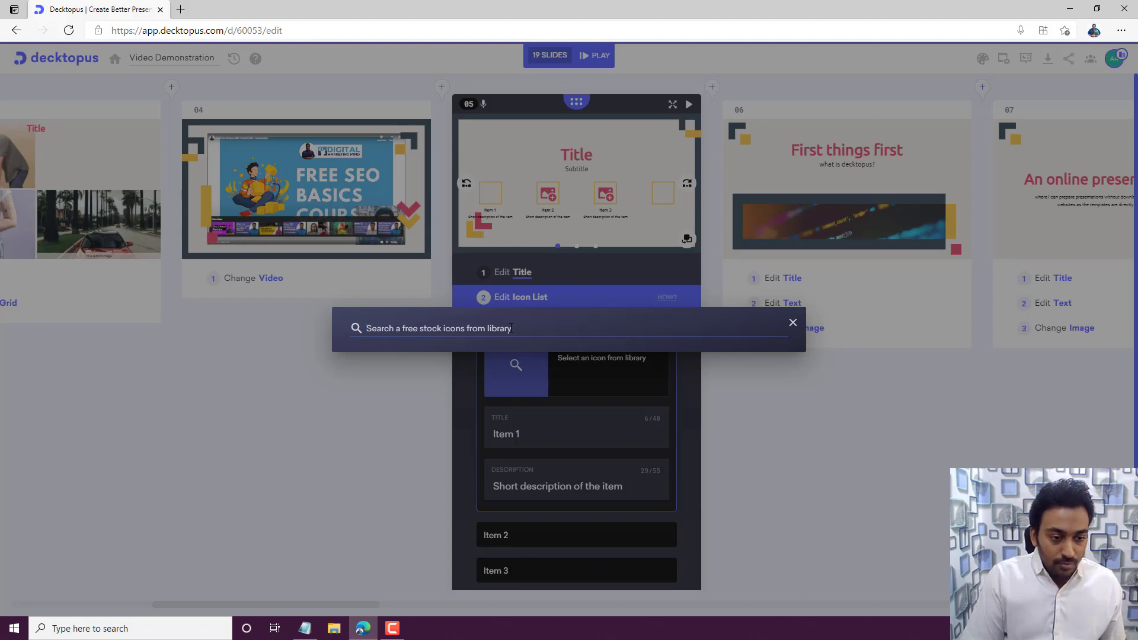
type("inter")
key("ctrl+a")
type("mobile")
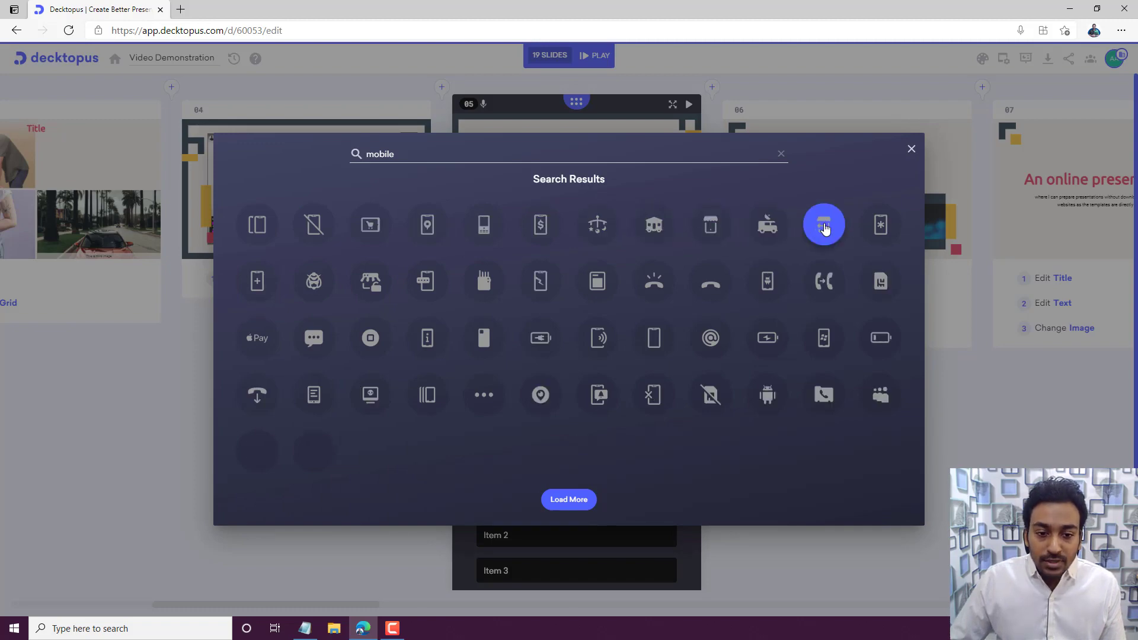
left_click(654, 224)
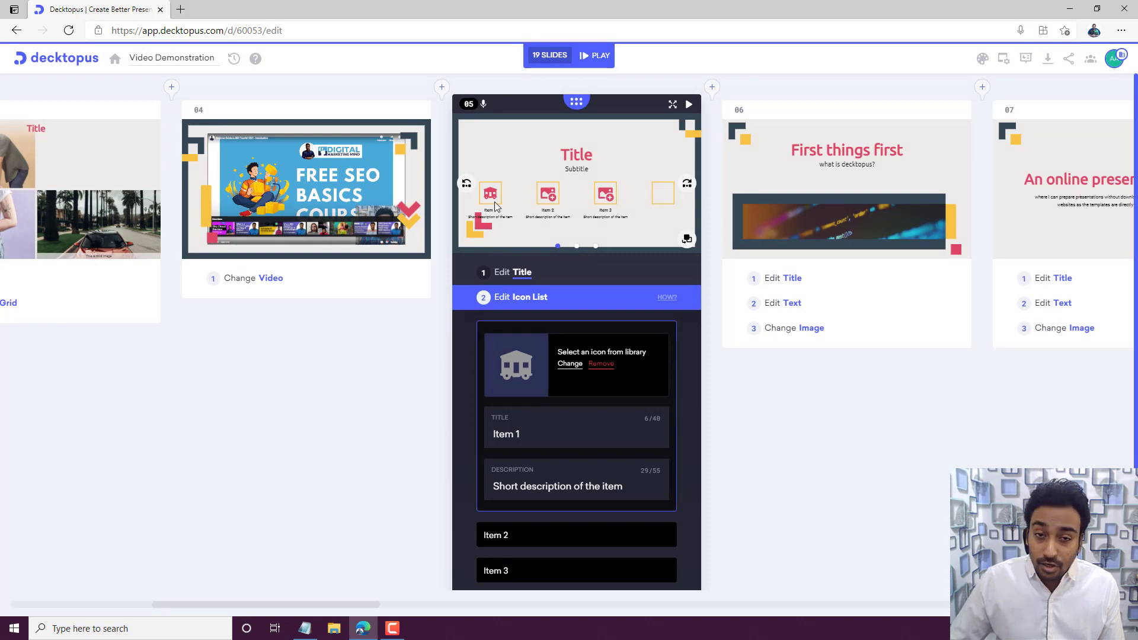
left_click(688, 185)
left_click(689, 186)
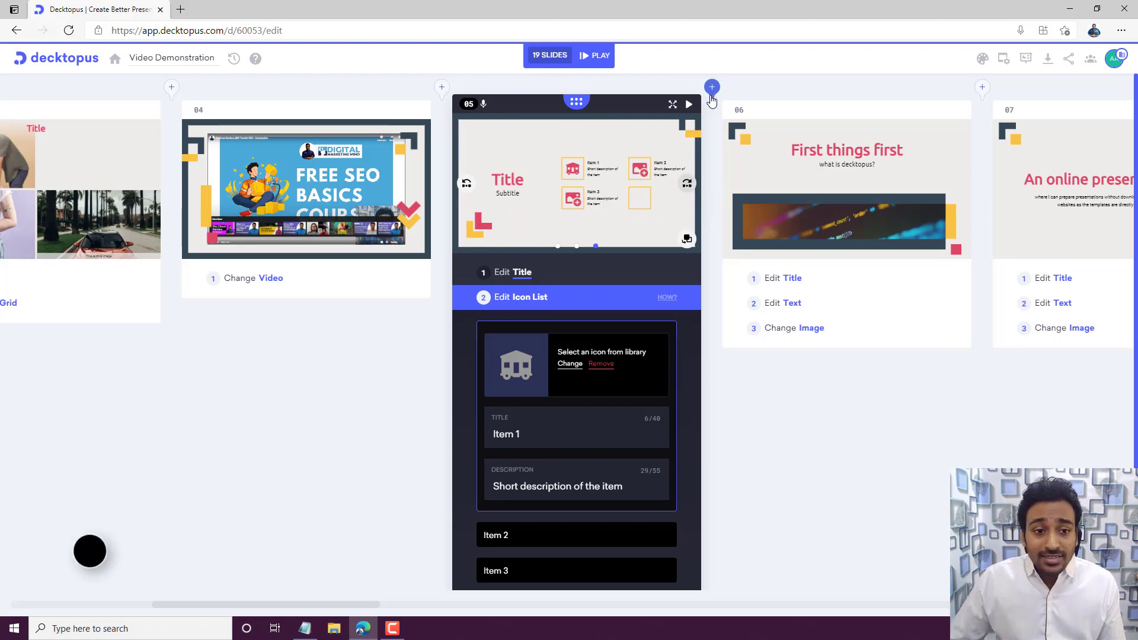
Step: Insert a new Quote + Image slide after the icon list slide from the layout library
left_click(712, 88)
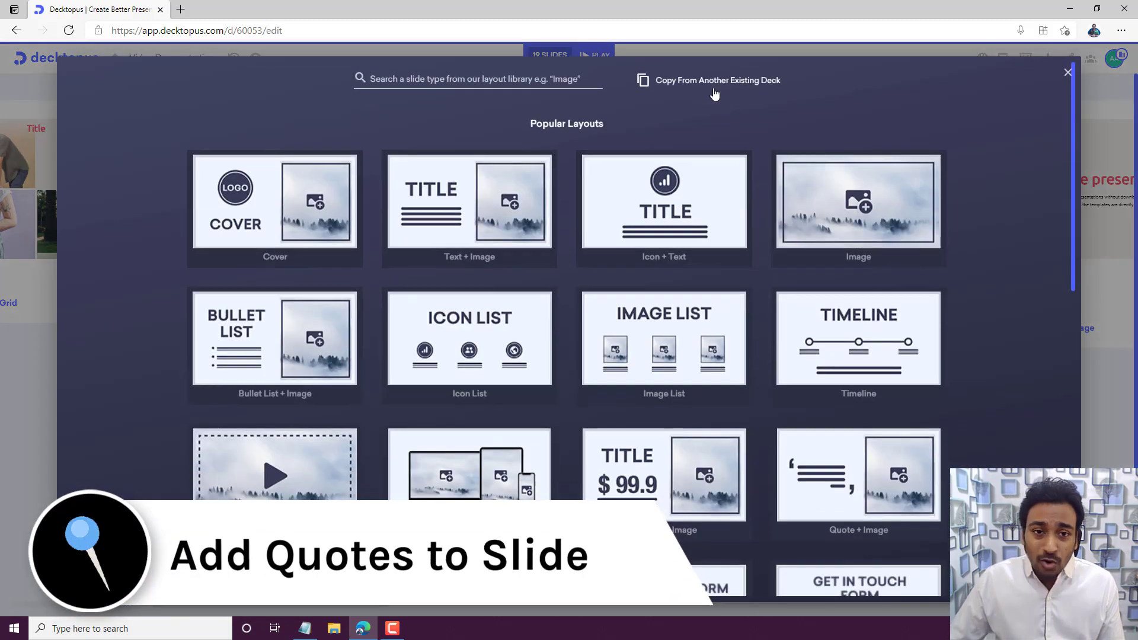
scroll(555, 229, "down", 2)
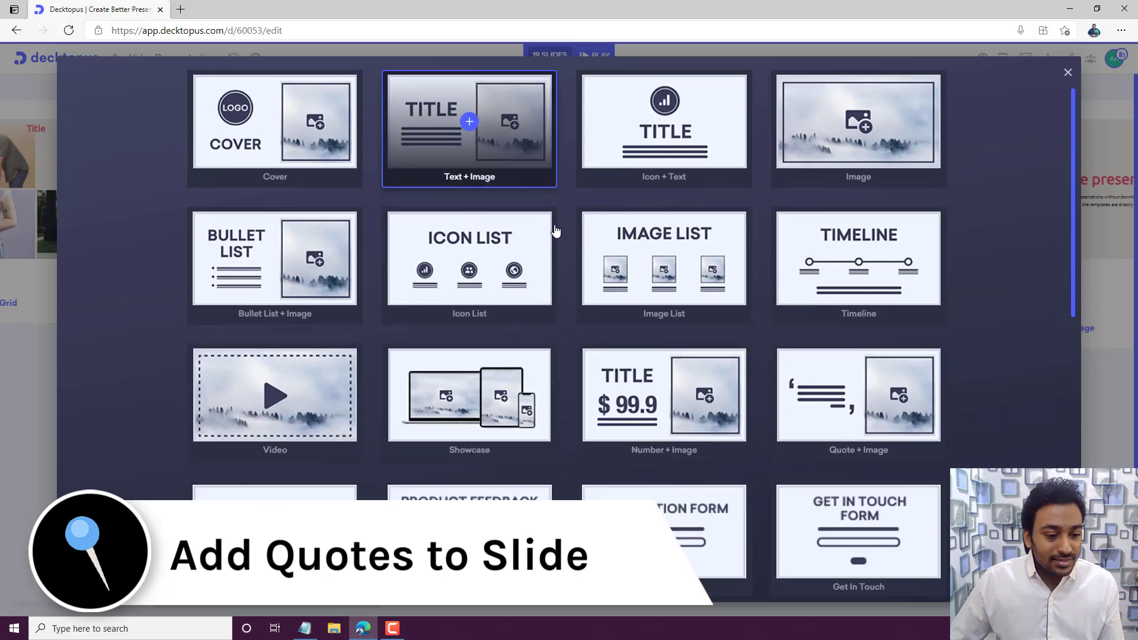
scroll(557, 243, "down", 2)
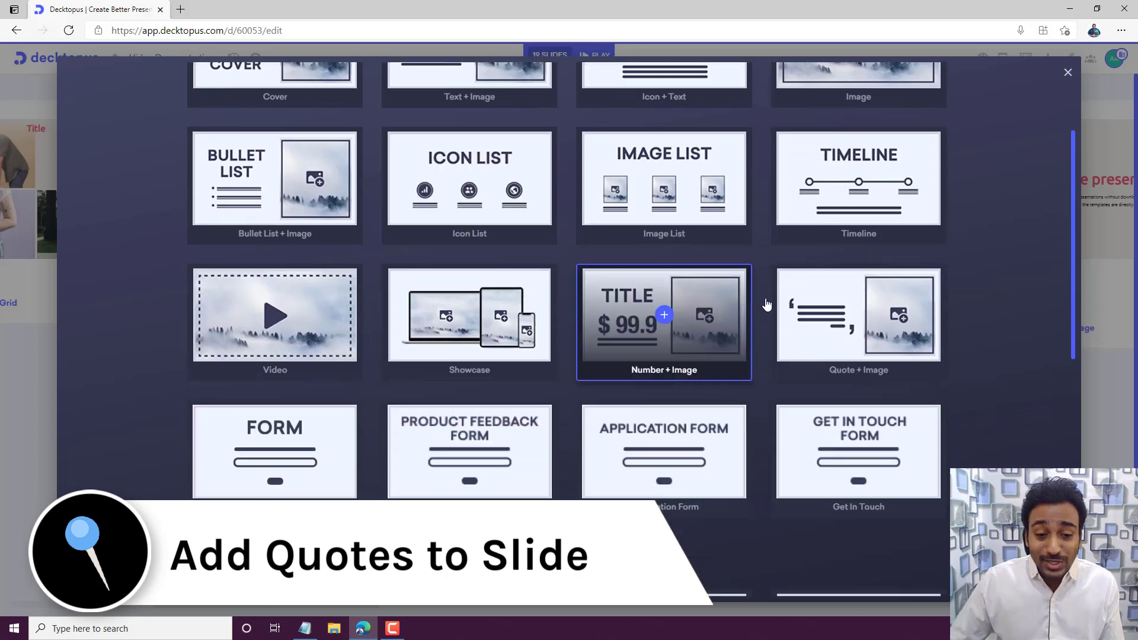
left_click(836, 315)
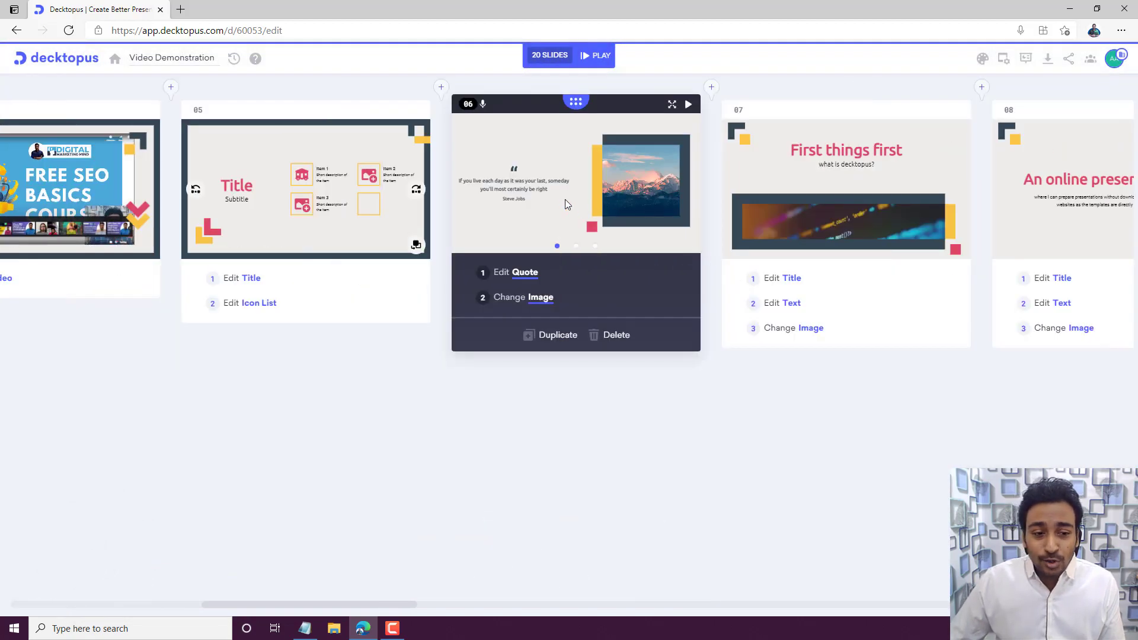
Step: Search the quotes for author "anthony" and apply the Anthony Robbins quote about envisioning and scheduling a dream to the sixth slide
left_click(540, 298)
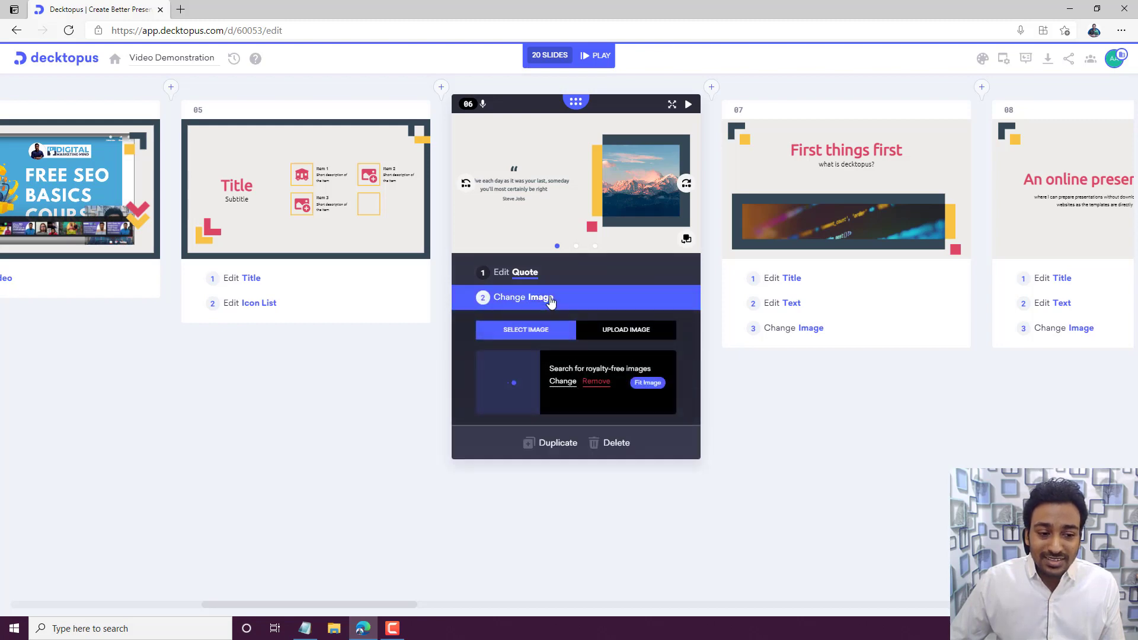
left_click(530, 274)
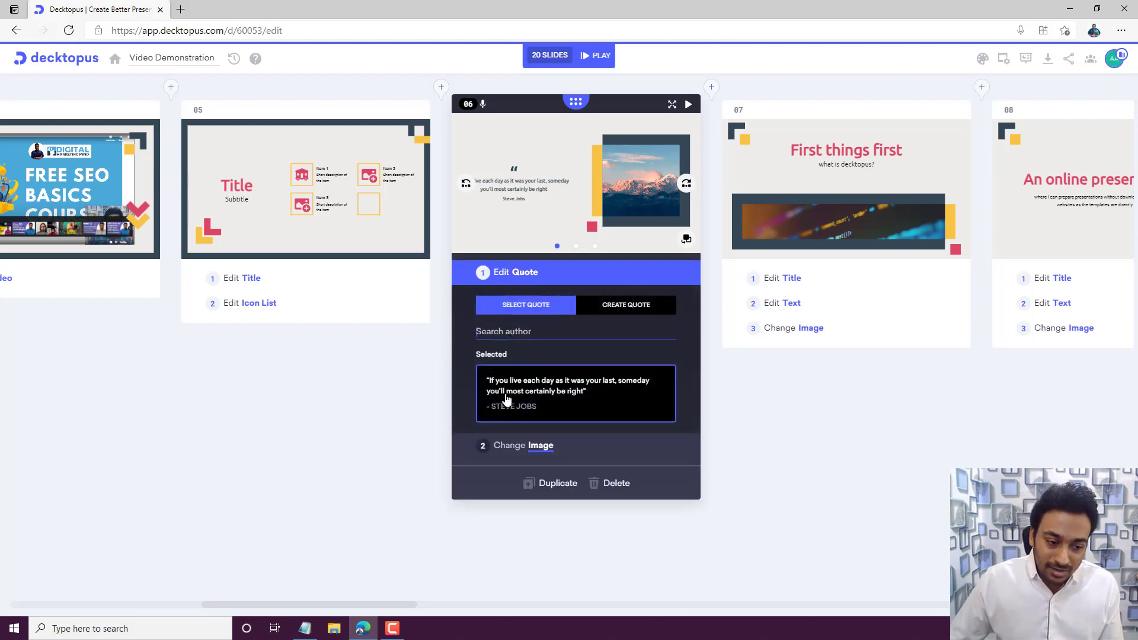
left_click(627, 308)
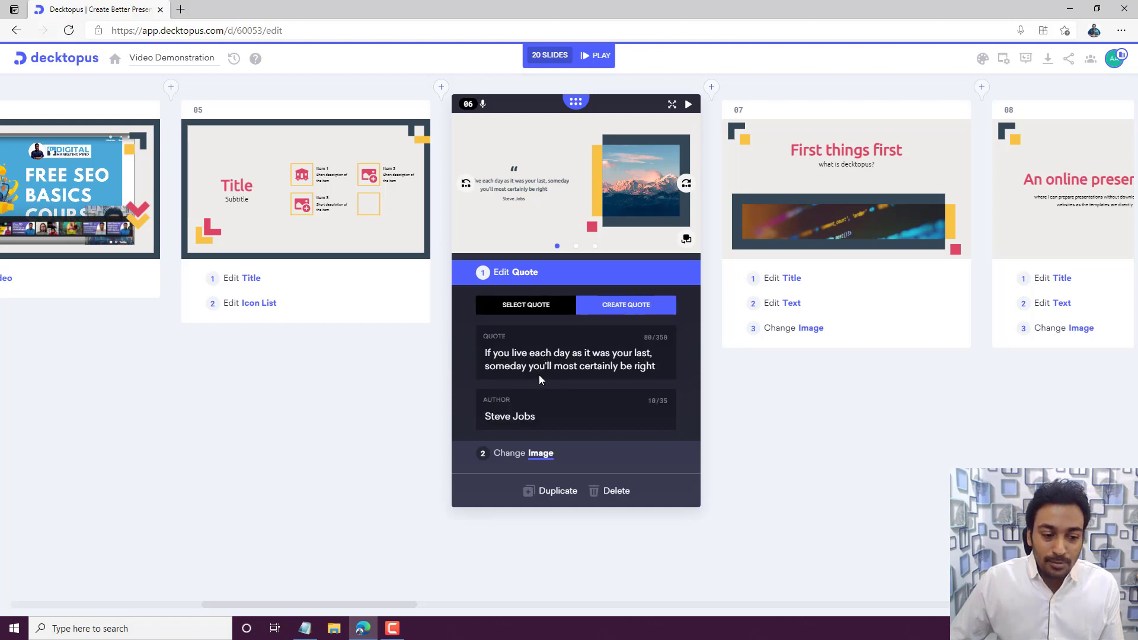
left_click(513, 307)
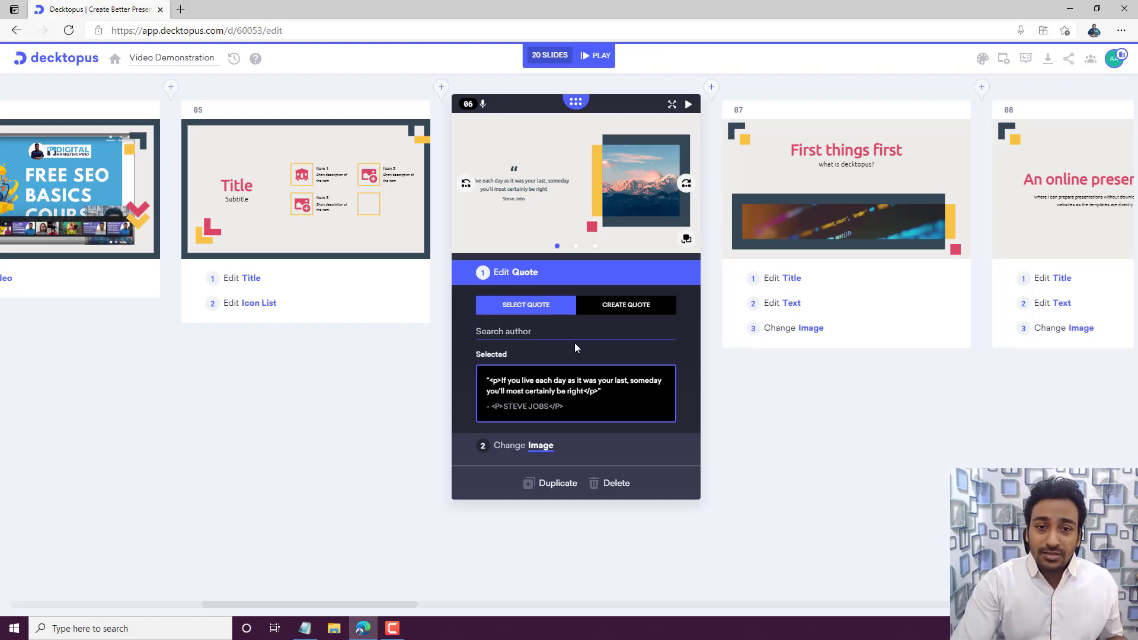
type("anthony")
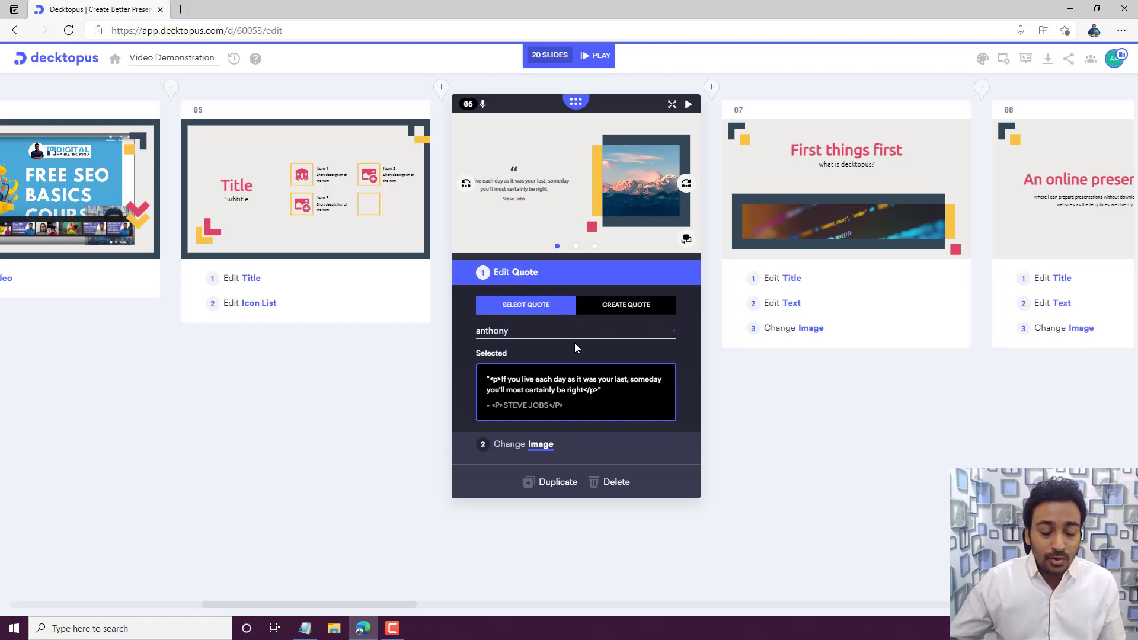
scroll(578, 356, "down", 2)
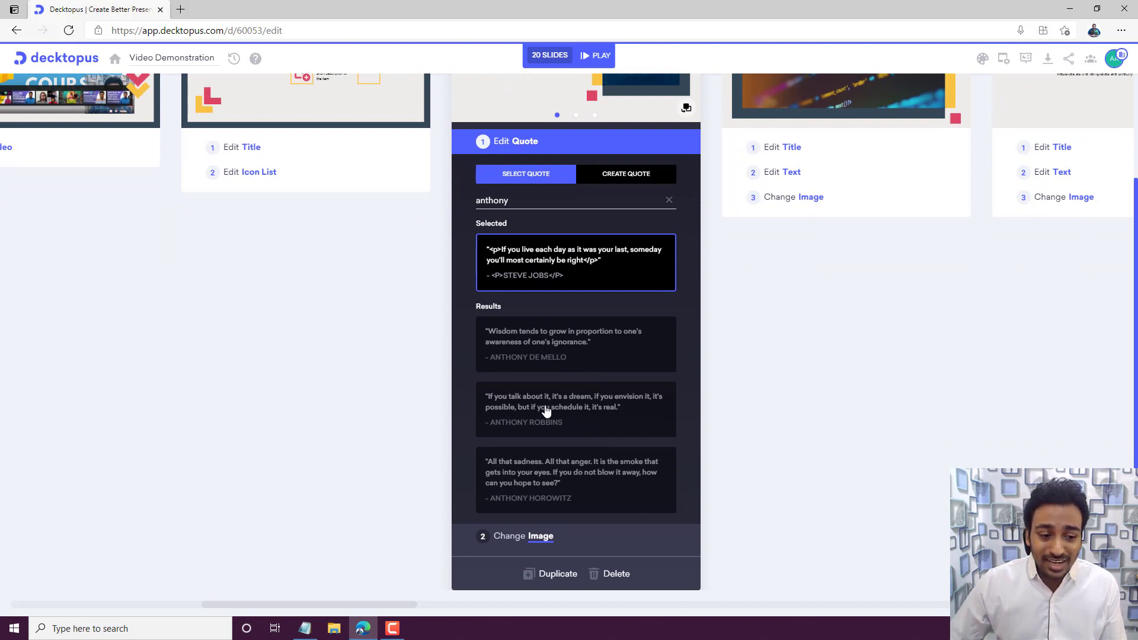
left_click(585, 409)
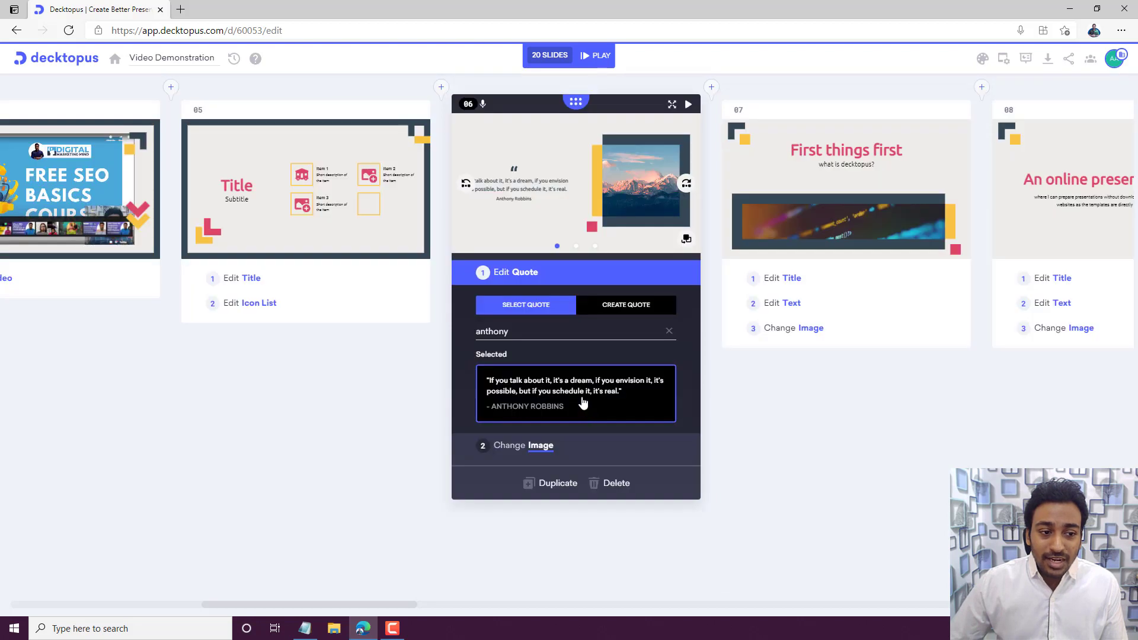
Step: Search the quotes for "sucess", apply Dr Suess's "I like nonsense, it wakes up the brain cells." and open it for custom editing
double_click(511, 329)
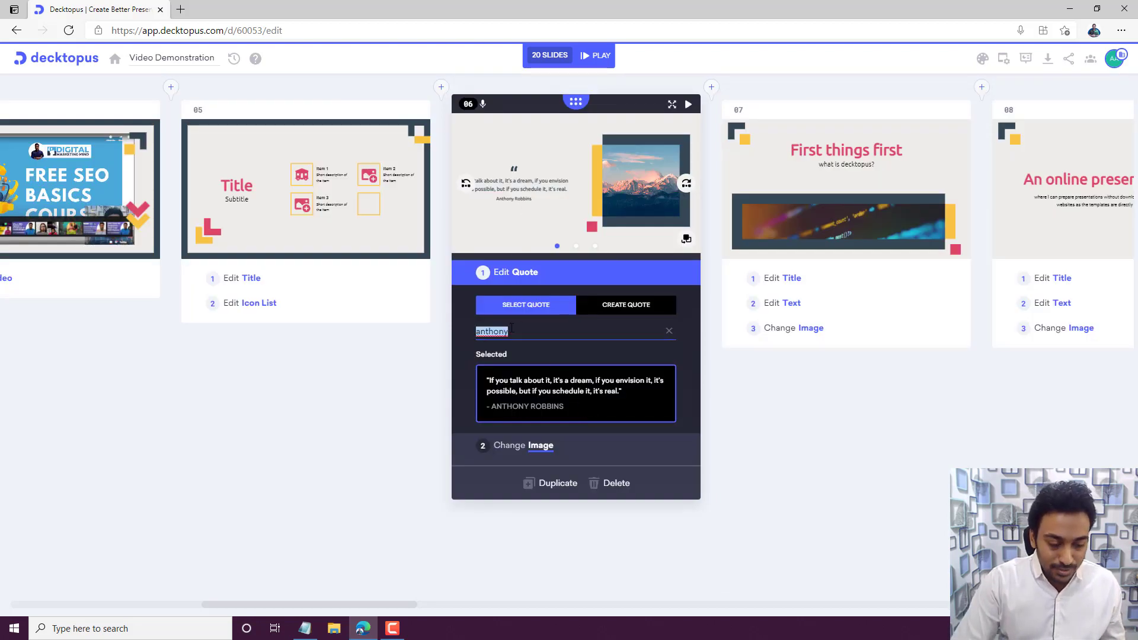
type("sucess")
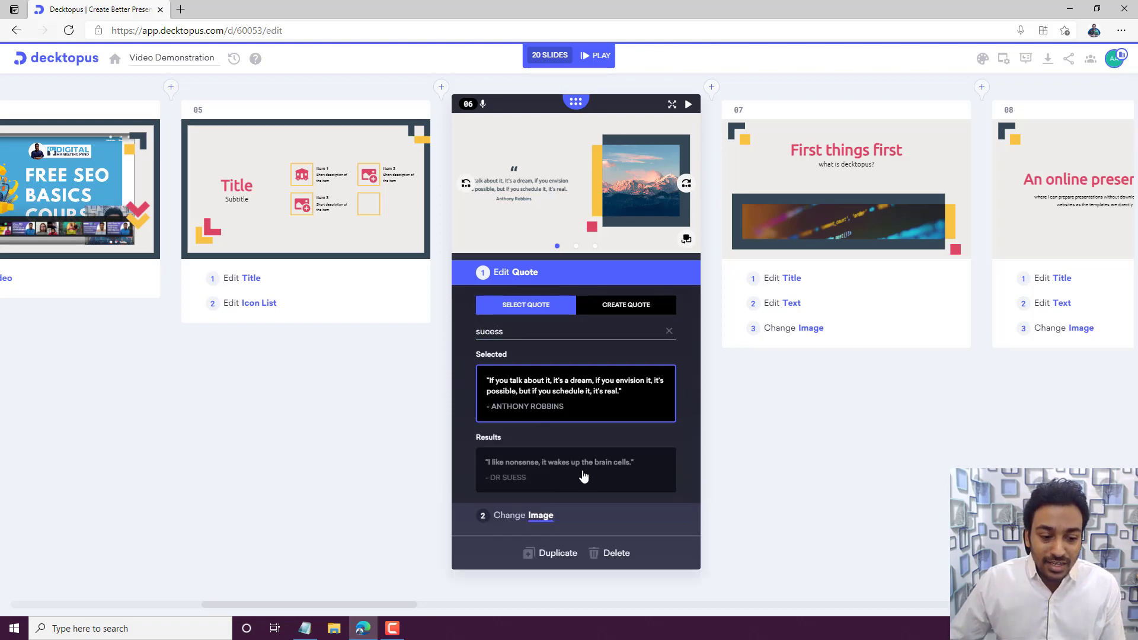
left_click(584, 476)
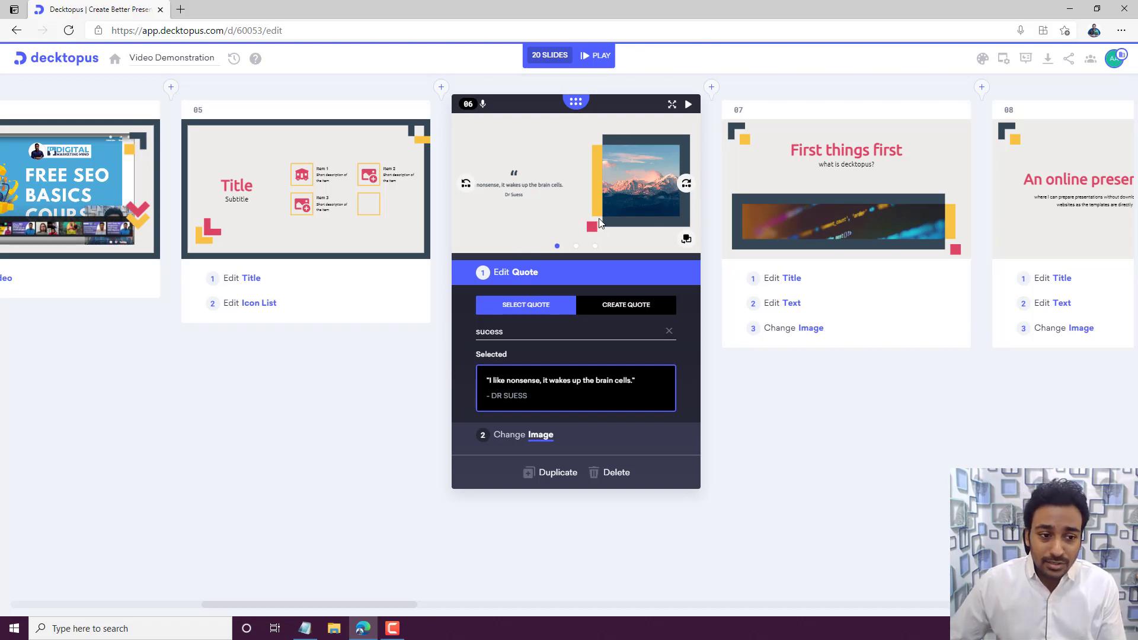
left_click(621, 306)
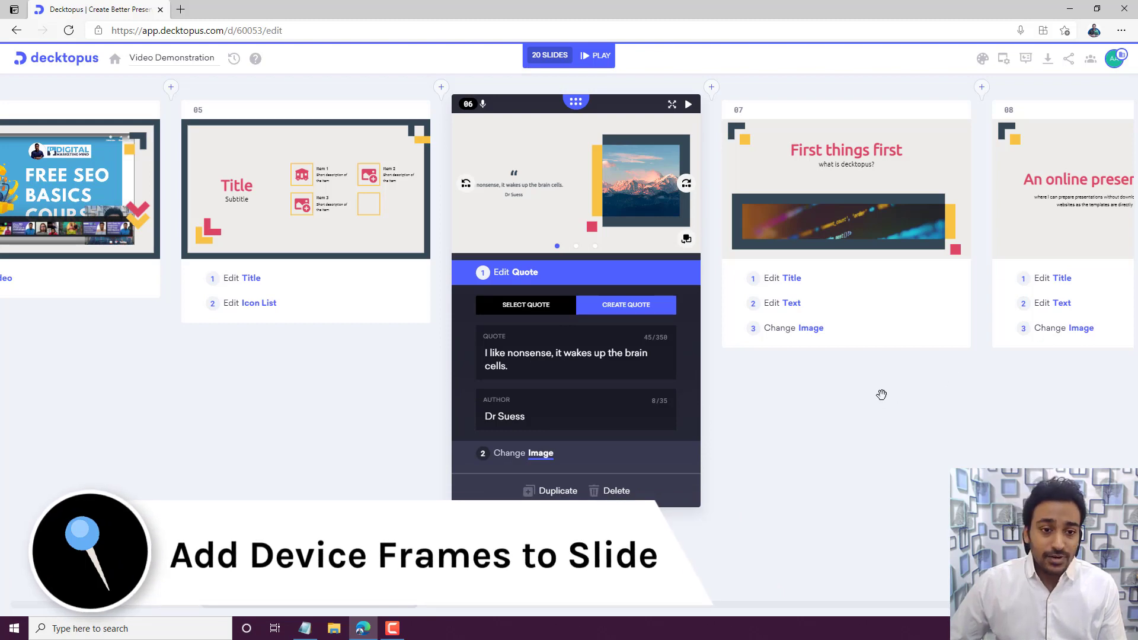
Step: Insert a new Showcase slide after the quote slide from the layout library
left_click(712, 88)
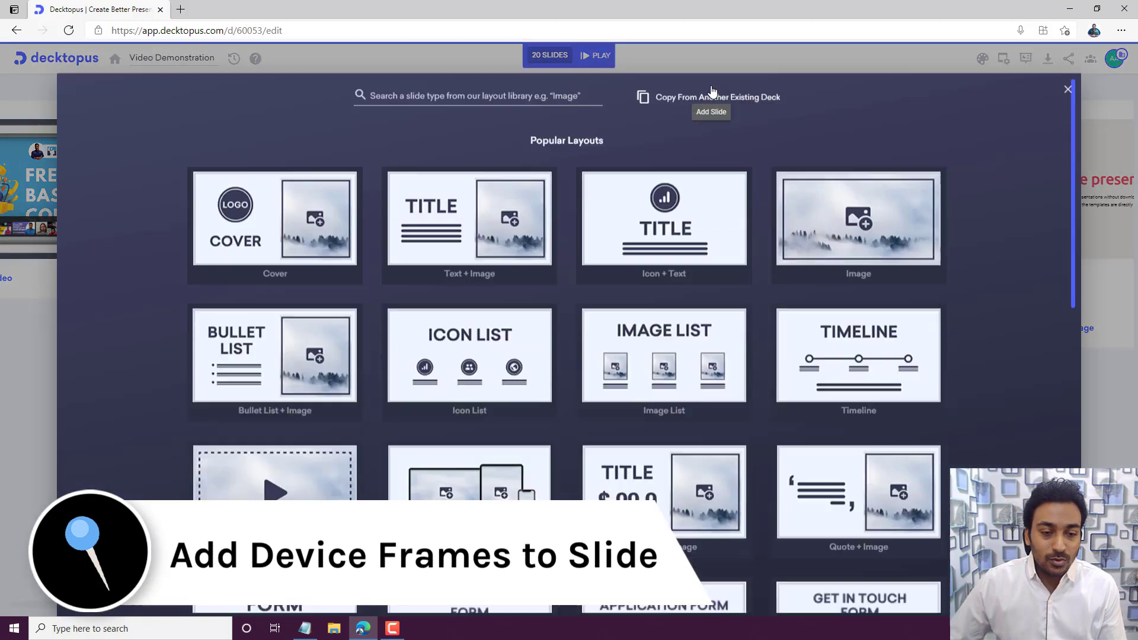
scroll(670, 178, "down", 2)
scroll(670, 178, "down", 1)
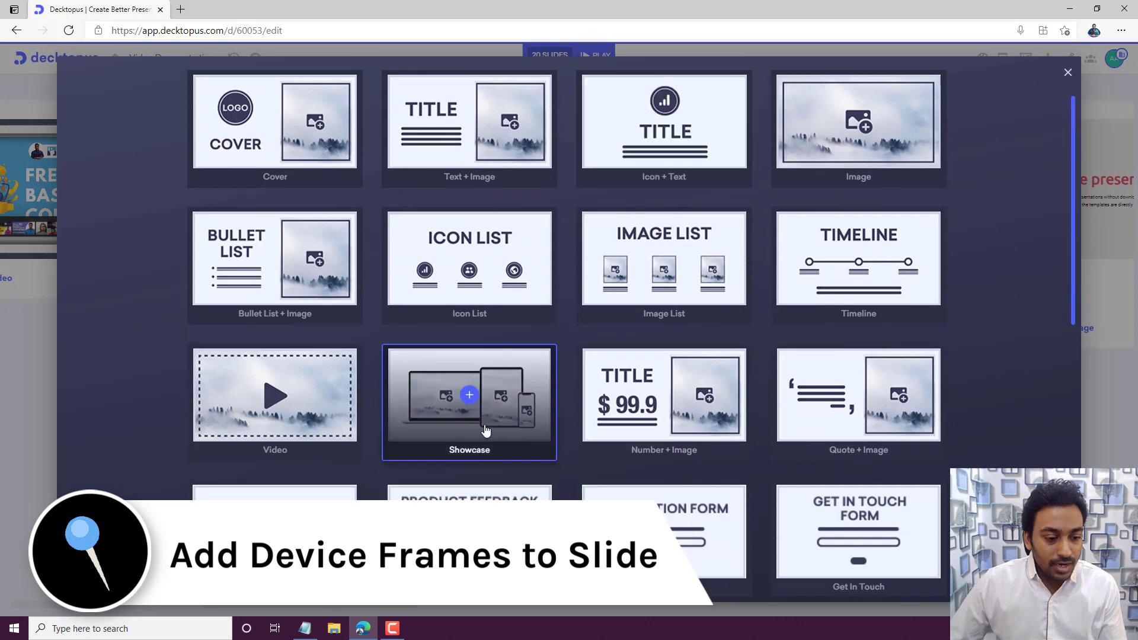
left_click(542, 426)
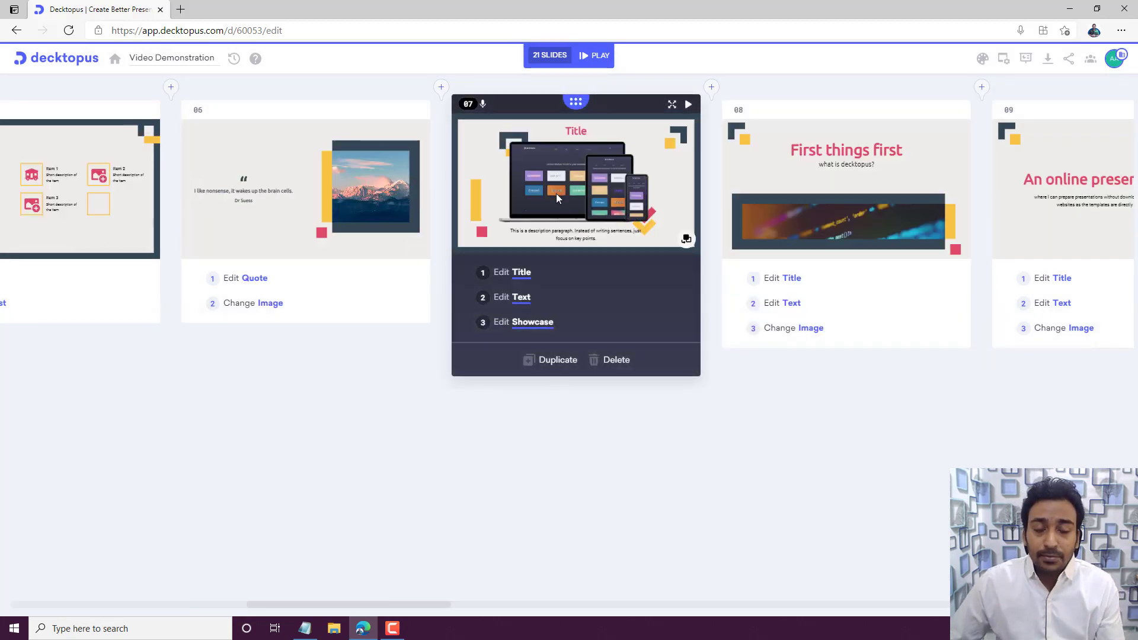
Step: Delete the Tablet device from the seventh slide's showcase and remove the image from the Notebook device
left_click(532, 323)
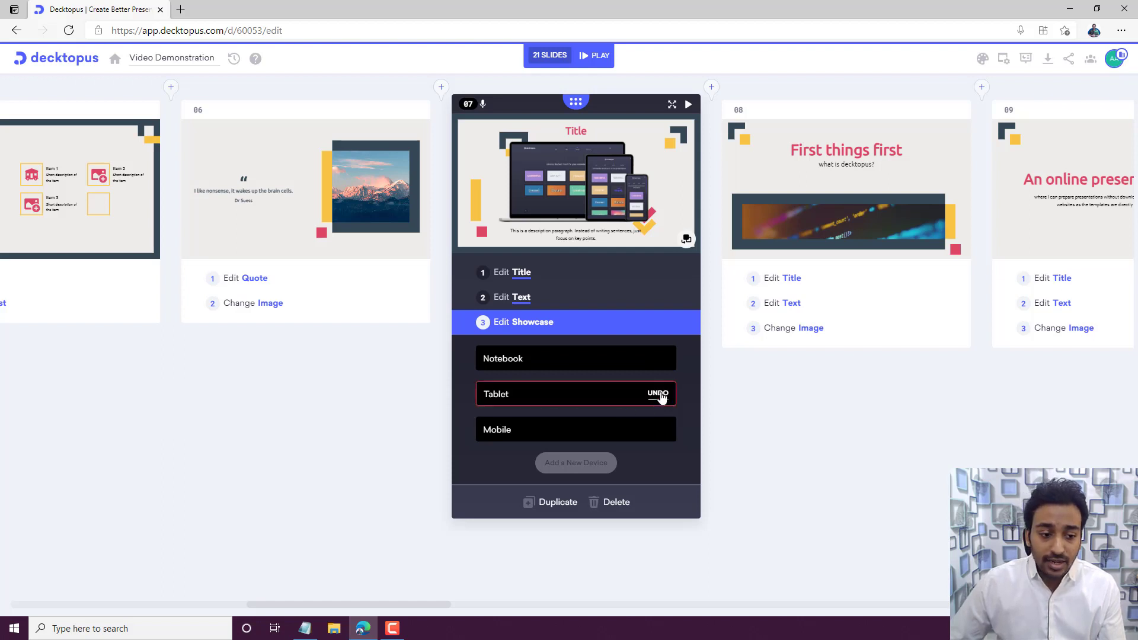
left_click(662, 395)
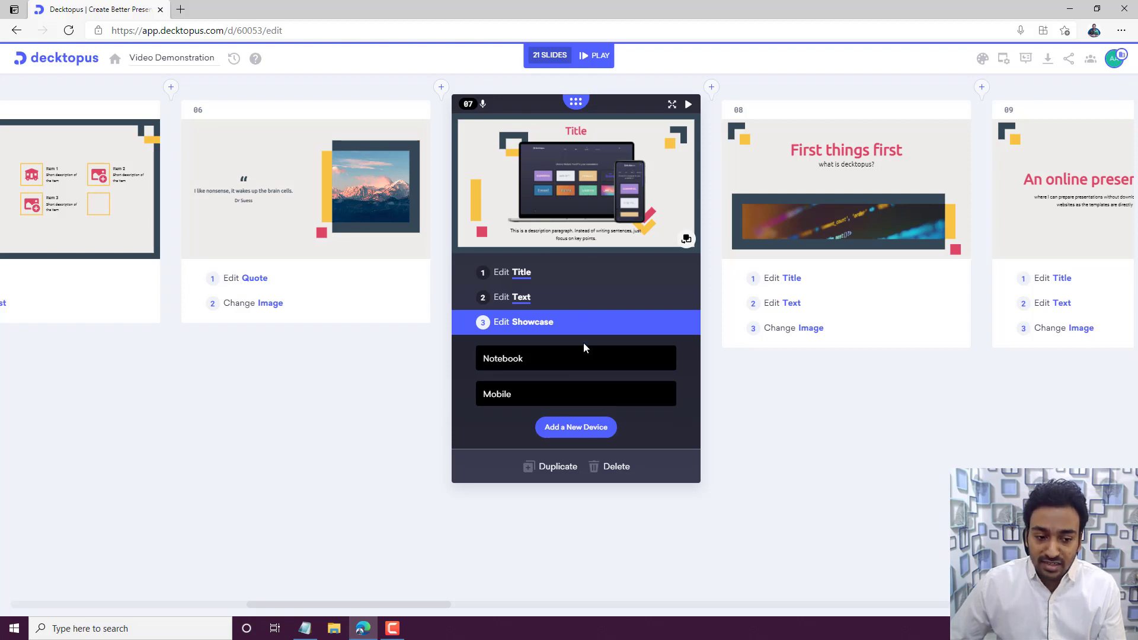
left_click(568, 364)
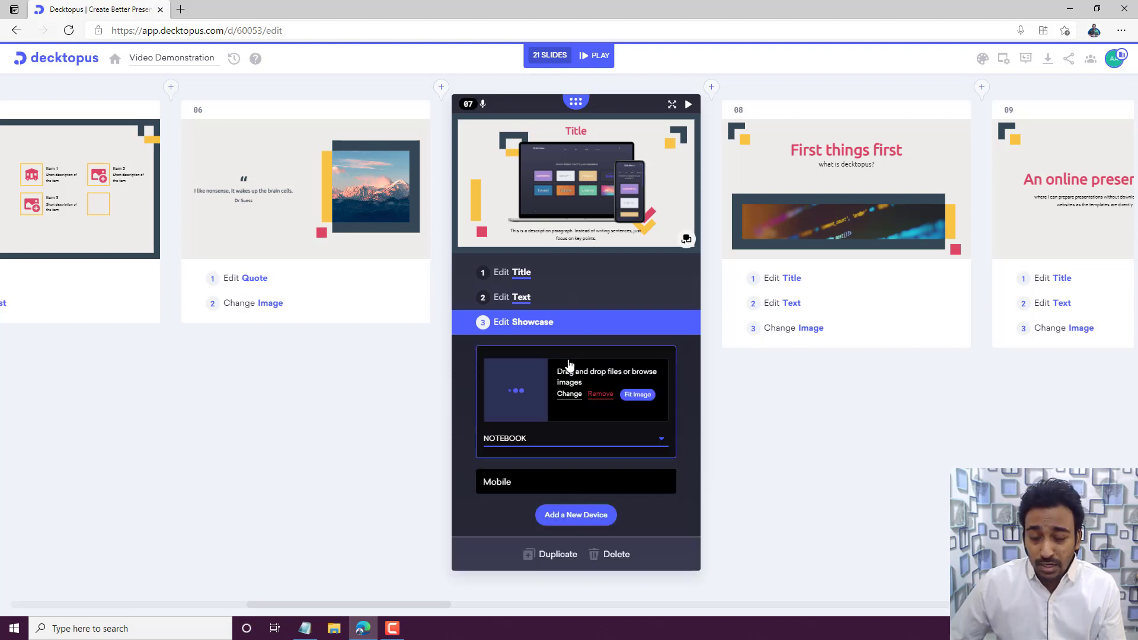
left_click(570, 395)
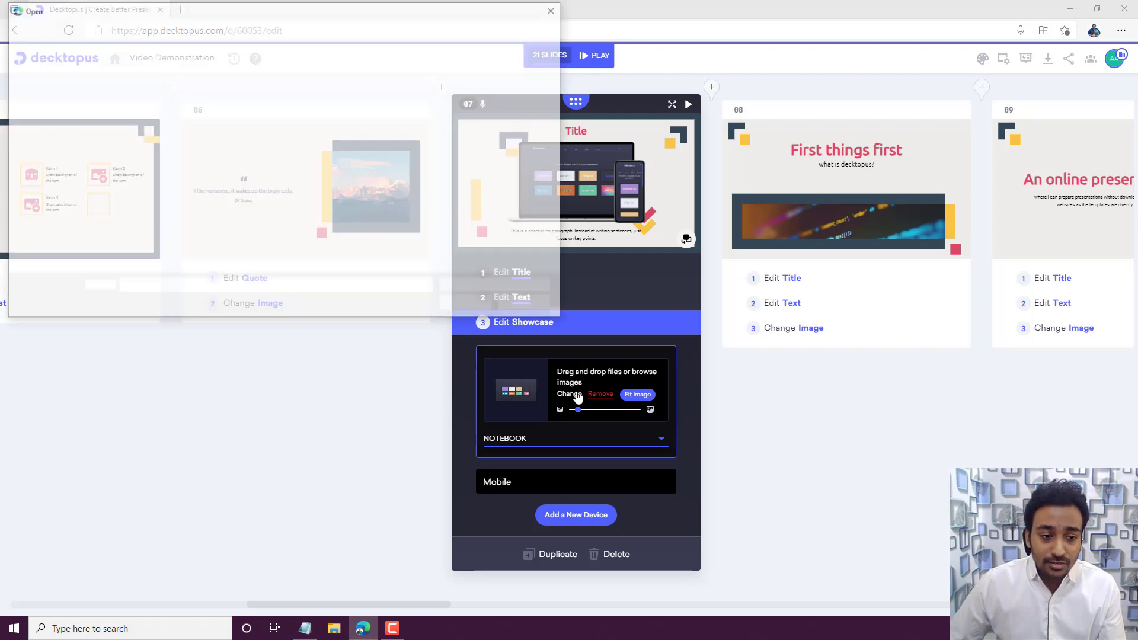
left_click(517, 306)
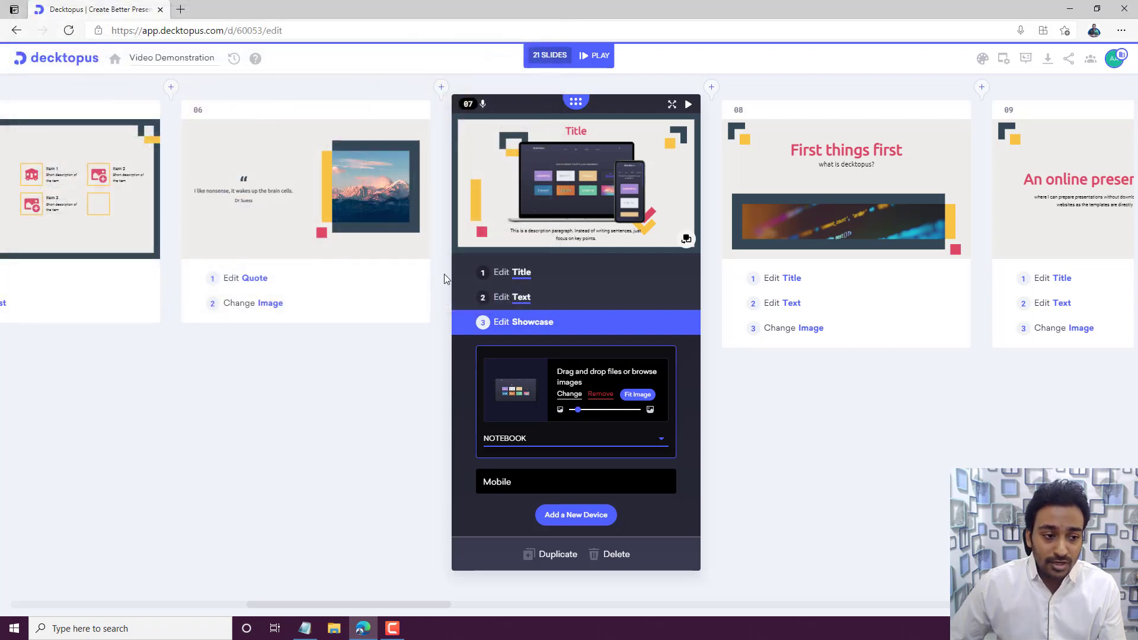
left_click(609, 396)
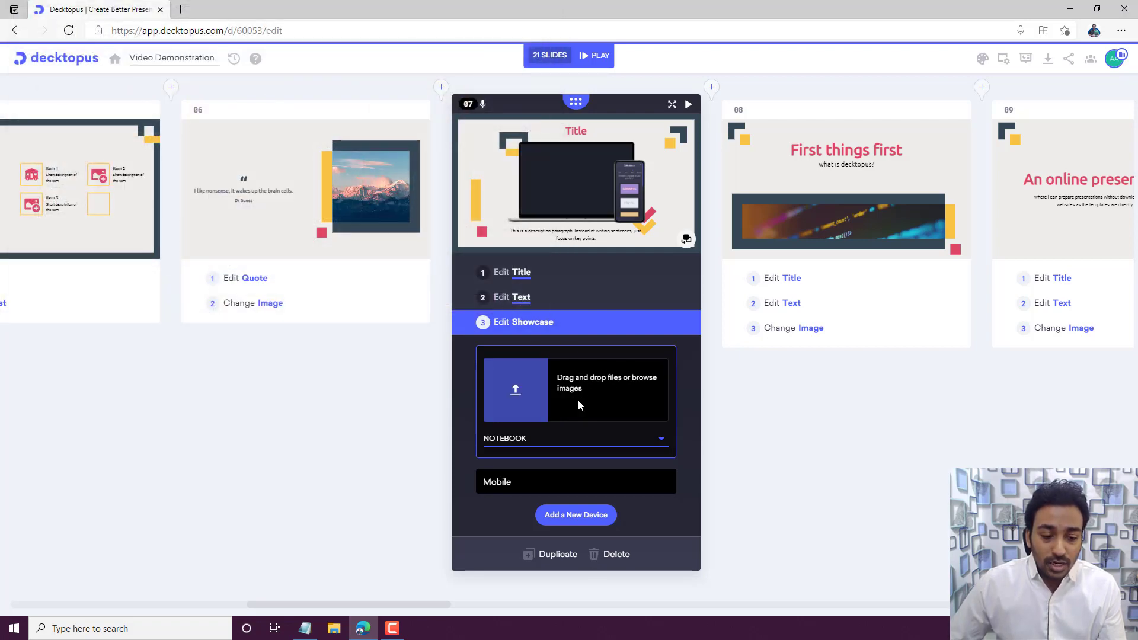
left_click(529, 390)
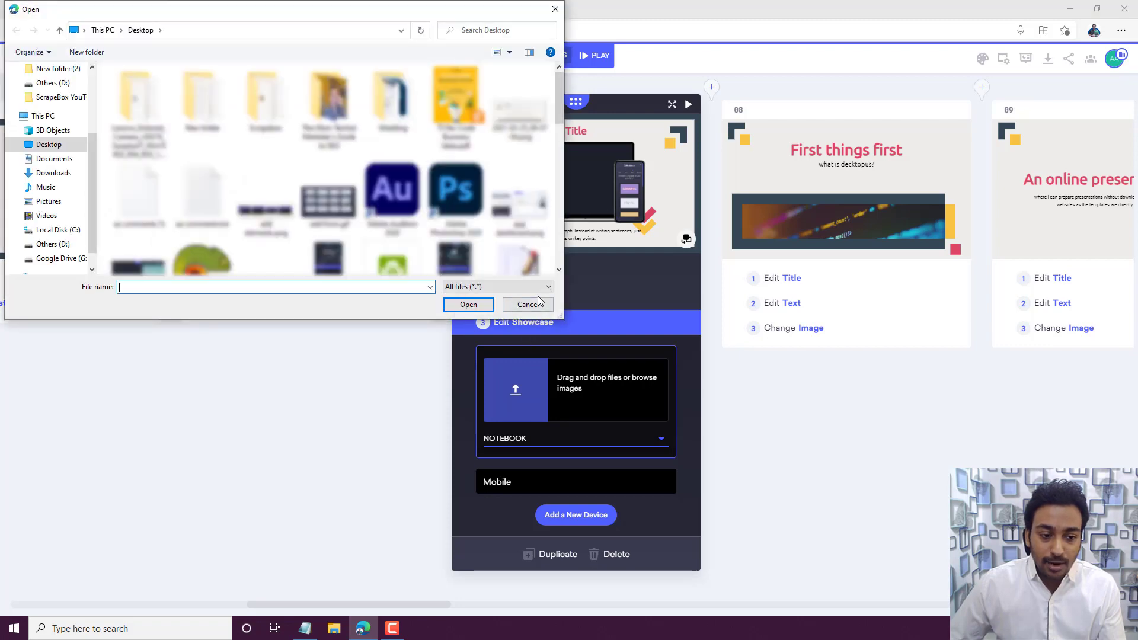
left_click(527, 305)
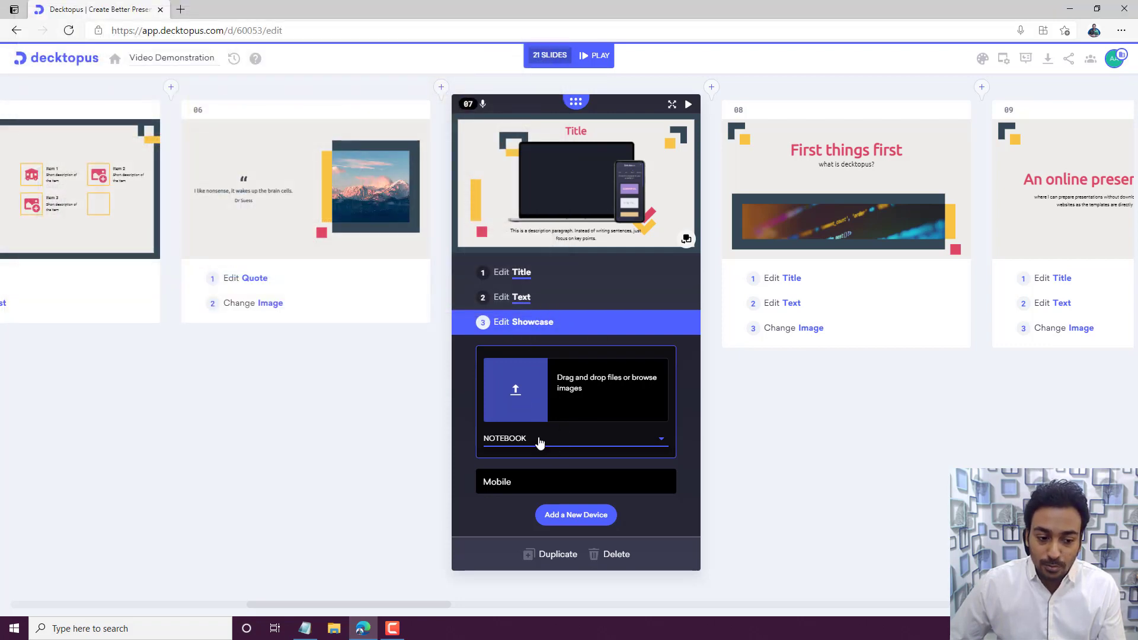
Step: Add a new Tablet device without an image to the showcase and open the slide's paragraph text
left_click(557, 515)
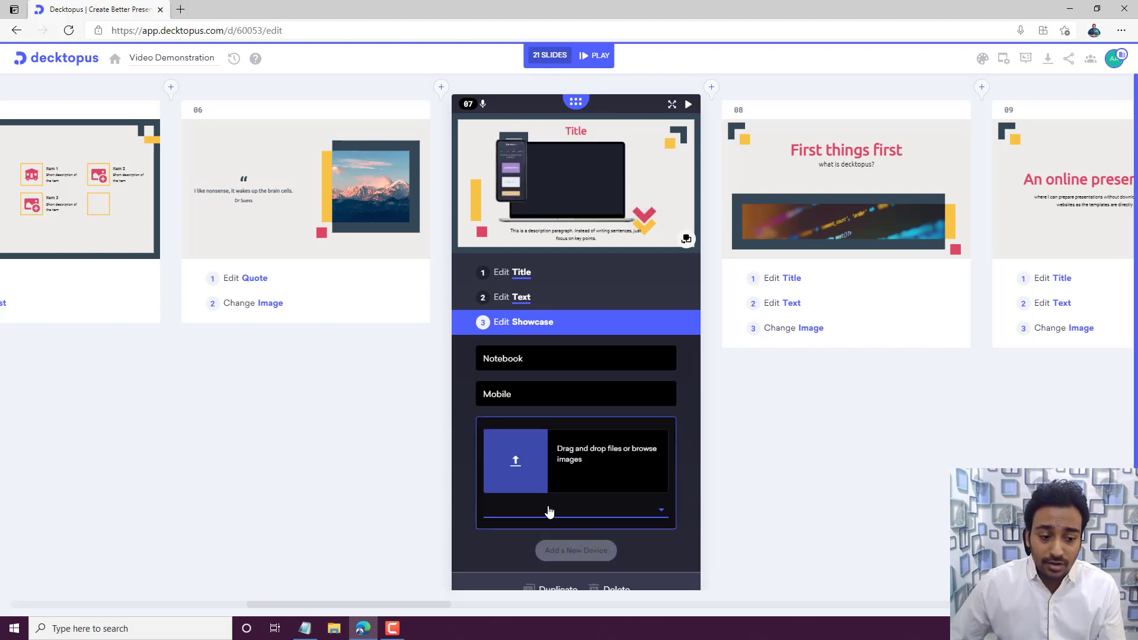
left_click(623, 518)
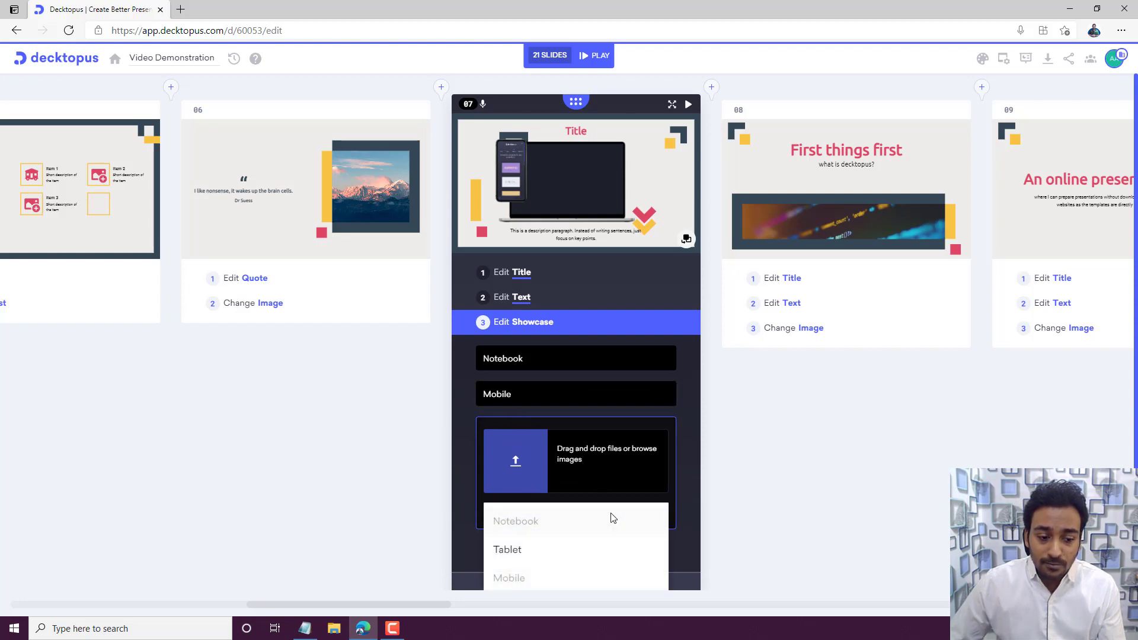
left_click(517, 551)
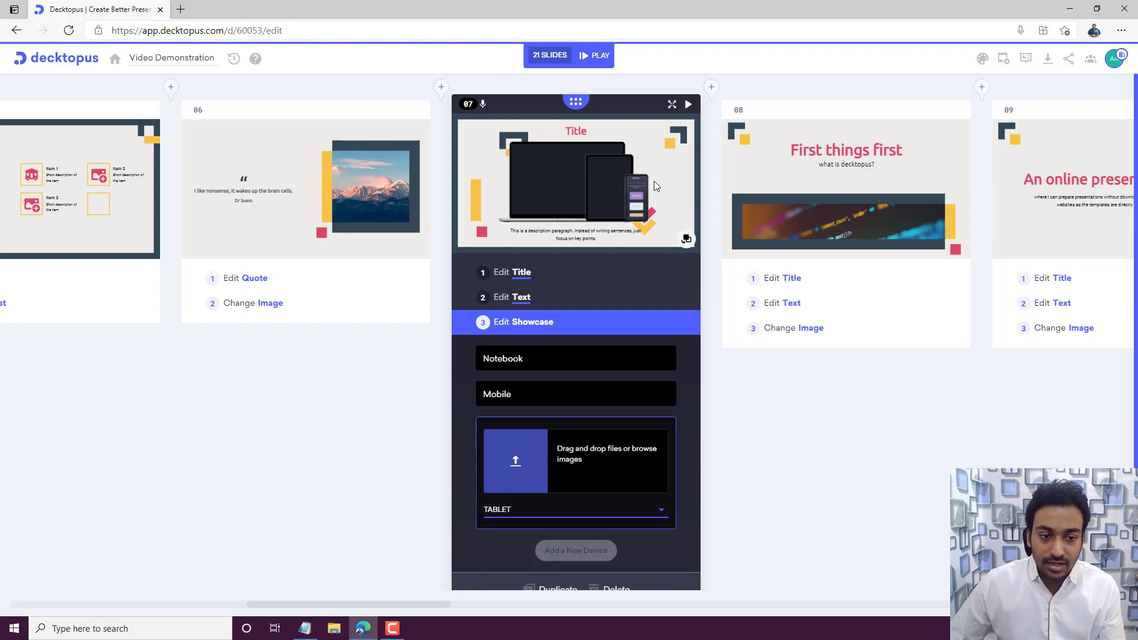
left_click(529, 293)
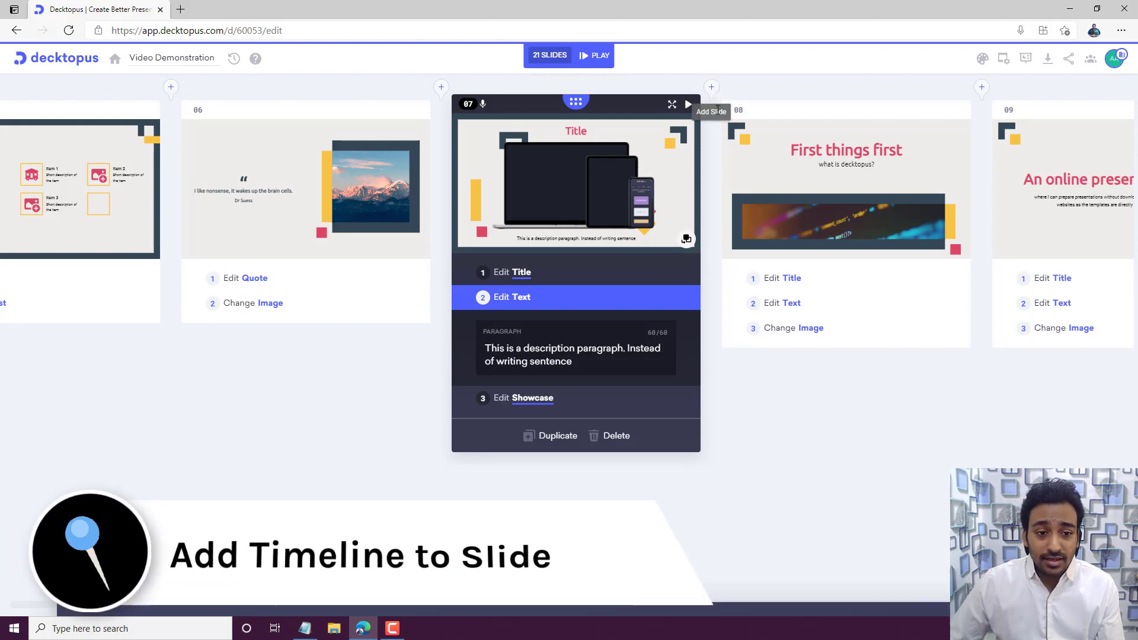
Step: Insert a new Timeline slide after the showcase slide from the layout library
left_click(716, 109)
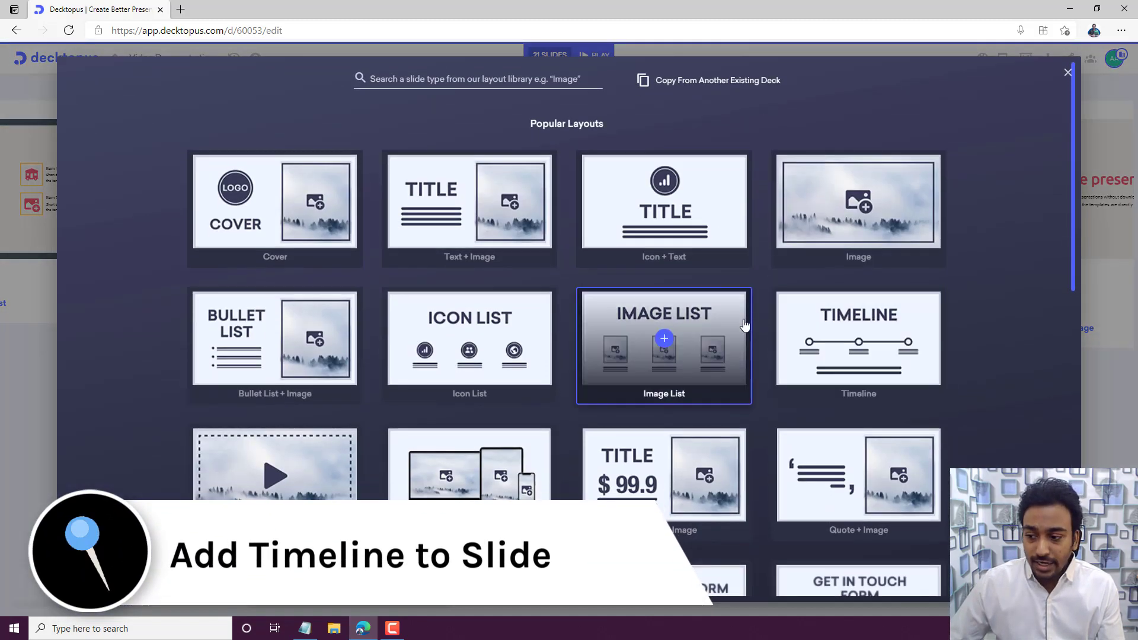
scroll(723, 341, "down", 1)
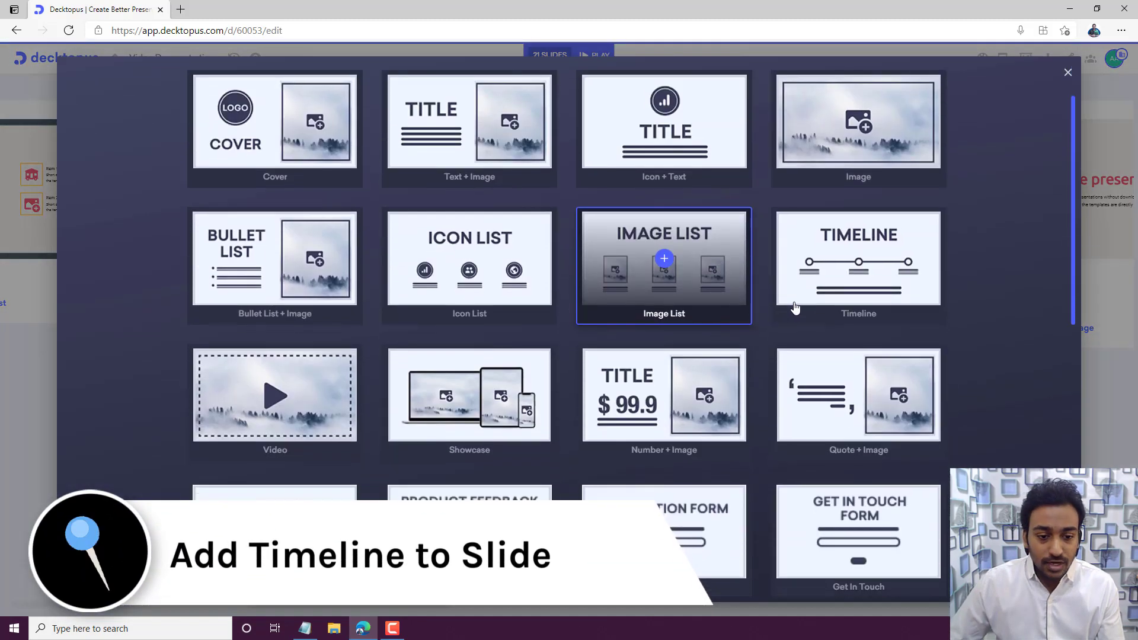
left_click(830, 285)
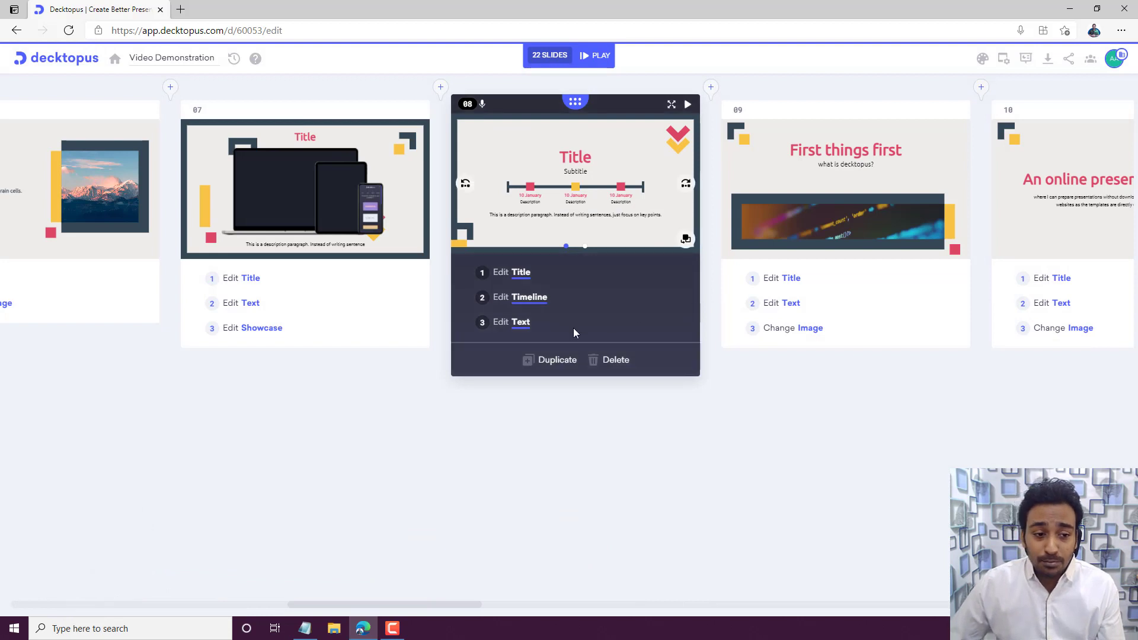
Step: Add a fourth, empty entry to the eighth slide's timeline and switch the slide to its vertical timeline layout
left_click(523, 302)
left_click(526, 341)
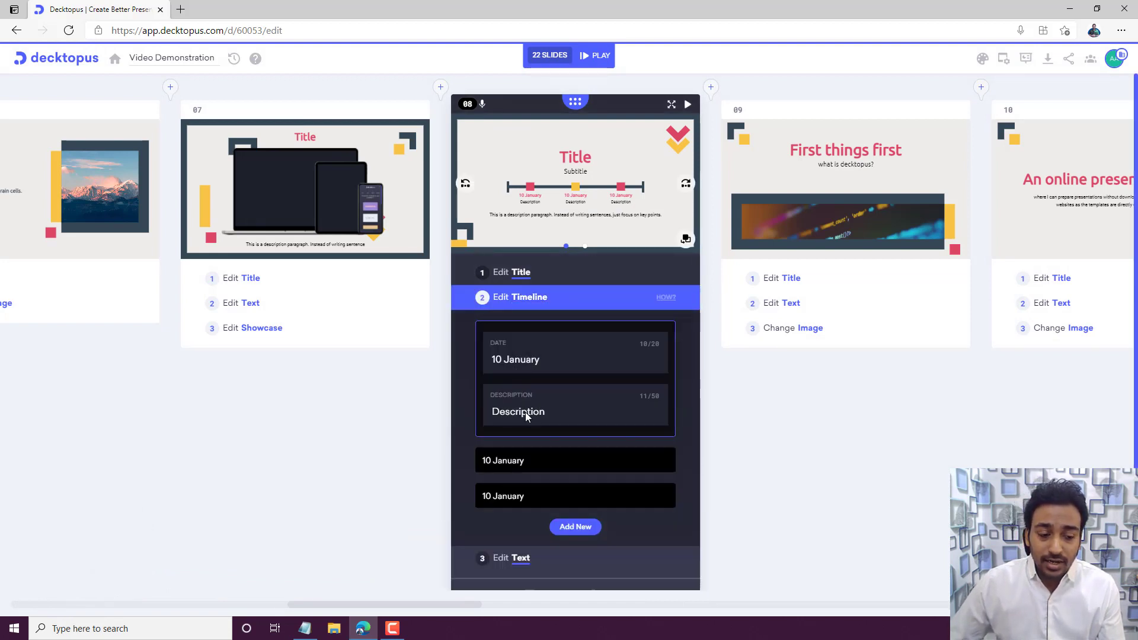
scroll(563, 519, "down", 1)
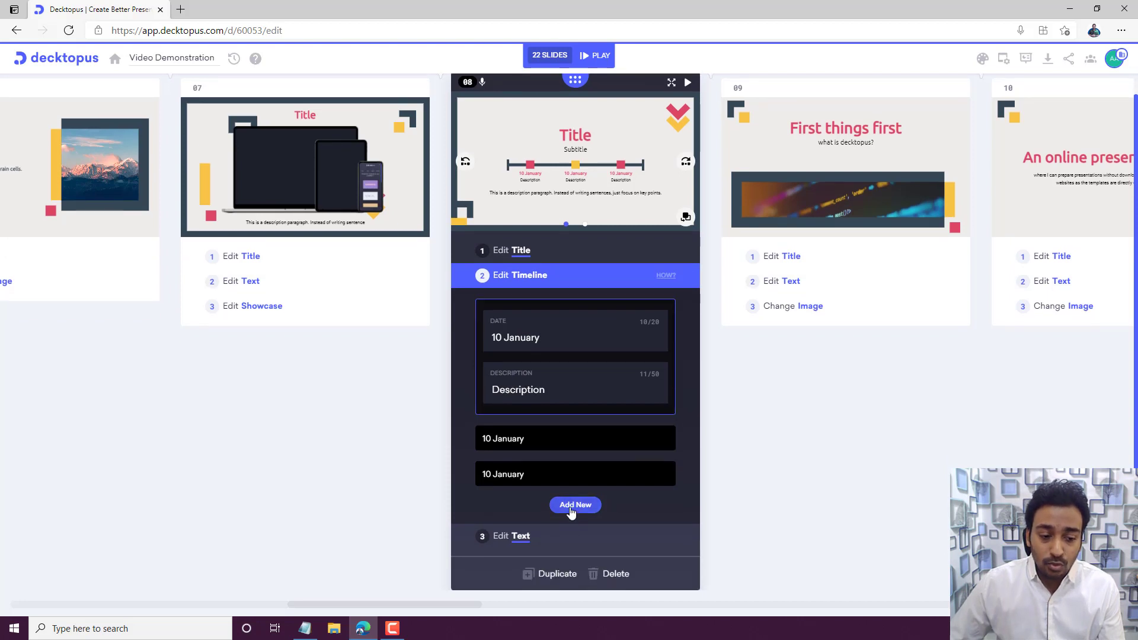
left_click(572, 506)
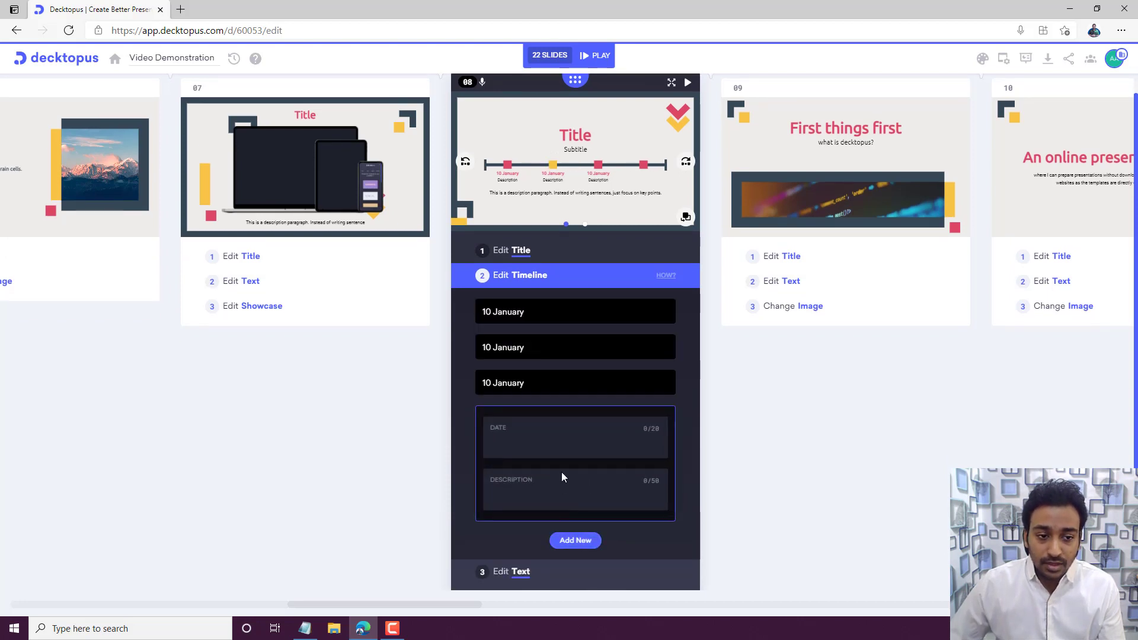
left_click(685, 161)
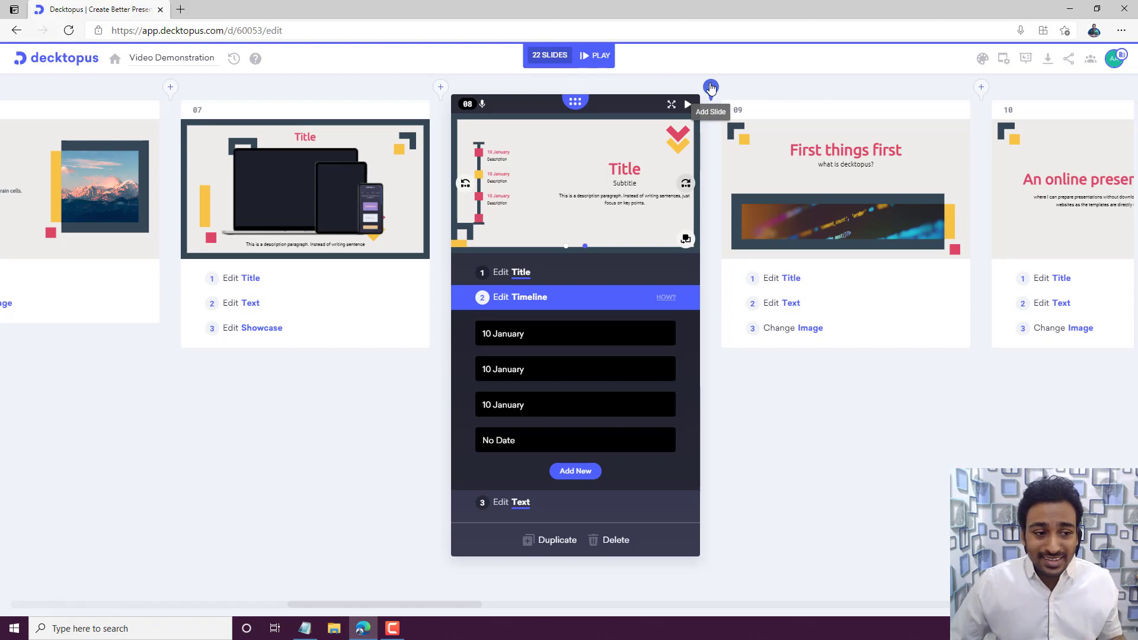
Step: Insert a new Form slide directly after the first slide from the layout library
left_click_drag(409, 606, 83, 596)
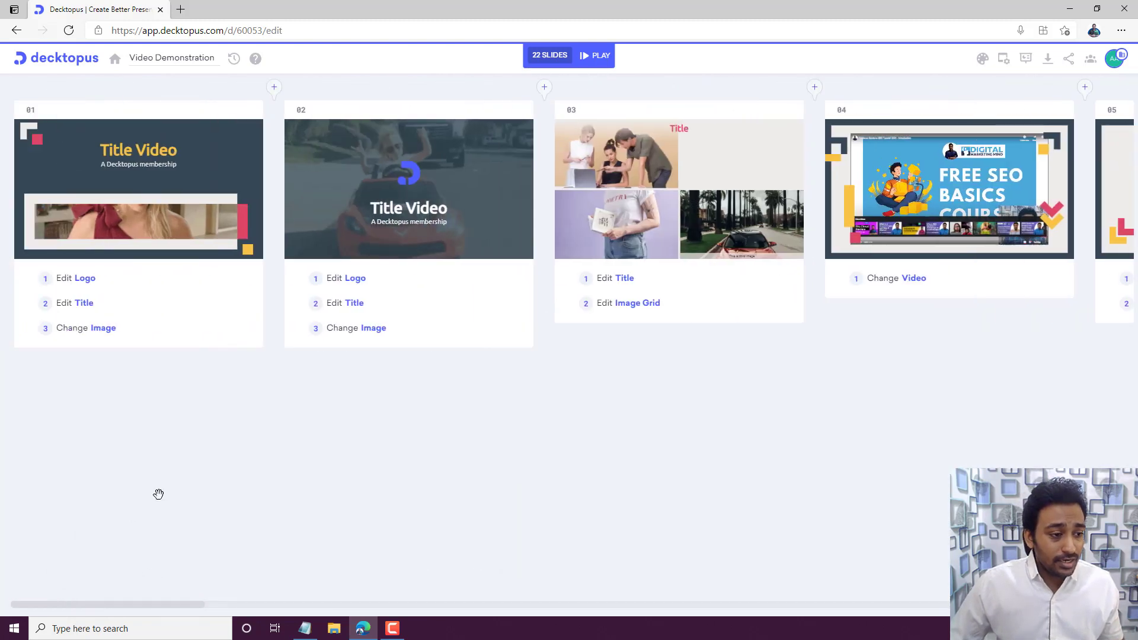
left_click(273, 88)
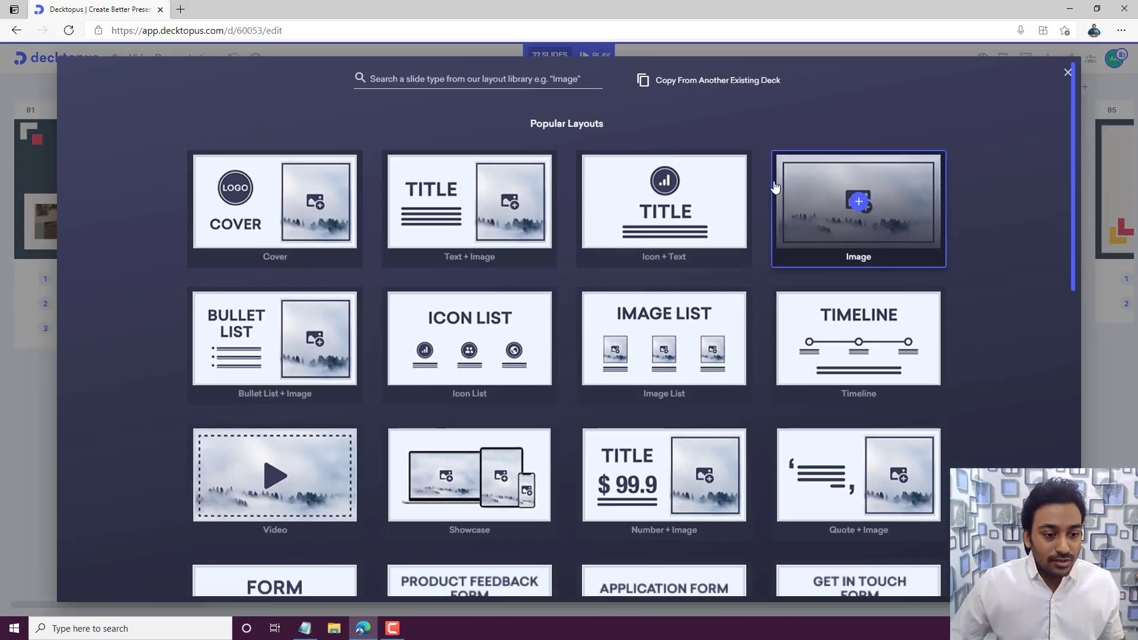
scroll(754, 207, "down", 4)
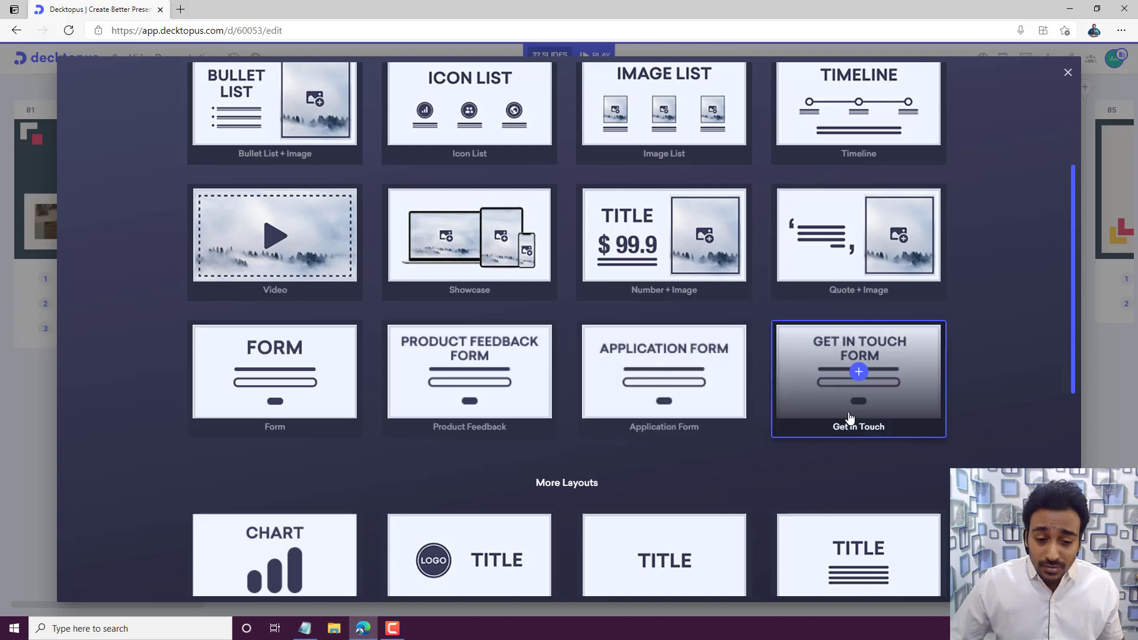
left_click(322, 435)
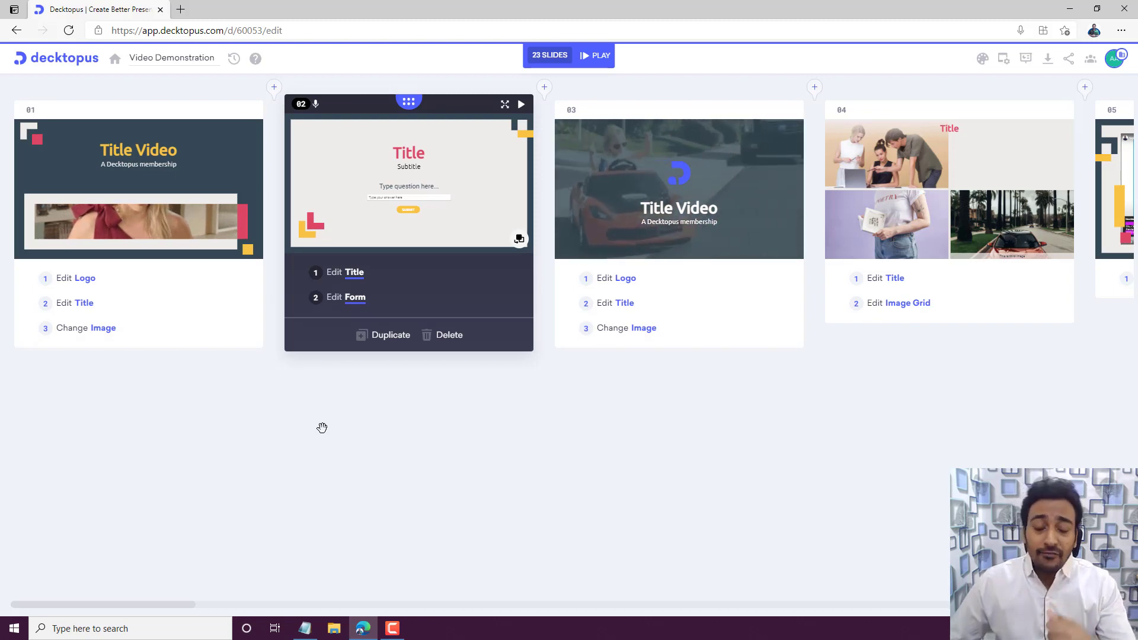
Step: Change the second slide's form question to "Question 1" and show its options
left_click(355, 299)
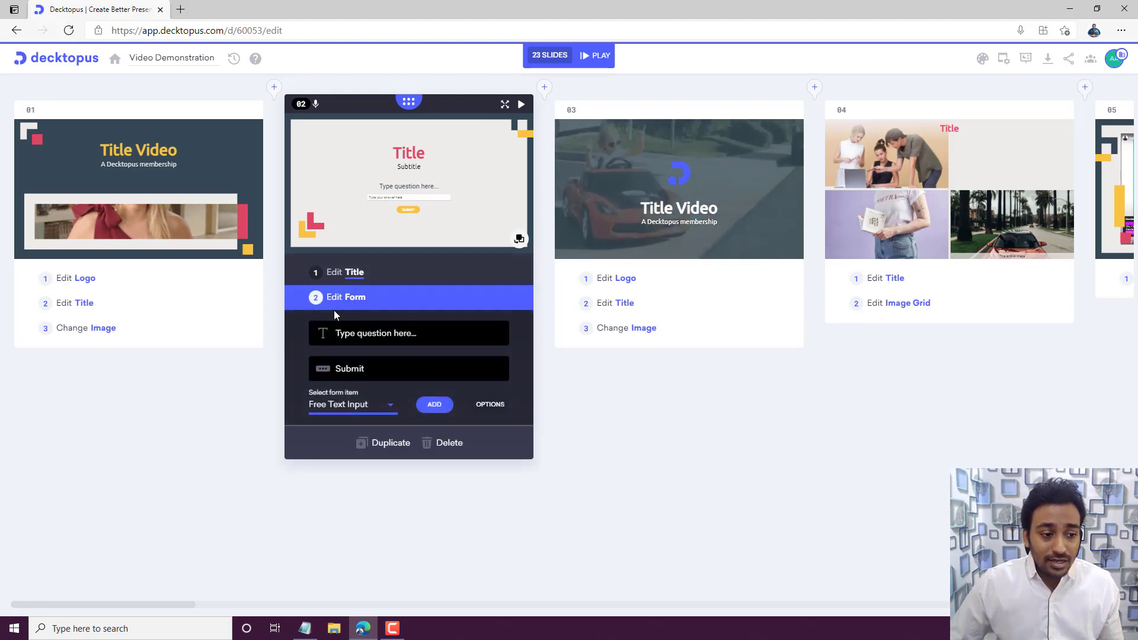
left_click(356, 339)
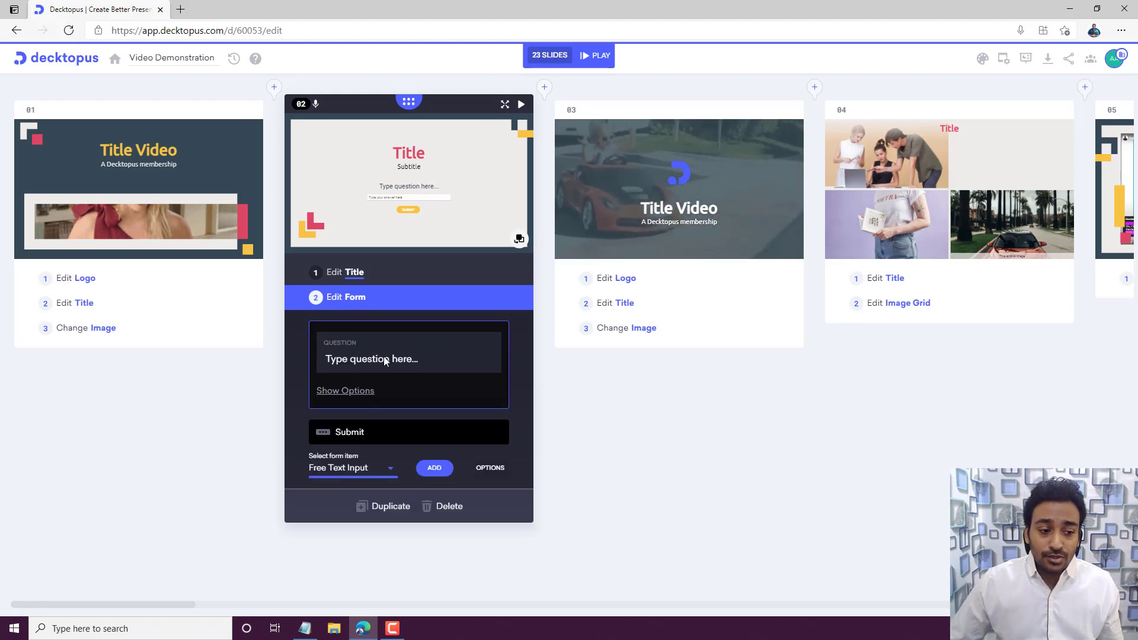
left_click_drag(357, 360, 319, 373)
triple_click(338, 363)
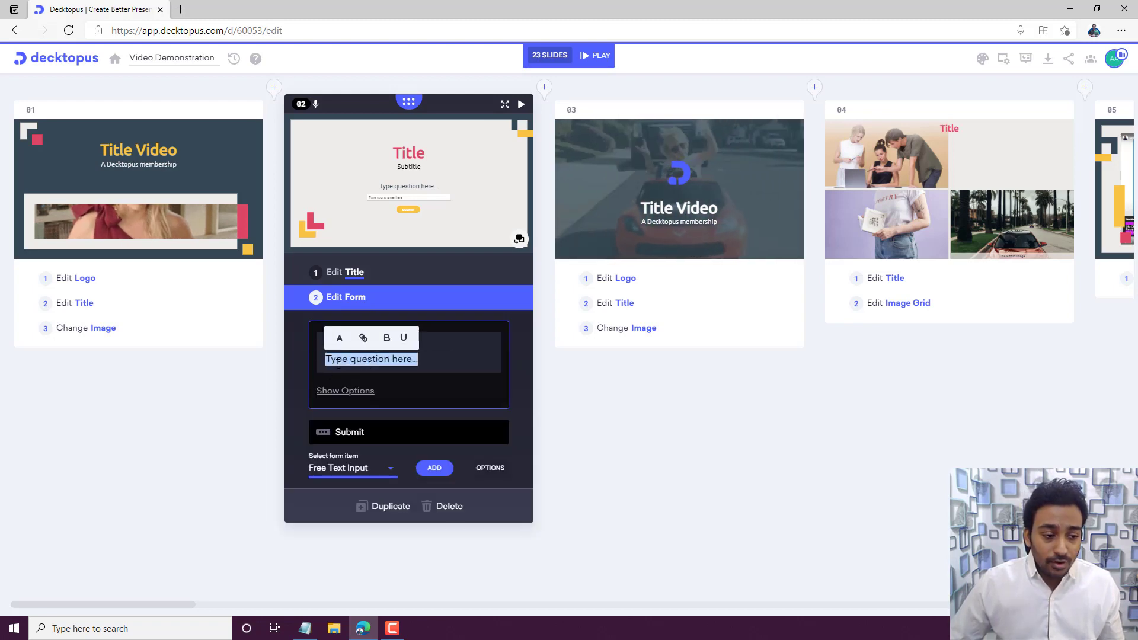
type("Queti")
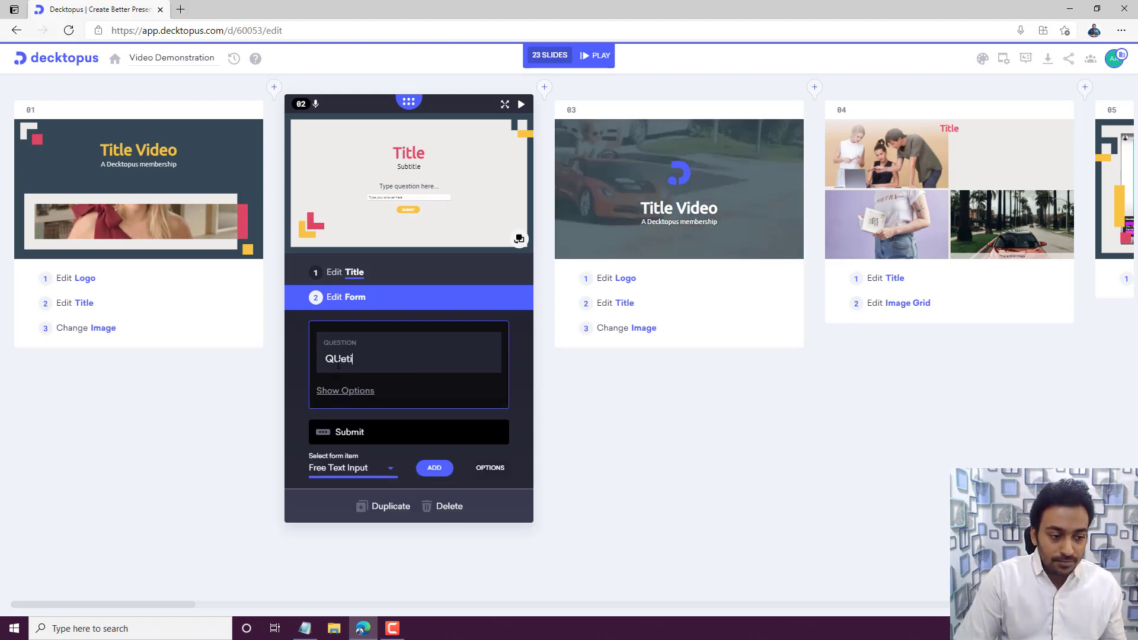
key("BackSpace")
key("BackSpace")
key("BackSpace")
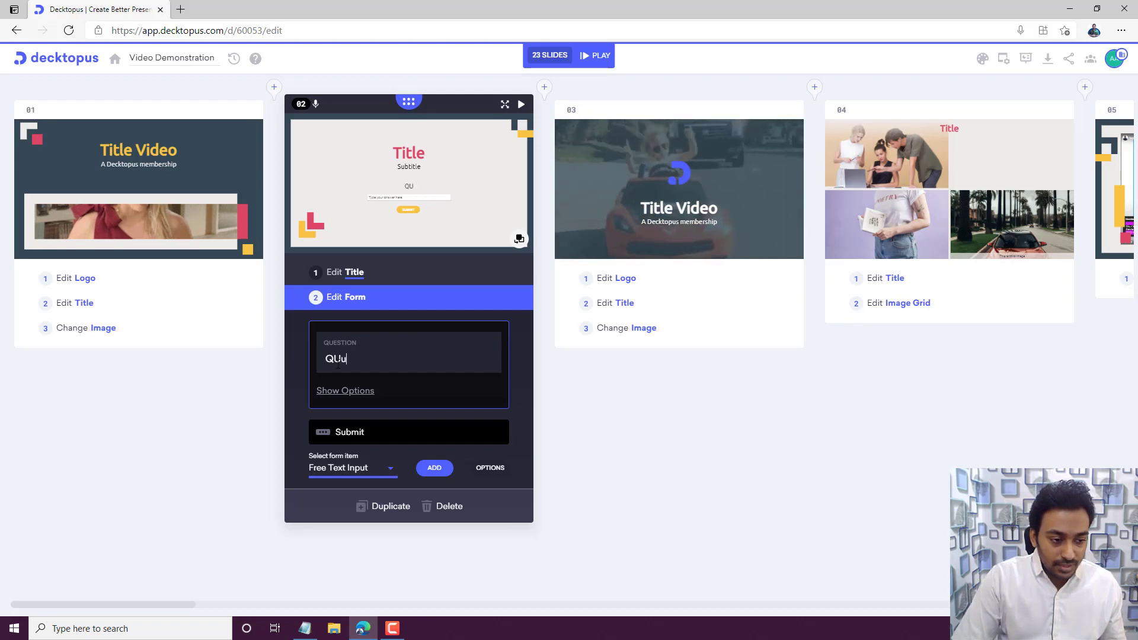
key("BackSpace")
key("BackSpace")
type("uestion 1")
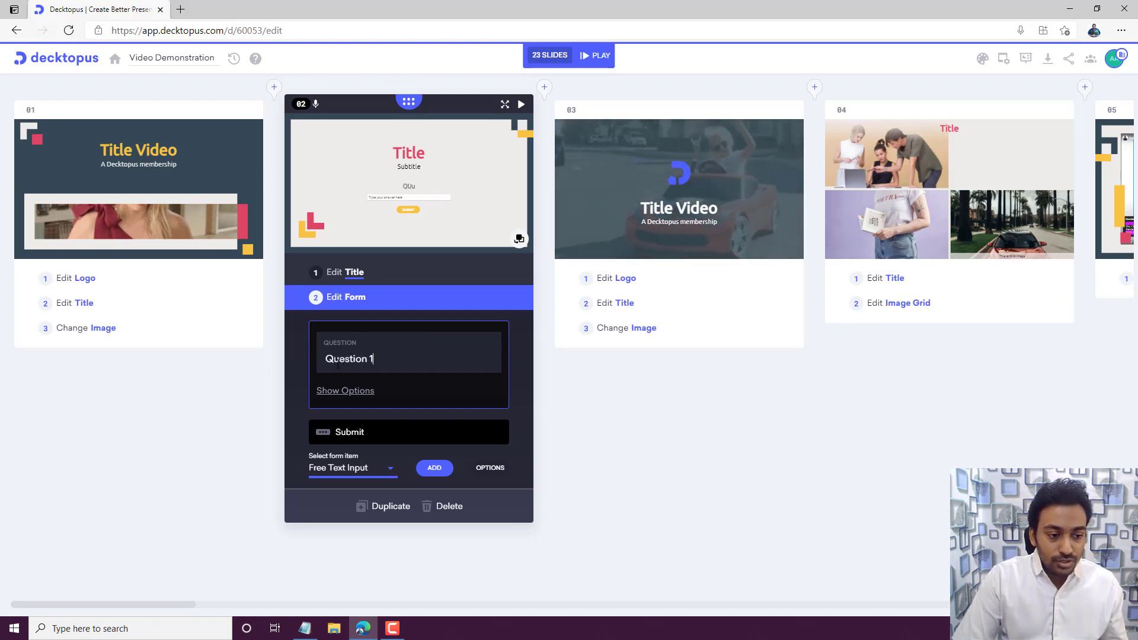
left_click(348, 392)
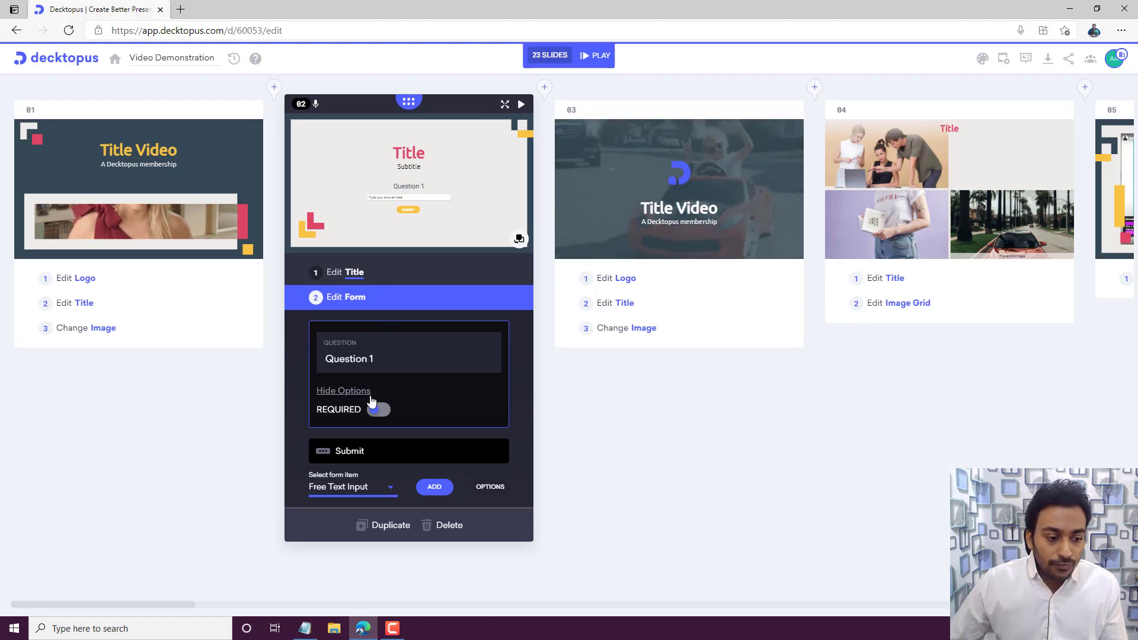
Step: Add a second Free Text Input question to the form and word it "Quetion 2"
left_click(359, 488)
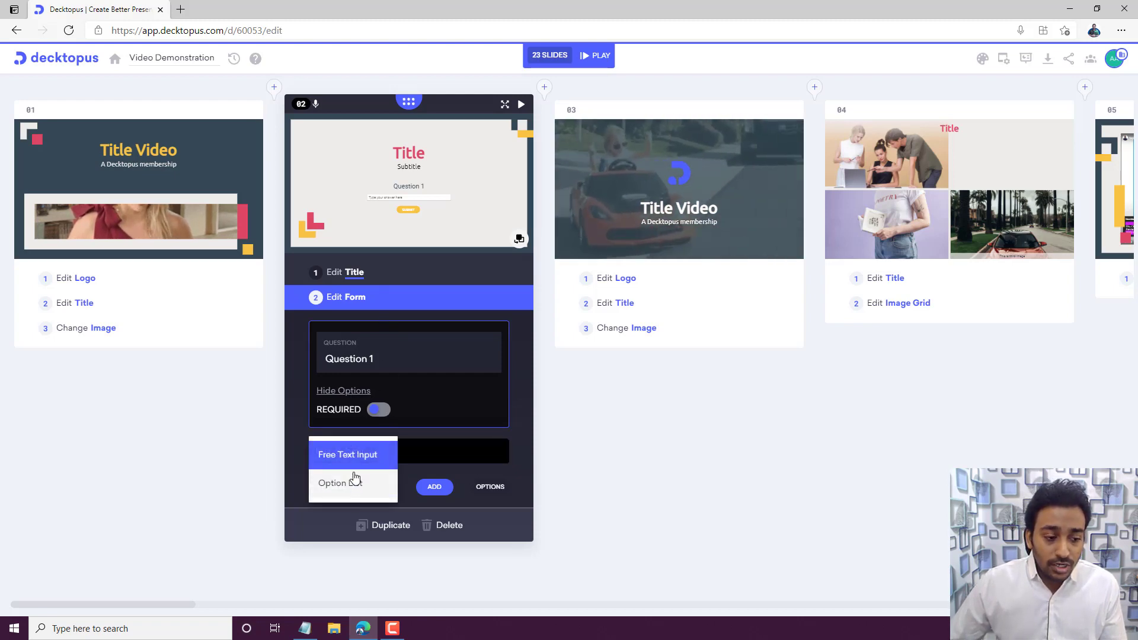
left_click(361, 455)
left_click(445, 490)
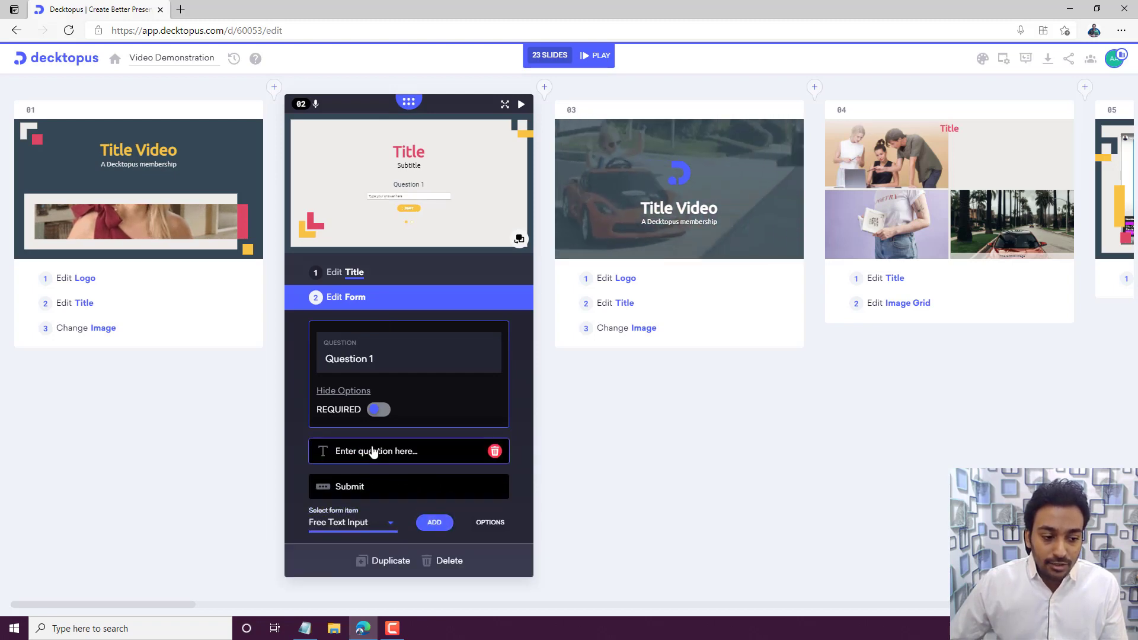
left_click(373, 450)
double_click(404, 394)
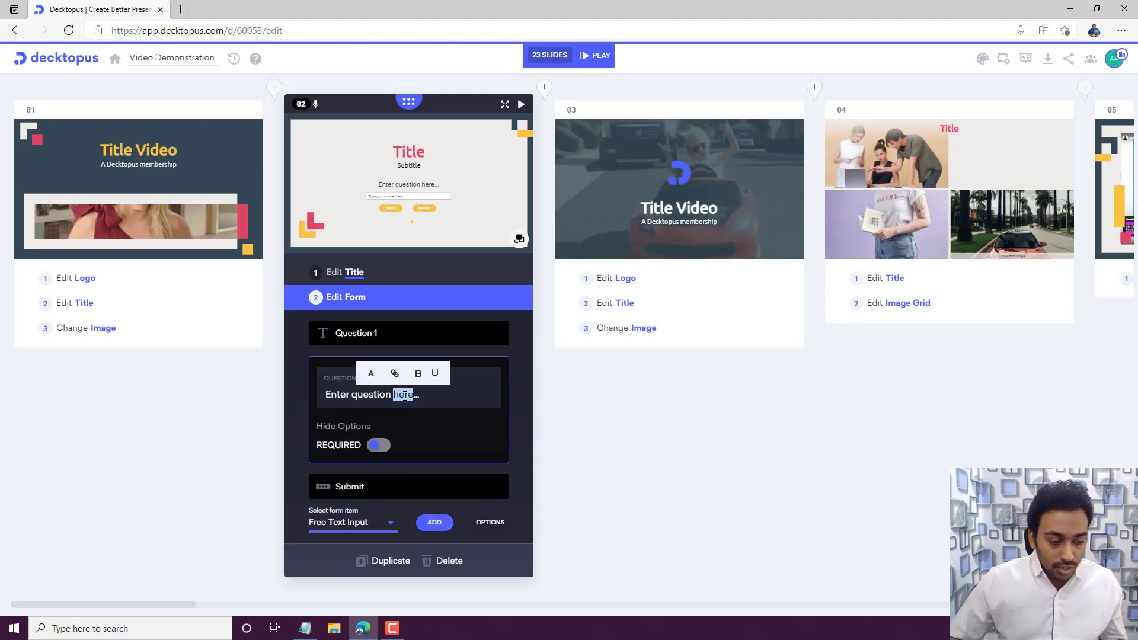
key("ctrl+a")
type("W")
key("BackSpace")
type("Q")
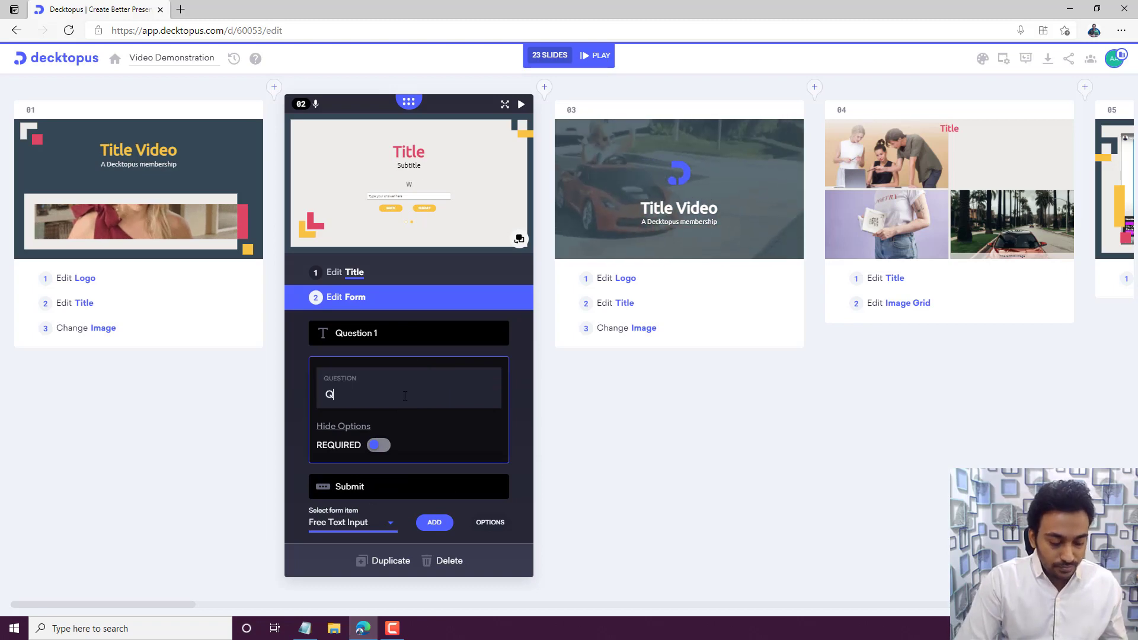
type("uetion 2")
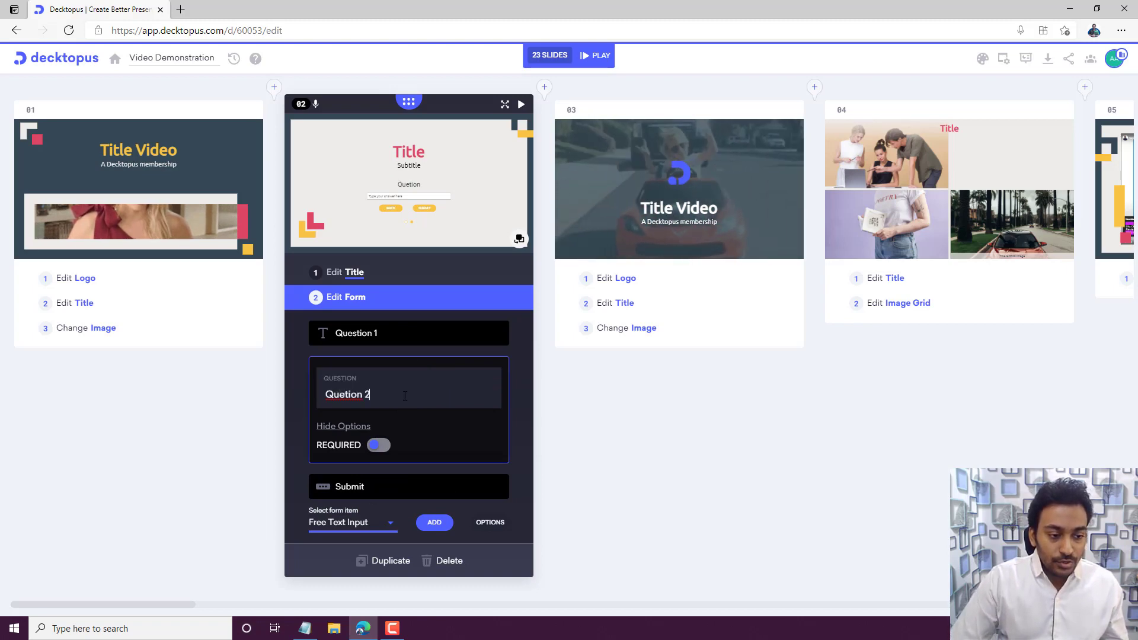
Step: Hide the first question's options and add an Option List question worded "Dropdown" to the form
left_click(373, 333)
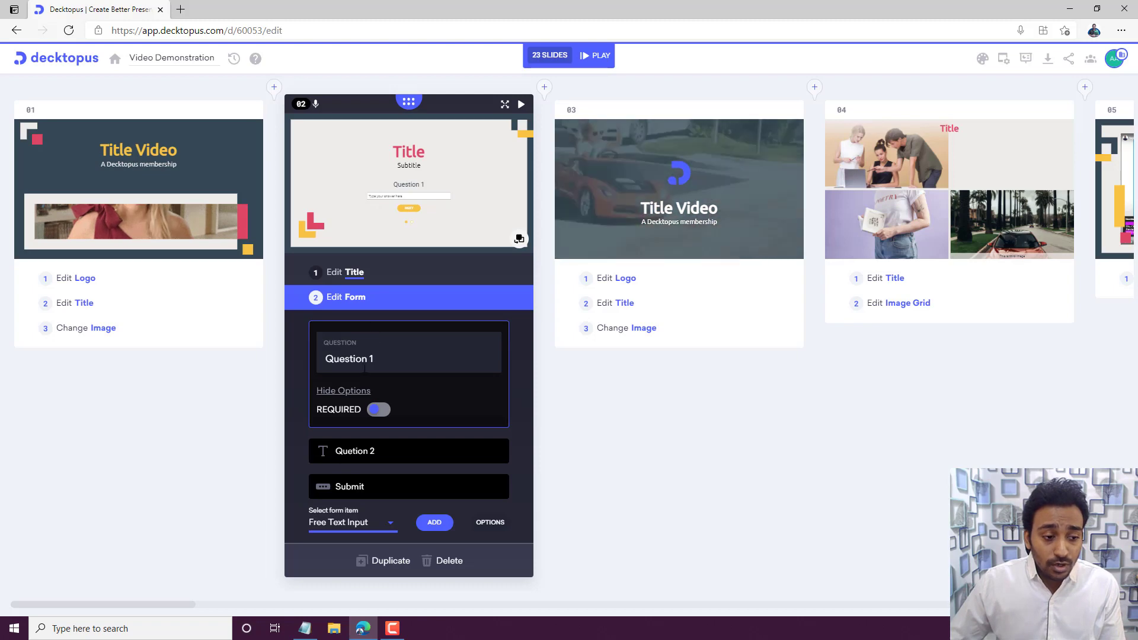
left_click(346, 394)
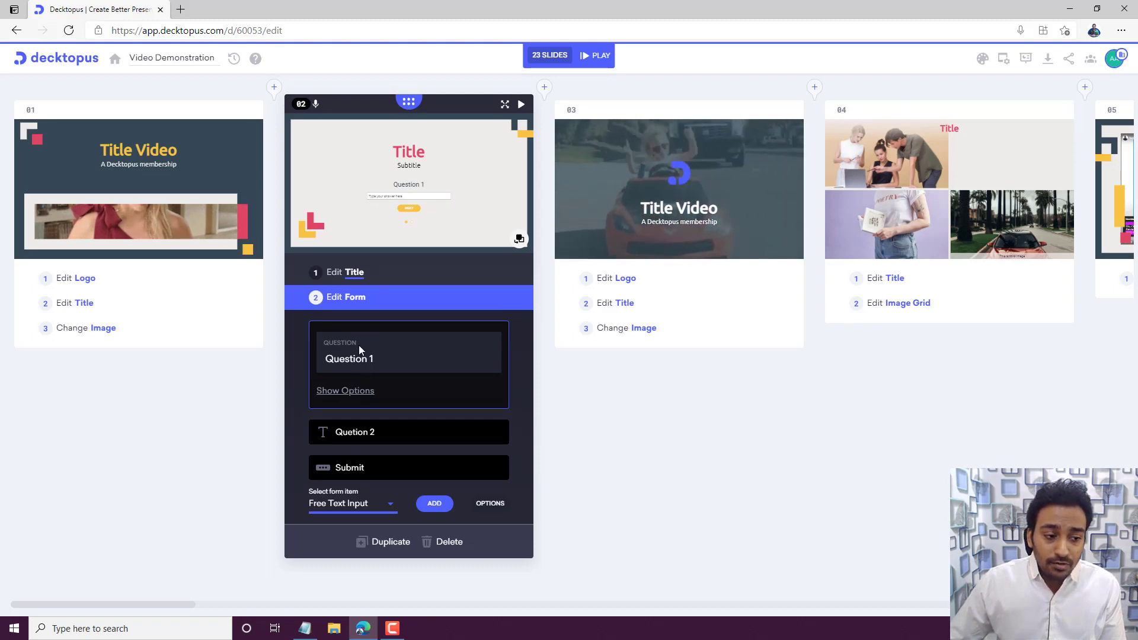
left_click(342, 505)
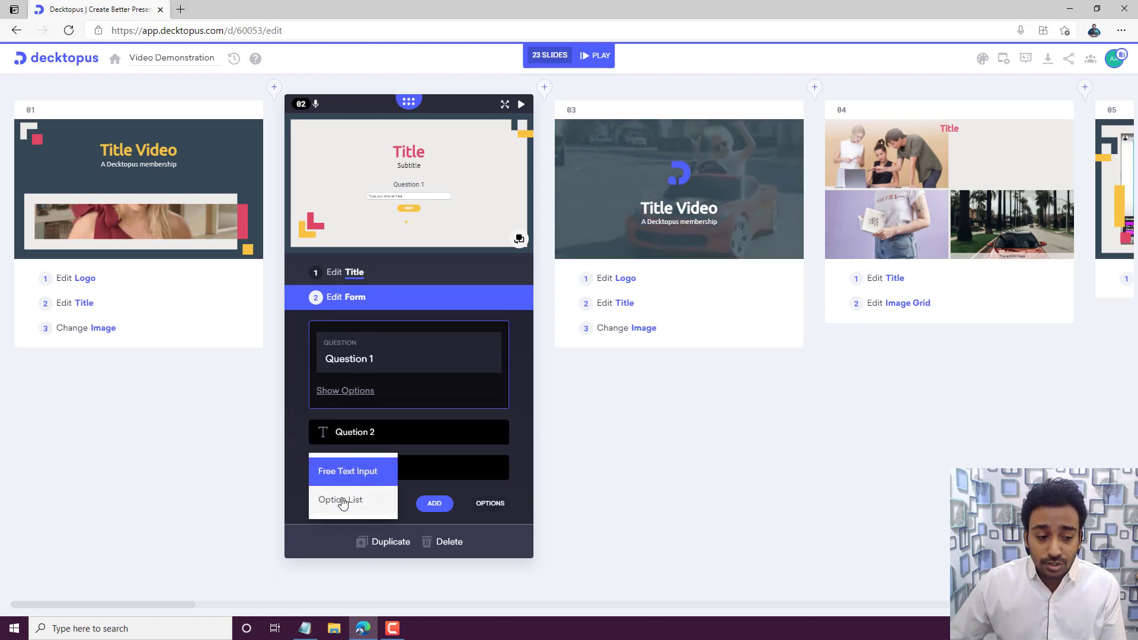
left_click(343, 502)
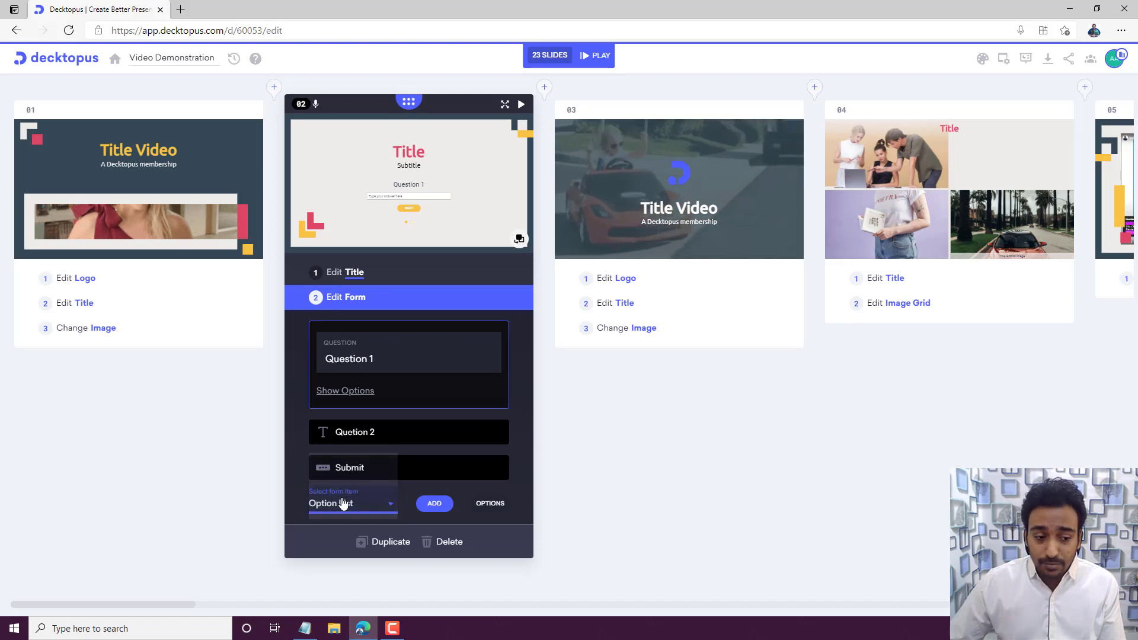
left_click(435, 505)
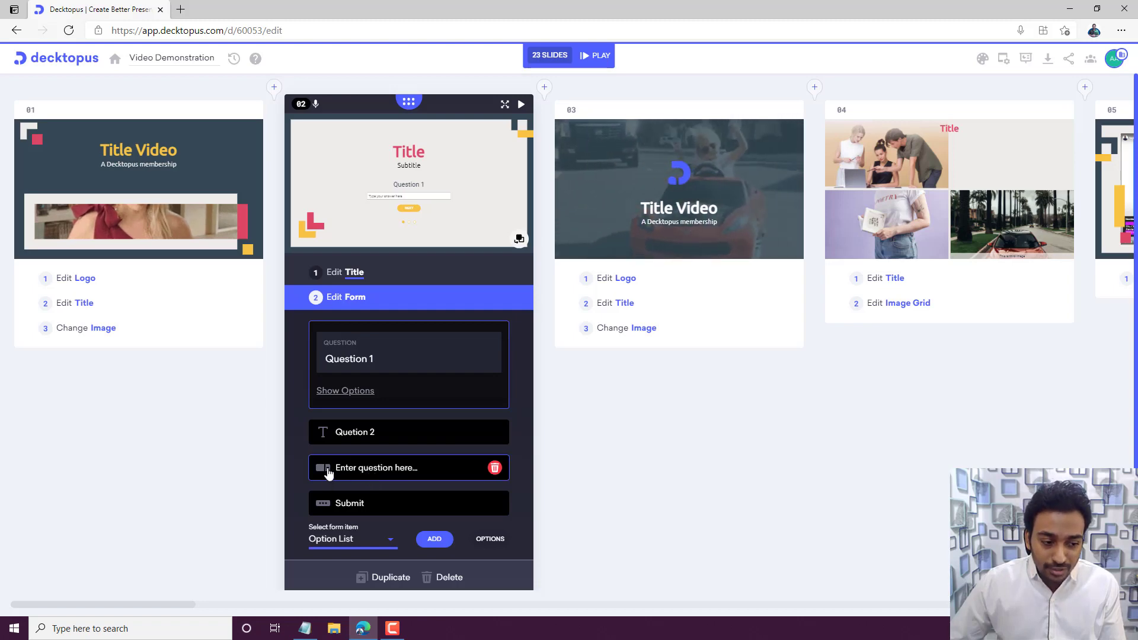
left_click(367, 470)
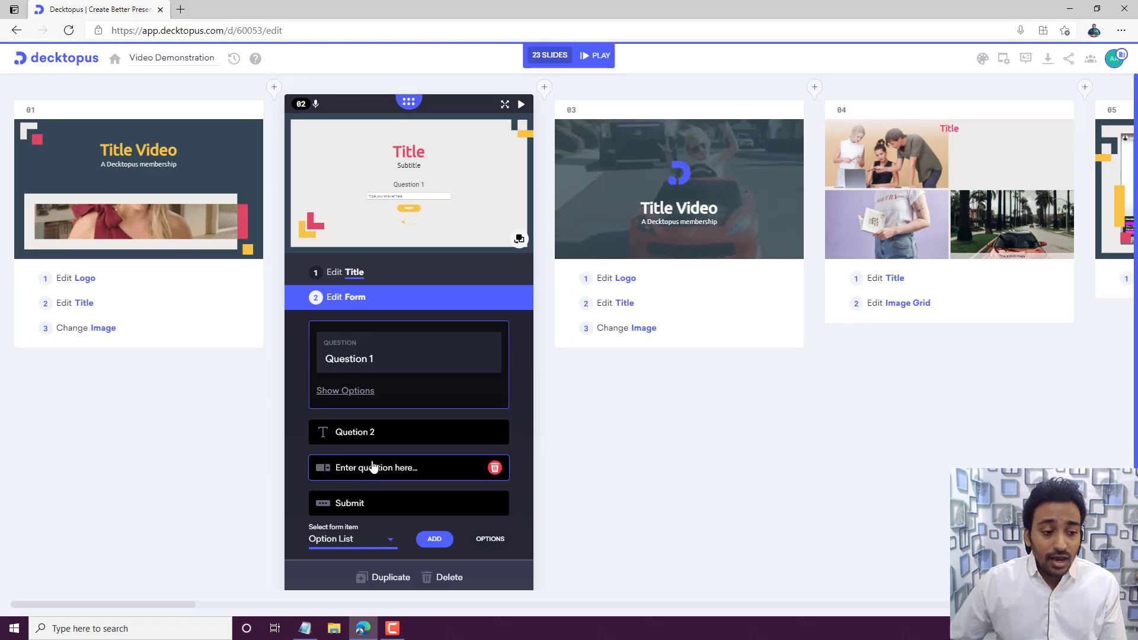
left_click(375, 470)
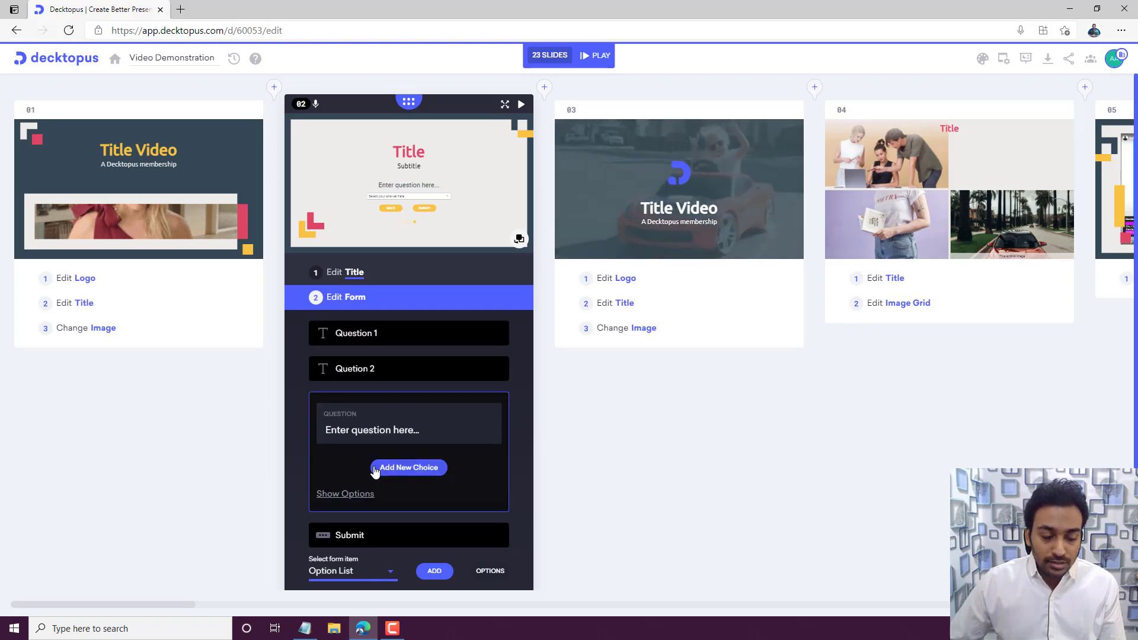
triple_click(399, 434)
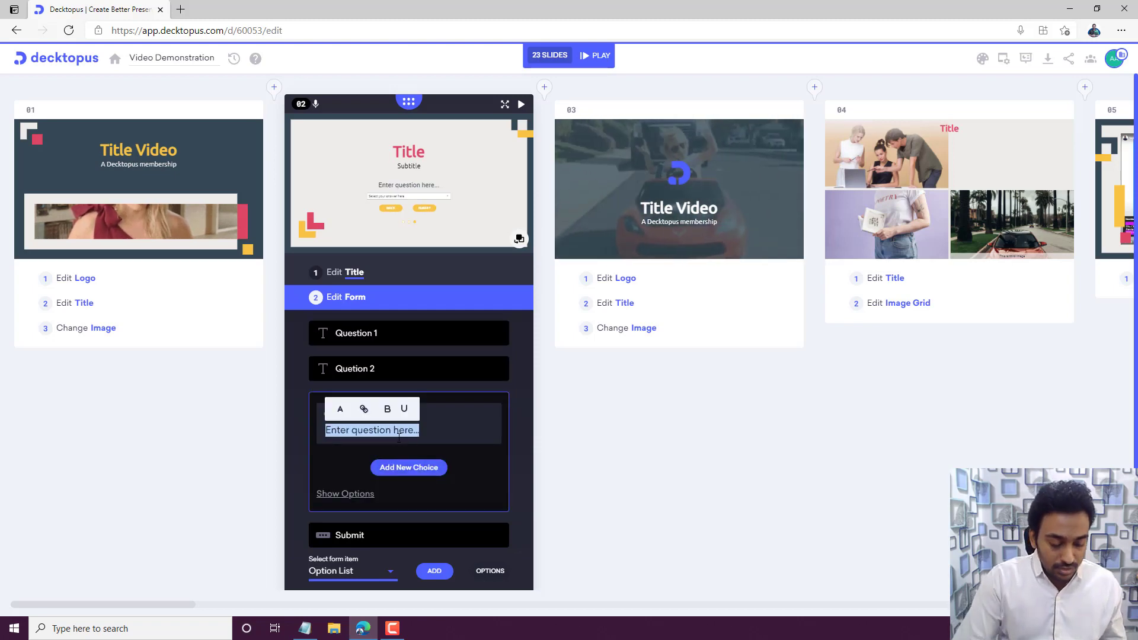
type("Drop")
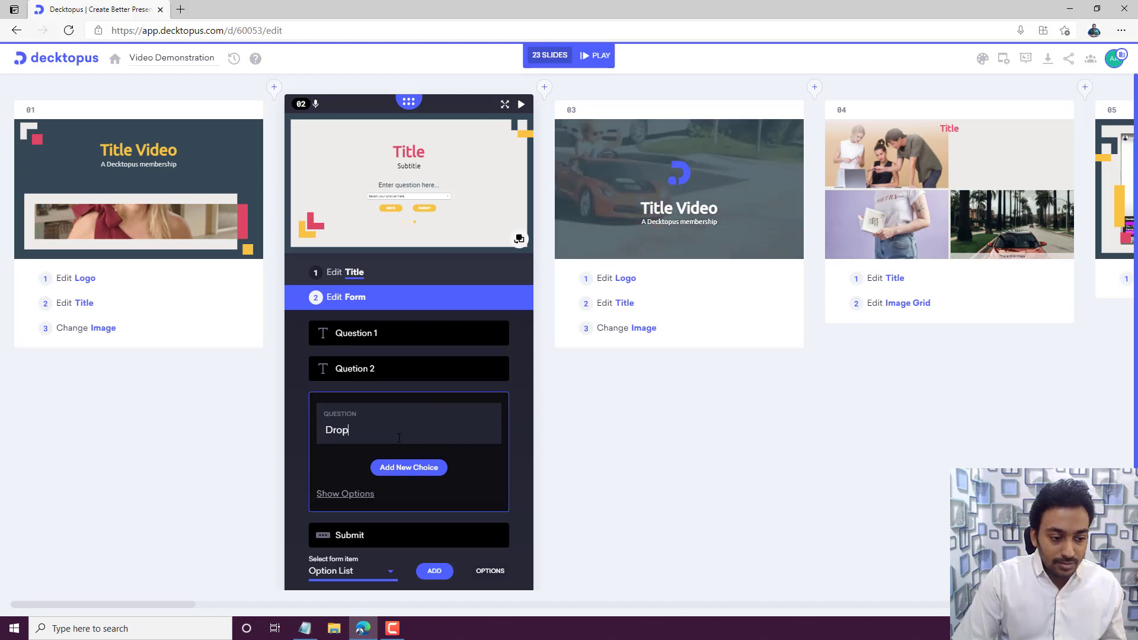
type("down")
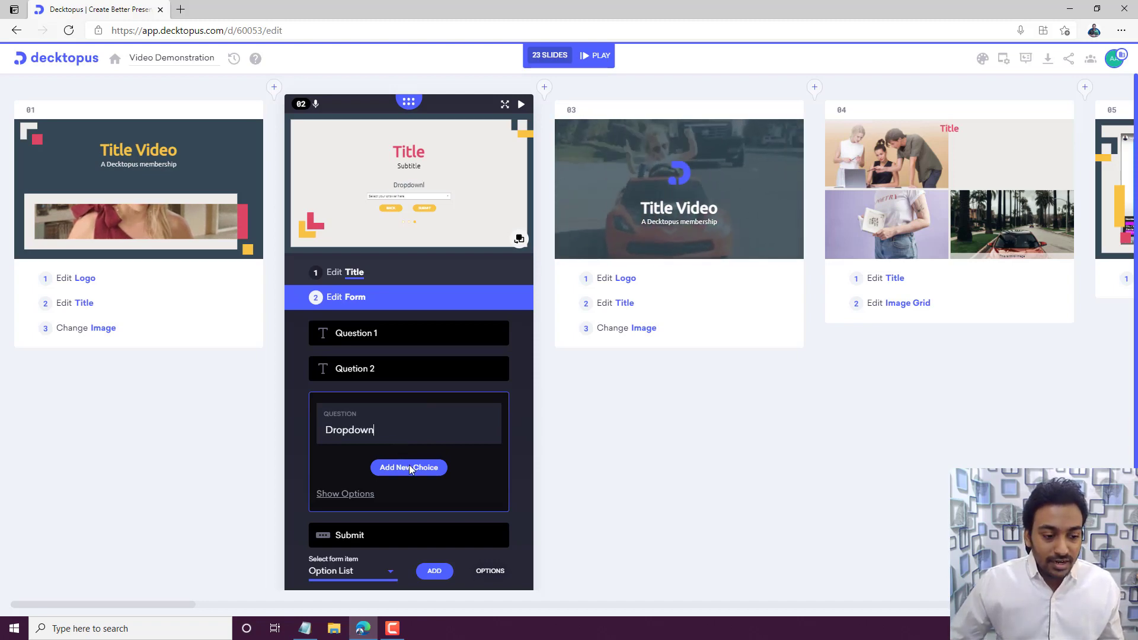
Step: Add two choices, "Option 1" and "Option 2", to the Dropdown question
left_click(410, 468)
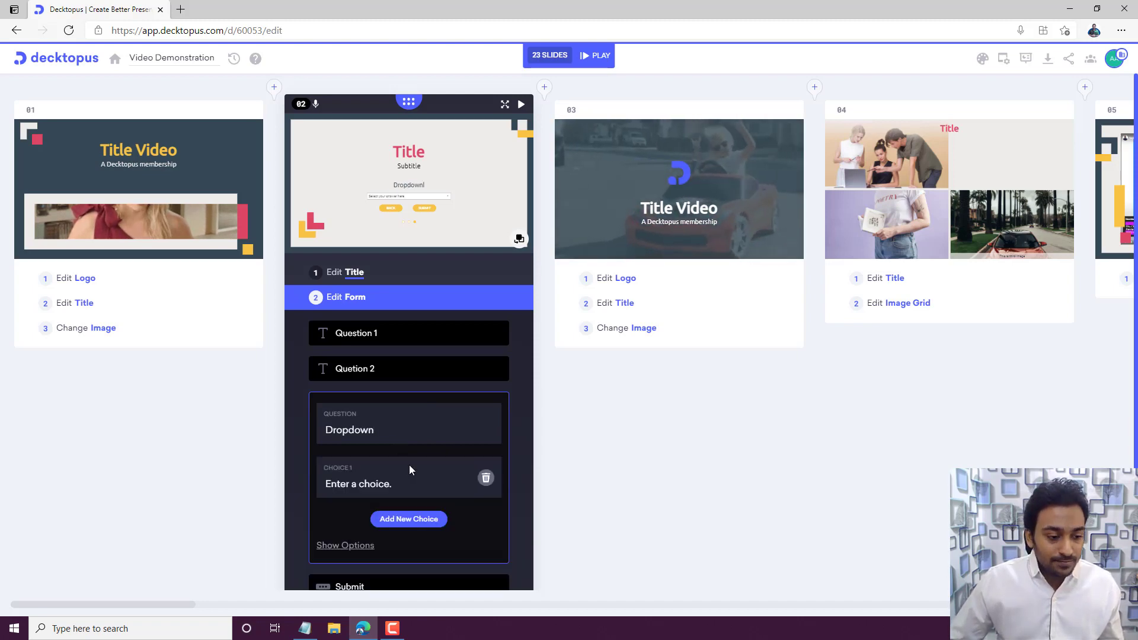
double_click(367, 485)
triple_click(367, 485)
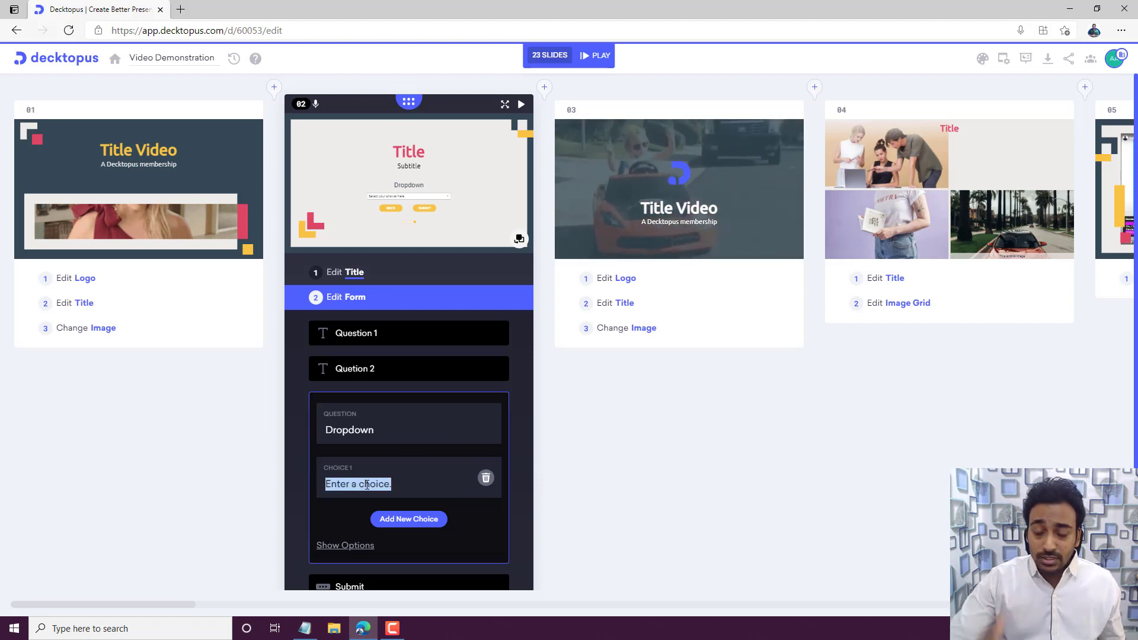
type("Option 1")
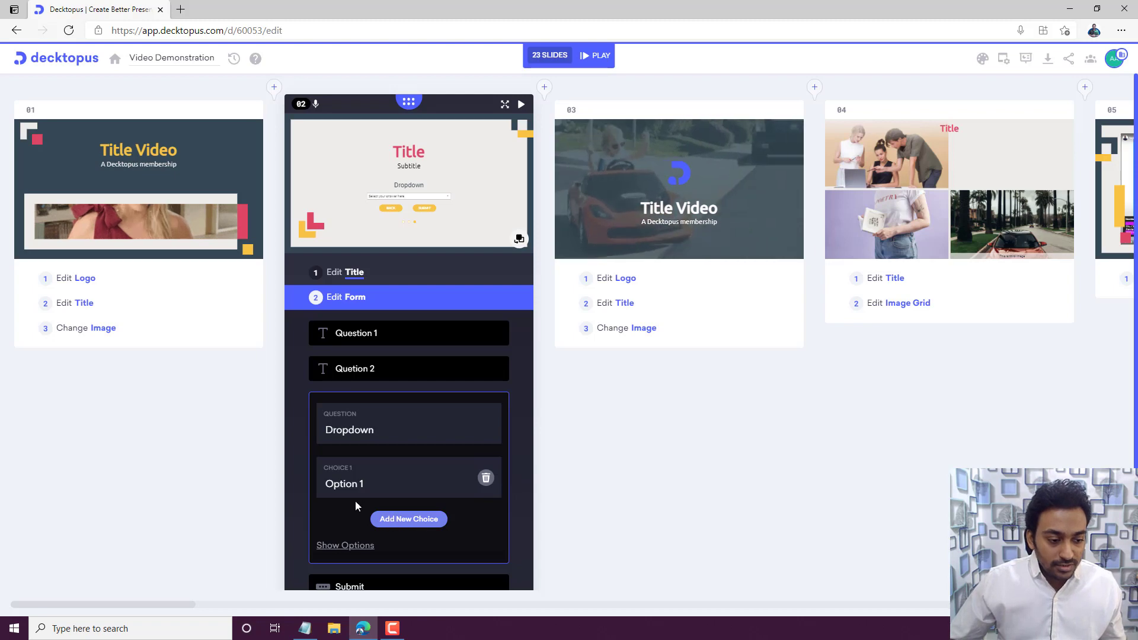
left_click(374, 517)
triple_click(353, 533)
type("Opt")
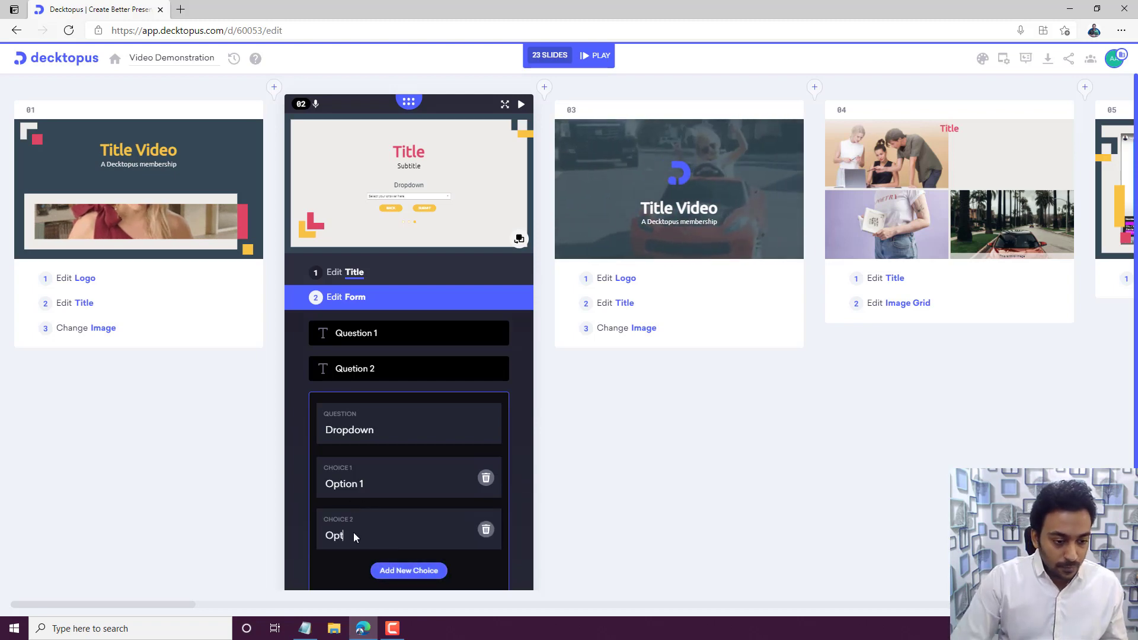
type("ion 2")
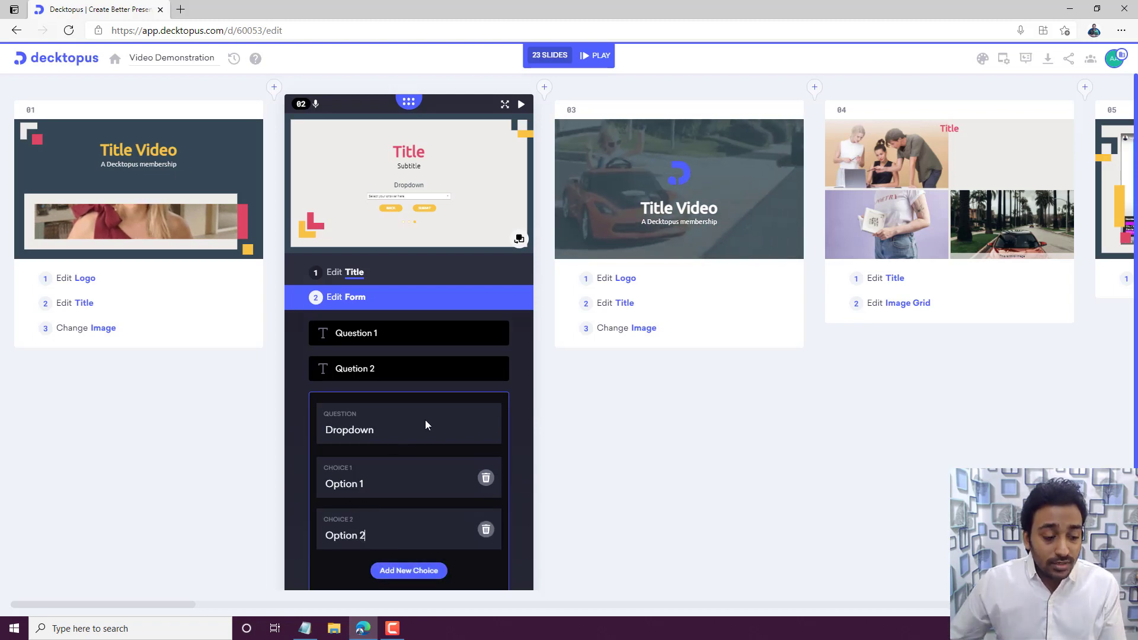
Step: Check the Dropdown question's options, then review the whole form's response notifications and settings
scroll(385, 451, "down", 3)
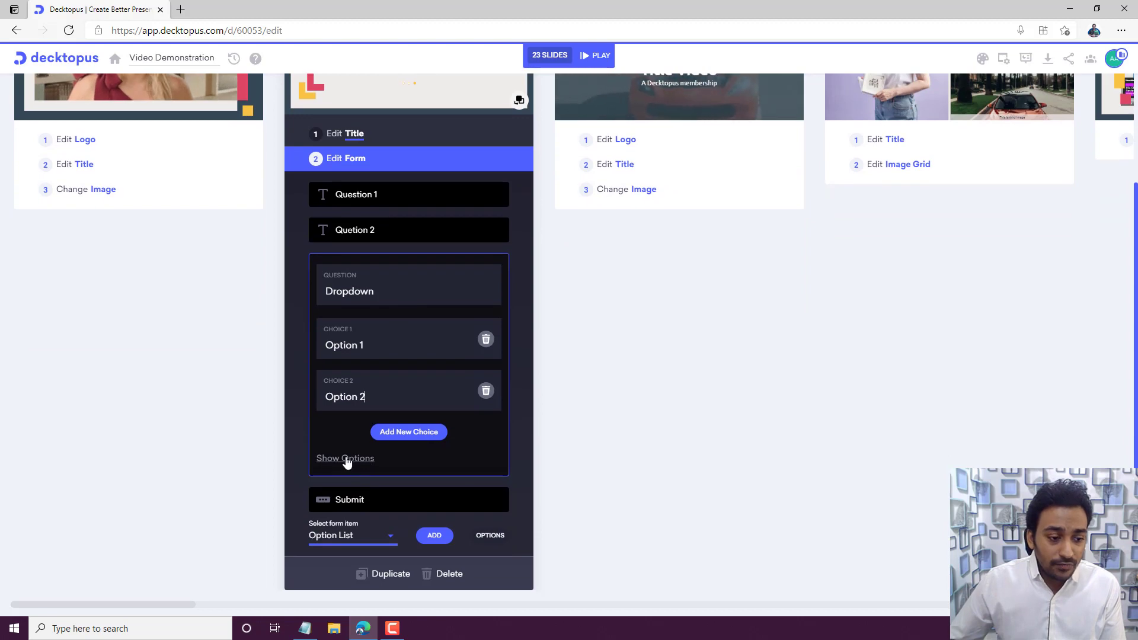
left_click(347, 460)
left_click(356, 459)
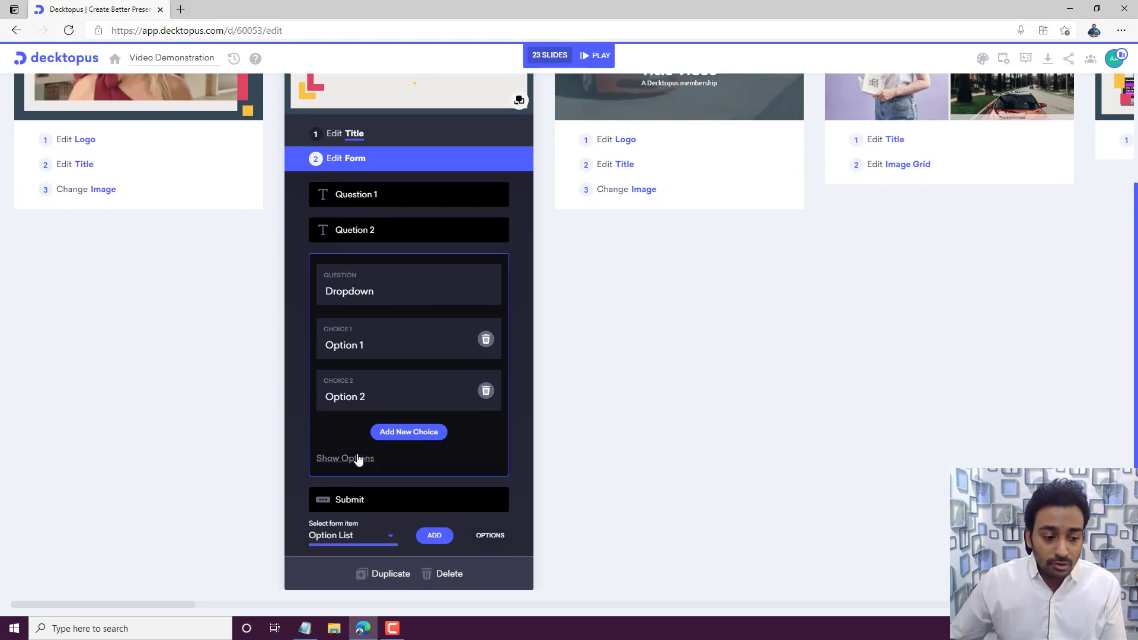
left_click(490, 536)
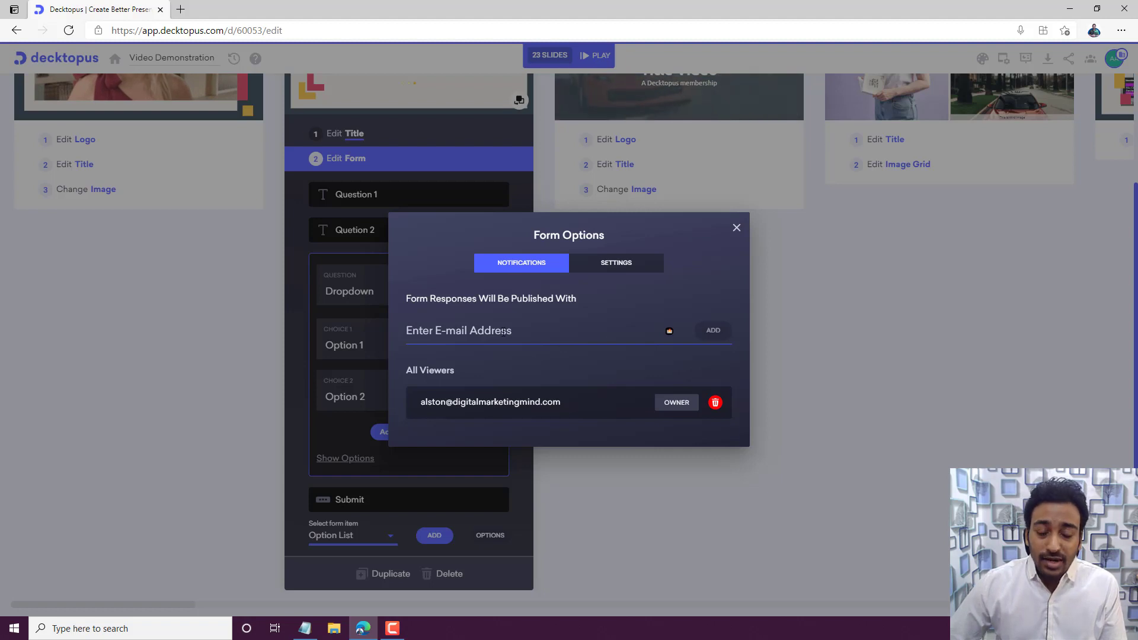
left_click(629, 268)
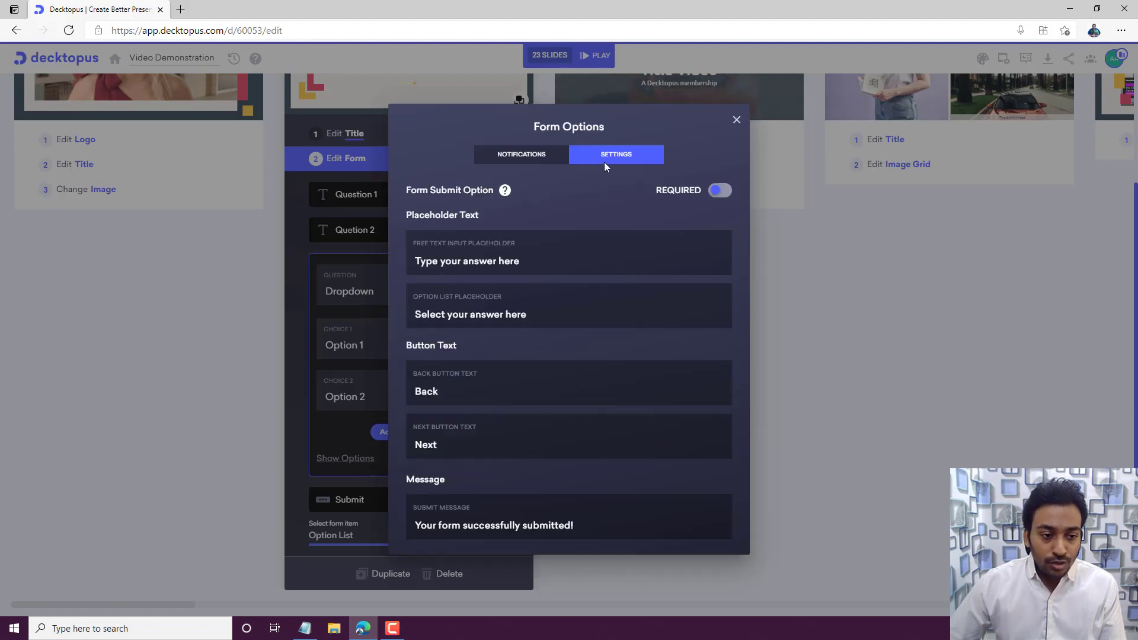
Step: Review the placeholder texts in the form settings, then check the button text of the form's Submit item
left_click_drag(415, 260, 519, 261)
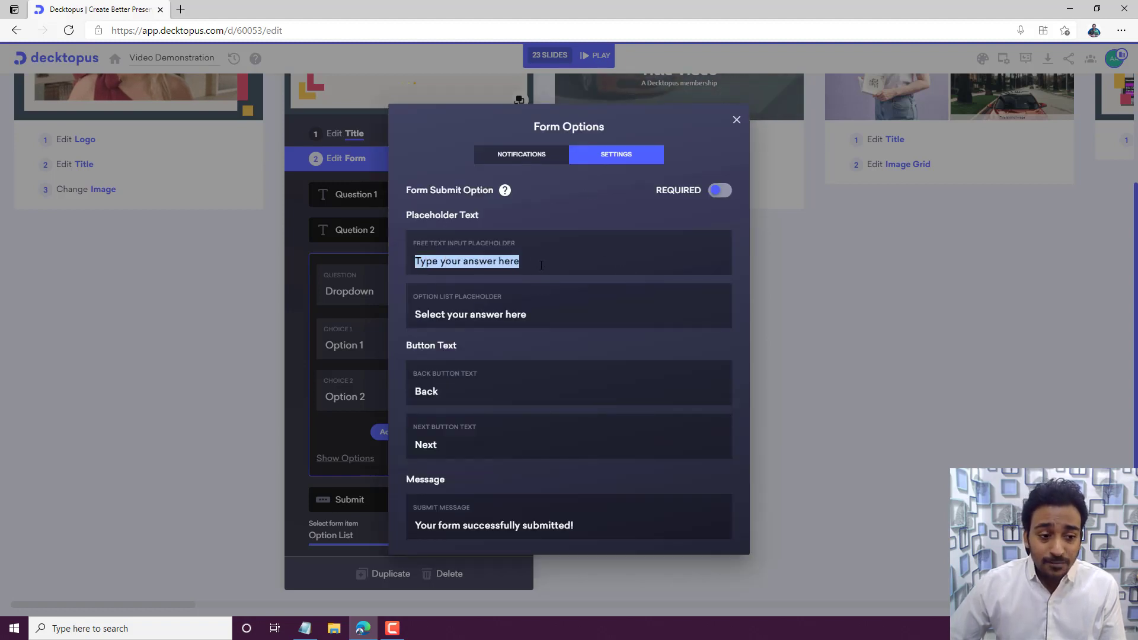
left_click_drag(526, 314, 415, 314)
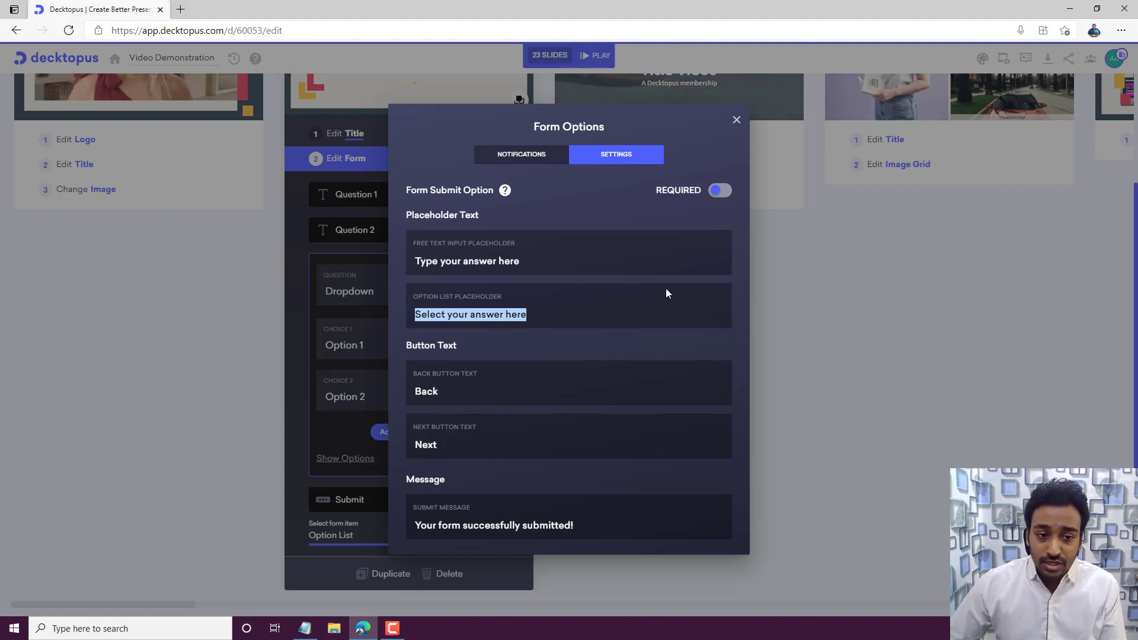
left_click(736, 120)
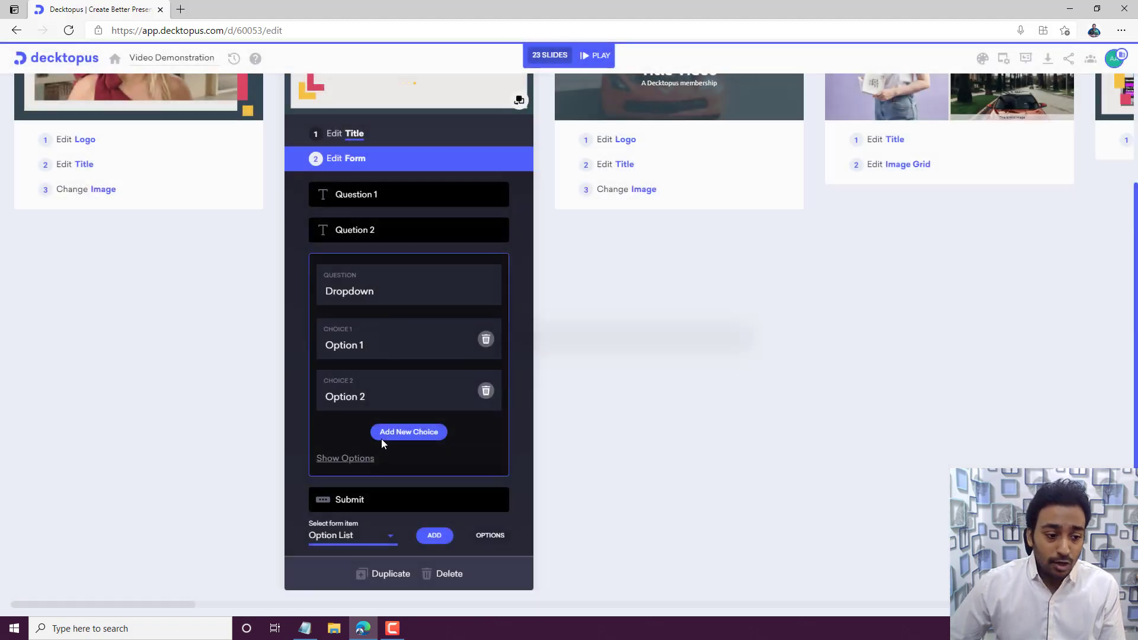
left_click(349, 500)
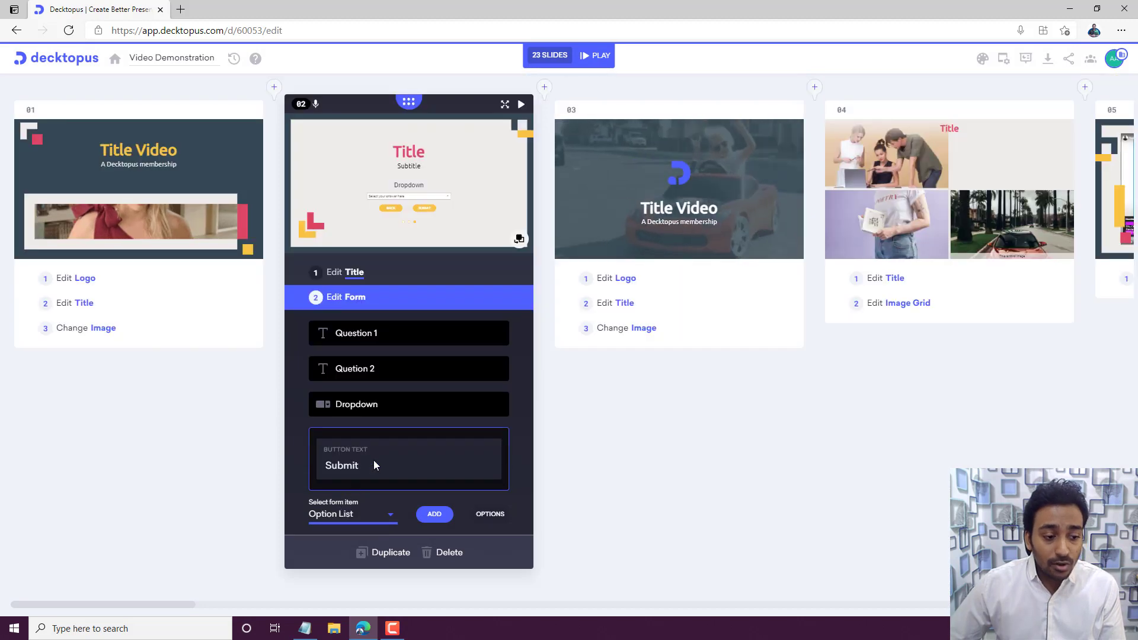
double_click(356, 466)
left_click(363, 477)
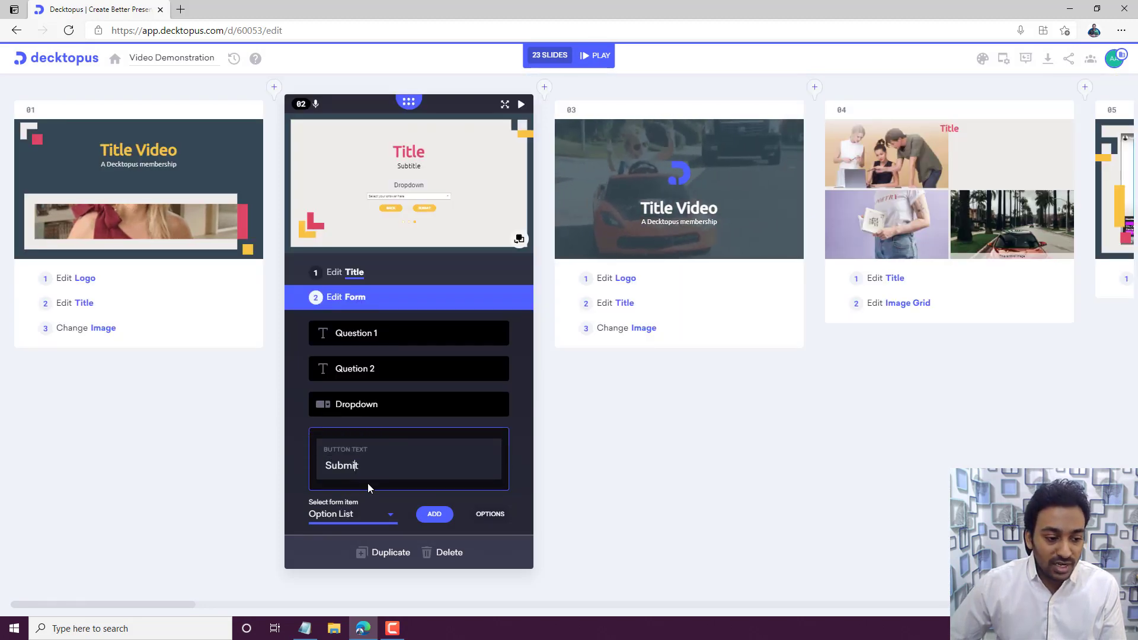
Step: Play the presentation and answer the form's first two questions on slide 2 with "test" and "test 1"
left_click(600, 55)
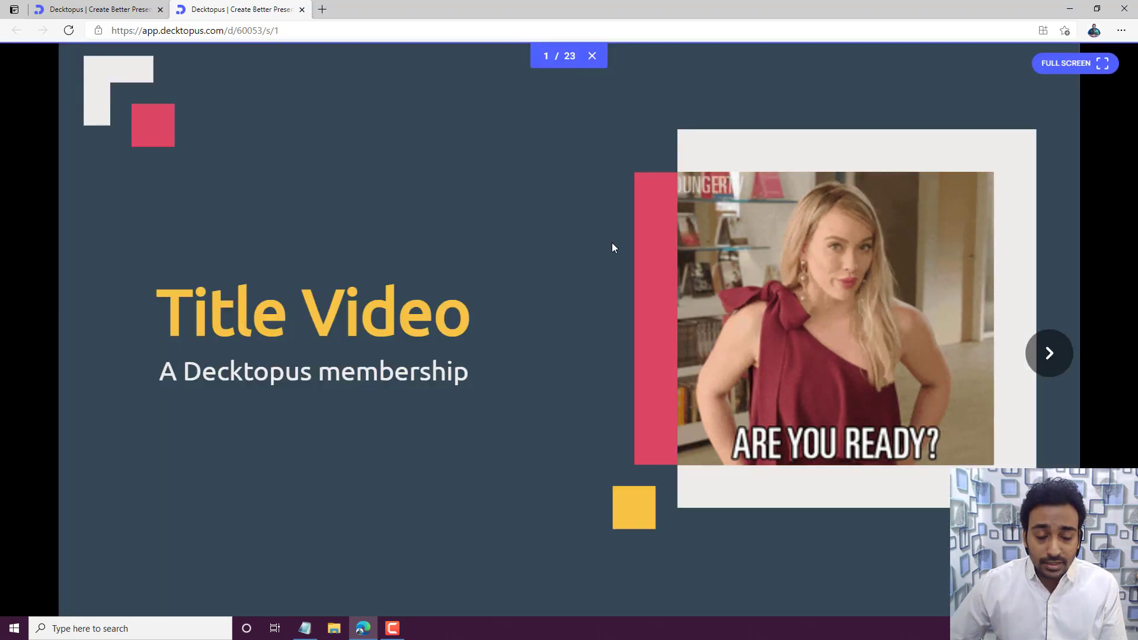
left_click(1049, 355)
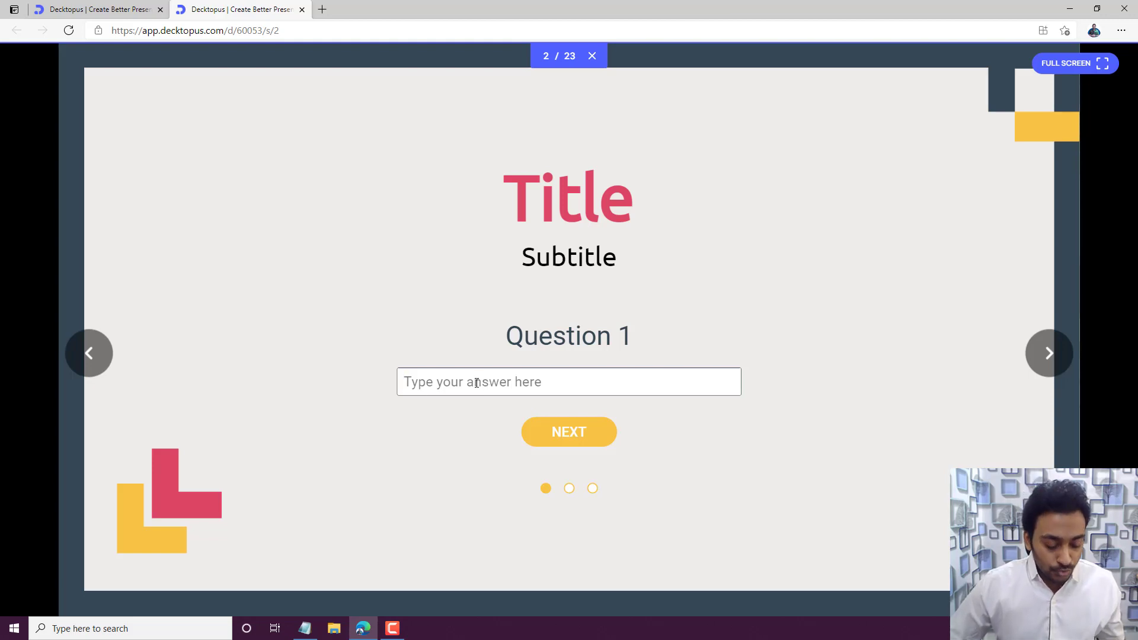
type("test")
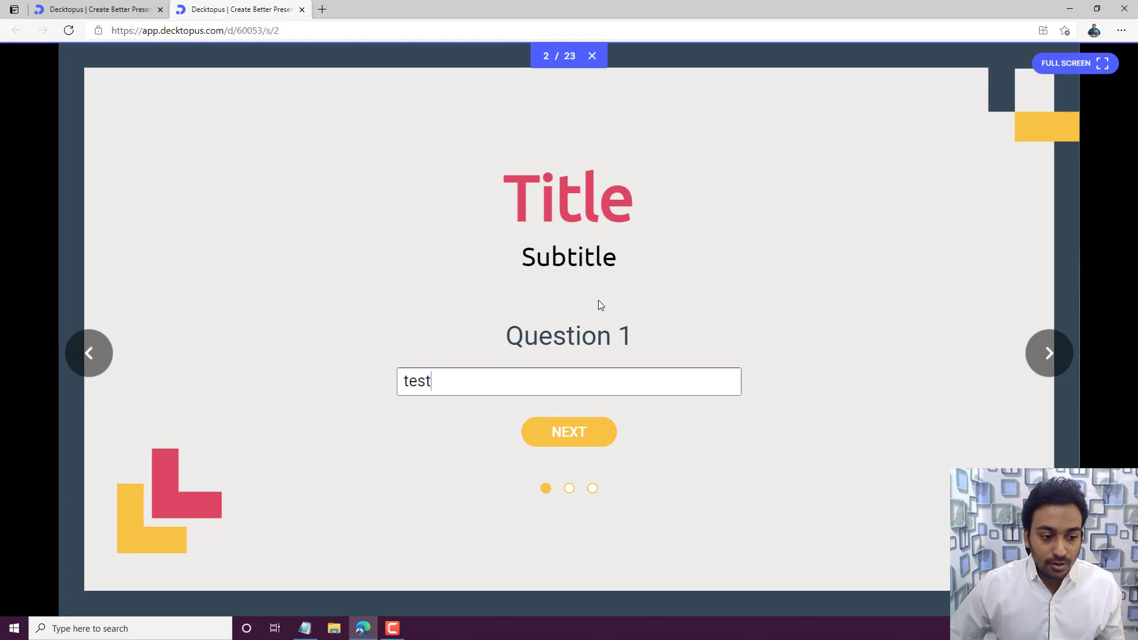
left_click(577, 438)
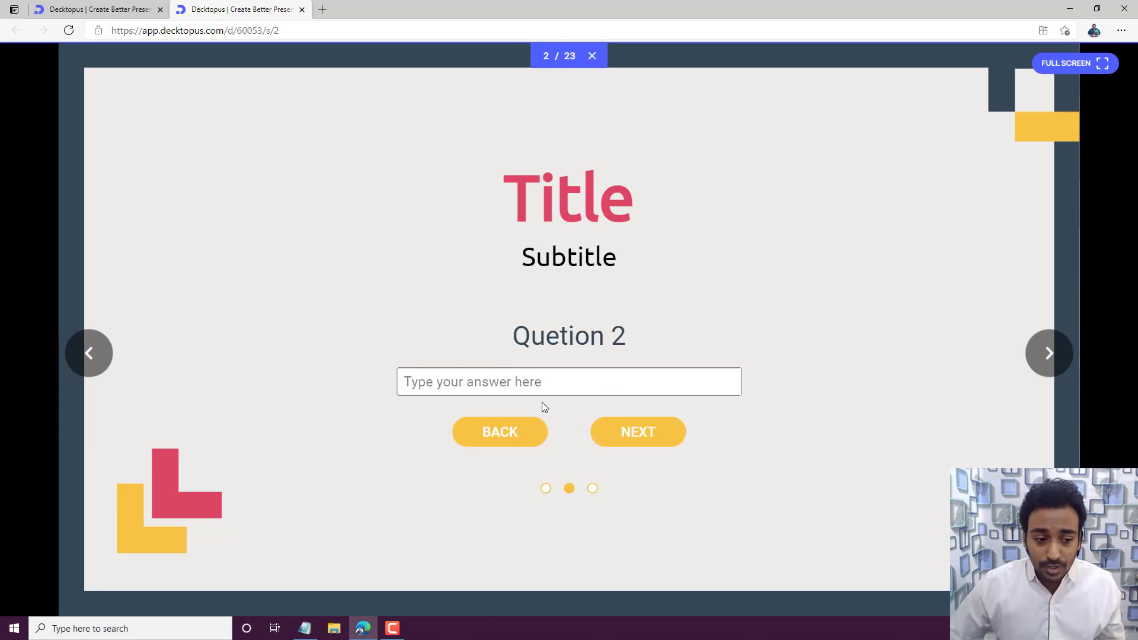
type("test 1")
left_click(636, 432)
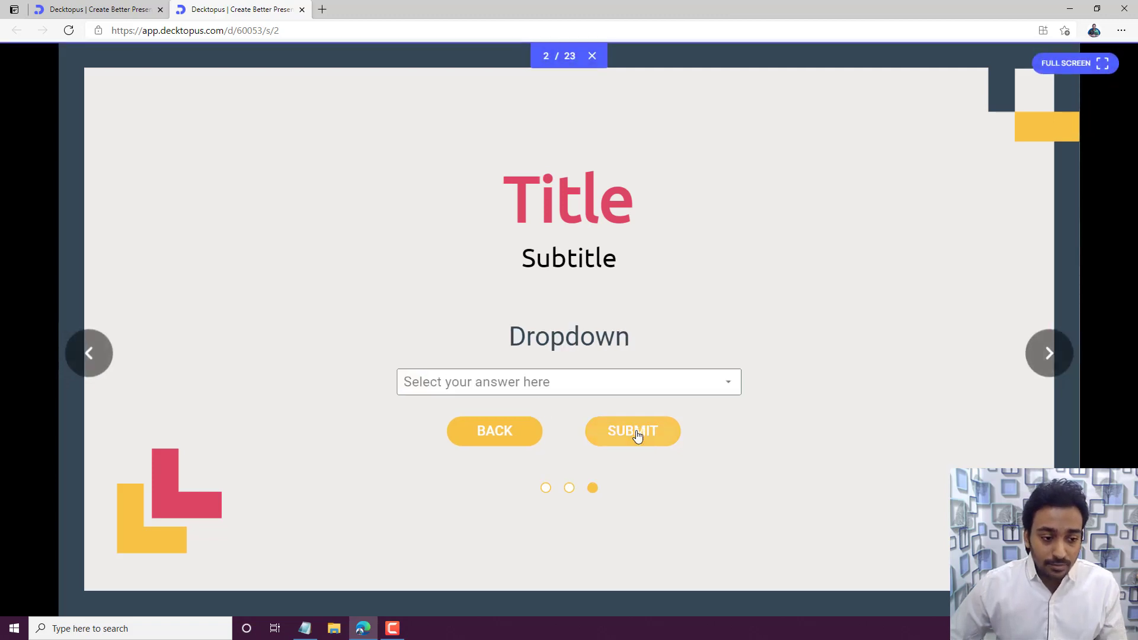
Step: Choose "Option 1" for the Dropdown question, submit the form and close the presentation playback
left_click(491, 394)
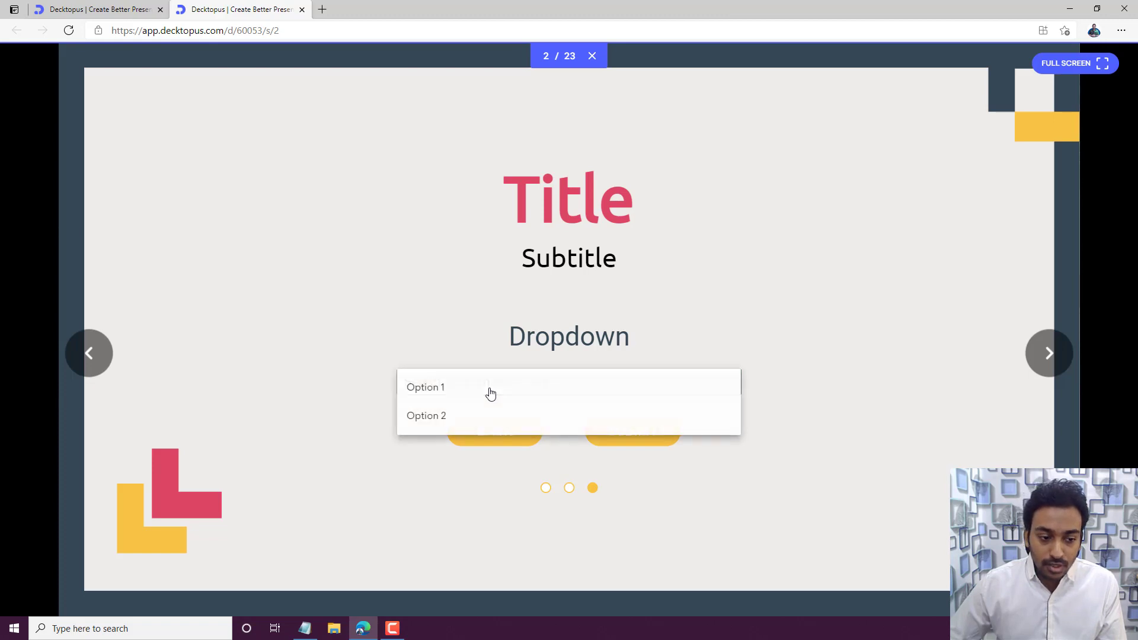
left_click(438, 386)
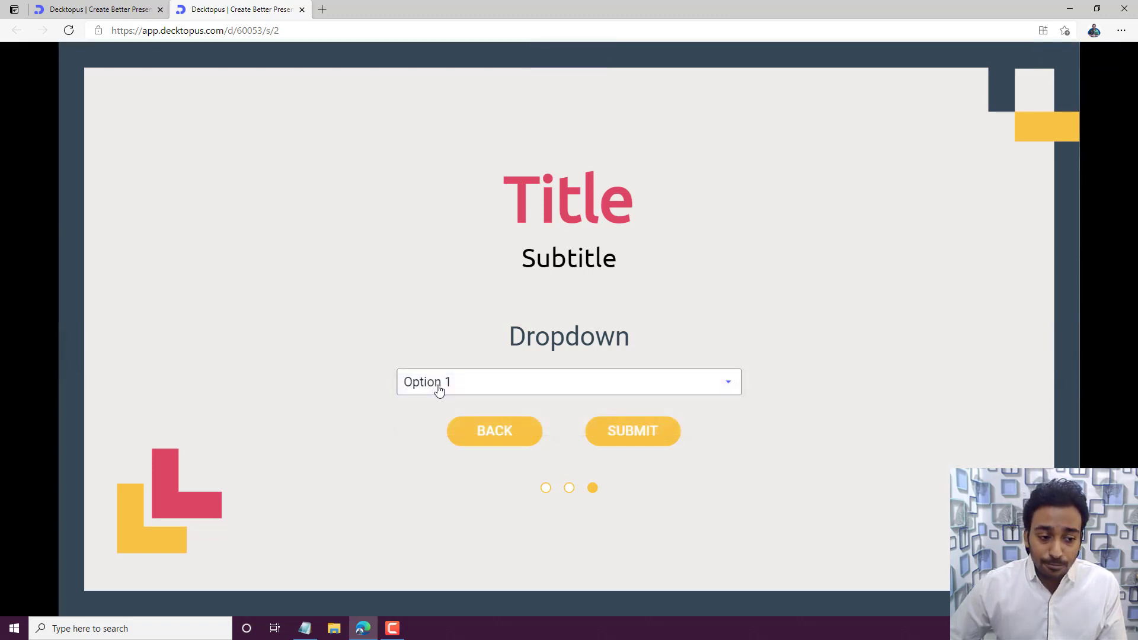
left_click(624, 432)
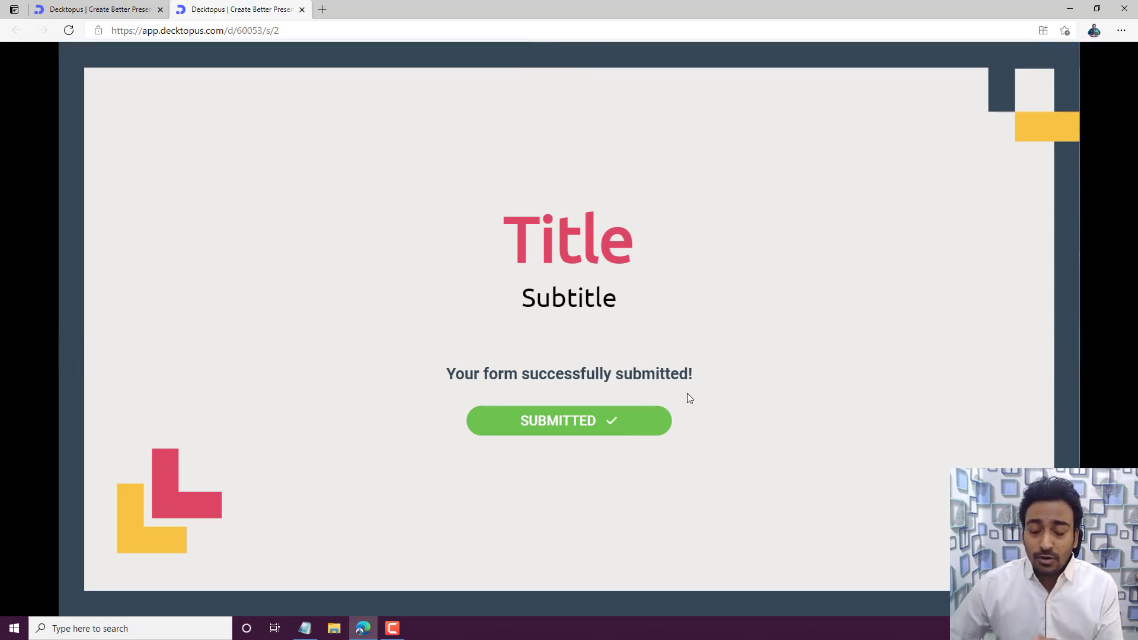
left_click(302, 9)
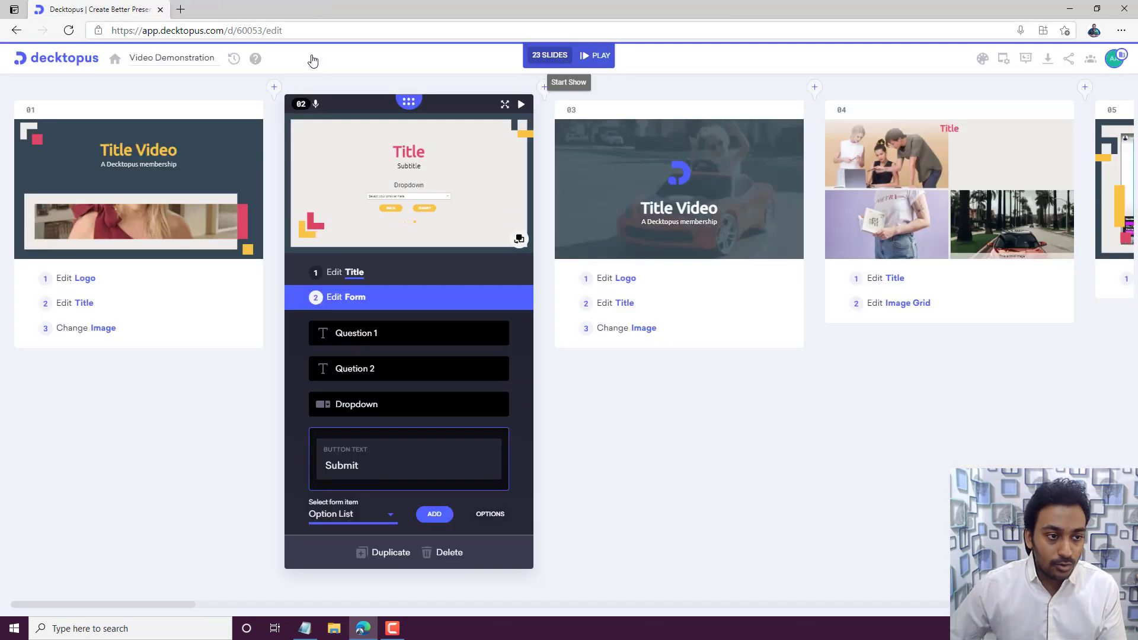
left_click(225, 31)
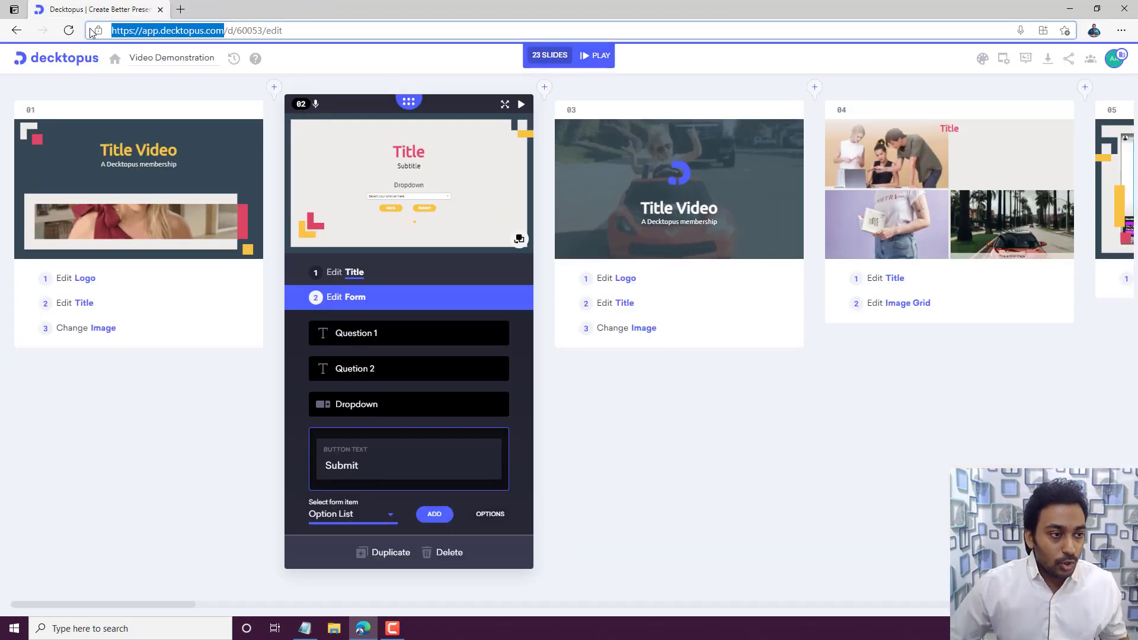
left_click(180, 10)
type("https://app.decktopus.com")
key("Return")
Step: View the form response notification email in the mail.png image, then return to the decks dashboard
left_click(143, 11)
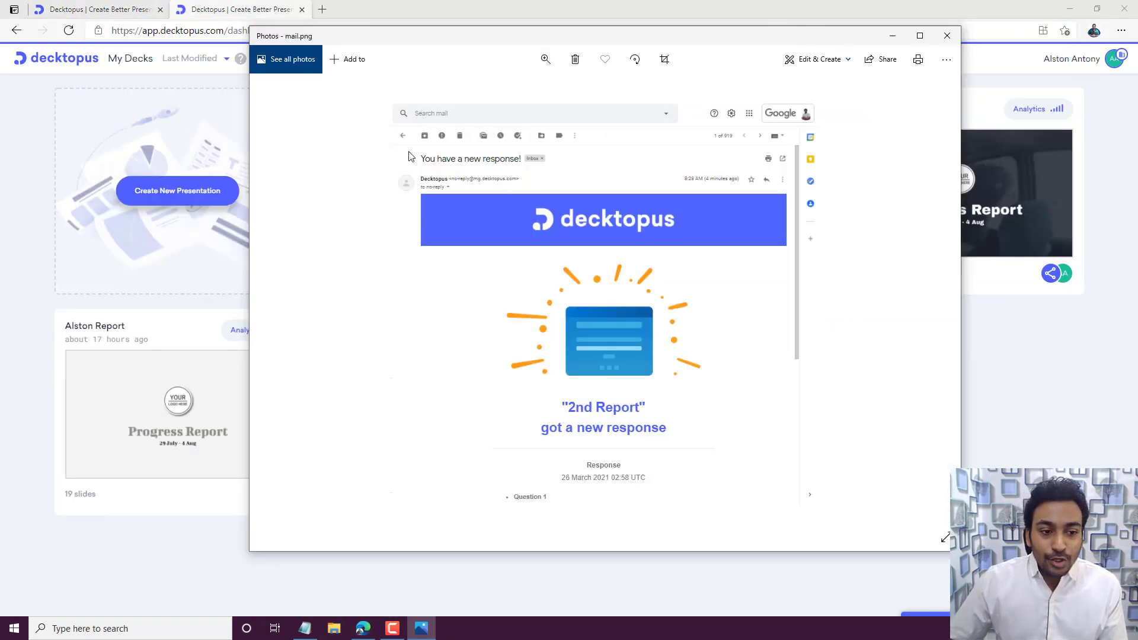
left_click_drag(718, 38, 704, 56)
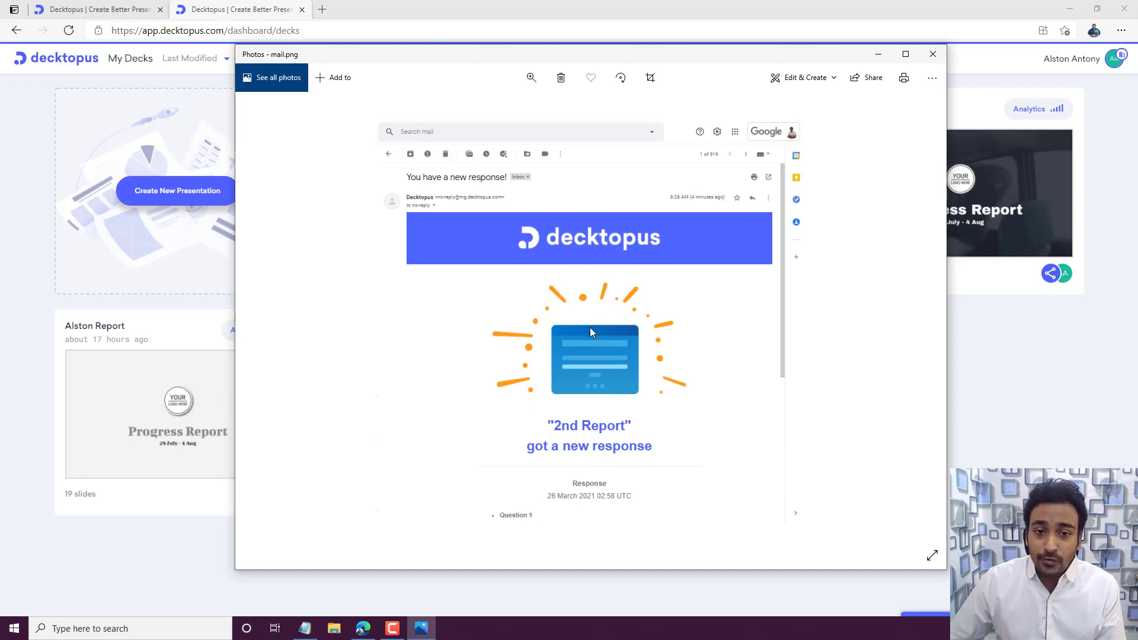
left_click(1000, 323)
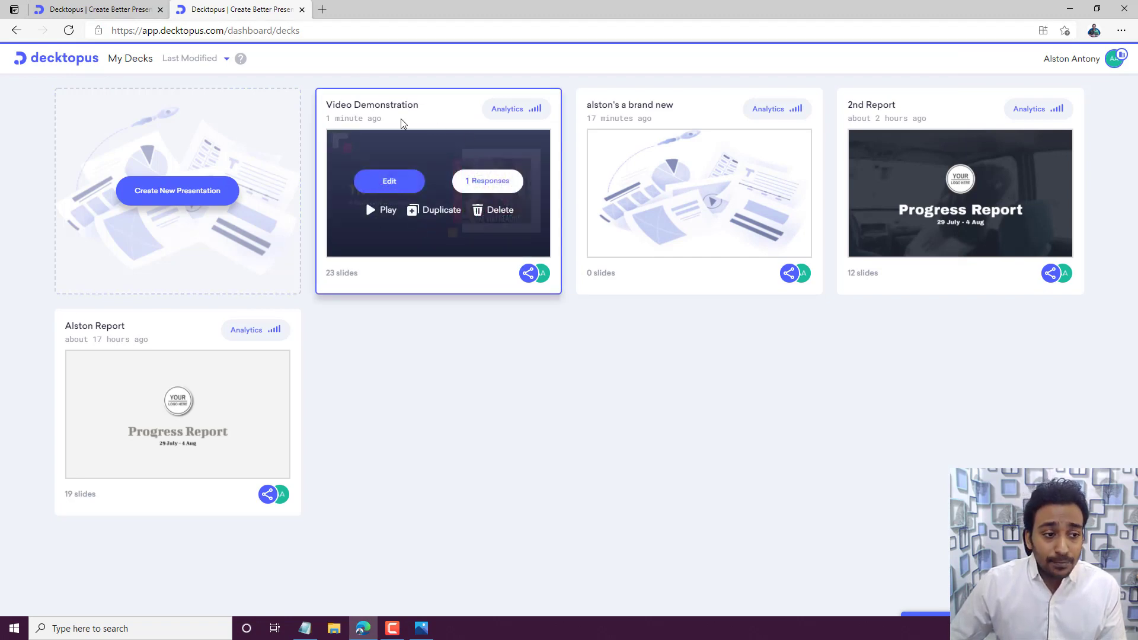
Step: View the form responses of the Video Demonstration deck, then go back to the deck editor
mouse_move(356, 105)
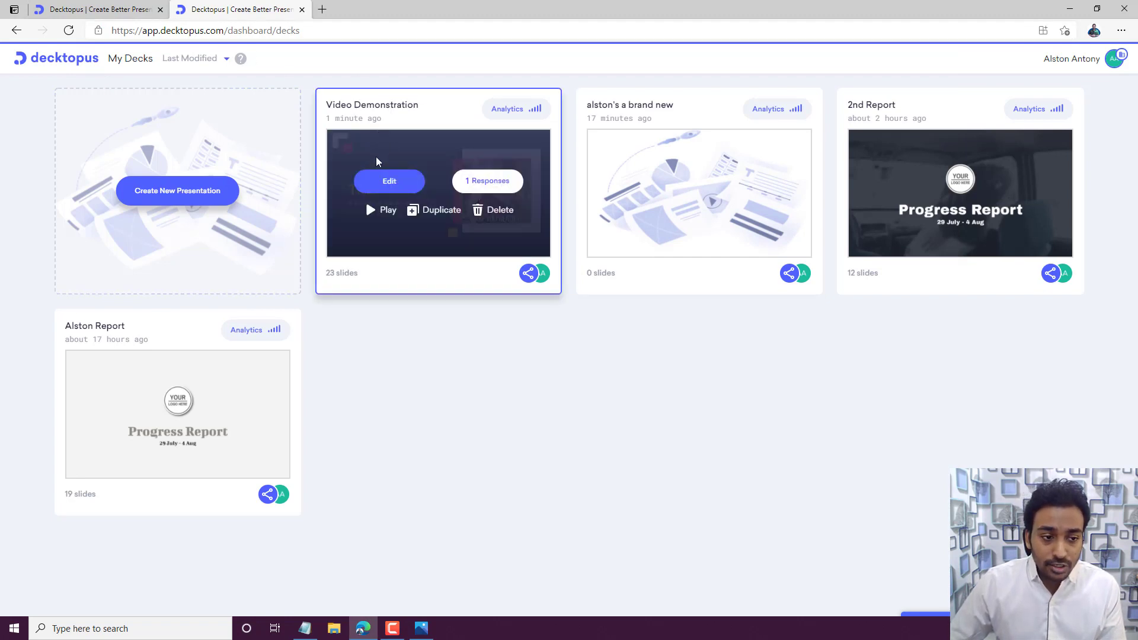
mouse_move(453, 119)
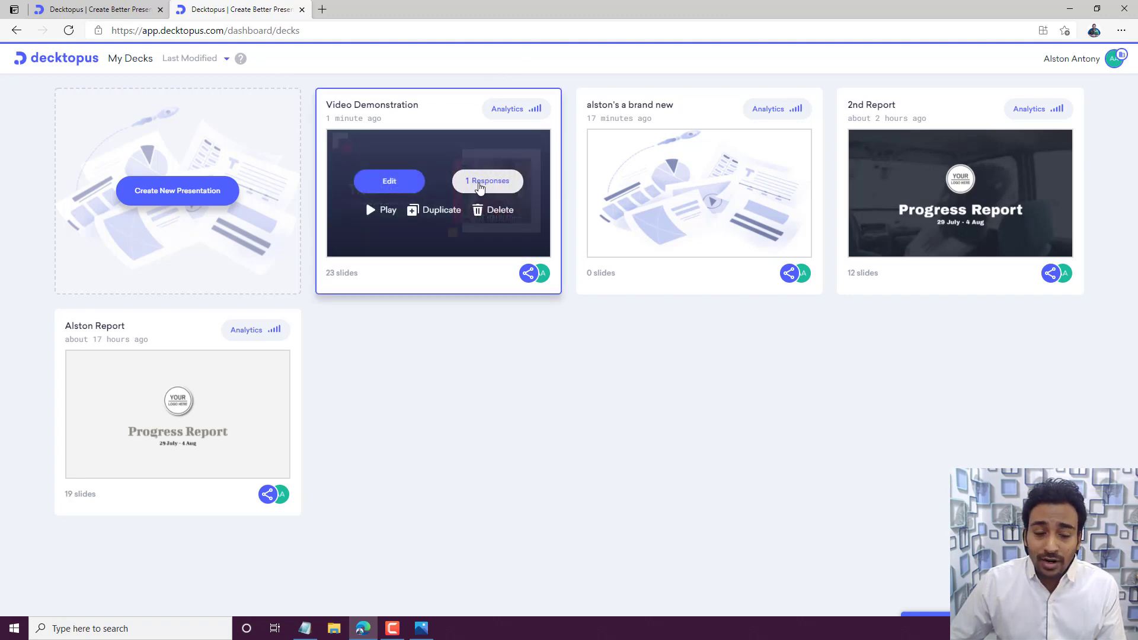
left_click(480, 186)
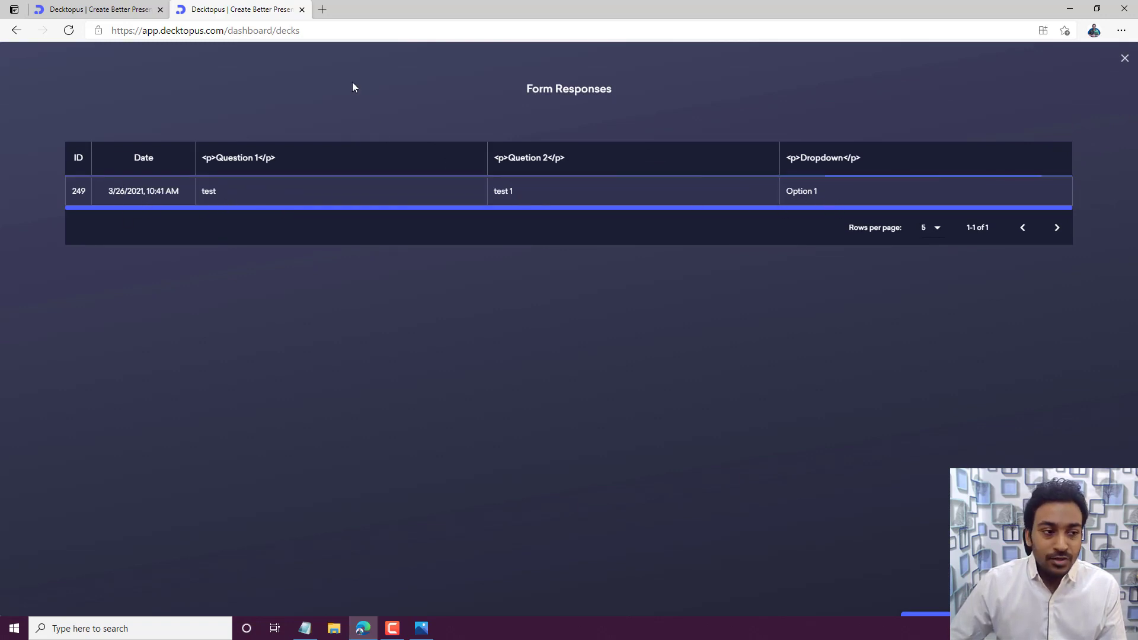
left_click(302, 10)
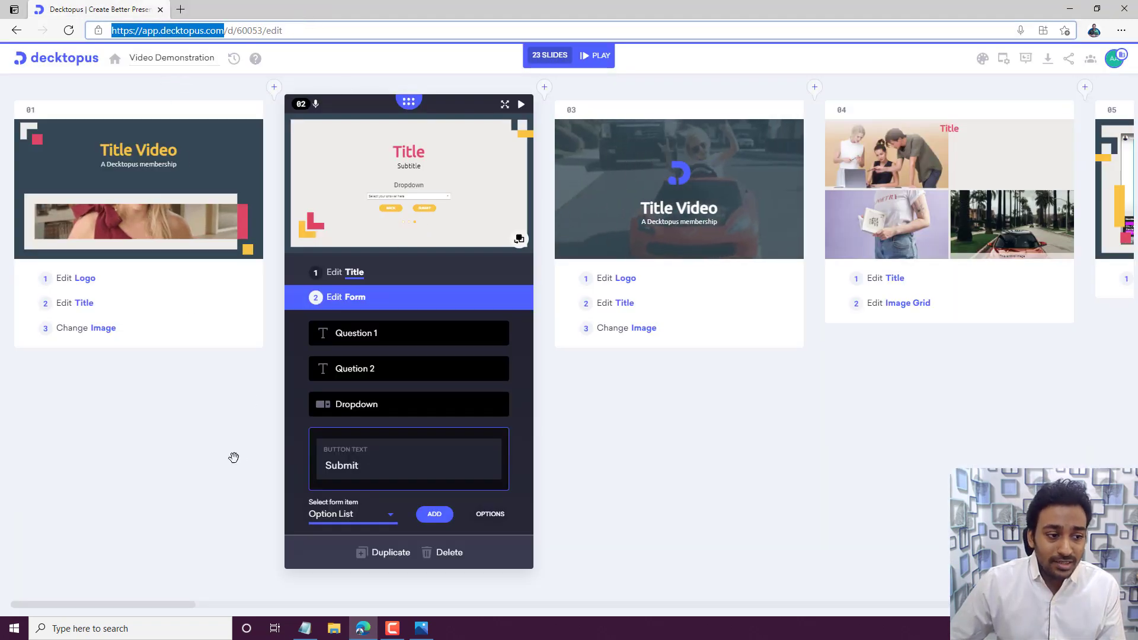
left_click(214, 443)
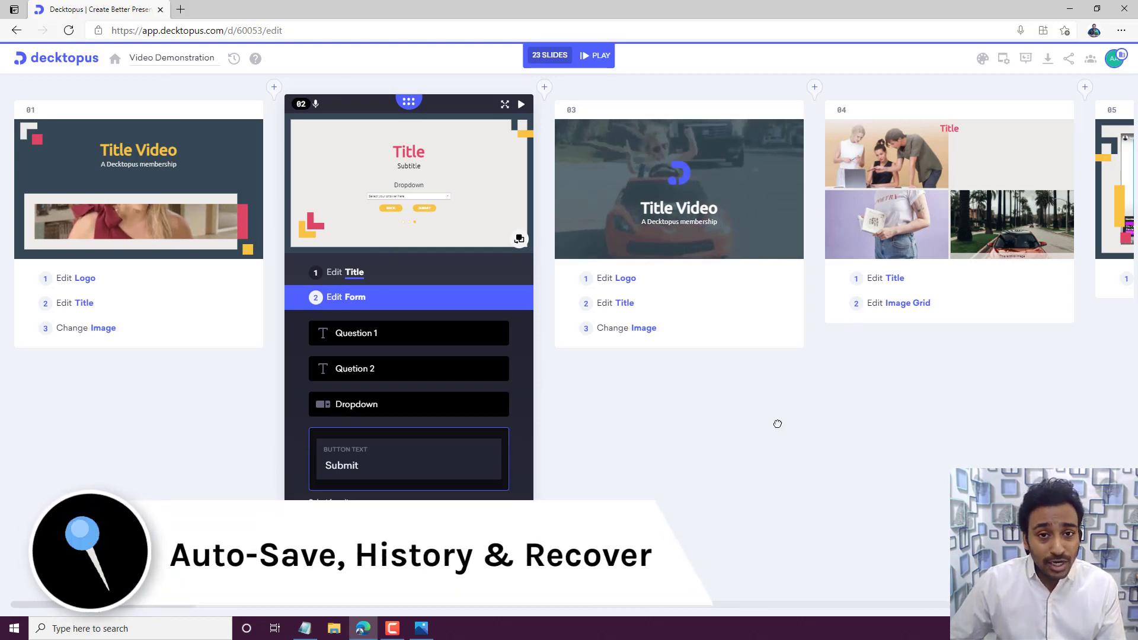
Step: Open the deck's version history and preview several earlier versions from March 26
left_click(234, 60)
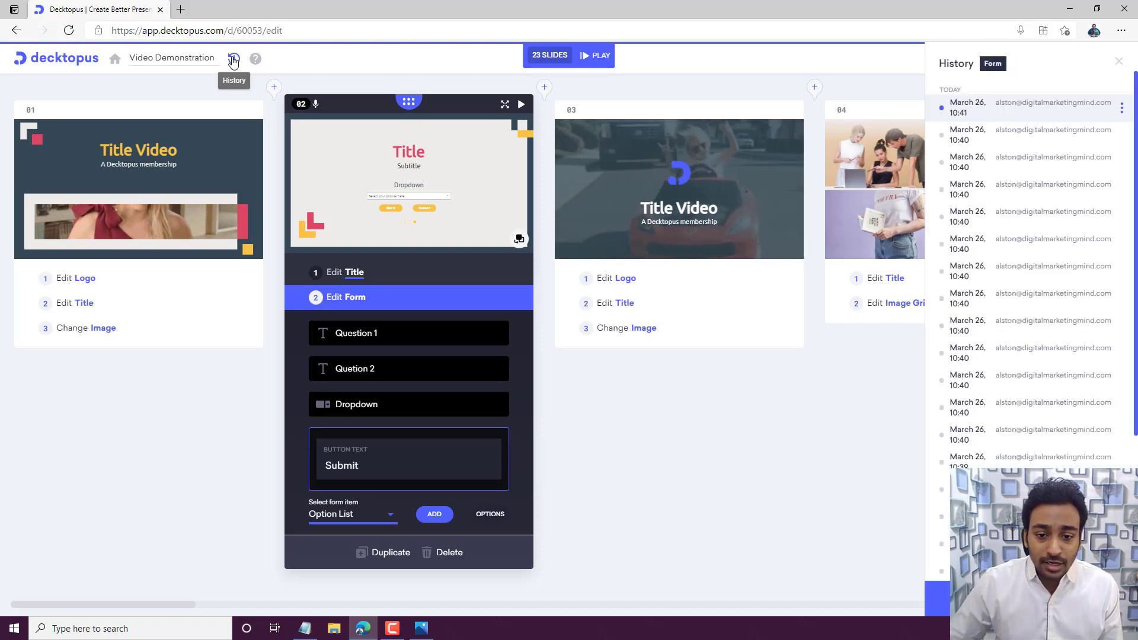
left_click(1034, 134)
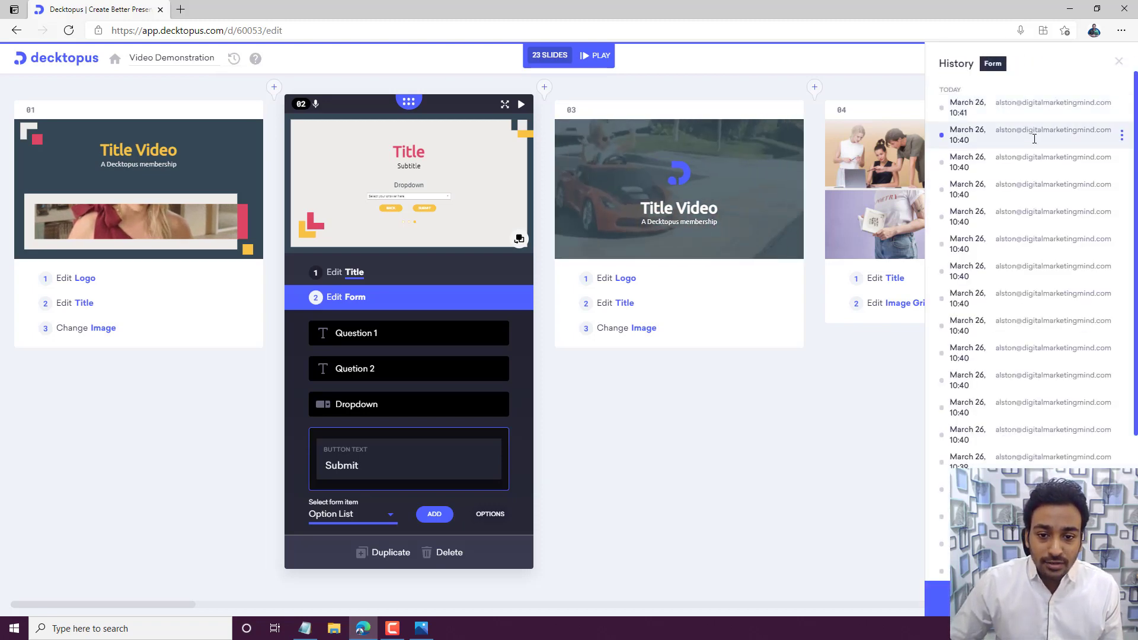
left_click(1023, 216)
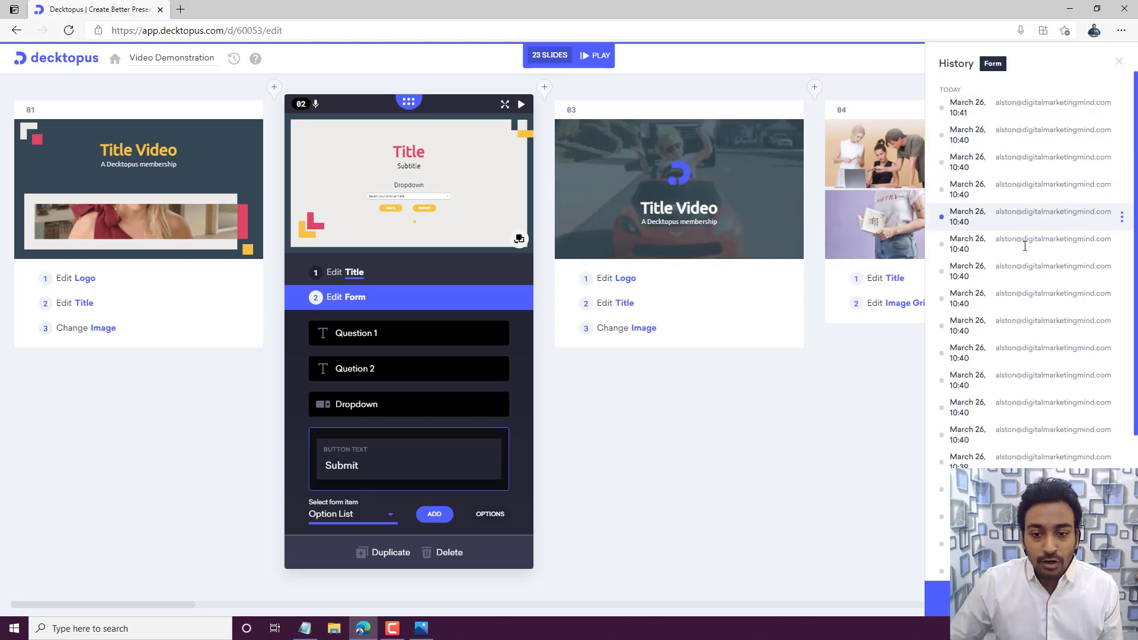
left_click(1032, 270)
left_click(1044, 325)
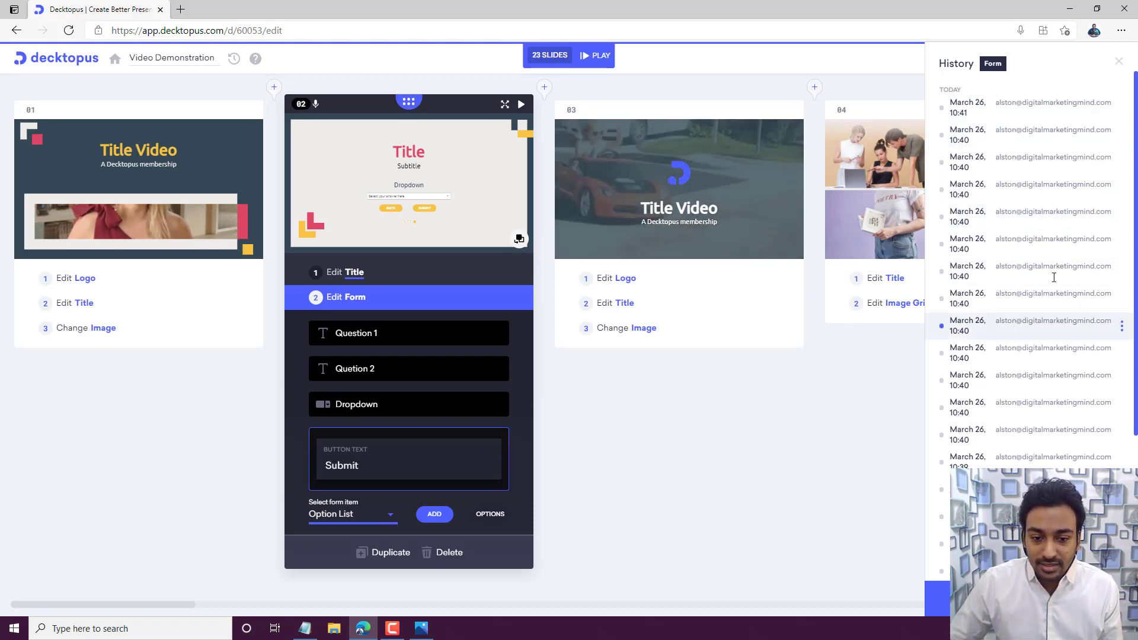
scroll(1033, 352, "down", 3)
left_click(1029, 392)
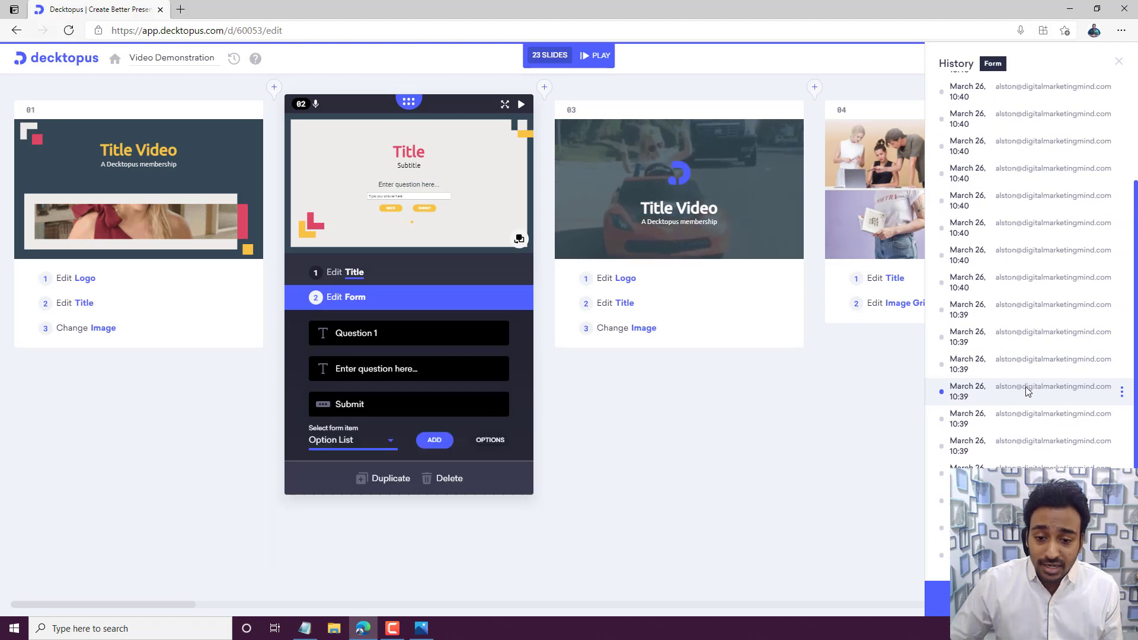
Step: Select a March 26, 10:40 version in the history and name it "before adding form"
left_click(1106, 87)
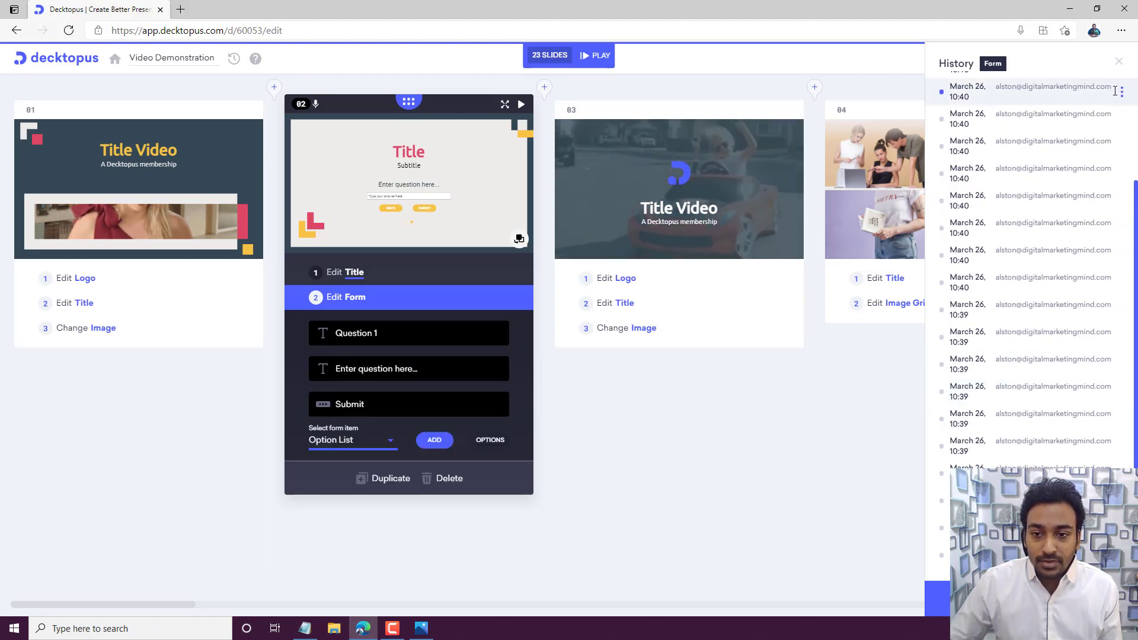
left_click(1122, 95)
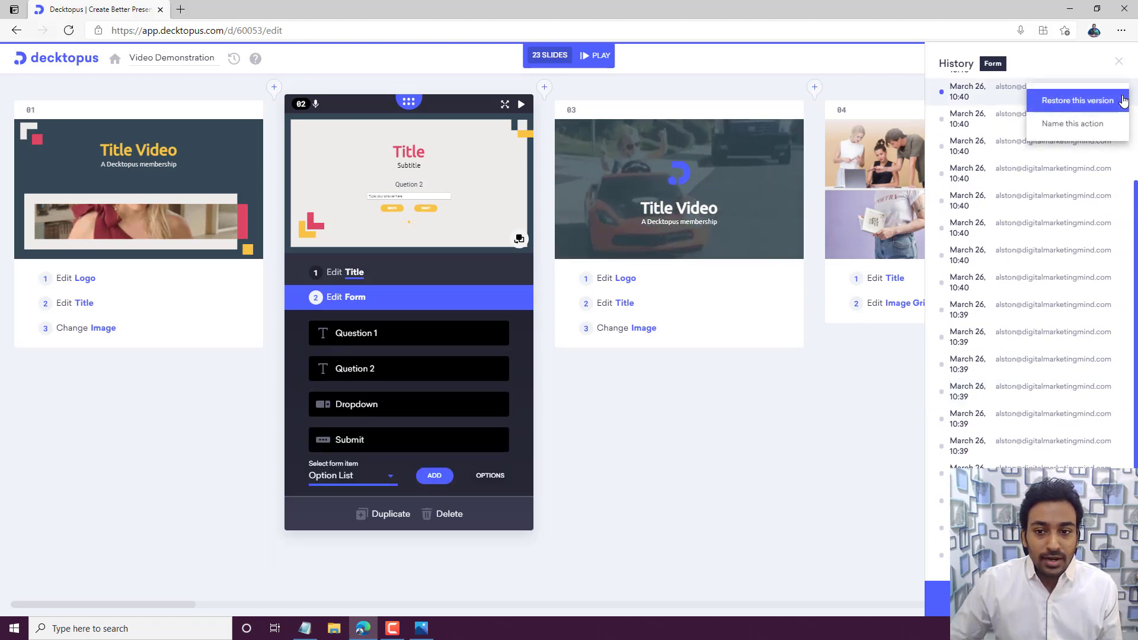
left_click(1048, 123)
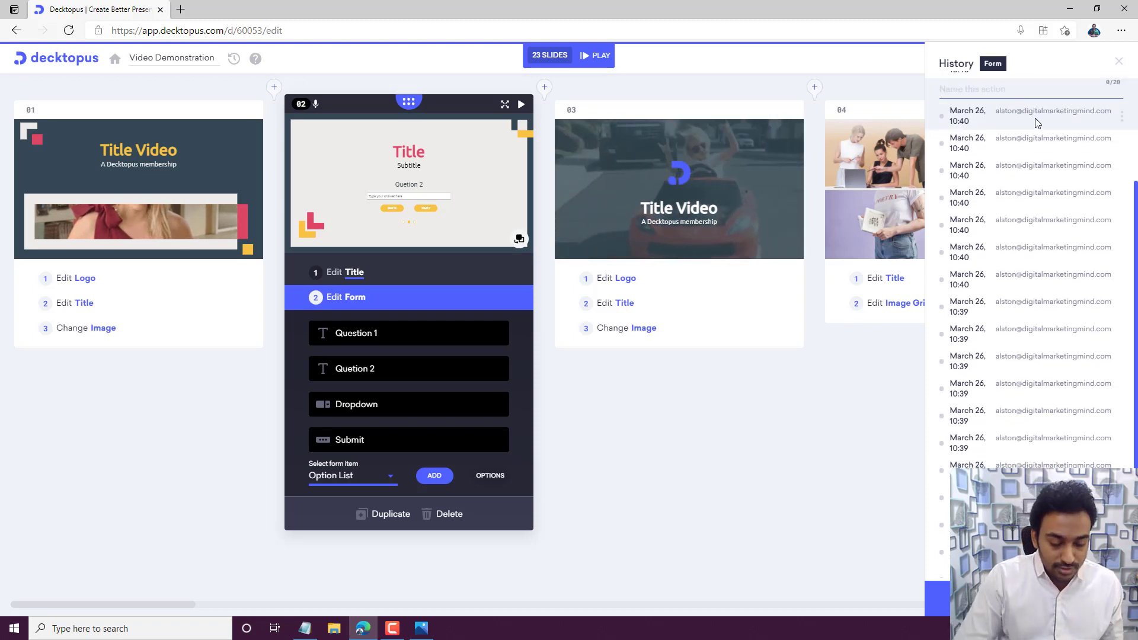
type("before adding form")
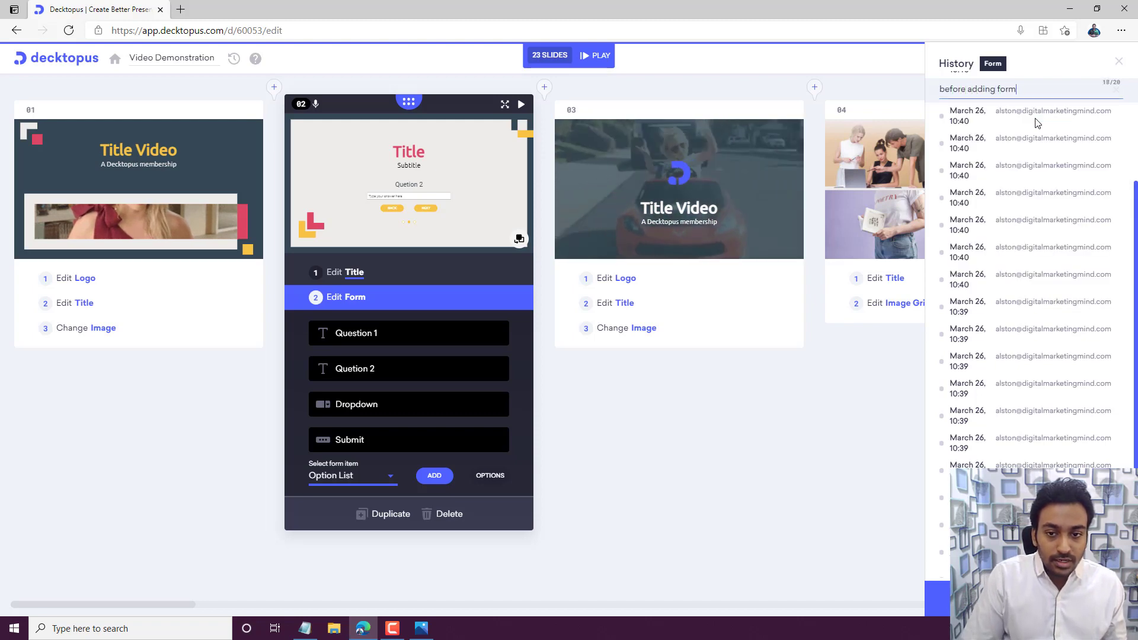
key("Return")
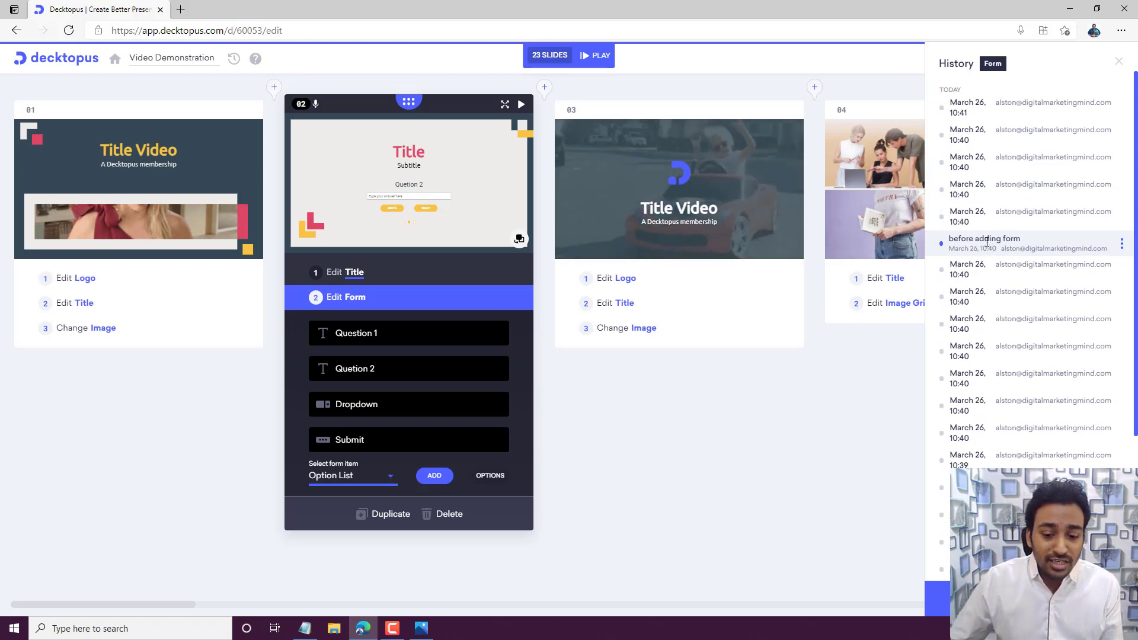
Step: Close the version history and delete the form slide, slide 02
left_click(569, 504)
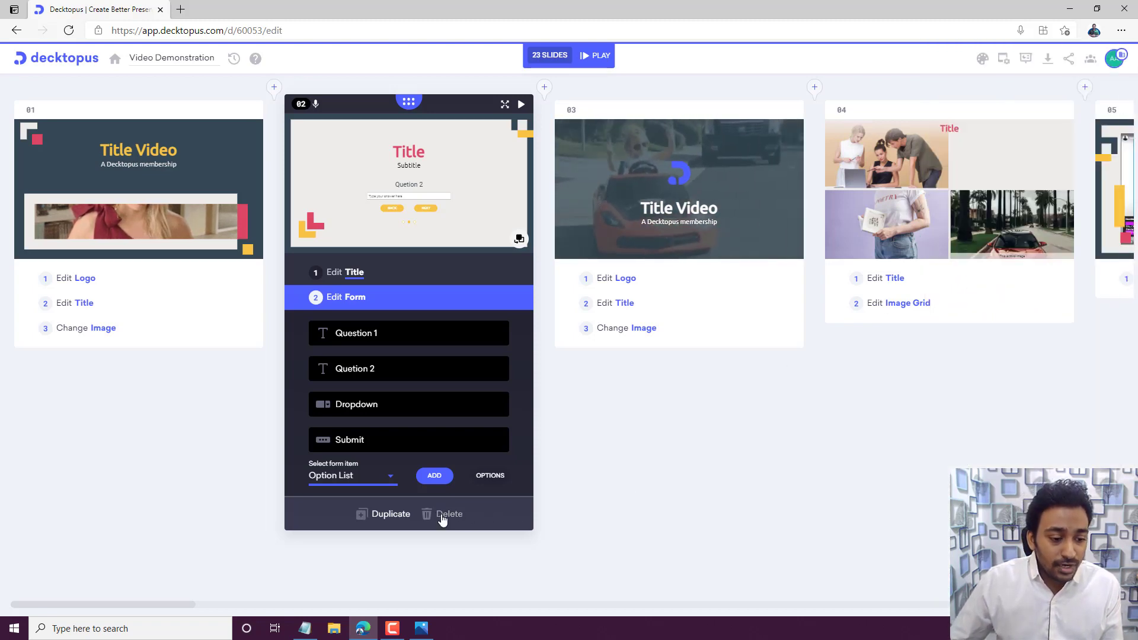
left_click(442, 516)
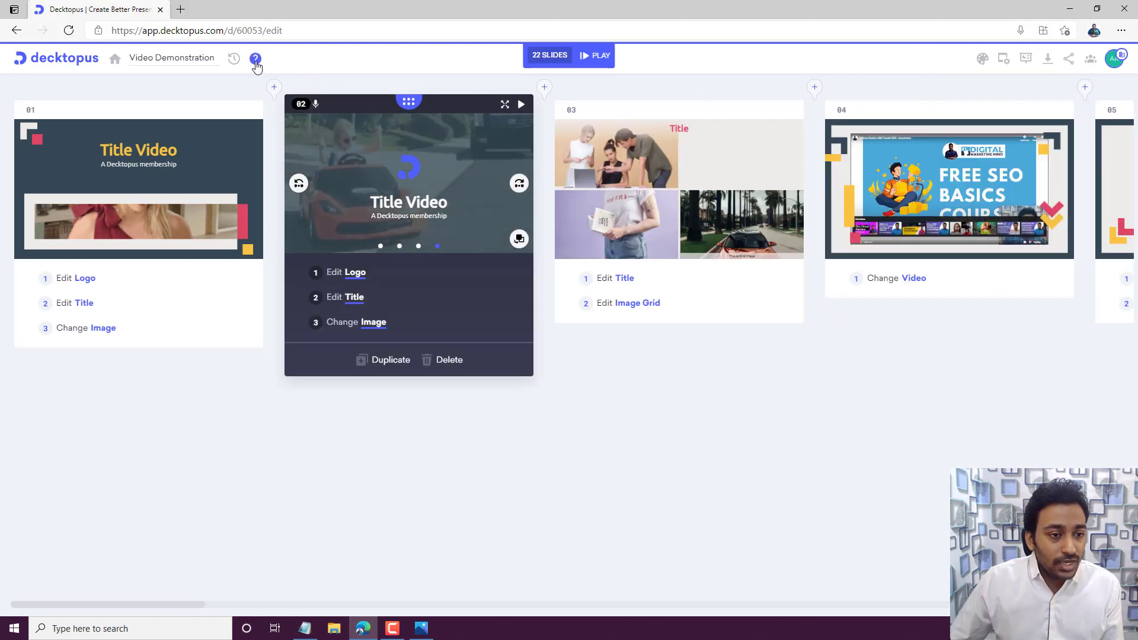
Step: Open the deleted slides from the deck's history and restore the deleted Form slide
left_click(255, 58)
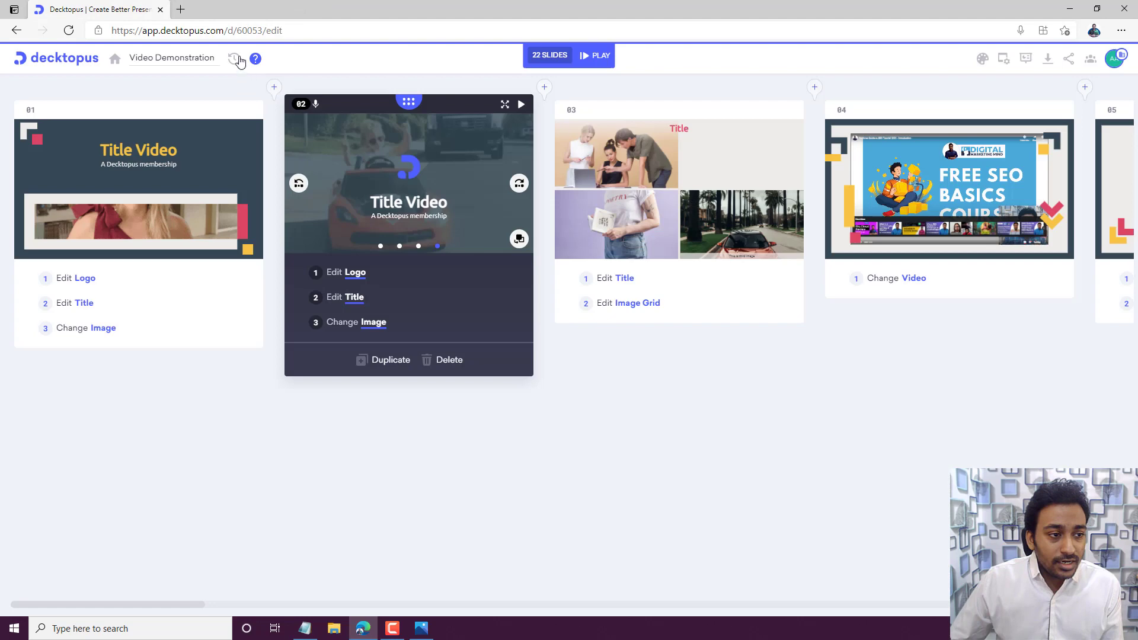
left_click(234, 58)
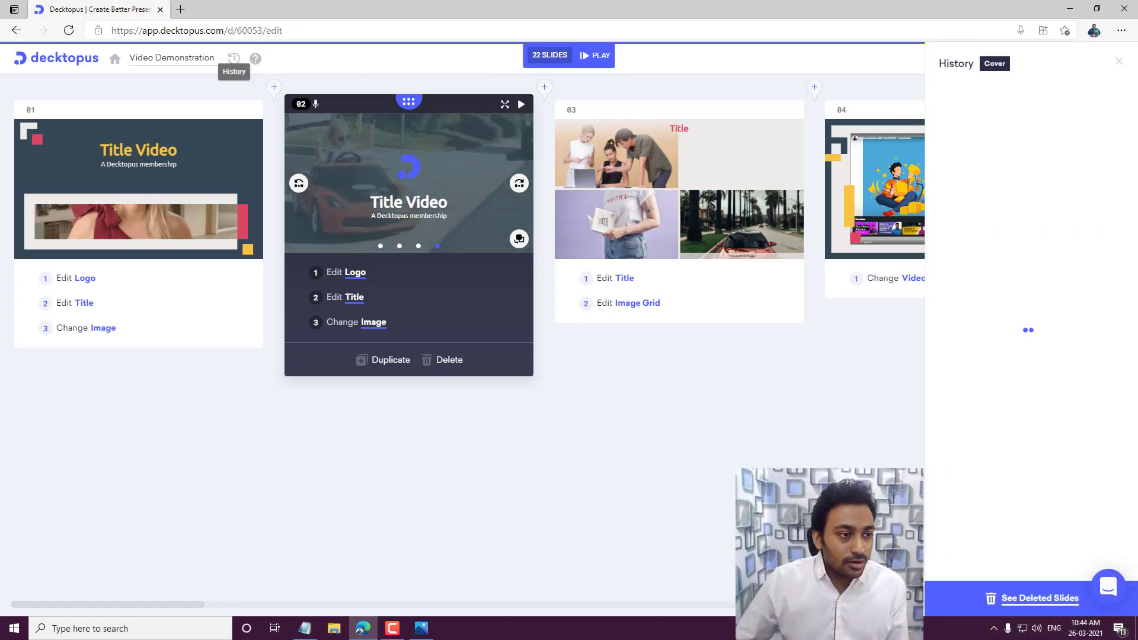
left_click(1016, 600)
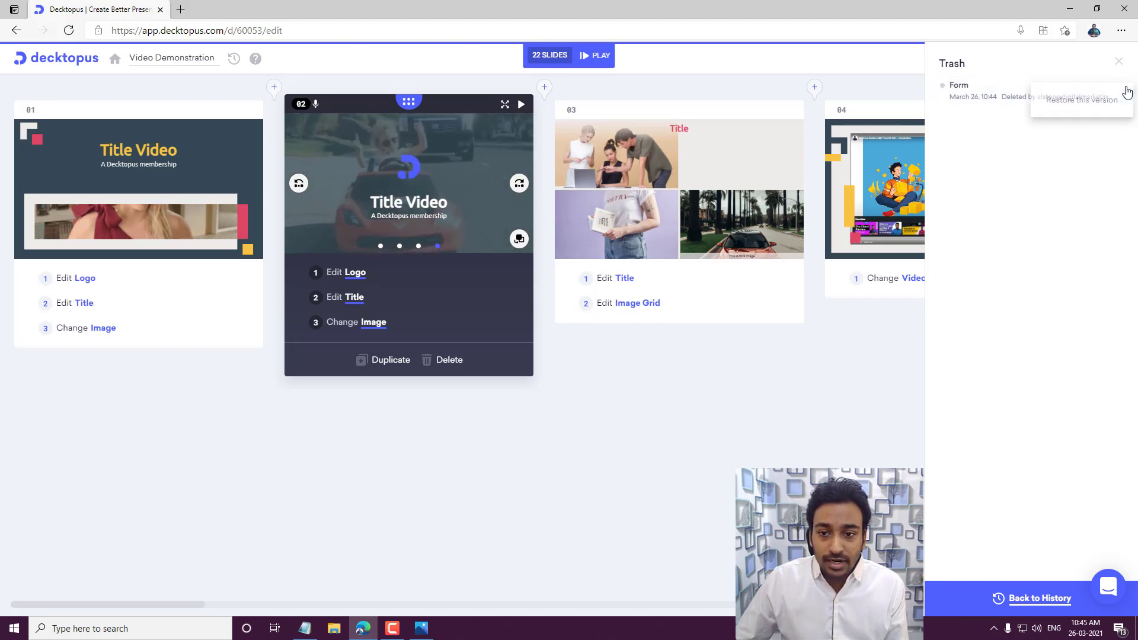
left_click(1126, 92)
left_click(1100, 100)
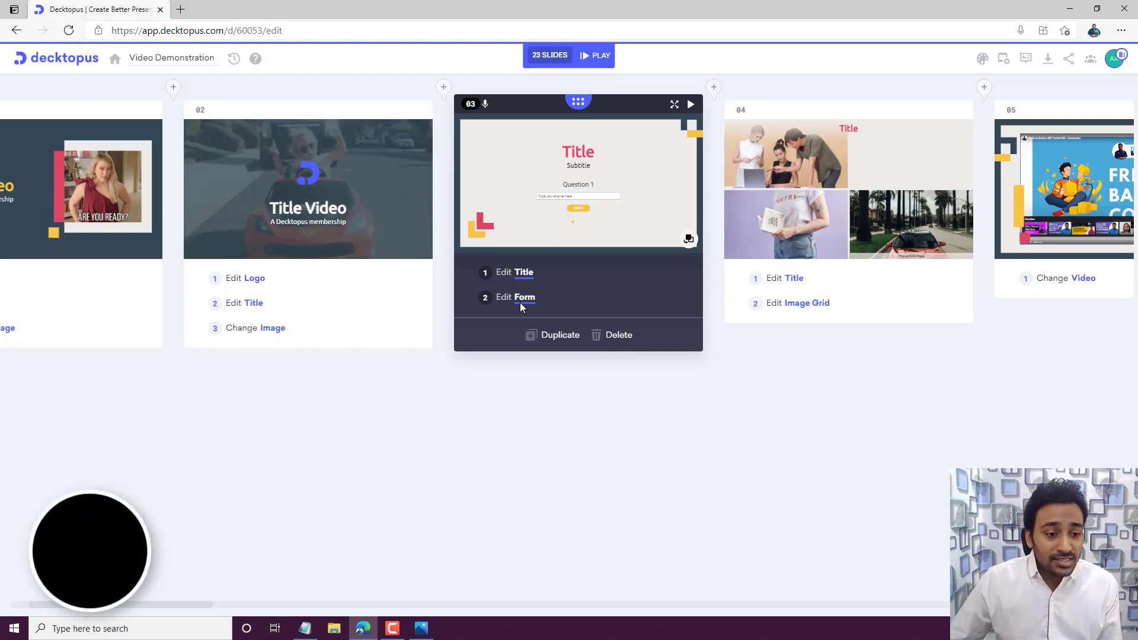
Step: Open the design customization, try several color palettes on the deck, and apply the orange and slate-grey palette
left_click(982, 60)
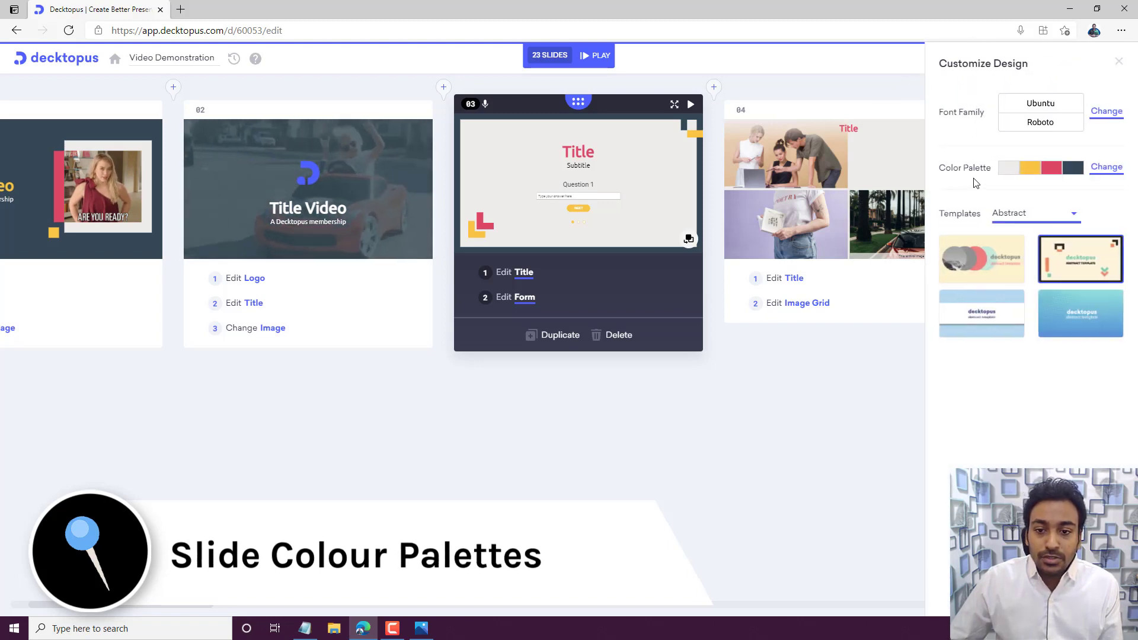
left_click(1103, 168)
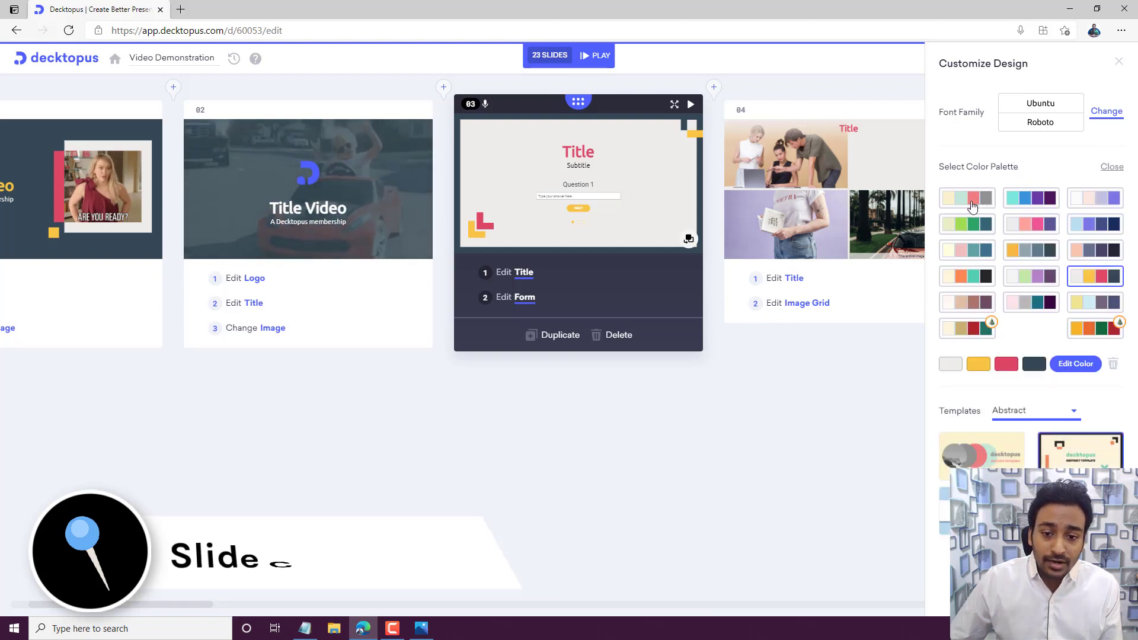
left_click(1036, 204)
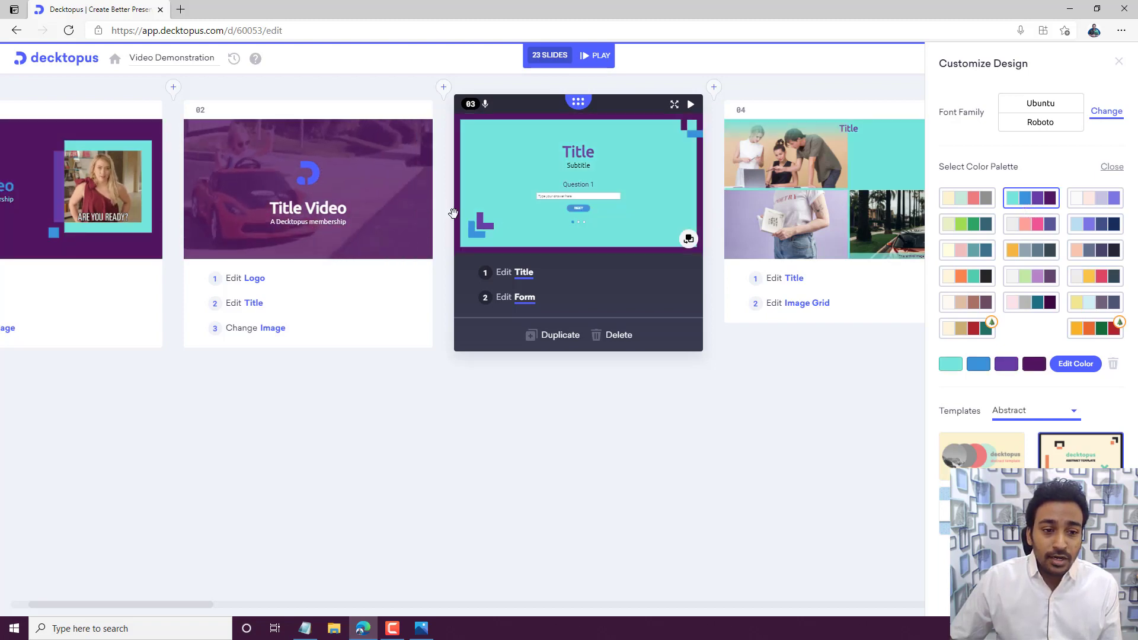
left_click(1031, 277)
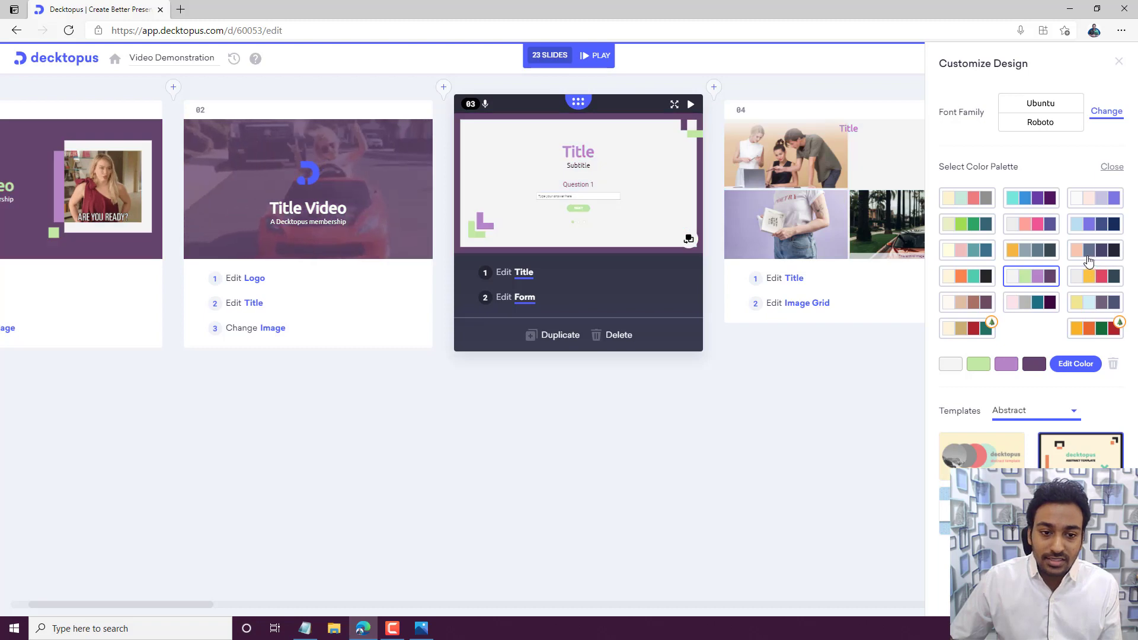
left_click(1086, 258)
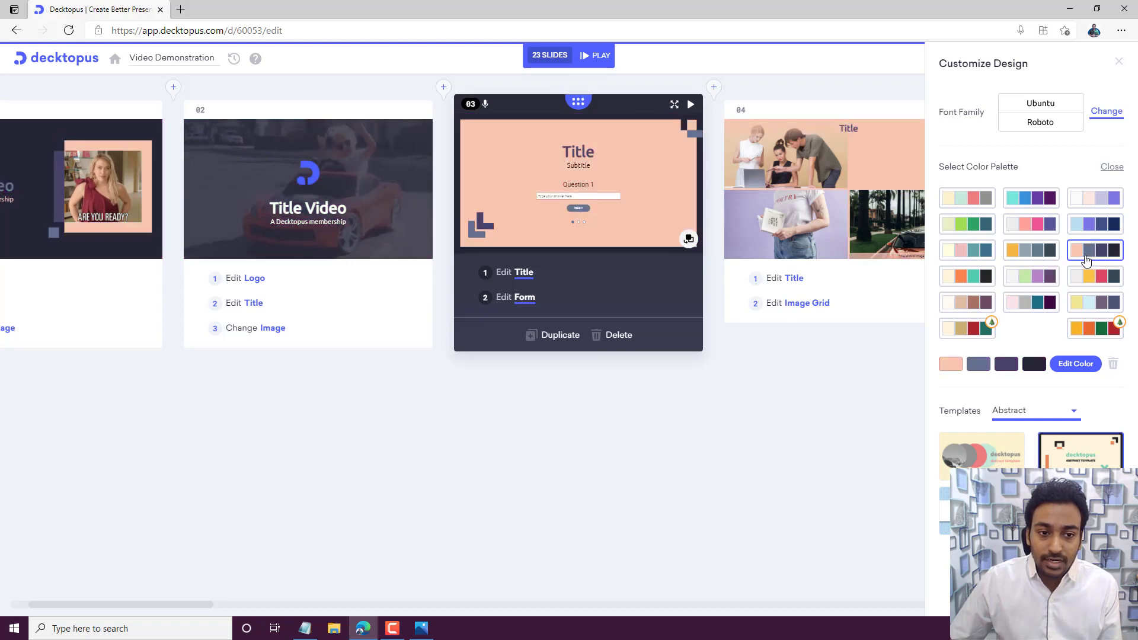
left_click(968, 224)
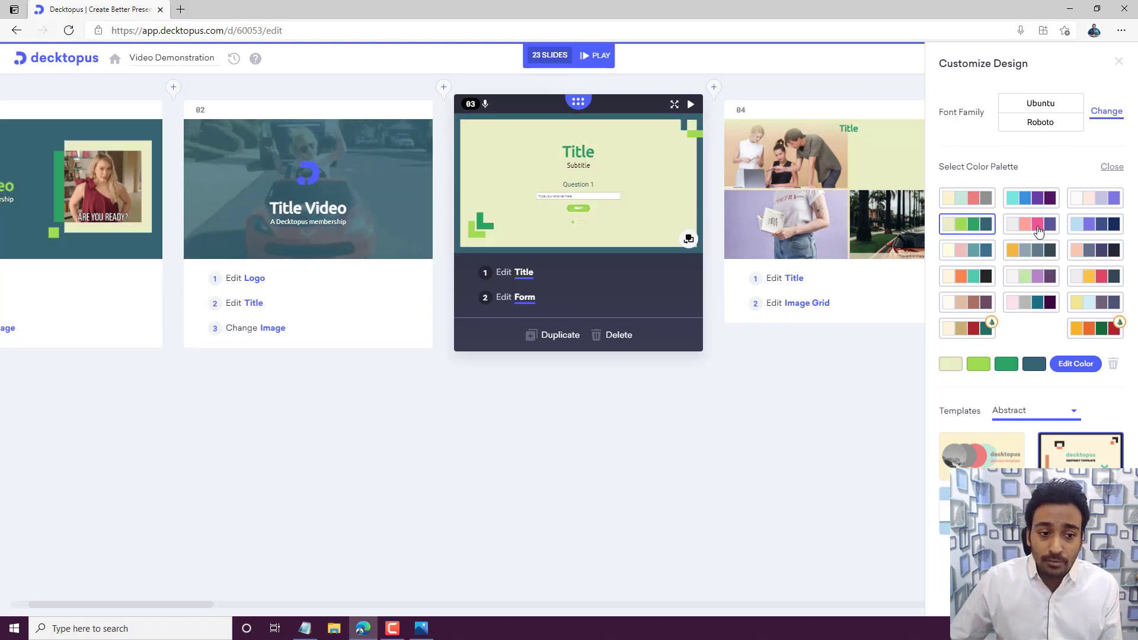
left_click(1035, 225)
left_click(1033, 252)
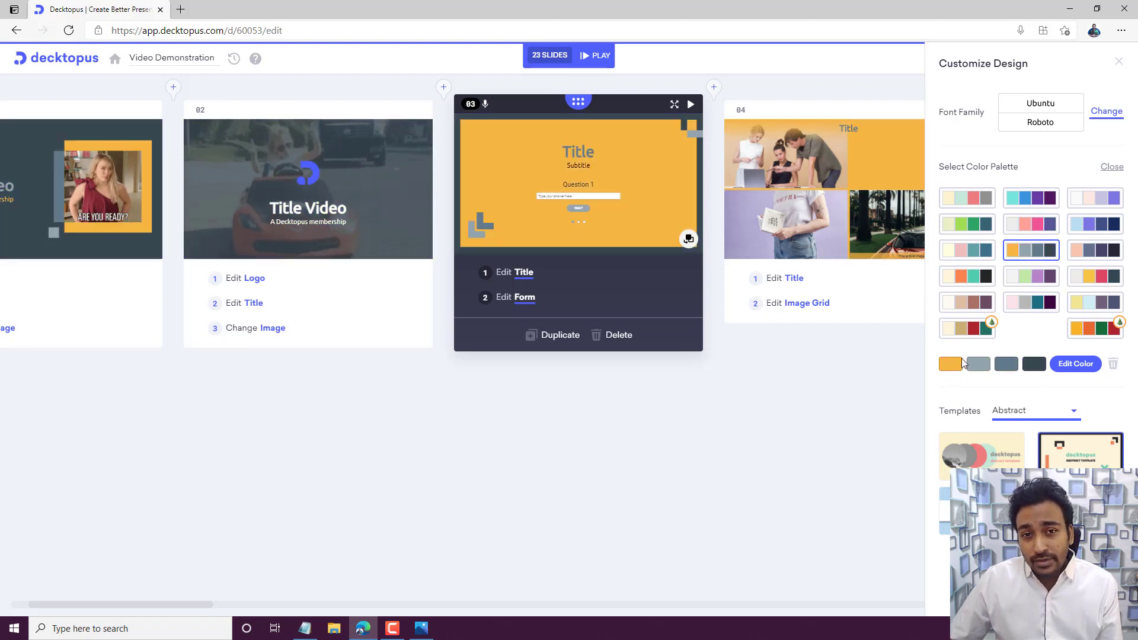
Step: Try custom palette colors, with #000000 as the first and a bright blue as the second, and close the color editor without saving
left_click(1061, 366)
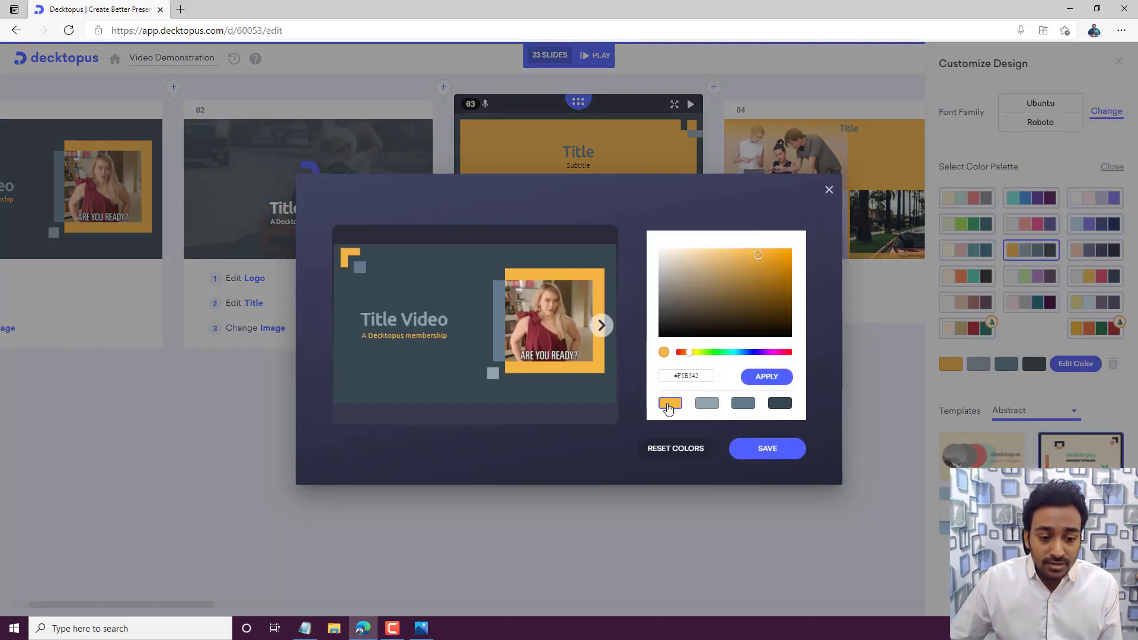
left_click_drag(688, 306, 661, 336)
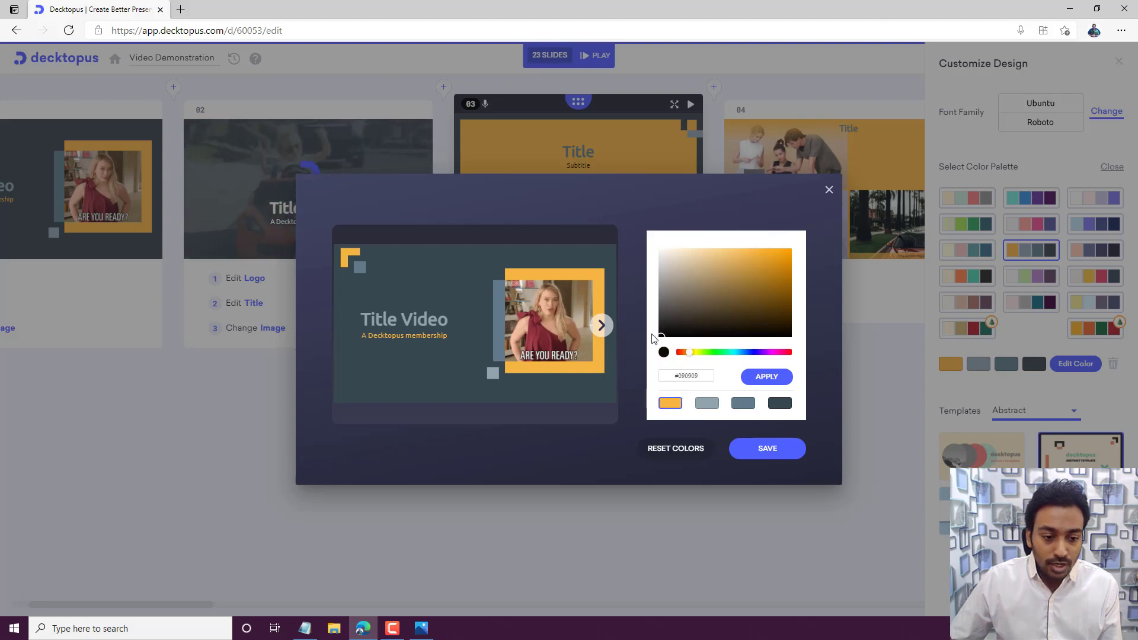
left_click(709, 409)
left_click(675, 407)
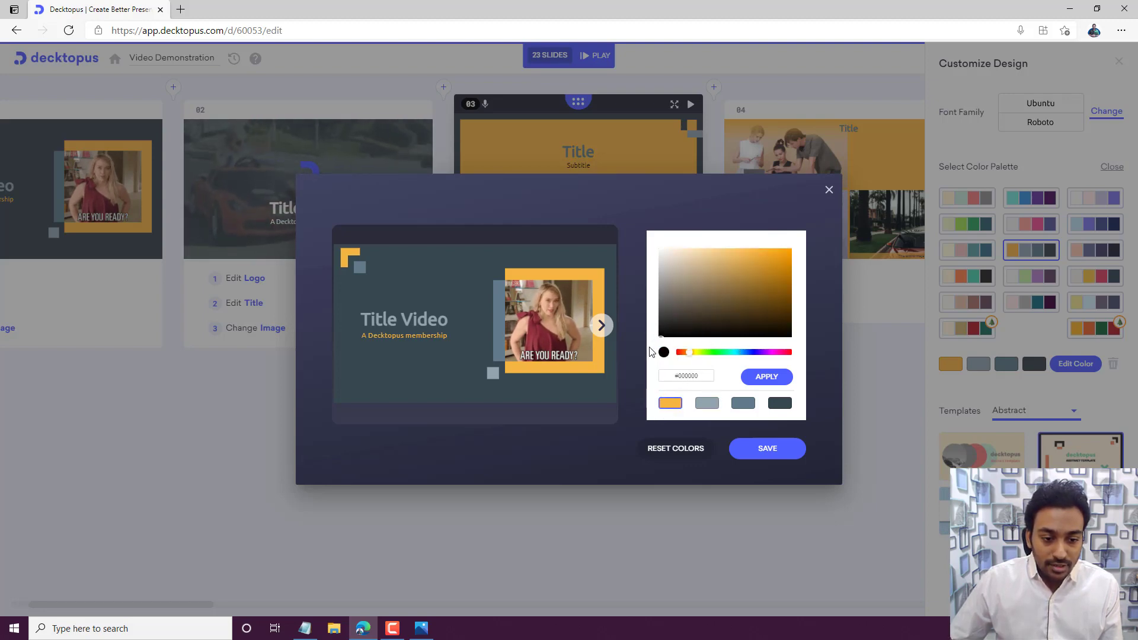
left_click(758, 377)
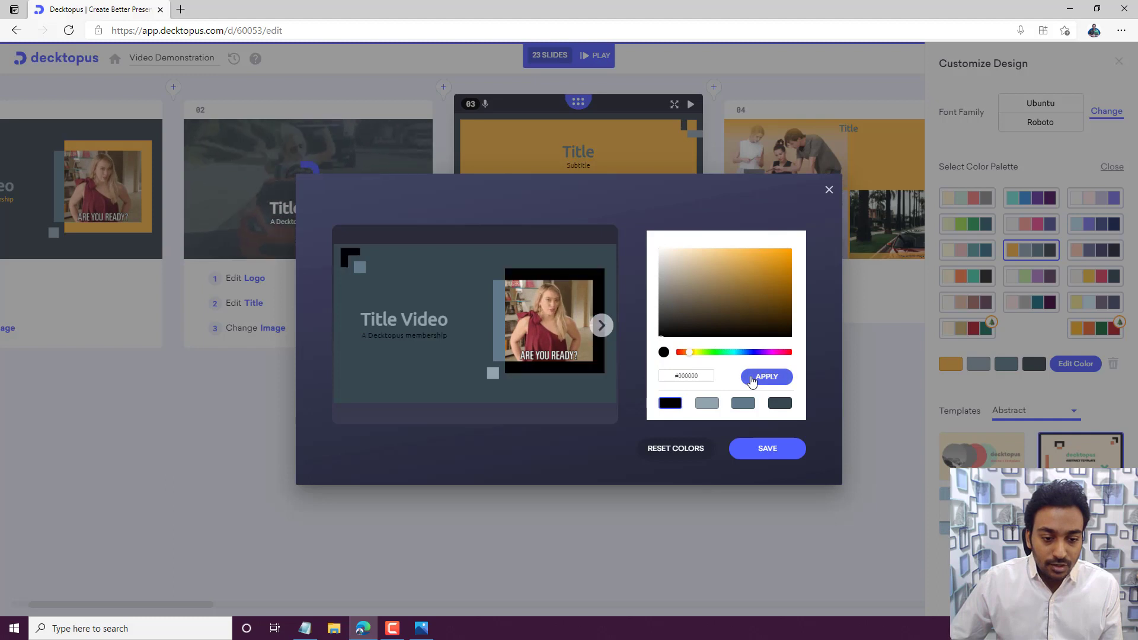
left_click(706, 405)
left_click_drag(709, 318, 779, 271)
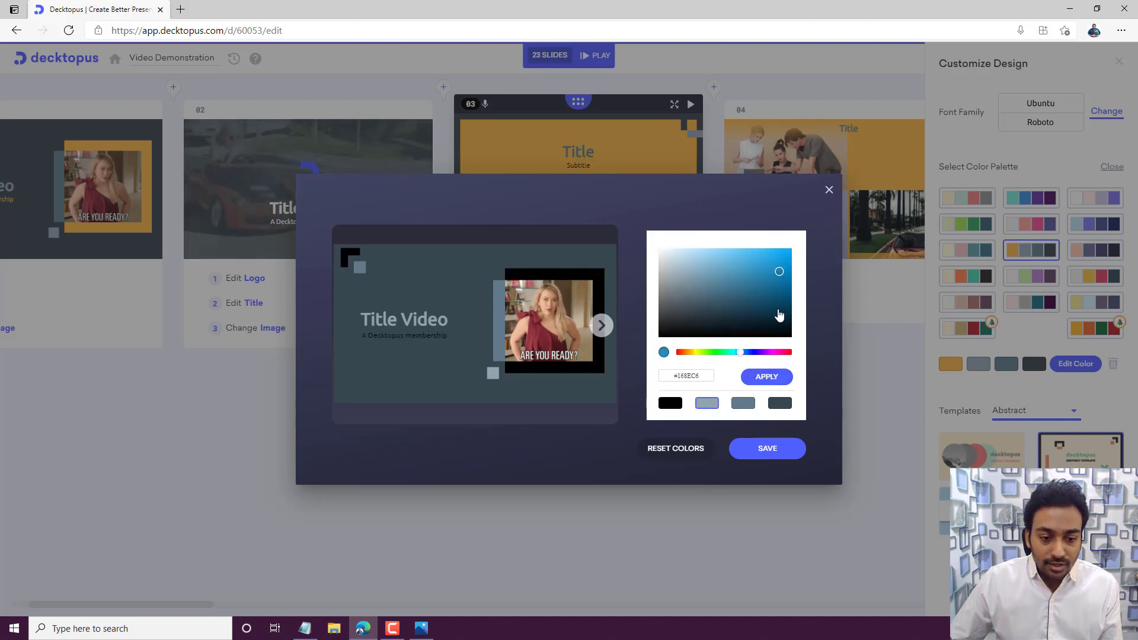
left_click(764, 377)
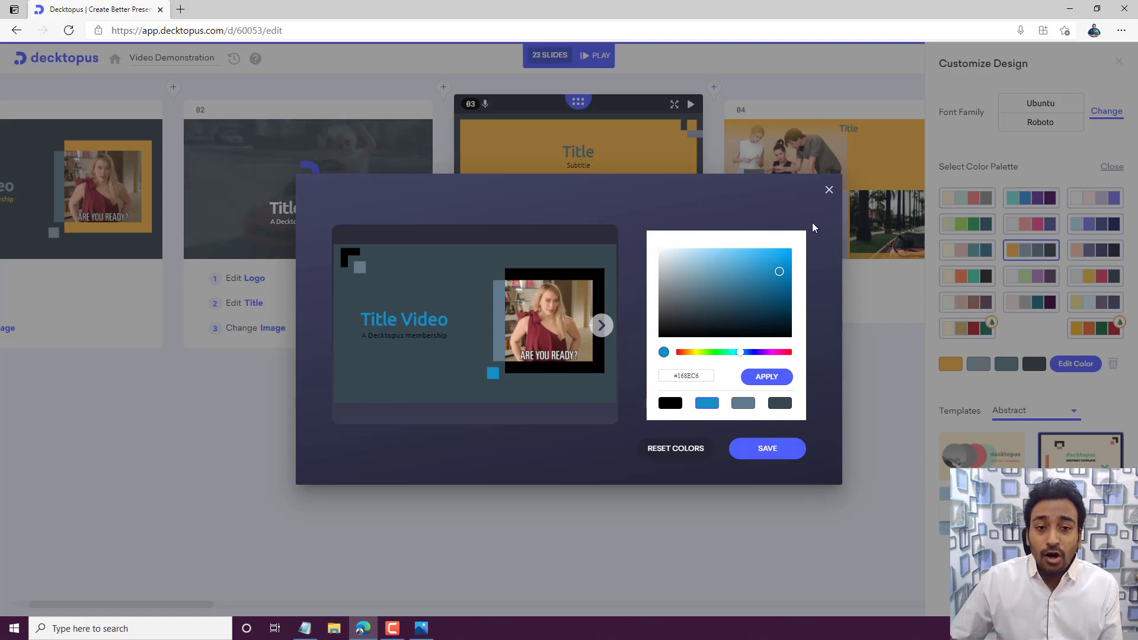
left_click(829, 191)
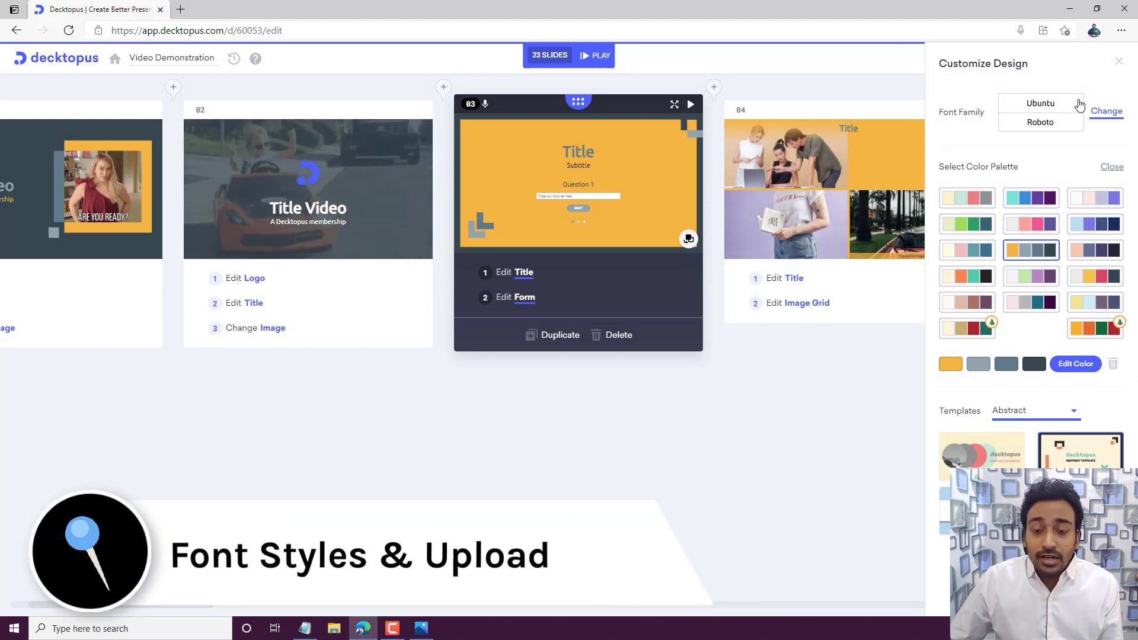
Step: Apply the Space Mono and Work Sans font family to the deck and view the custom font upload options
left_click(1107, 111)
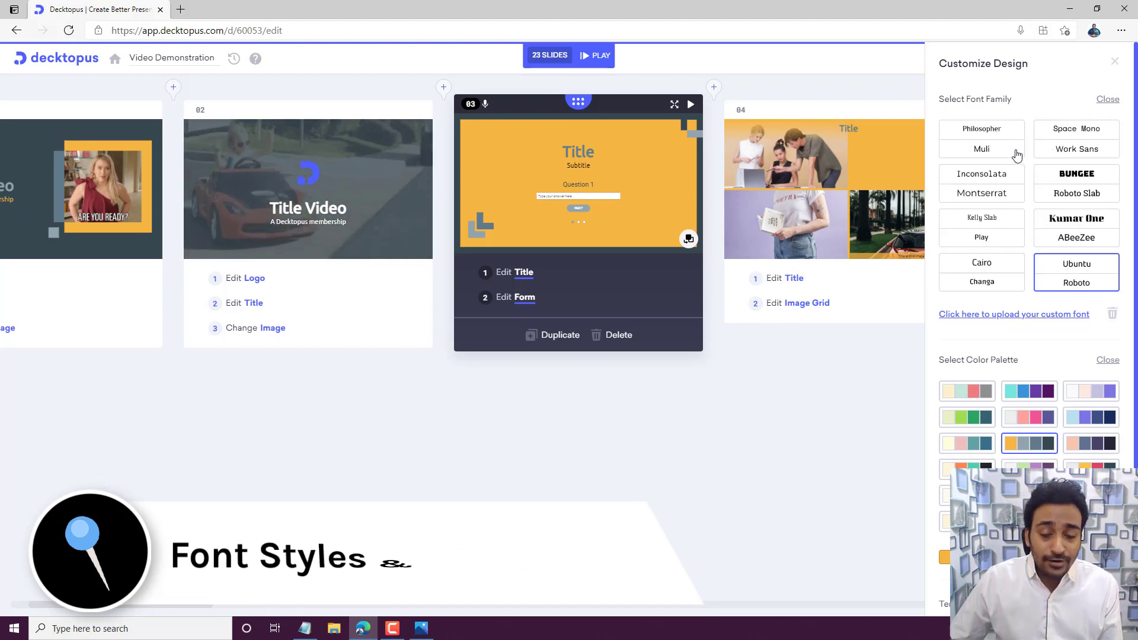
left_click(1072, 152)
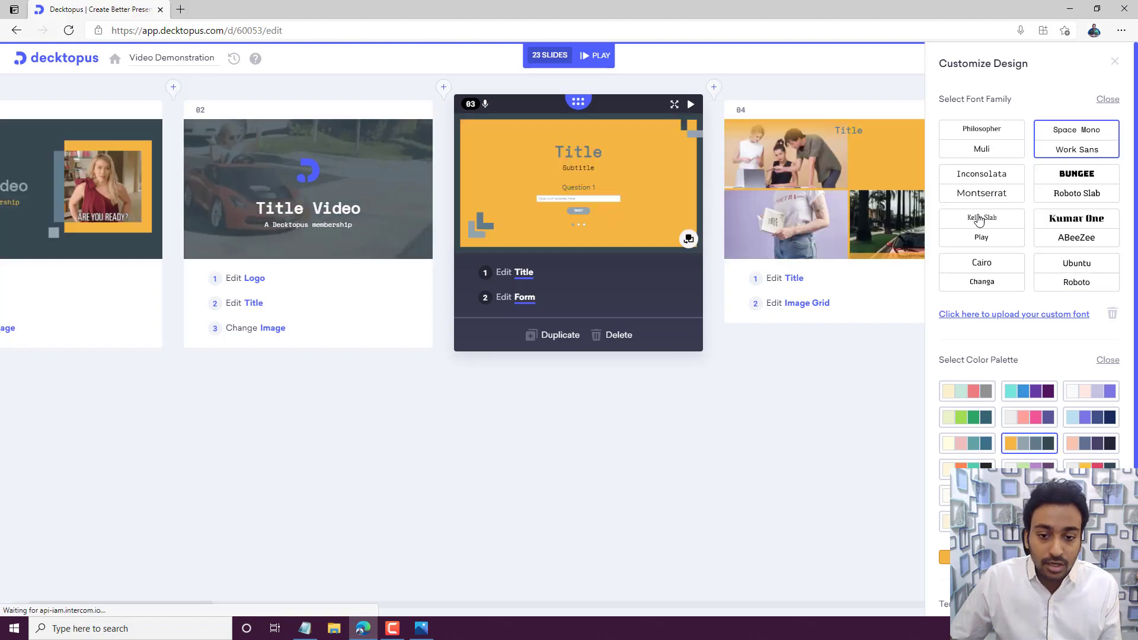
left_click(960, 320)
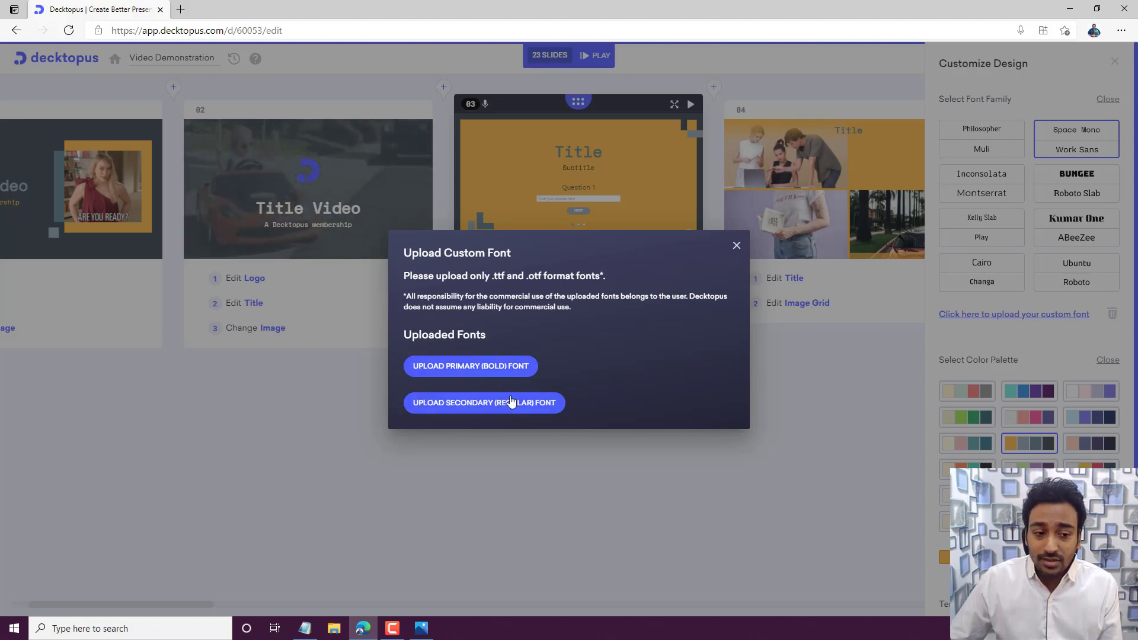
left_click(737, 246)
left_click(816, 89)
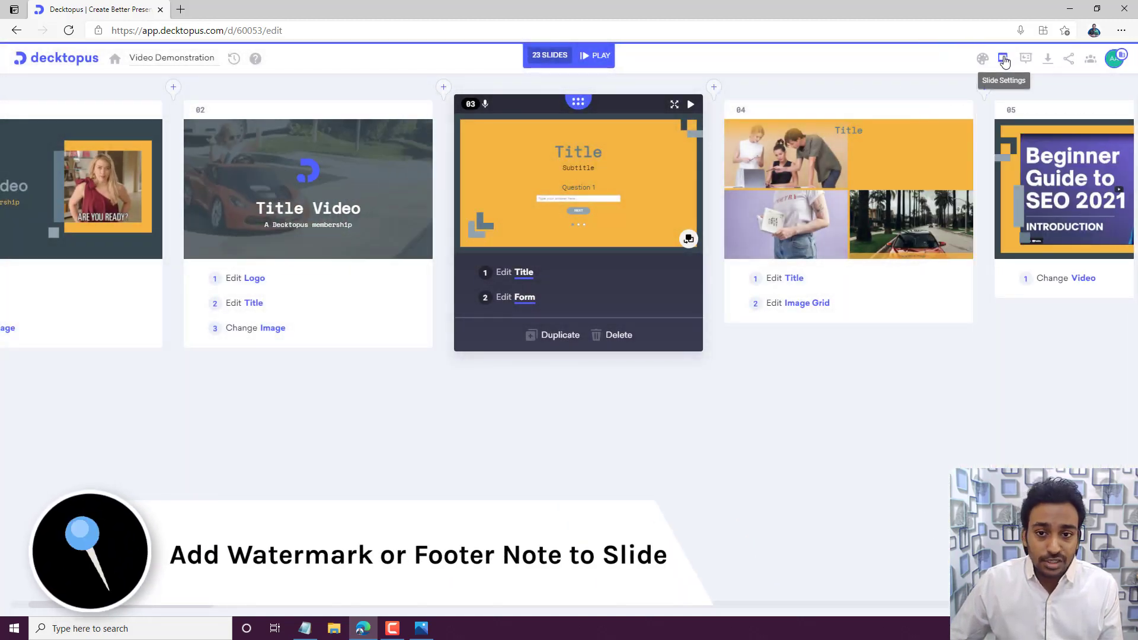
Step: Enable the footer note with the text "Watermark" in the slide settings, and switch the footer logo on and back off
left_click(1005, 62)
left_click(901, 66)
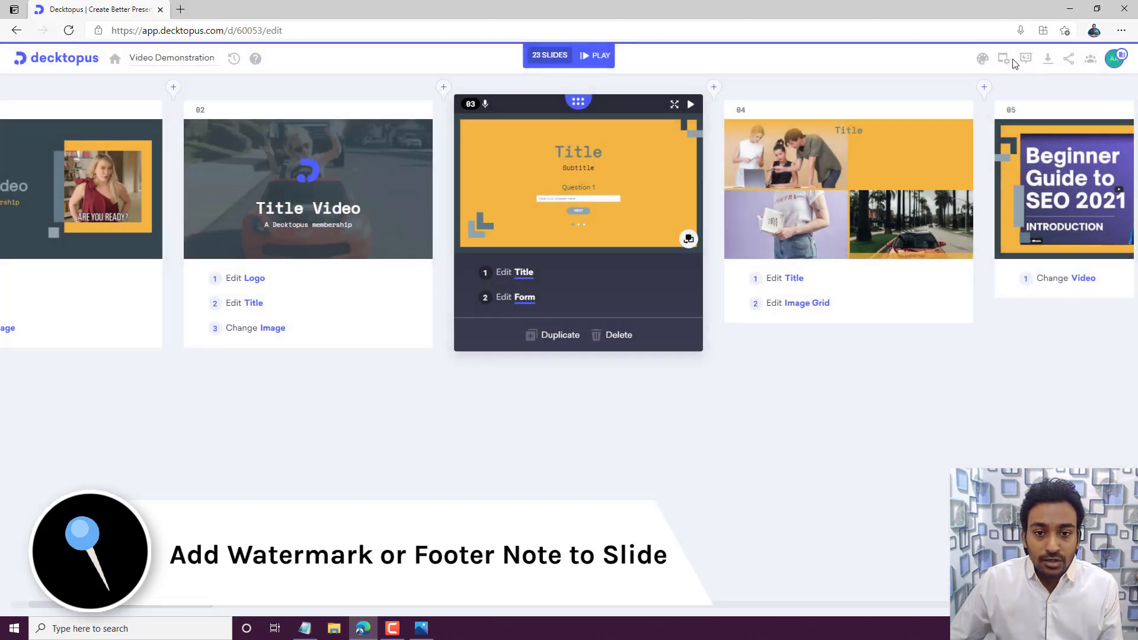
left_click(1005, 59)
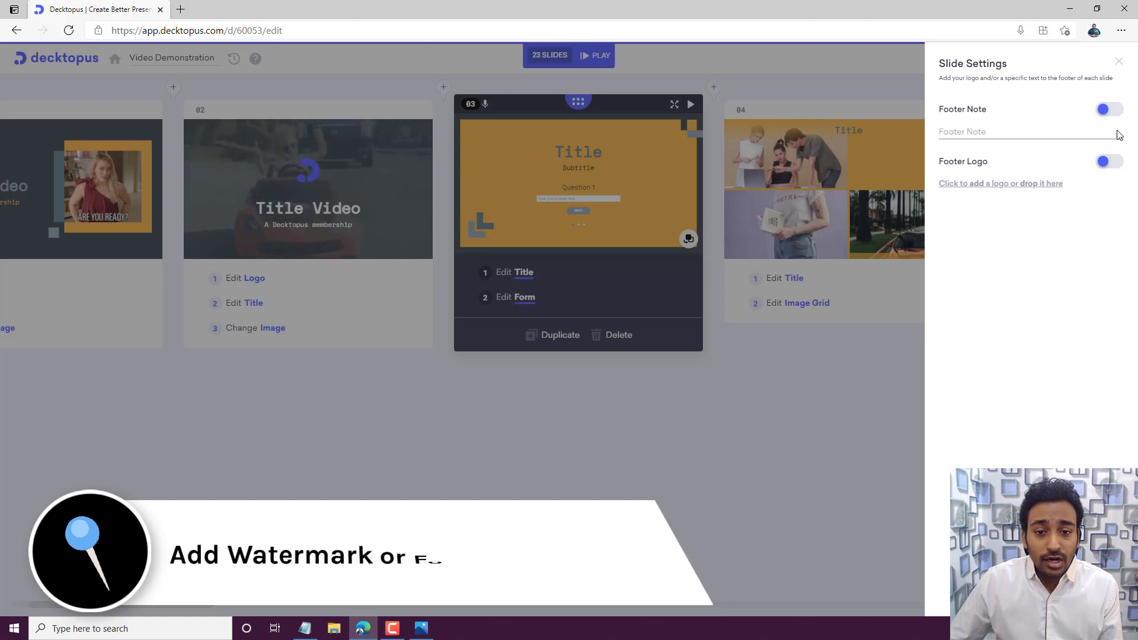
left_click(966, 134)
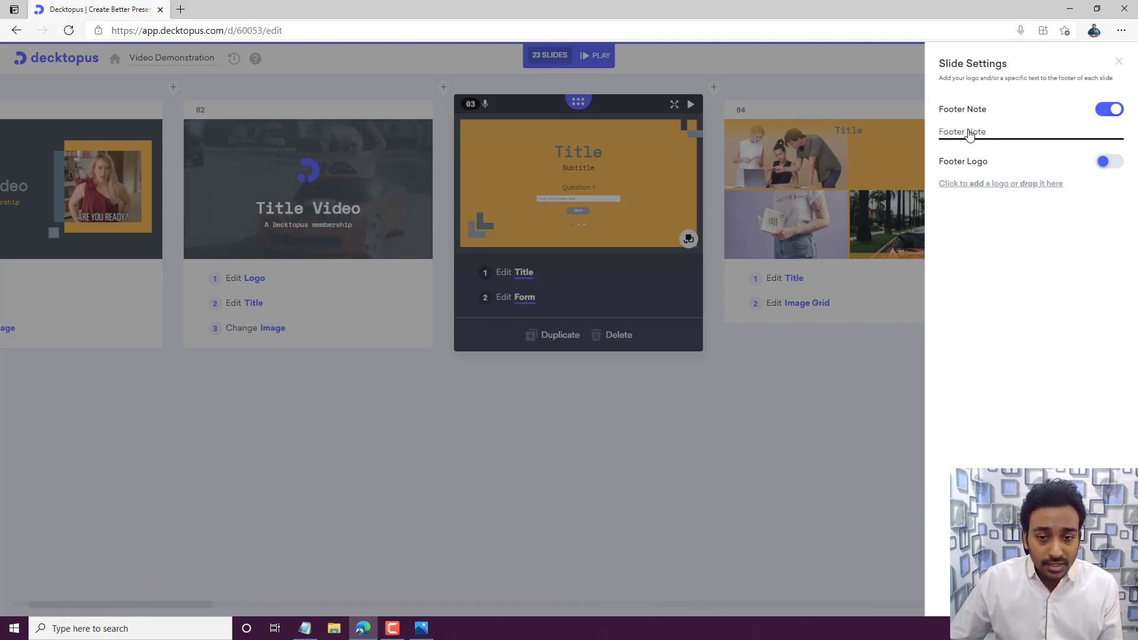
left_click(968, 134)
type("W")
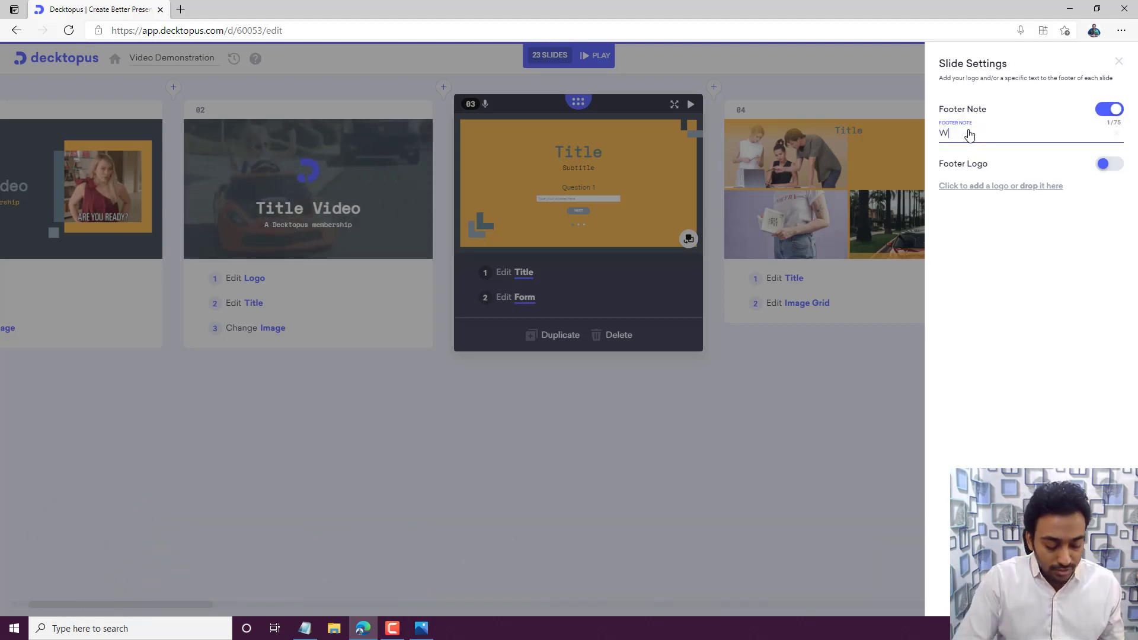
type("atermark")
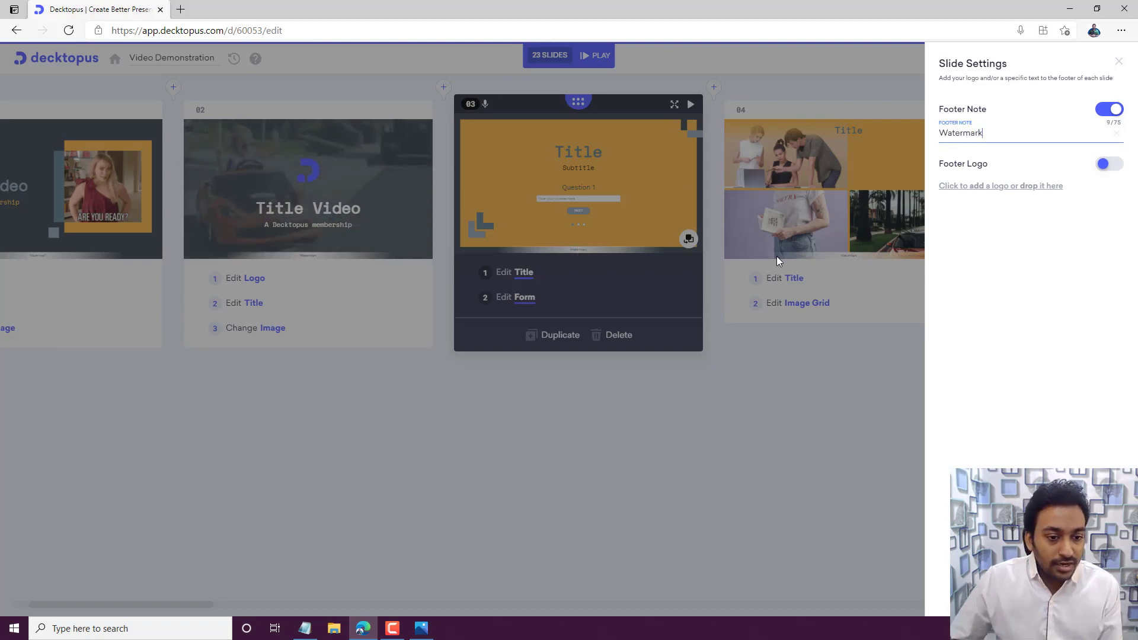
left_click(1110, 167)
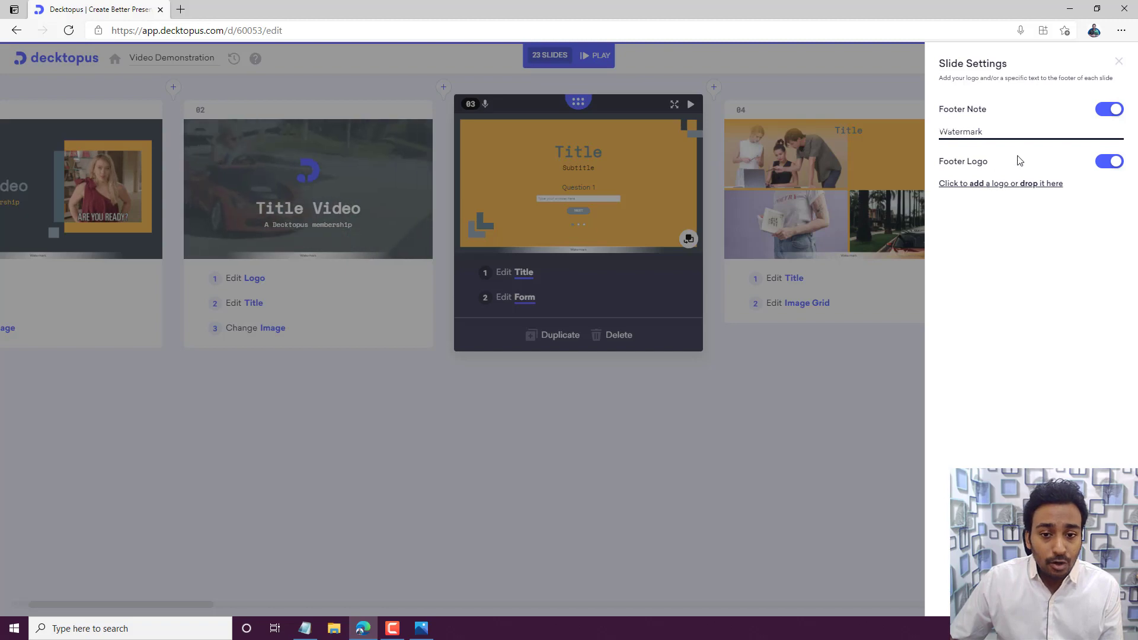
left_click(1109, 161)
left_click(1119, 61)
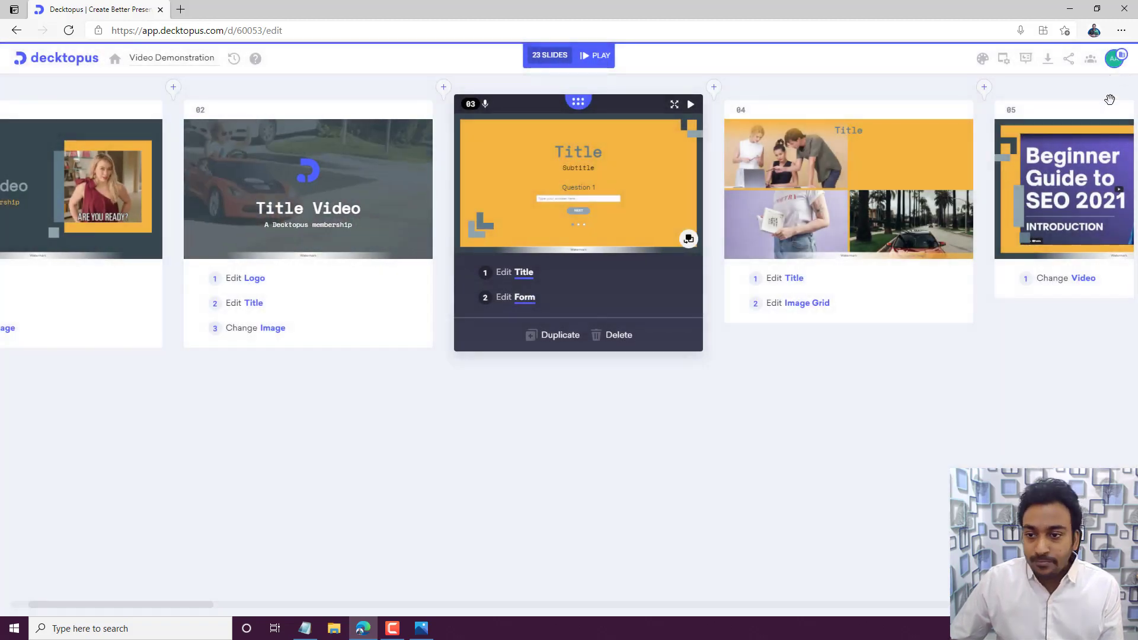
Step: Open the deck's rehearsal mode and set the slide time of slide 1 to 01:00
left_click(1028, 61)
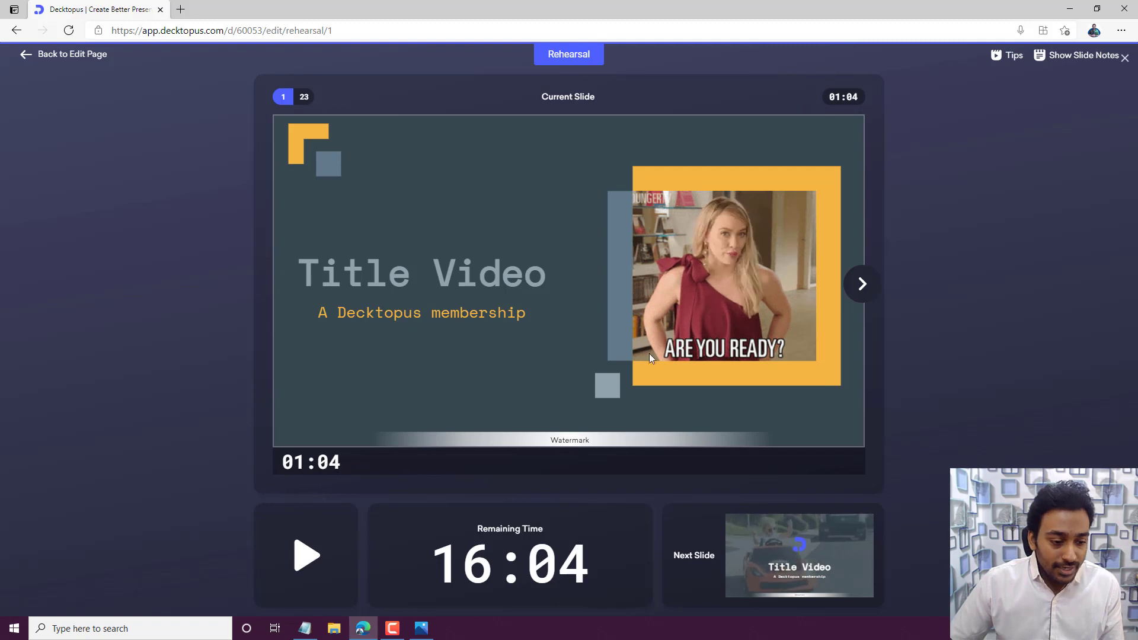
left_click(840, 93)
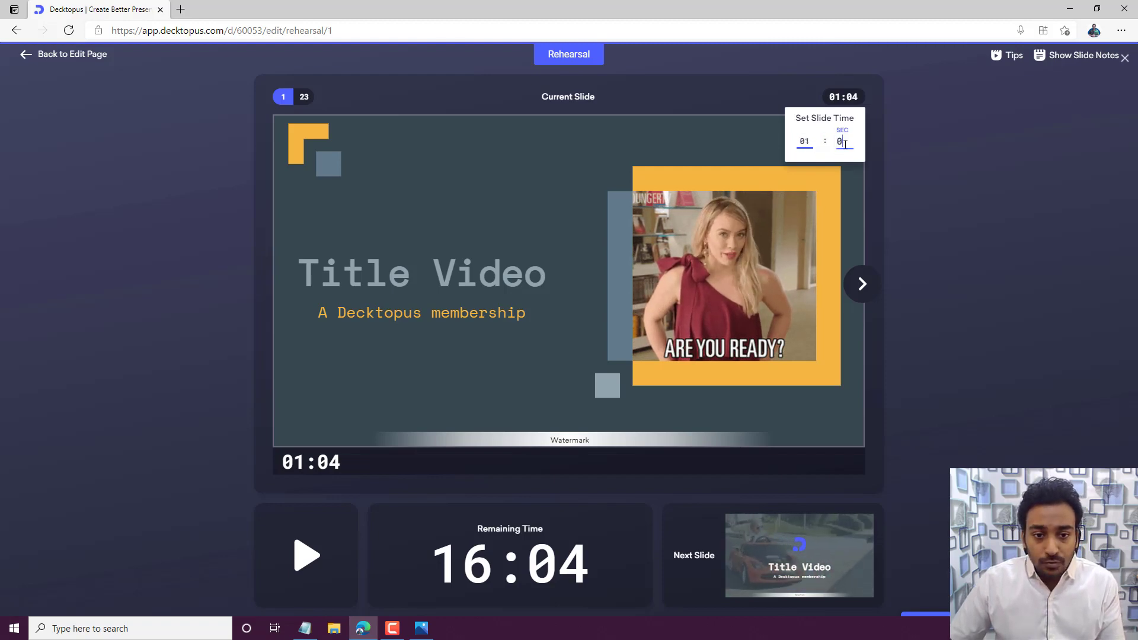
left_click(863, 148)
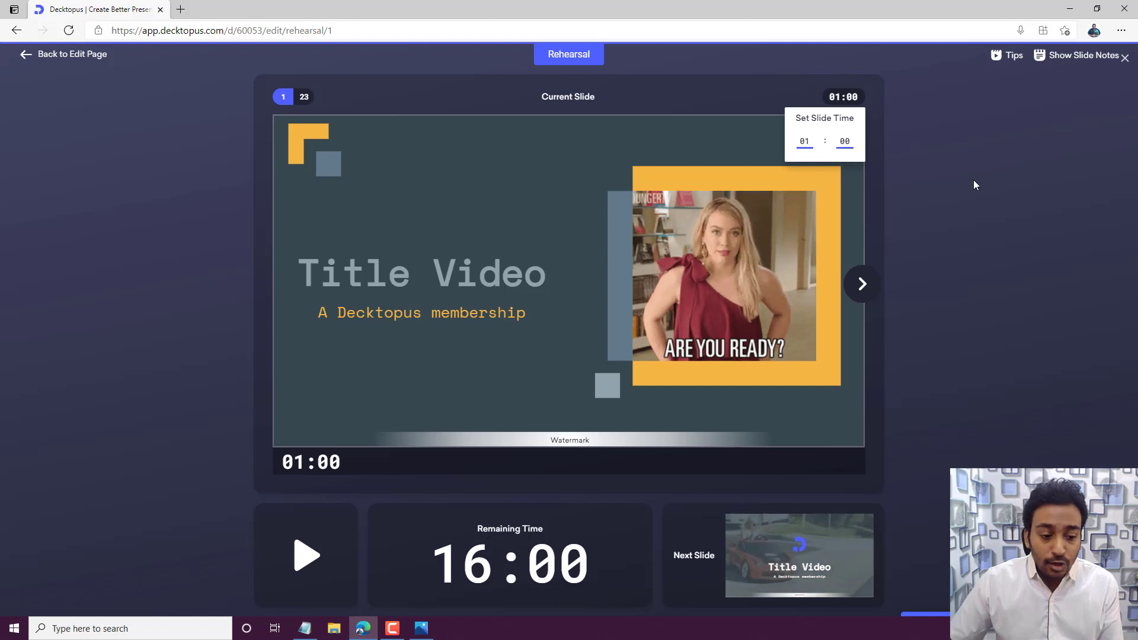
Step: Advance the rehearsal to slide 2 and set its slide time to 00:30
left_click(863, 286)
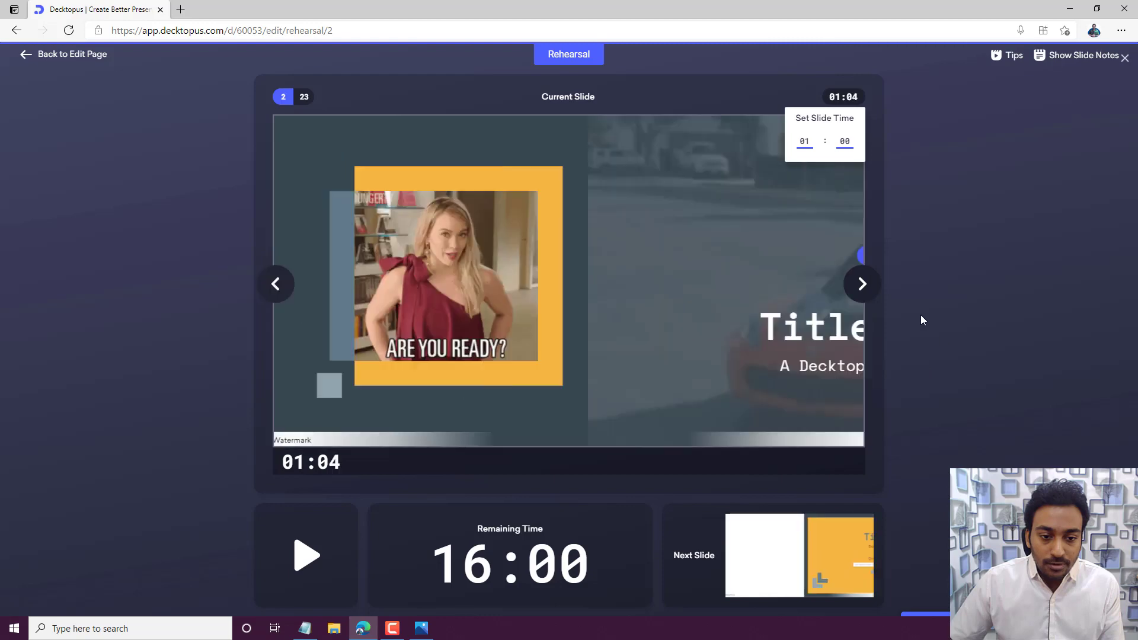
left_click(840, 99)
left_click(839, 100)
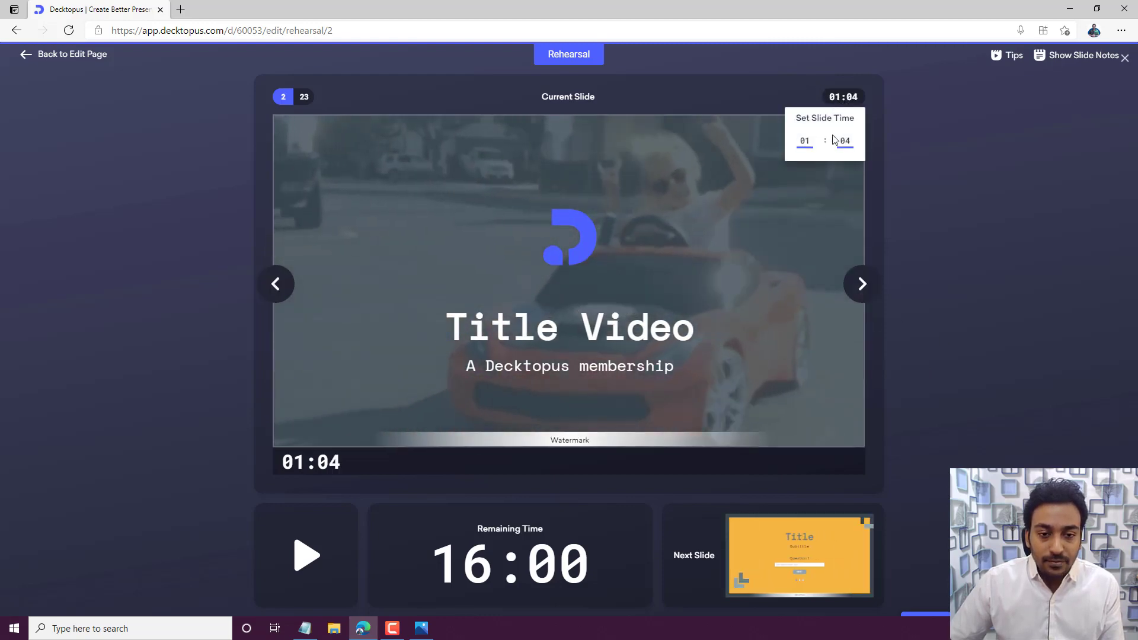
double_click(805, 143)
type("3")
double_click(808, 142)
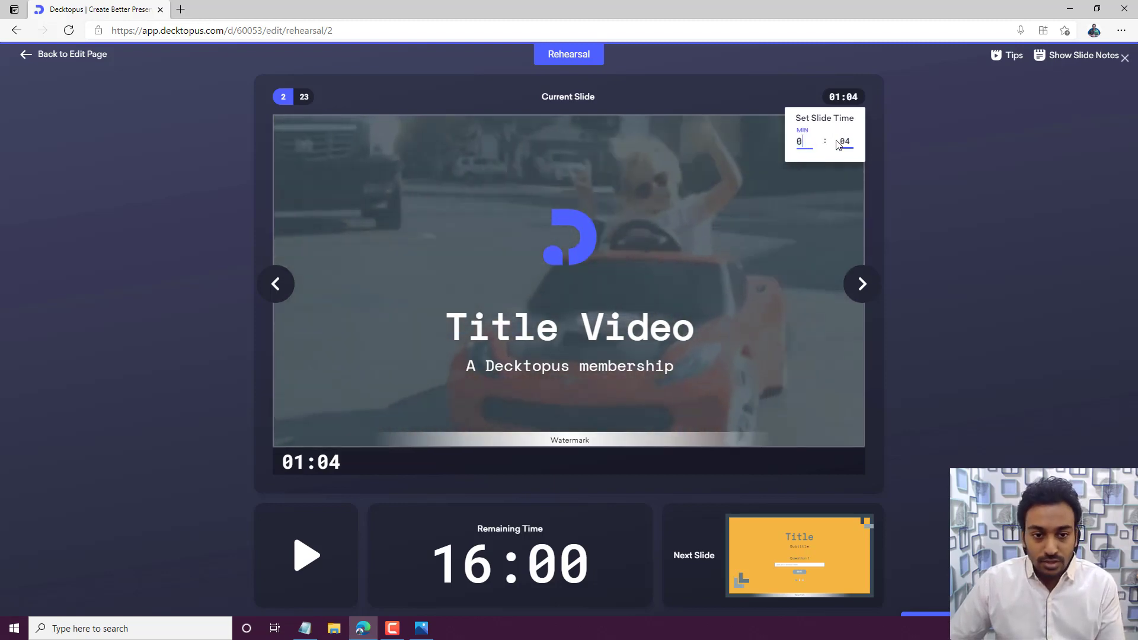
left_click(847, 142)
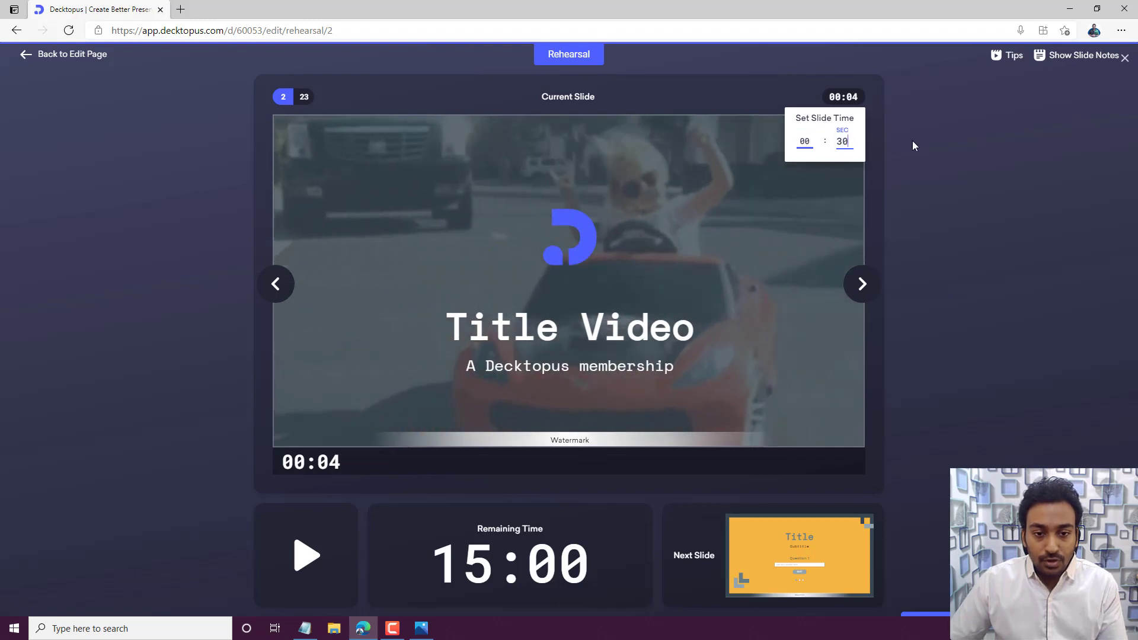
key("Return")
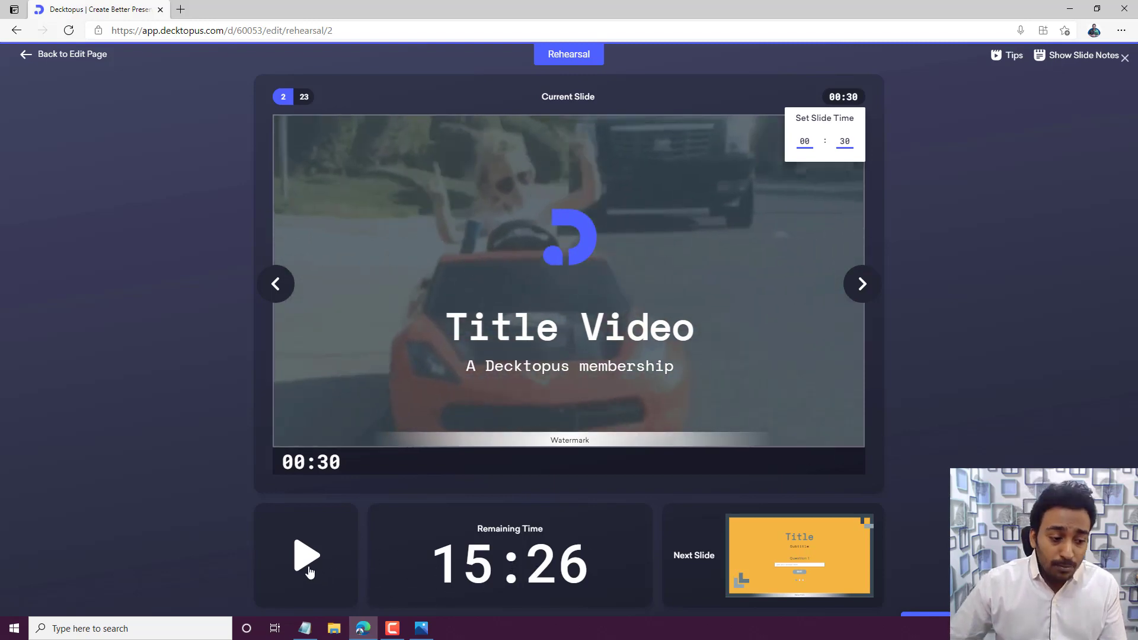
Step: Run and pause the rehearsal timer on slide 2, and advance to slide 4
left_click(304, 565)
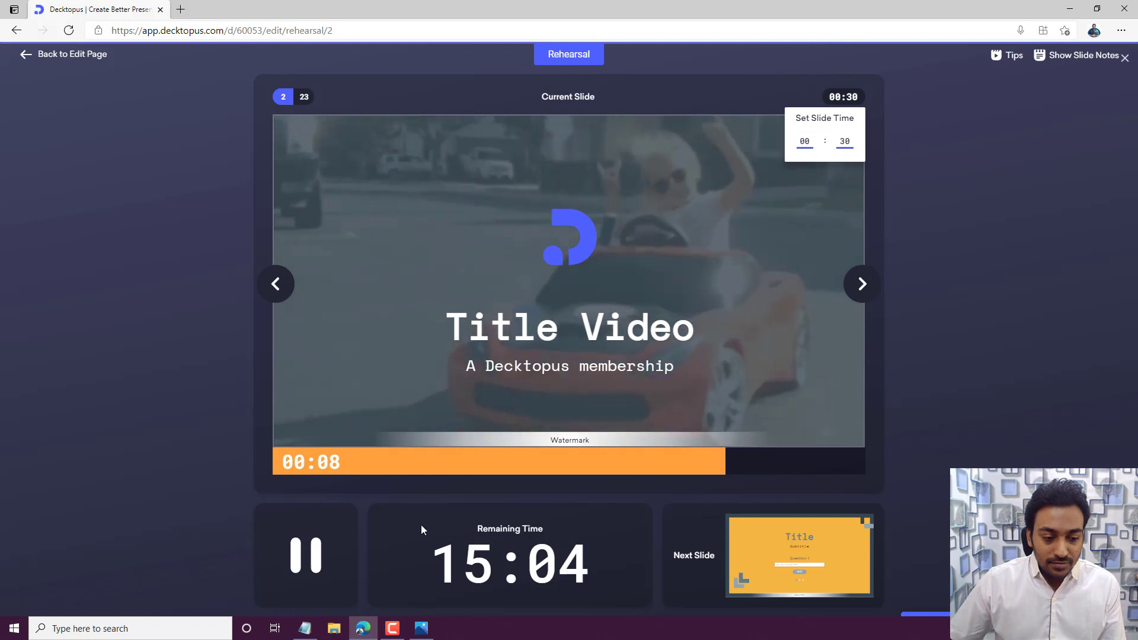
left_click(325, 572)
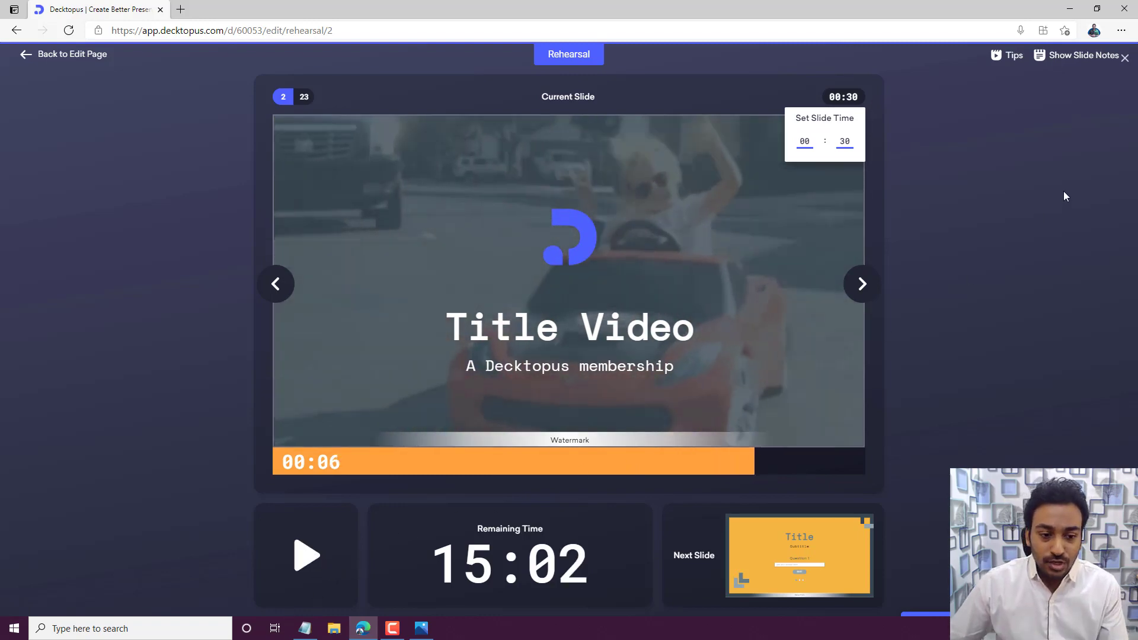
key("Right")
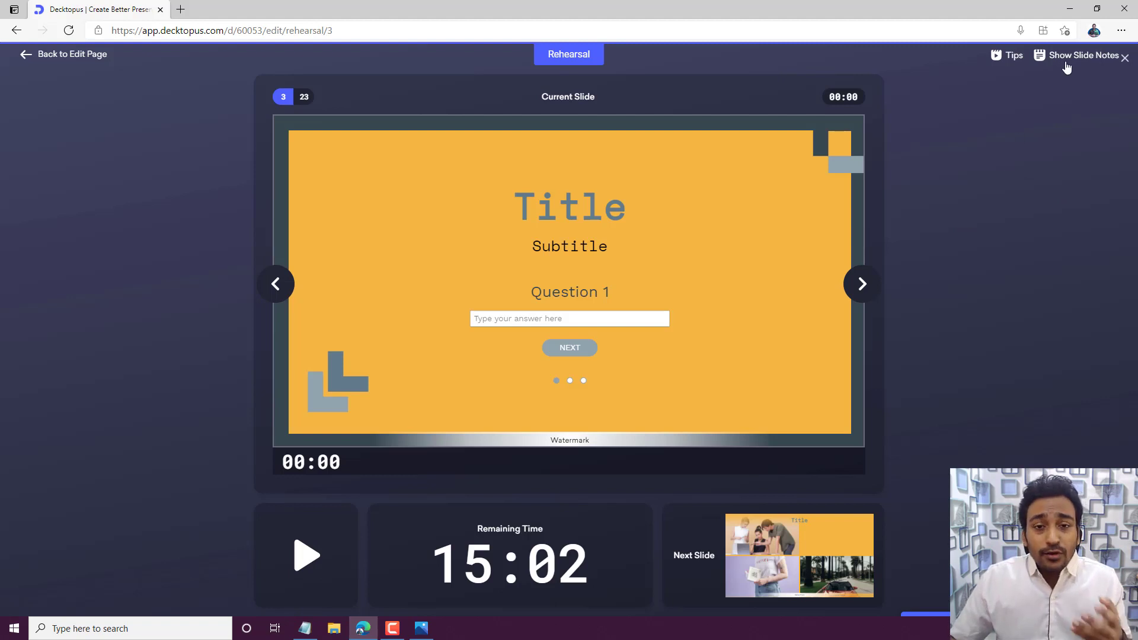
left_click(863, 285)
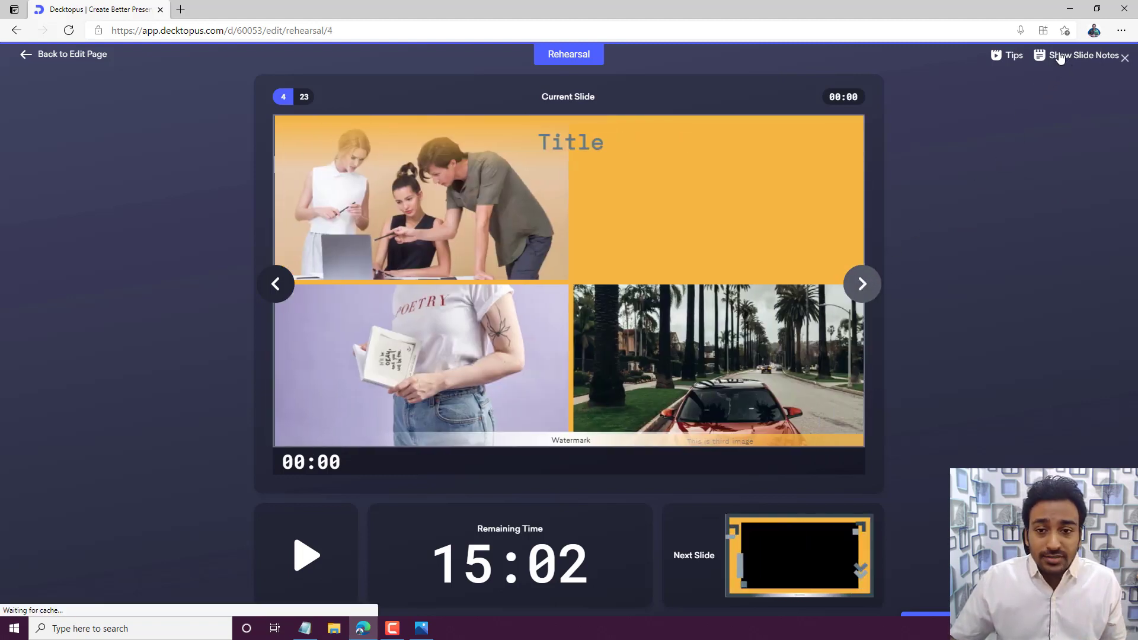
Step: View the slide notes for slides 4 and 5, including the note entry field, and the Body Language Tips, closing each view
left_click(1061, 56)
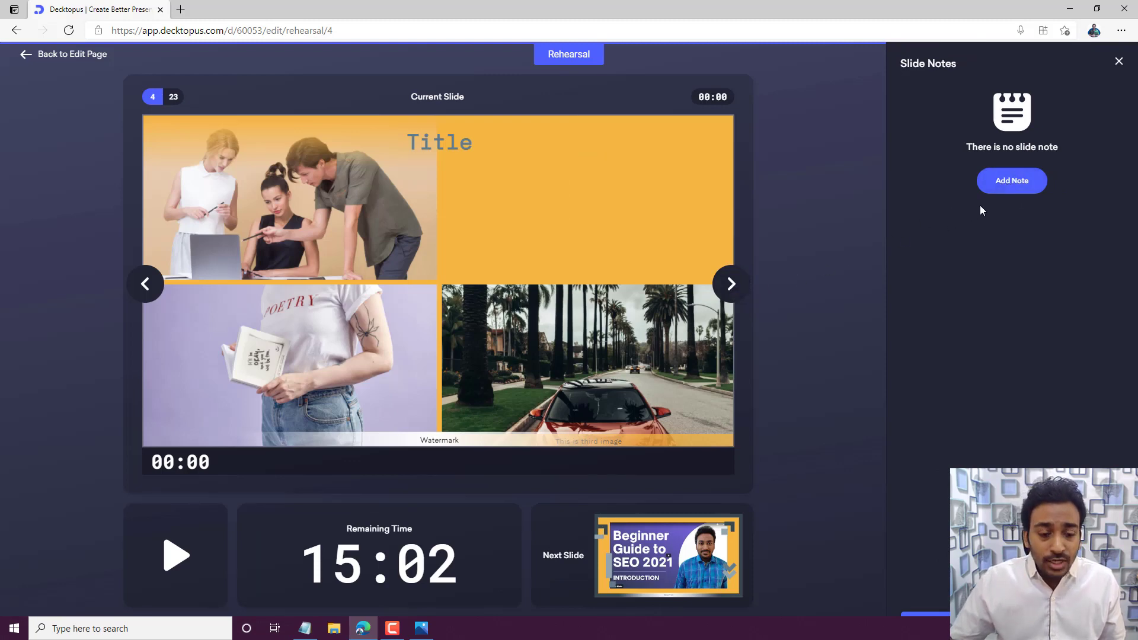
left_click(1010, 185)
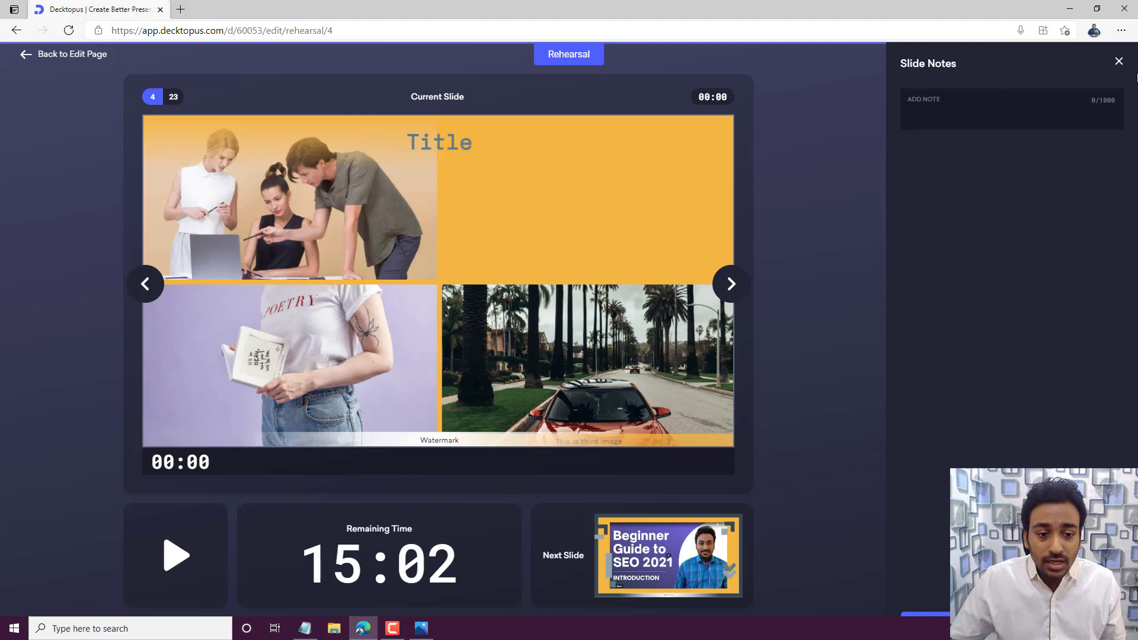
left_click(1119, 61)
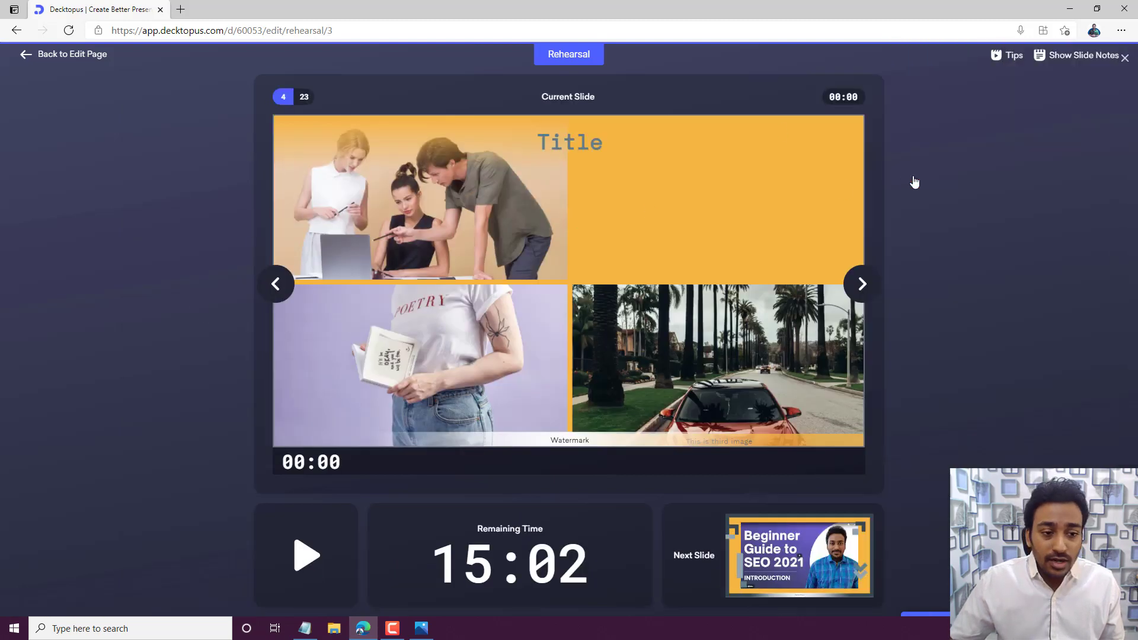
key("Left")
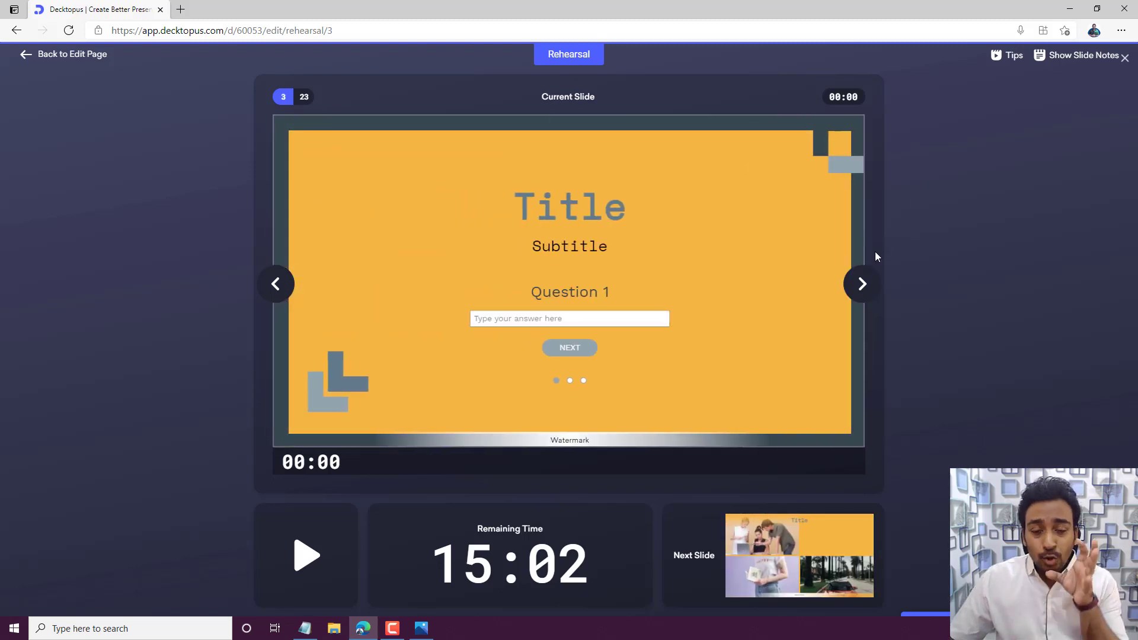
left_click(862, 282)
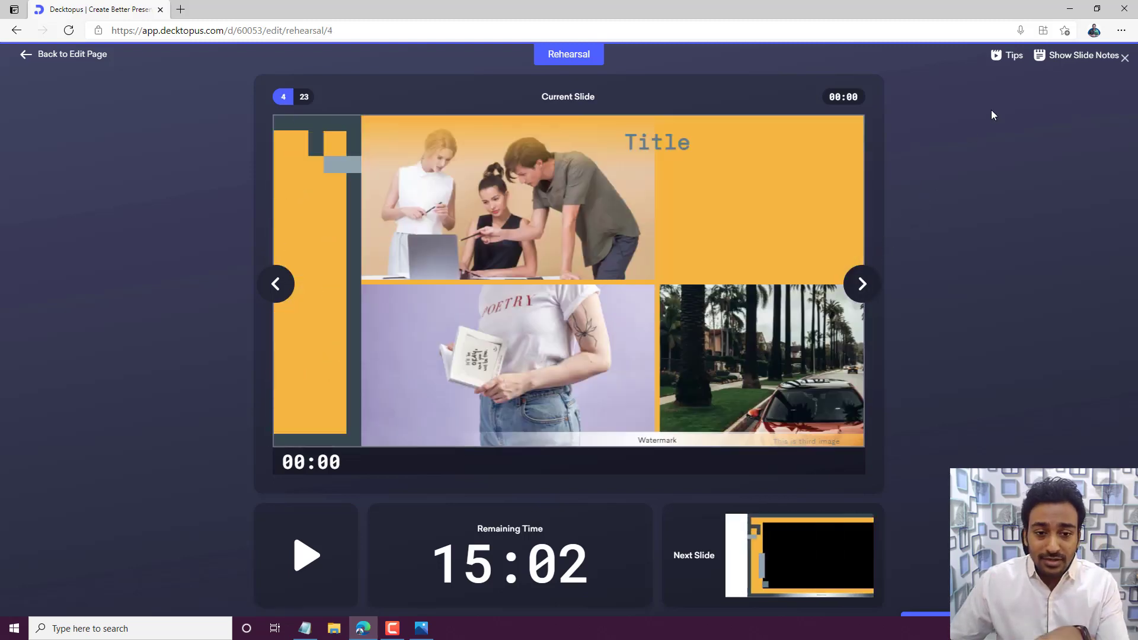
left_click(1057, 56)
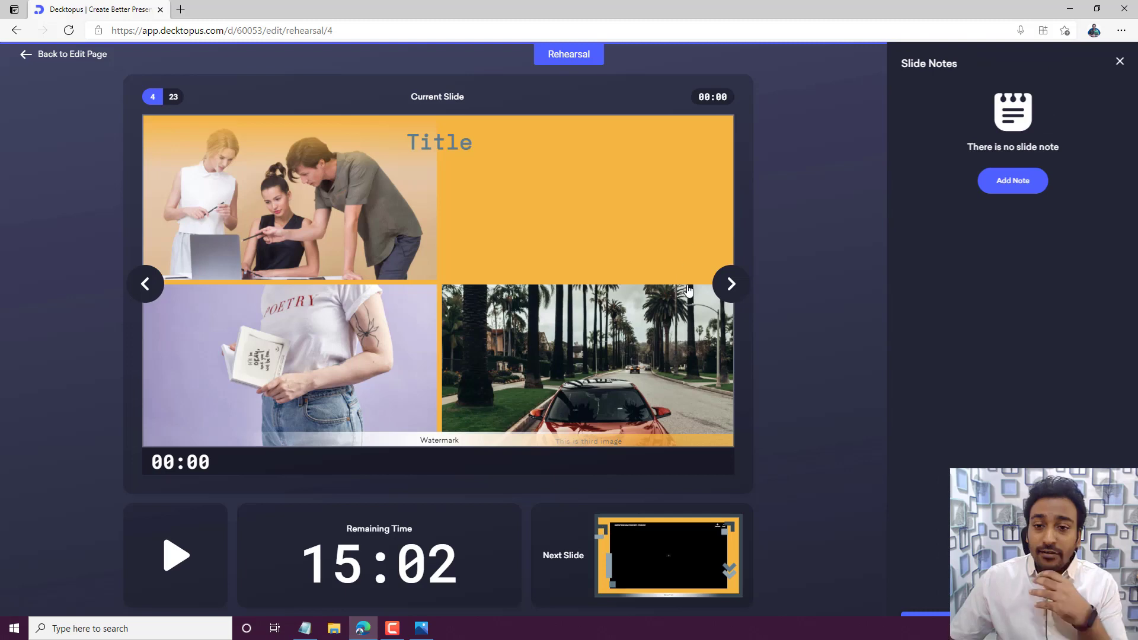
left_click(732, 286)
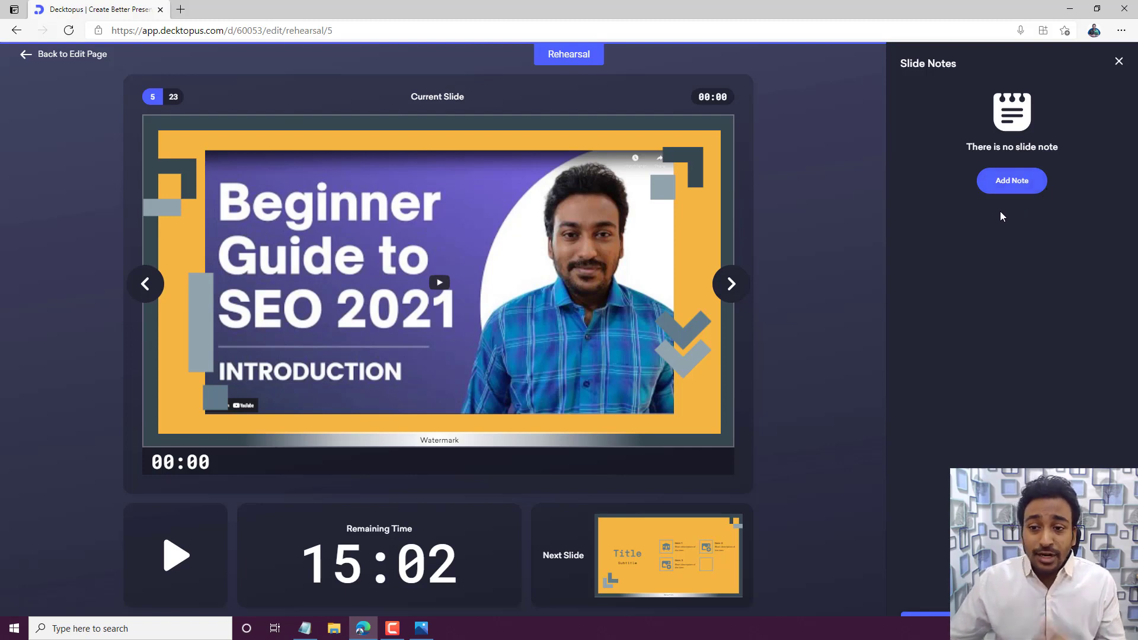
left_click(1117, 63)
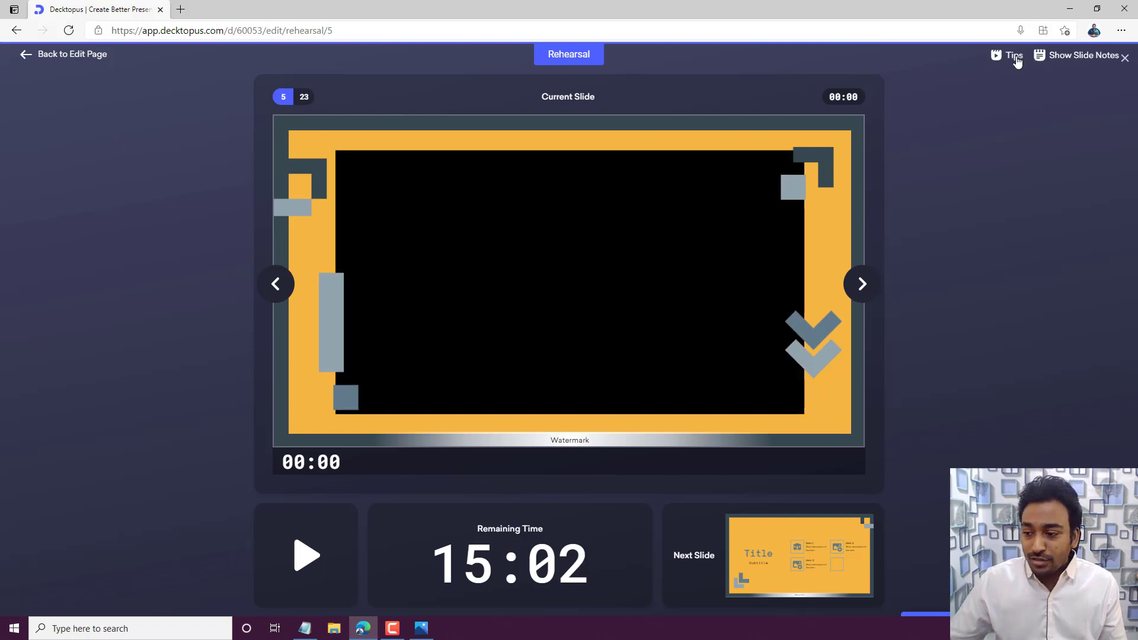
left_click(1013, 55)
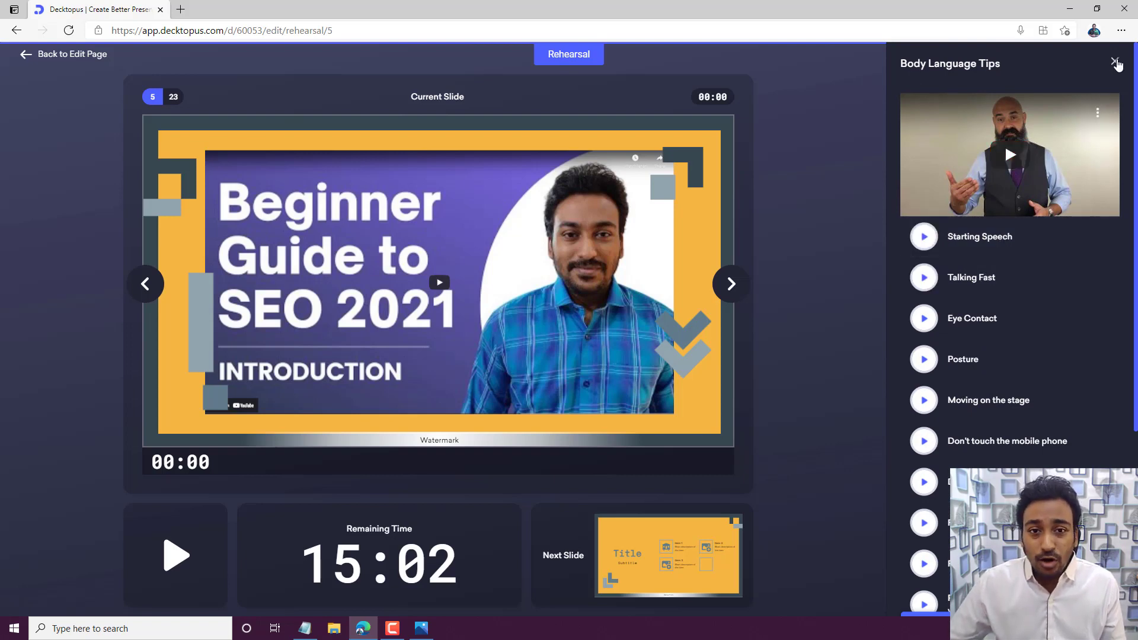
left_click(1114, 62)
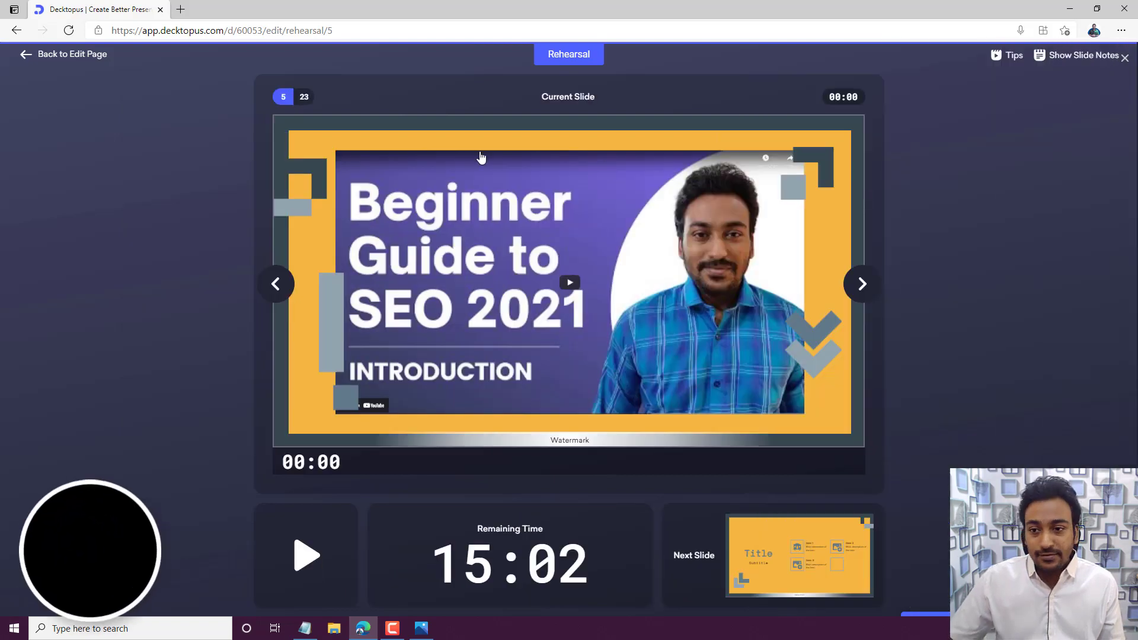
Step: Return to the deck's edit page and view the available download formats
left_click(46, 55)
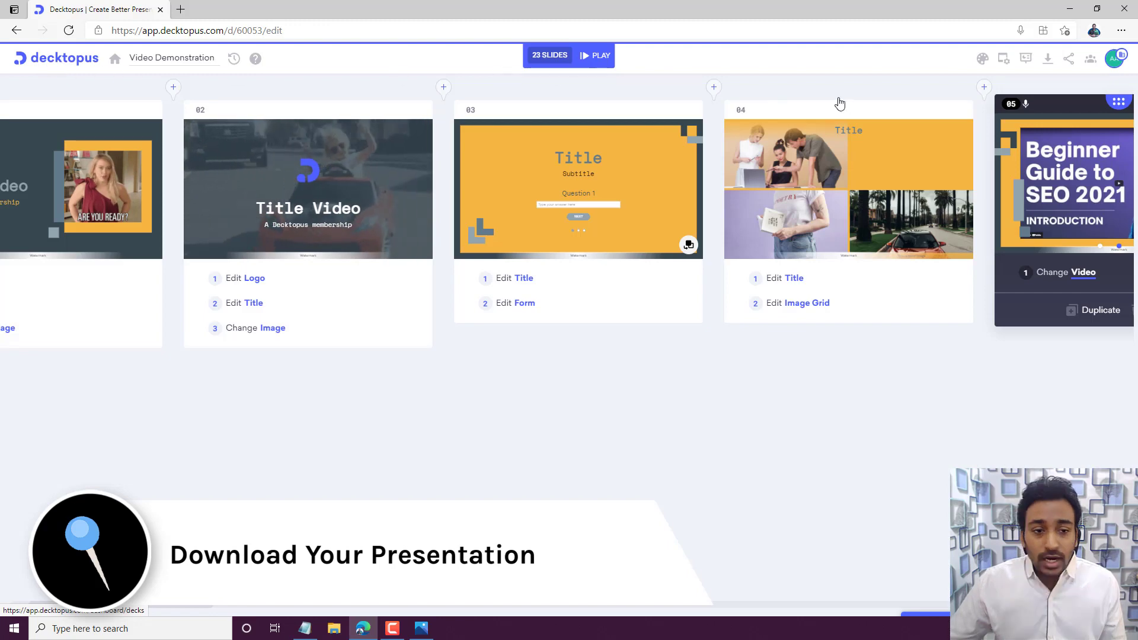
left_click(1048, 60)
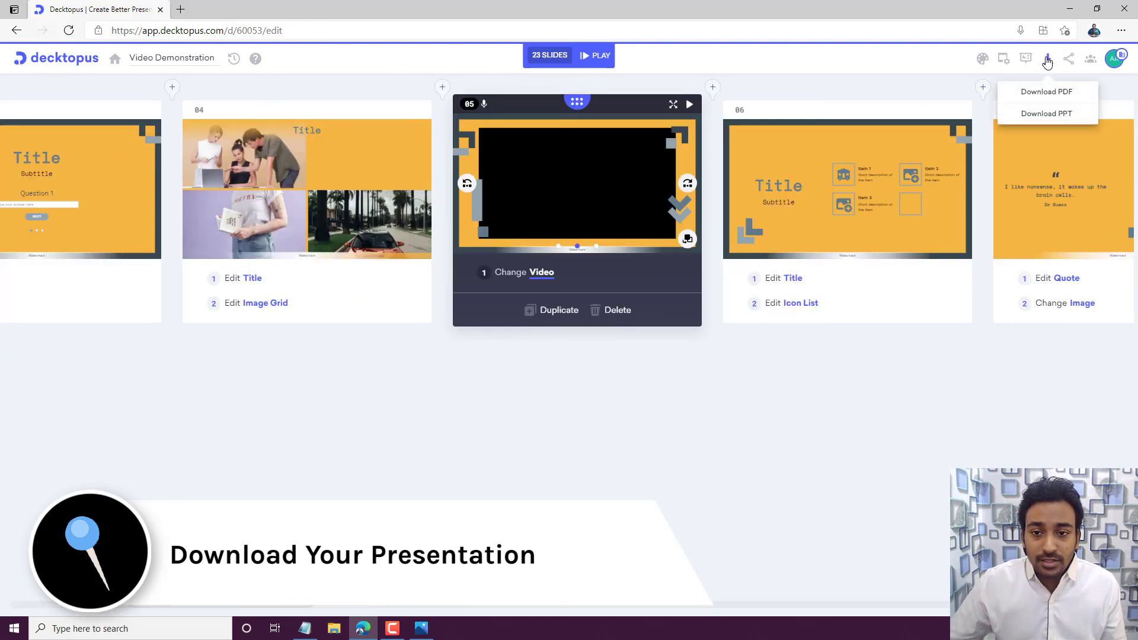
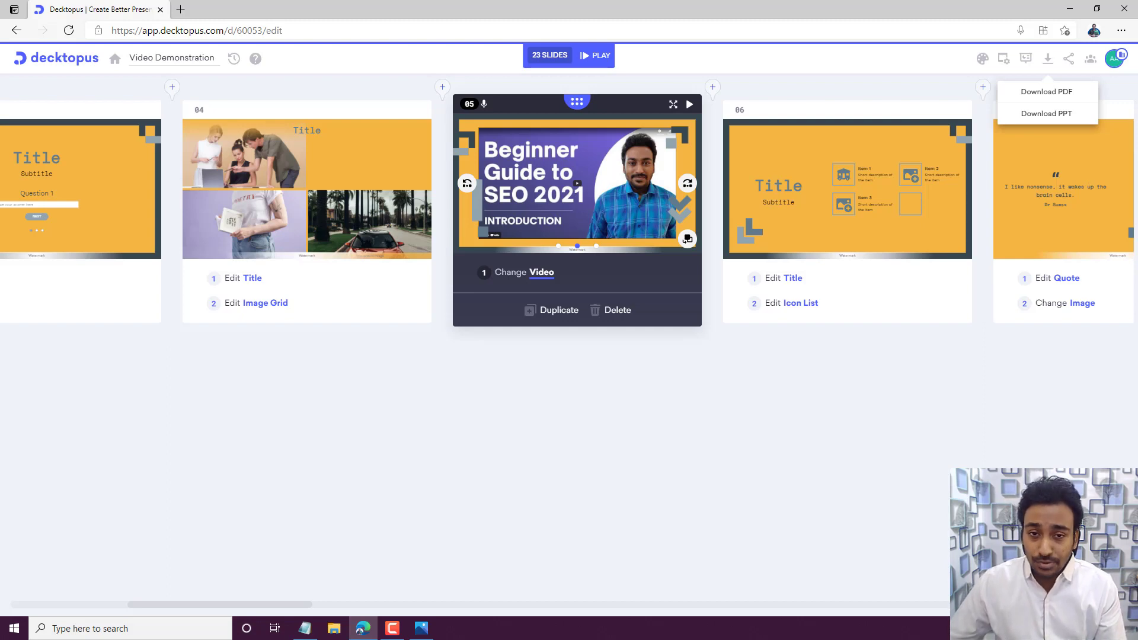
left_click(936, 91)
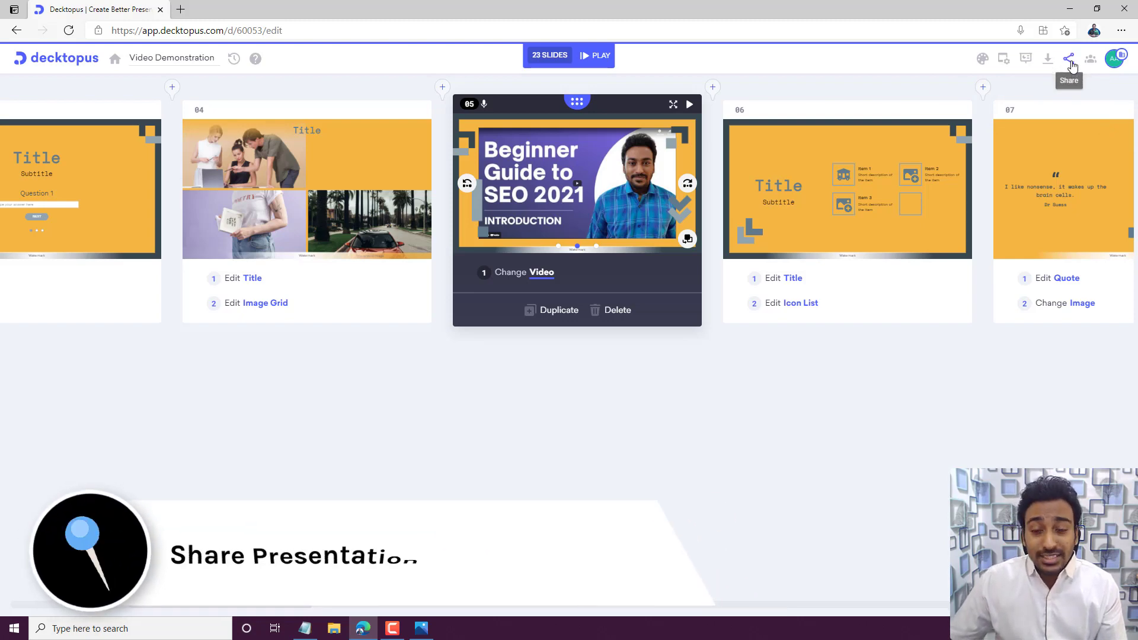
Step: Copy the deck's public share link and open it in a new browser tab
left_click(1069, 61)
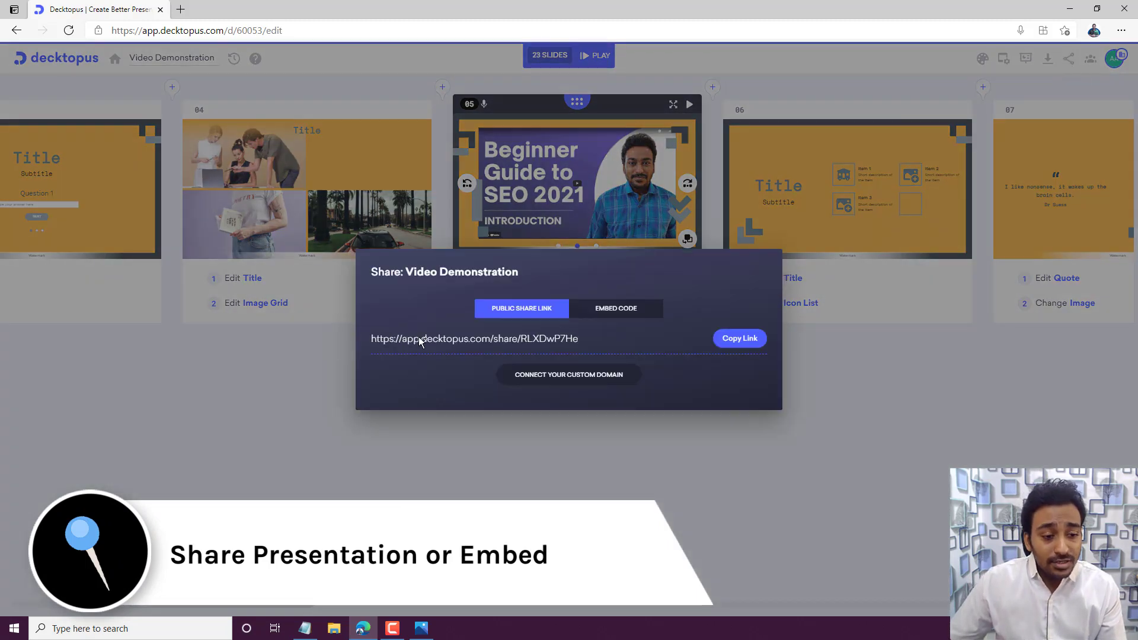
left_click(738, 340)
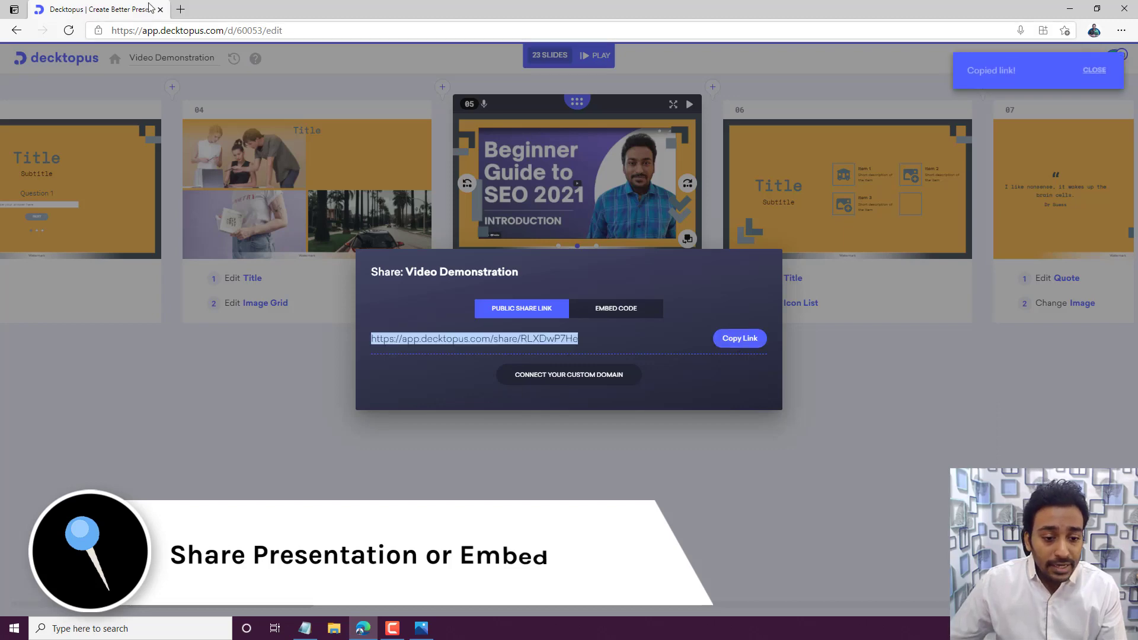
left_click(180, 8)
type("https://app.decktopus.com/share/RLXDwP7He")
key("Return")
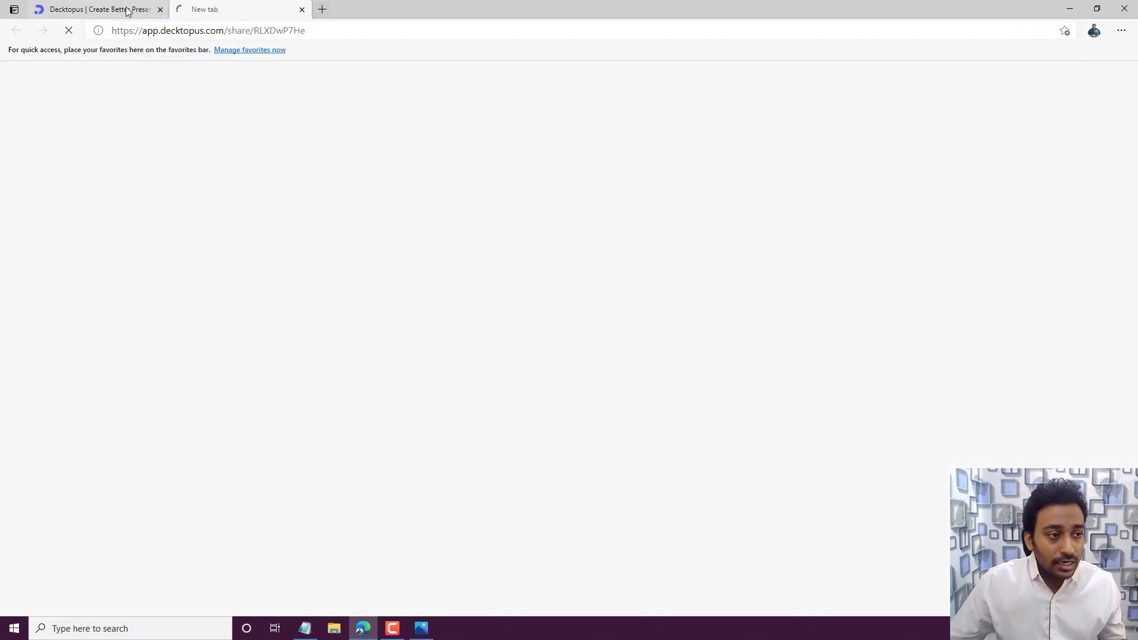
Step: Return to the deck's share settings and connect the previously added custom domain to the public share link
left_click(98, 9)
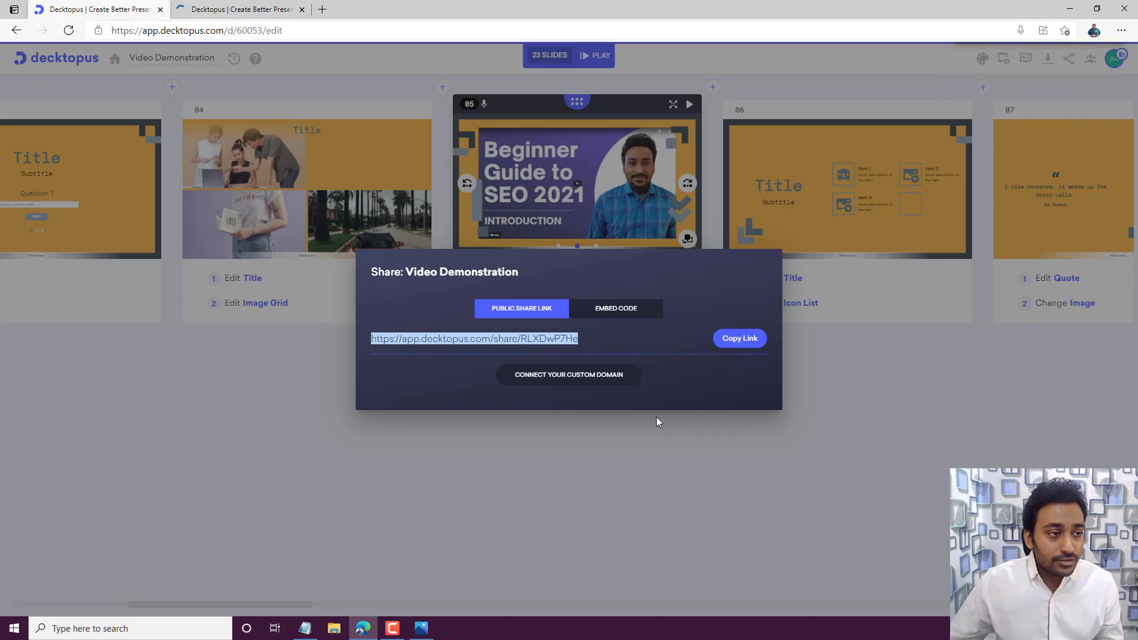
left_click(583, 378)
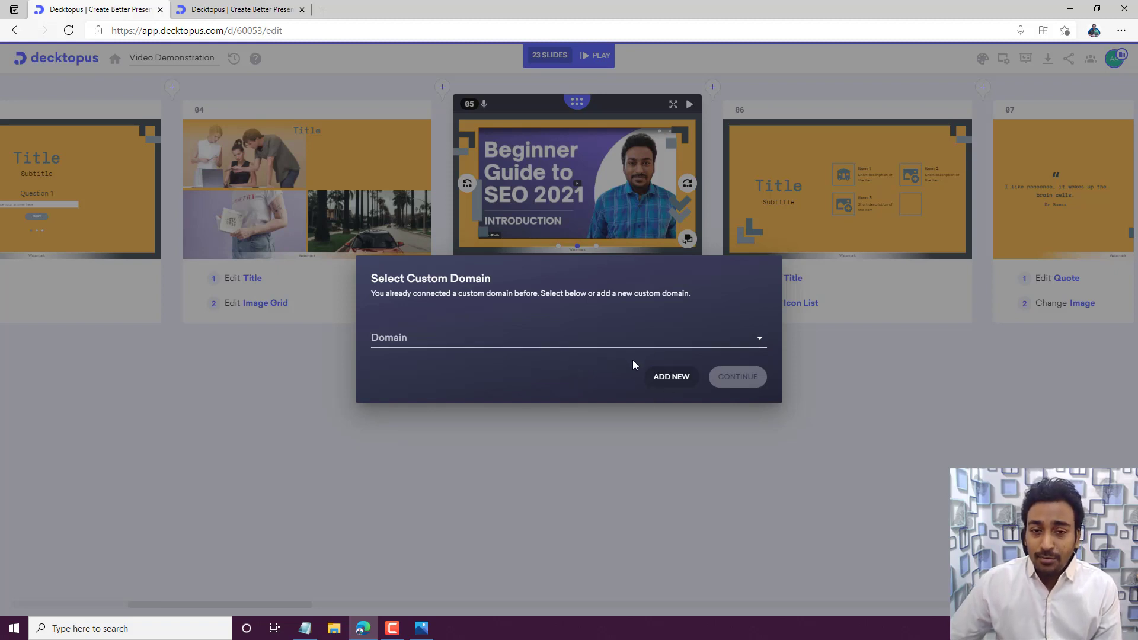
left_click(620, 348)
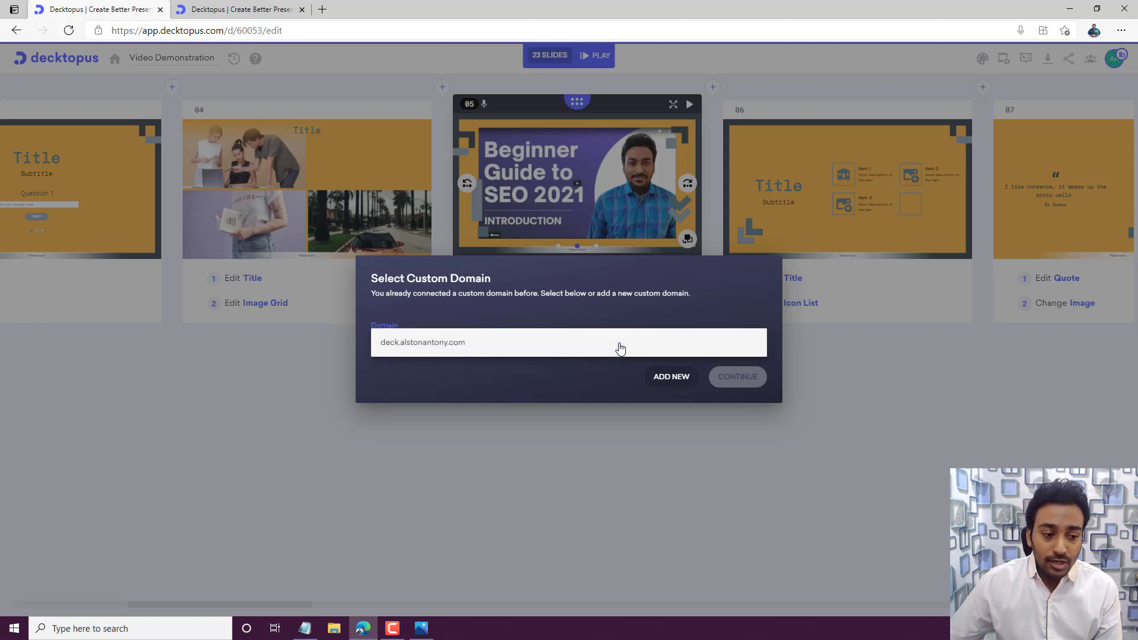
left_click(402, 344)
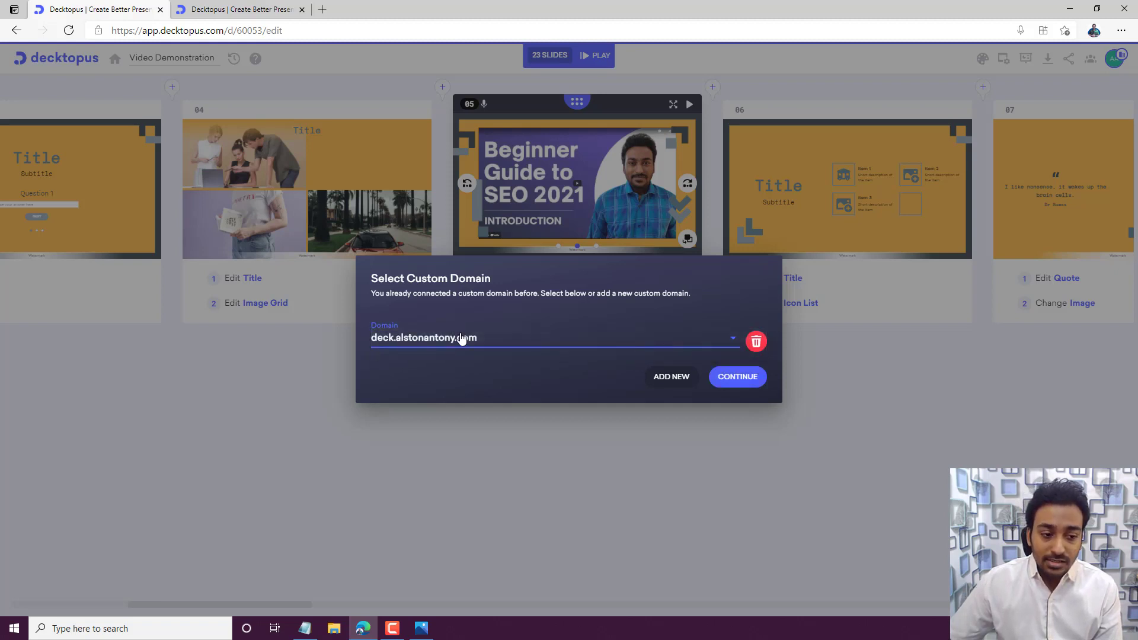
left_click(739, 386)
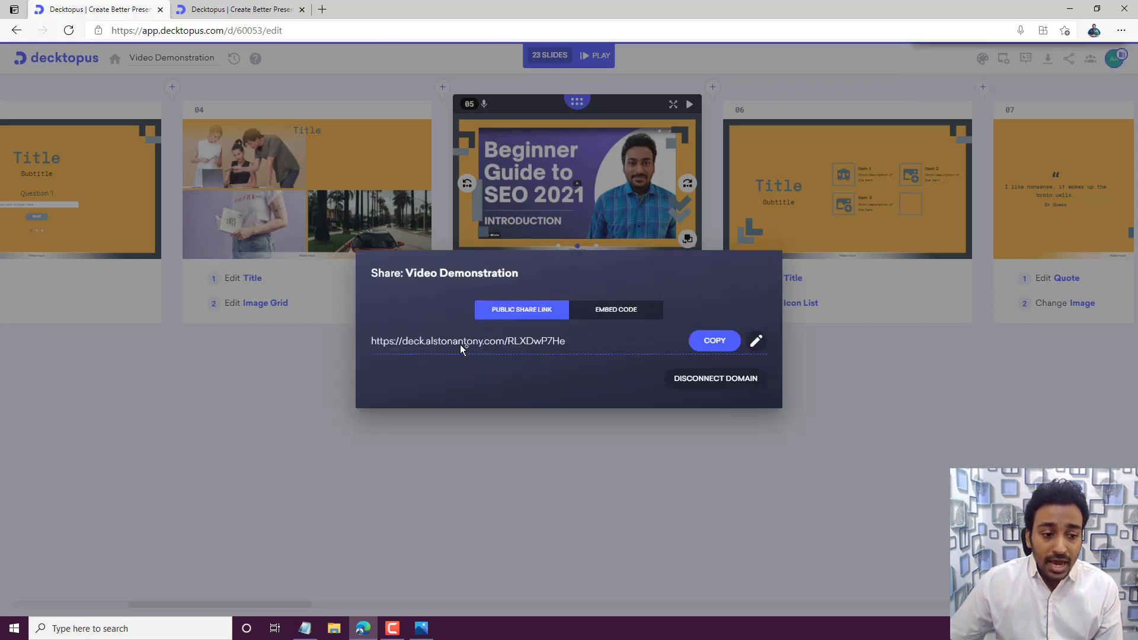
Step: Copy the custom-domain share link, open it in a new browser tab, and highlight its address
left_click(715, 341)
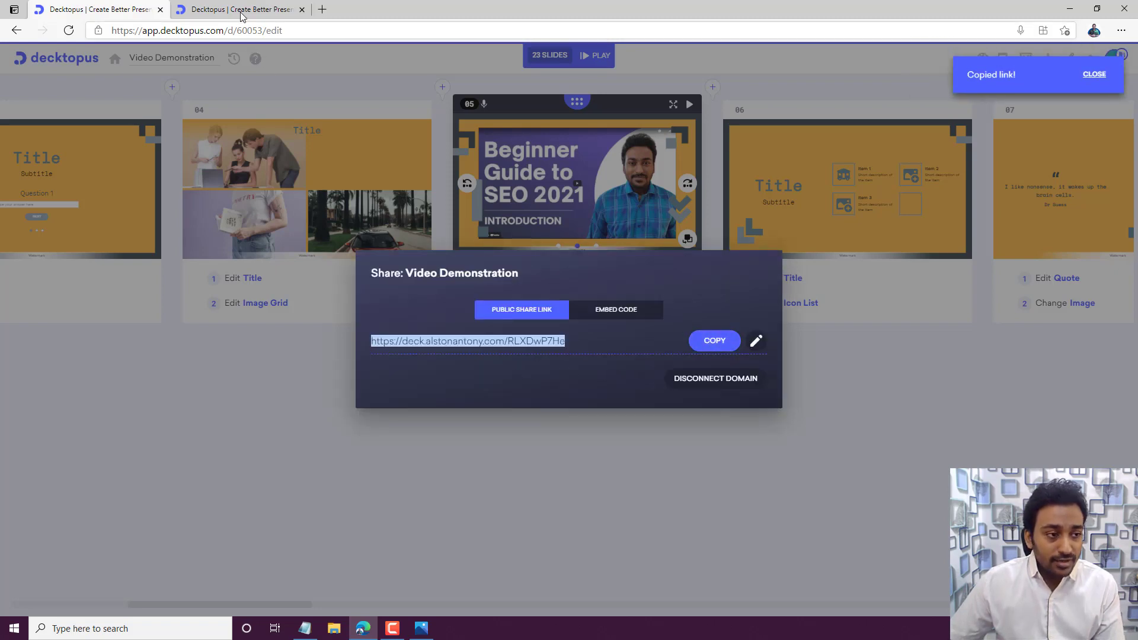
left_click(241, 9)
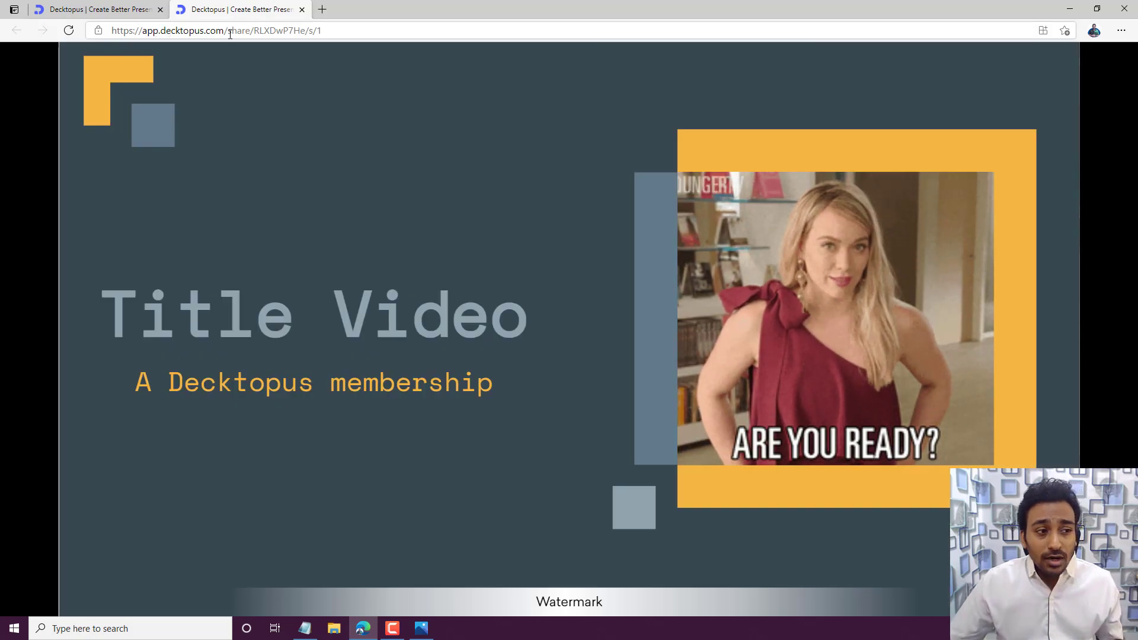
left_click(322, 10)
key("ctrl+v")
key("Return")
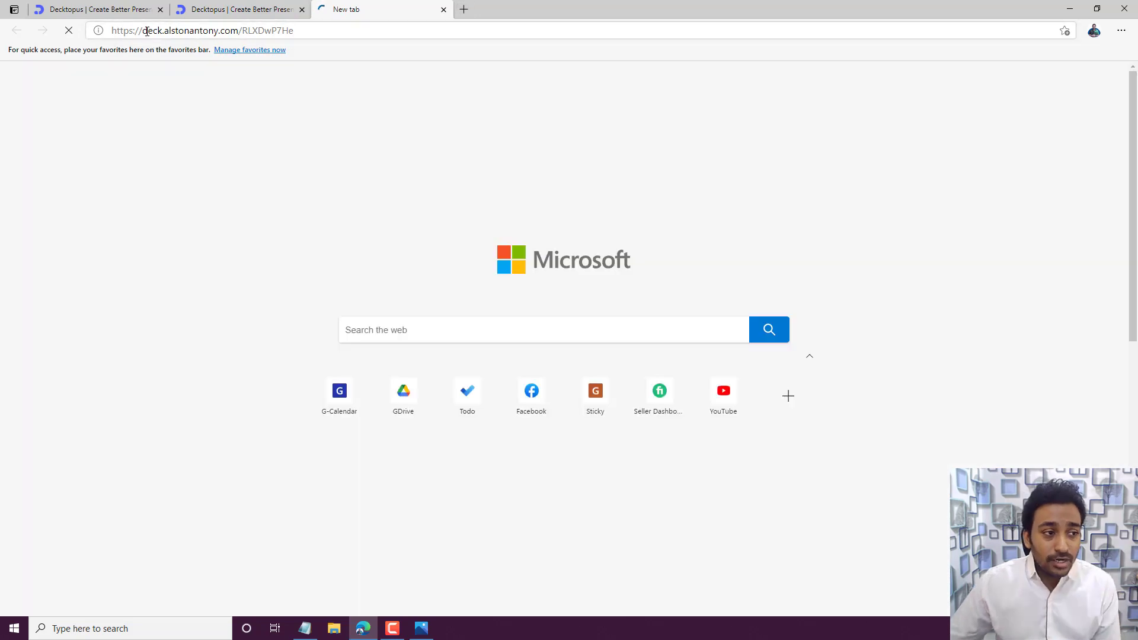
left_click_drag(144, 30, 289, 28)
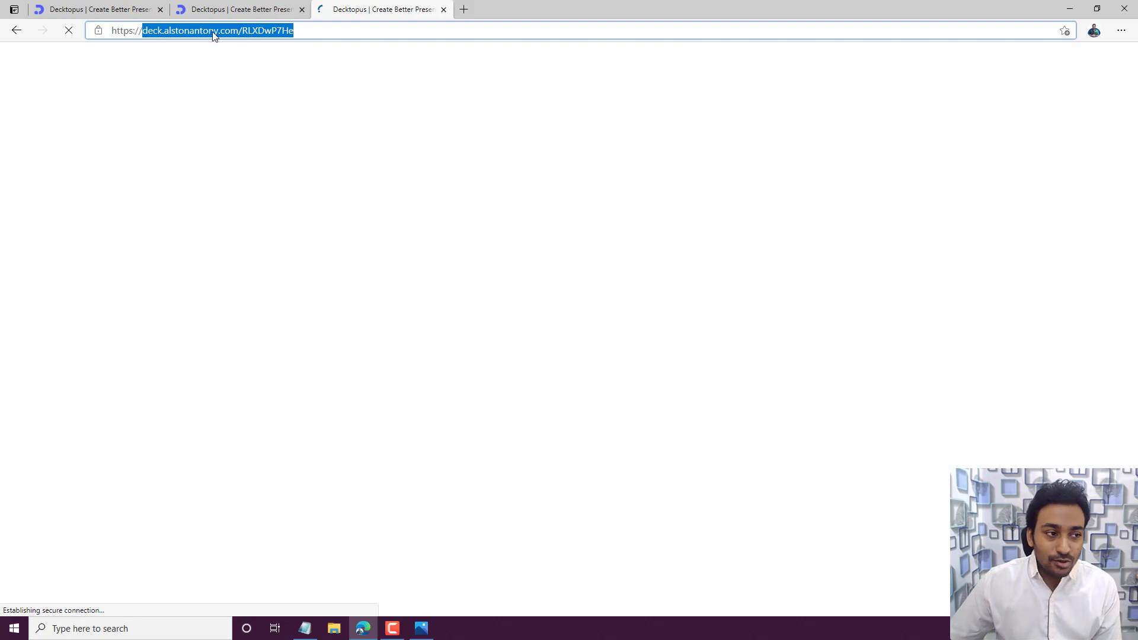
Step: Return to the deck's share settings, change the custom-domain link's ending to video-demo, and check the shared deck in its own tab
left_click(303, 10)
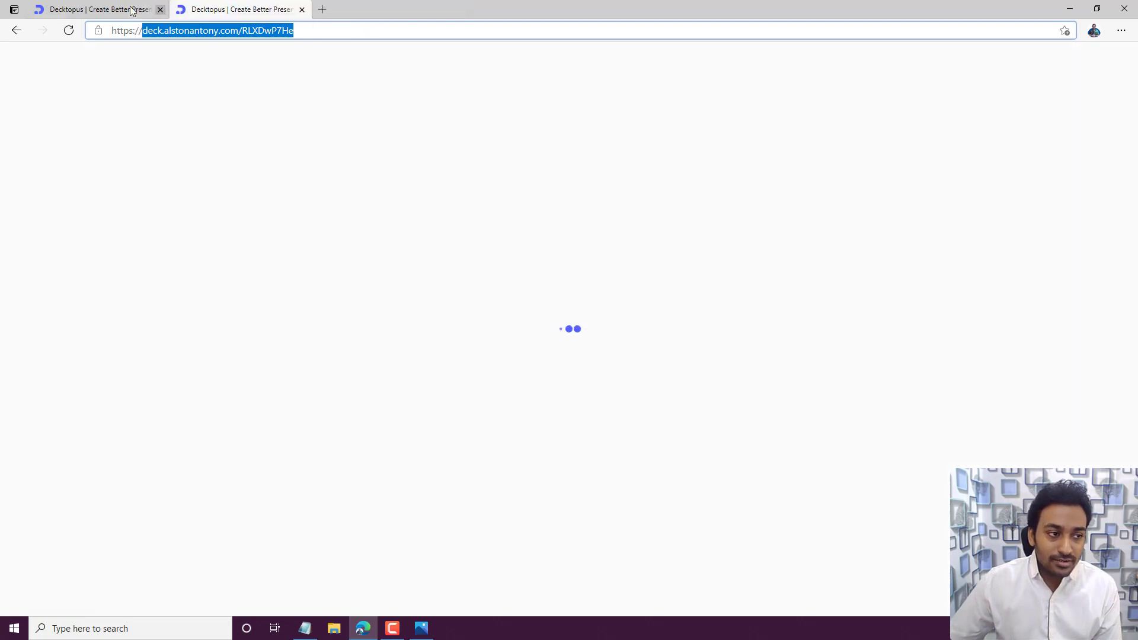
left_click(119, 9)
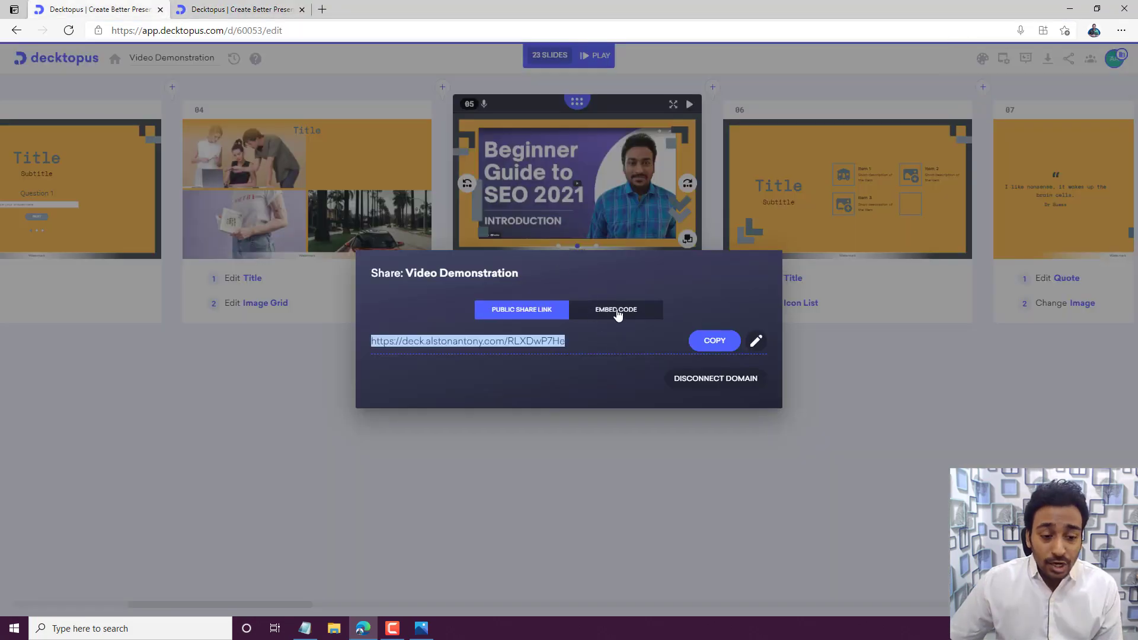
left_click(496, 342)
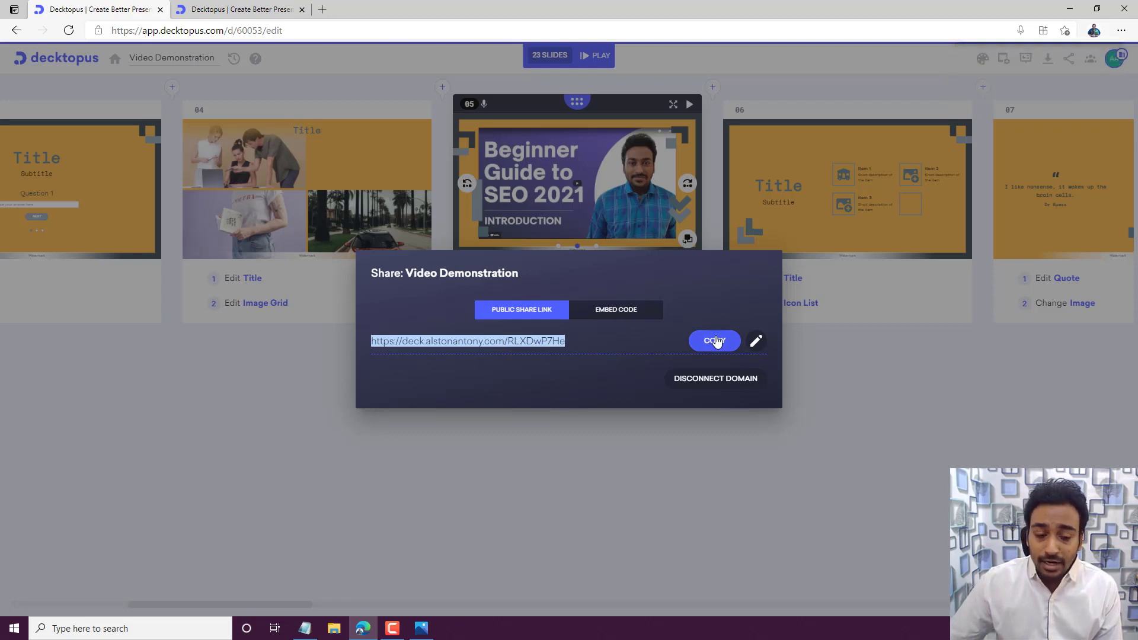
left_click(756, 340)
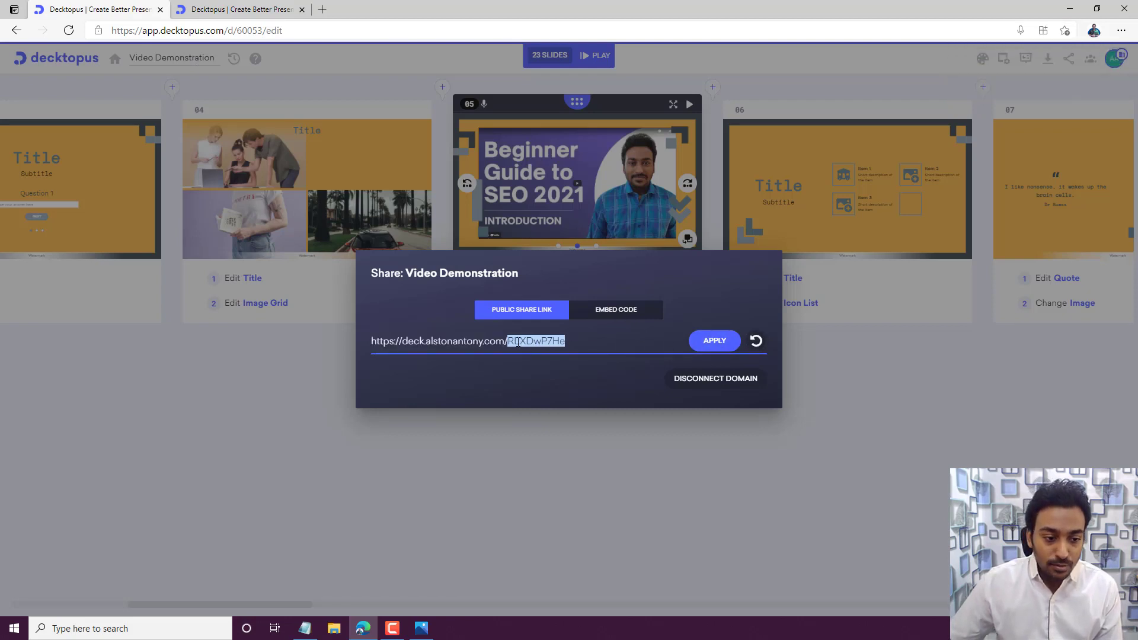
type("video-demo")
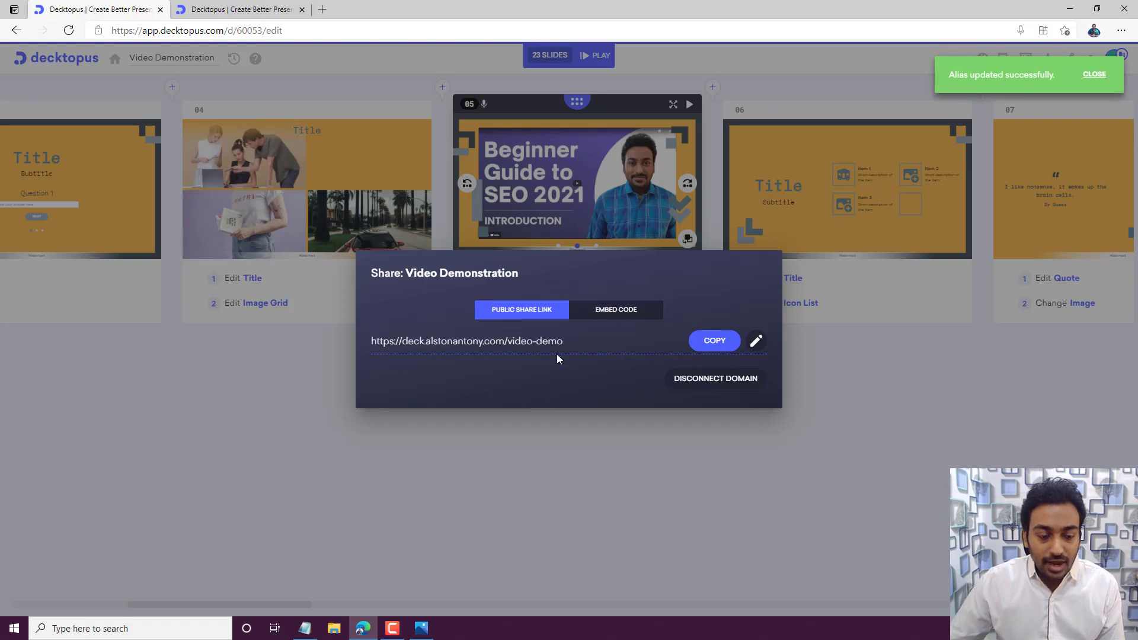
left_click(226, 7)
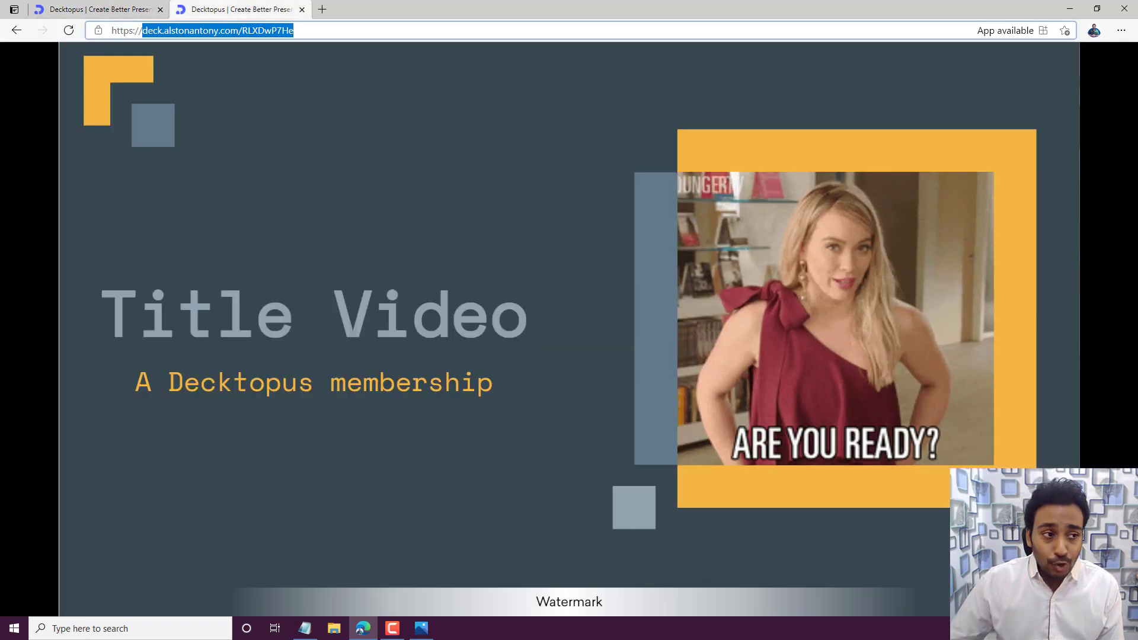
left_click(136, 9)
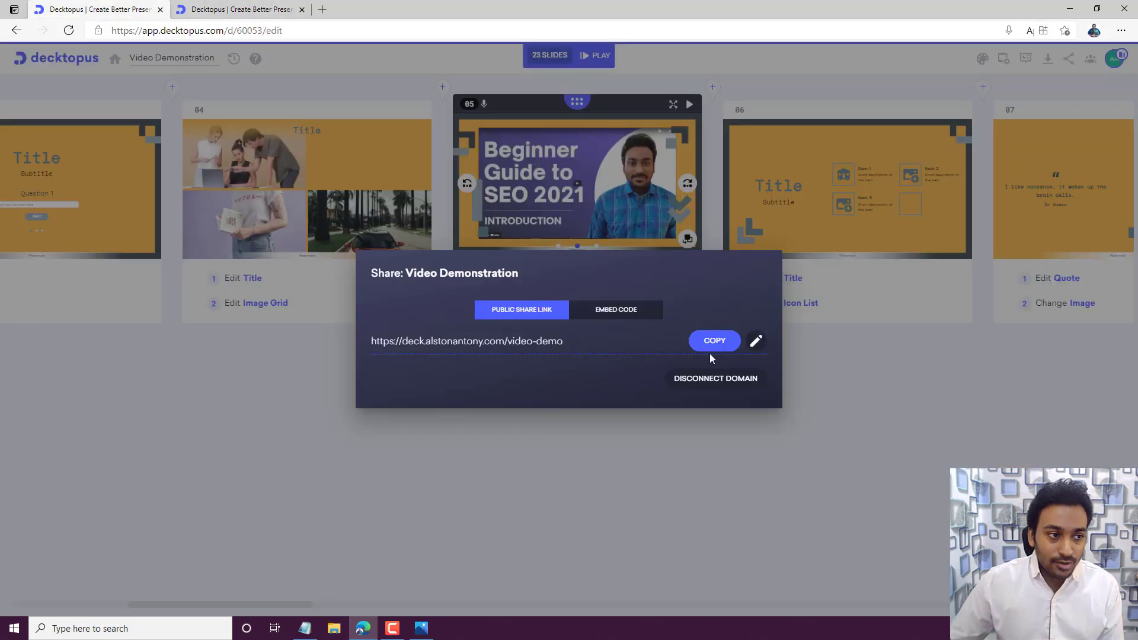
Step: Copy the Video Demonstration deck's iframe embed code and close the share settings
left_click(630, 313)
left_click_drag(560, 343, 387, 320)
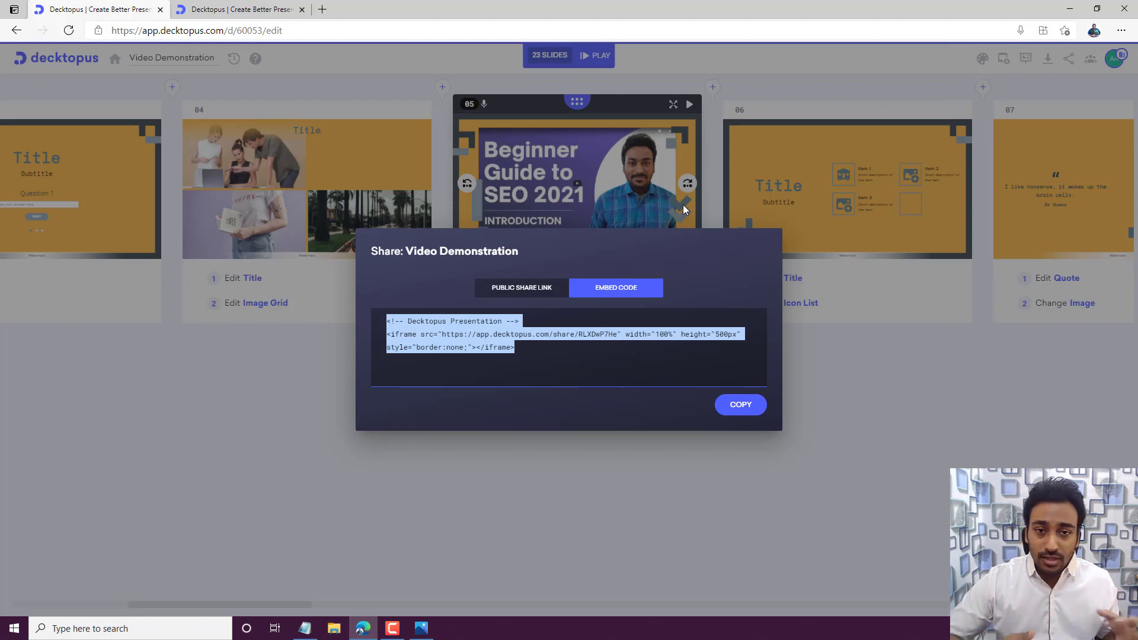
right_click(499, 340)
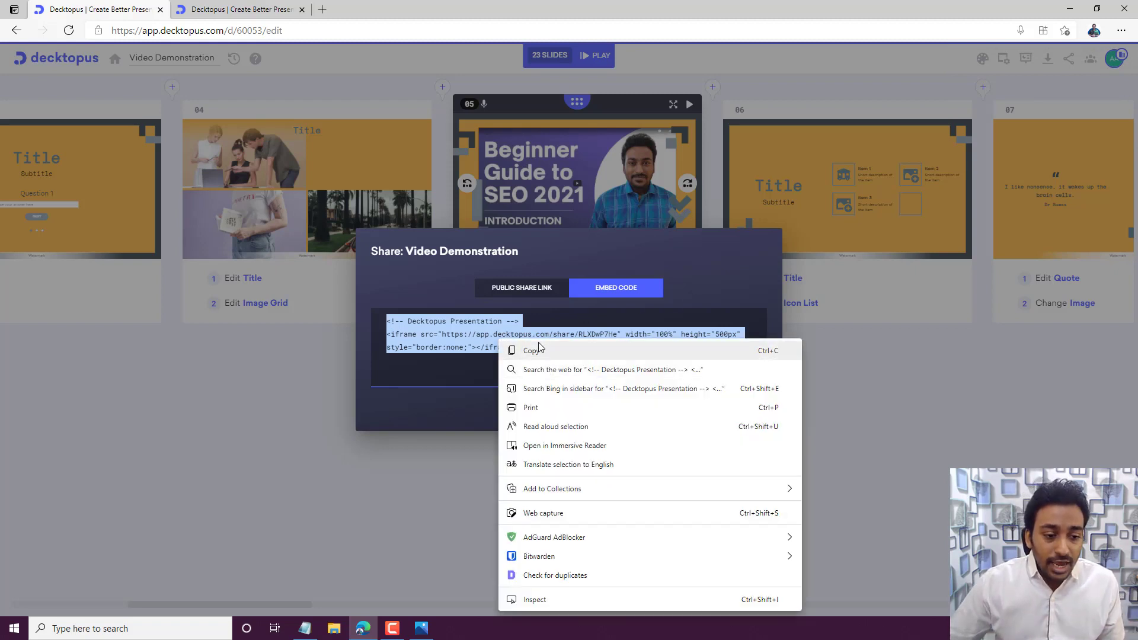
left_click(536, 350)
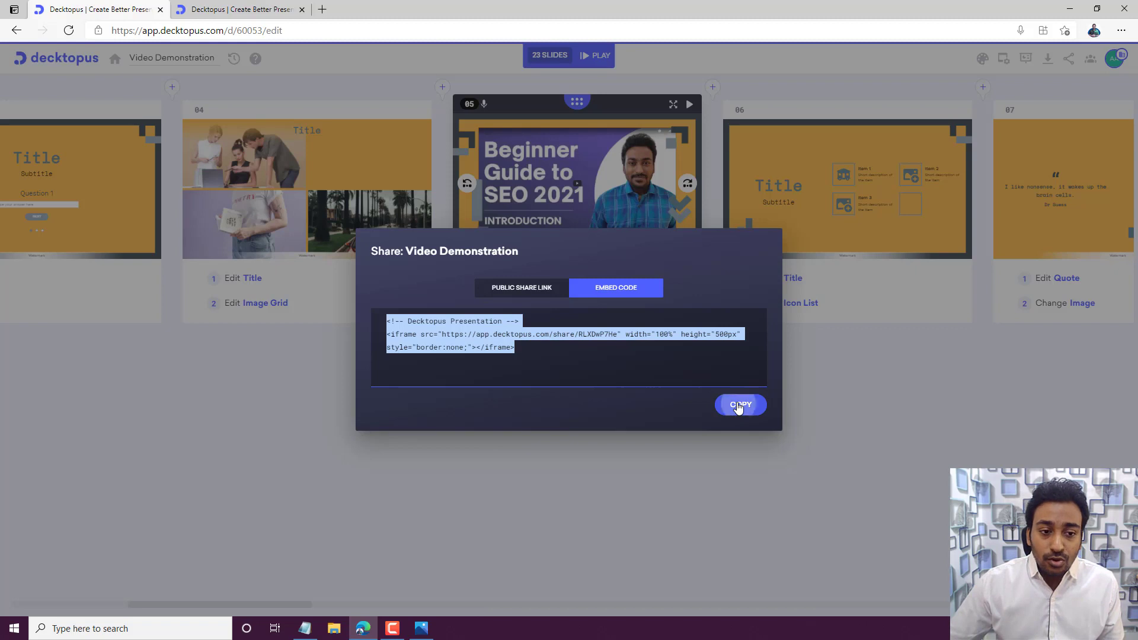
left_click(738, 406)
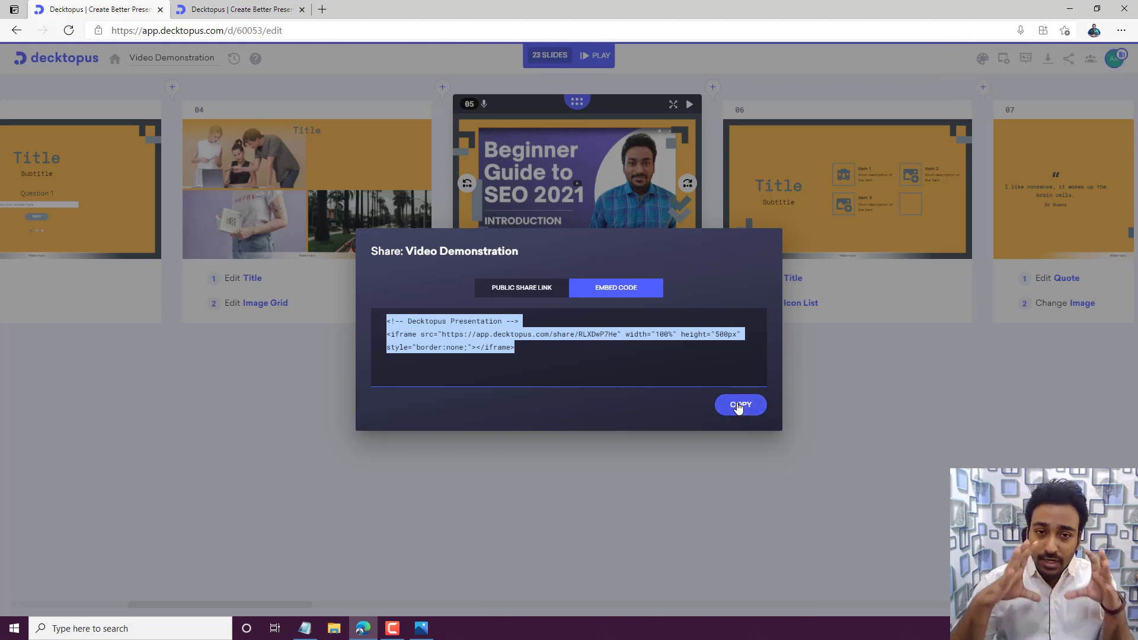
left_click(829, 398)
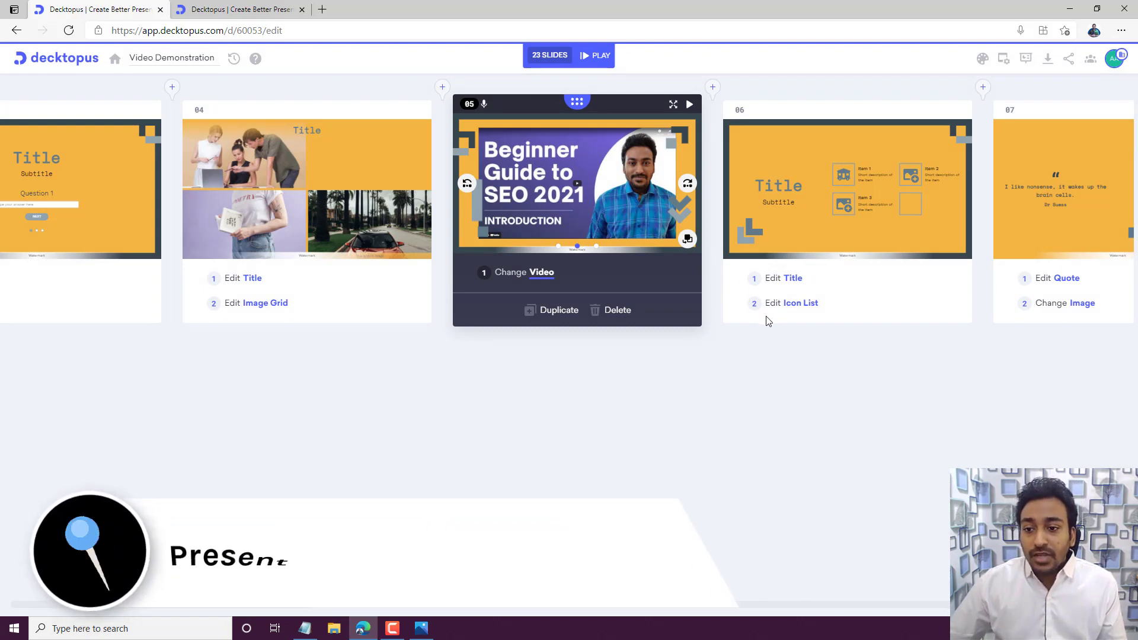
Step: Return to the deck dashboard and examine the opening and per-slide view analytics of the 19-slide report deck
left_click(62, 61)
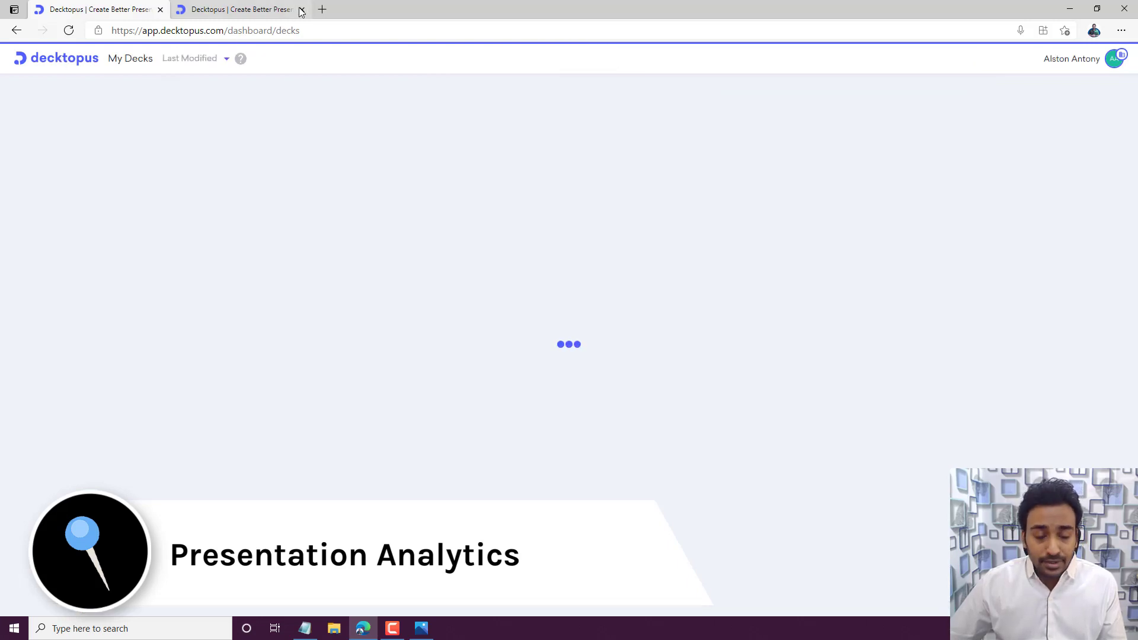
left_click(302, 9)
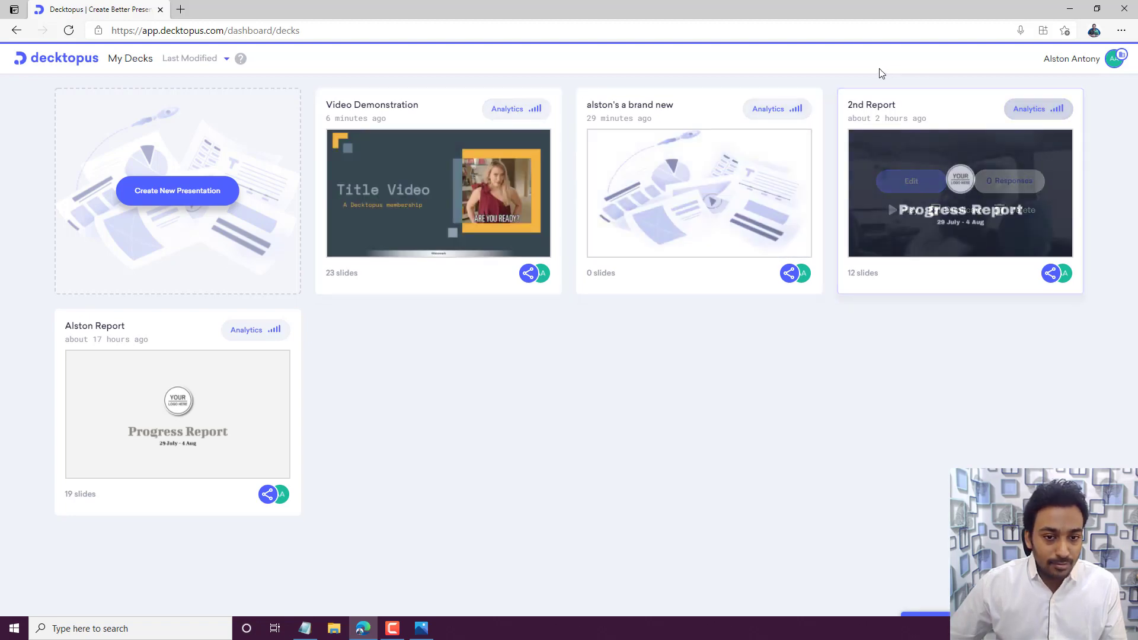
left_click(251, 334)
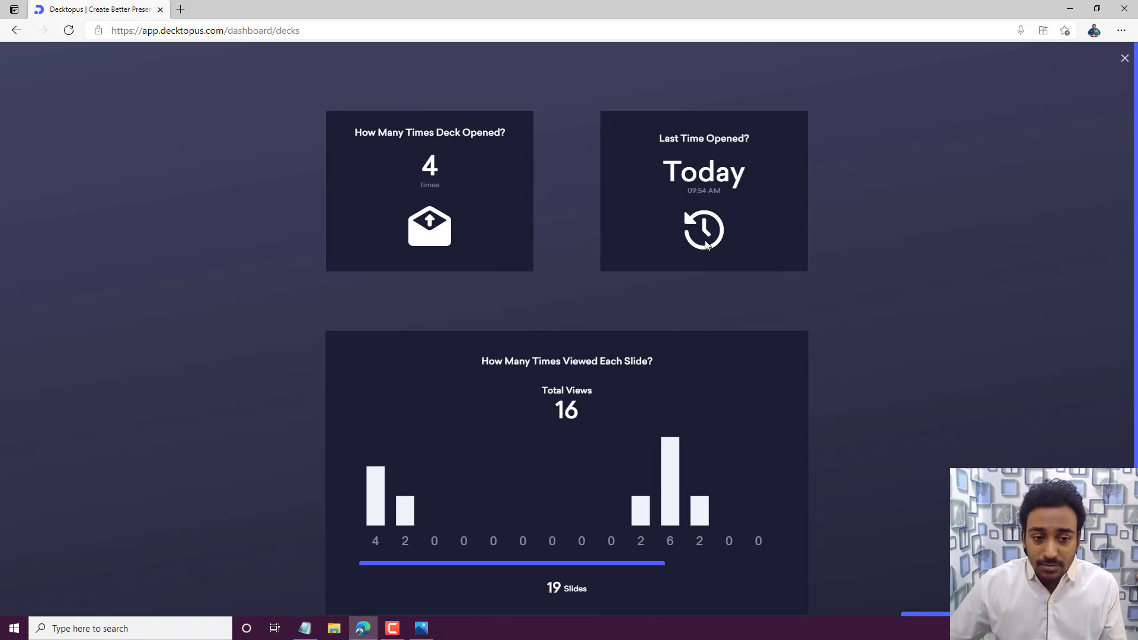
scroll(688, 243, "down", 1)
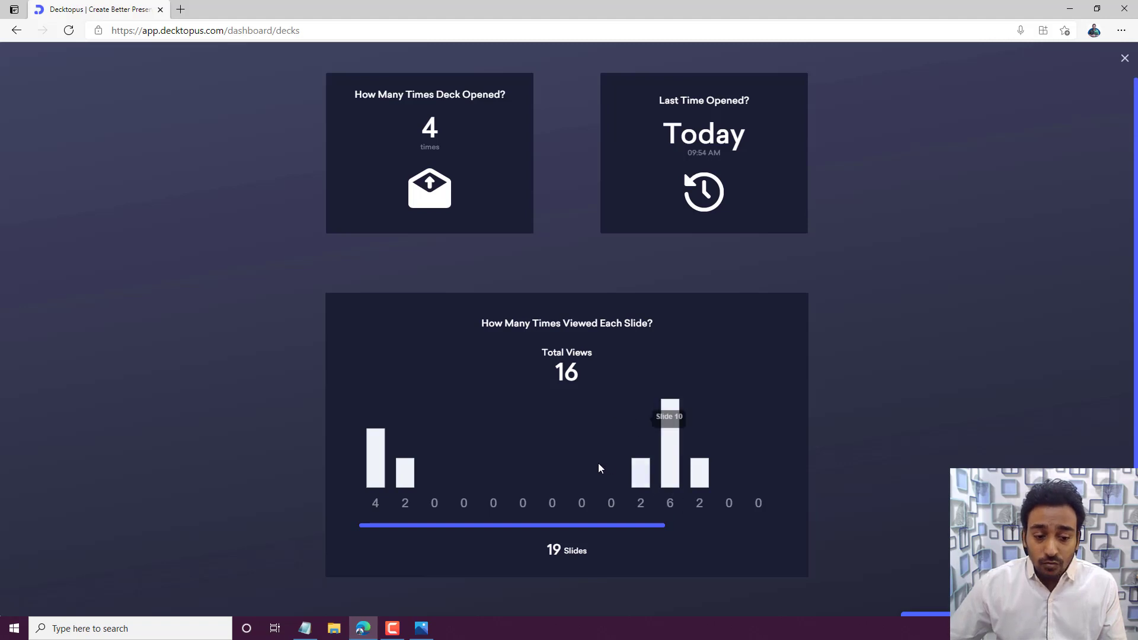
scroll(641, 398, "up", 1)
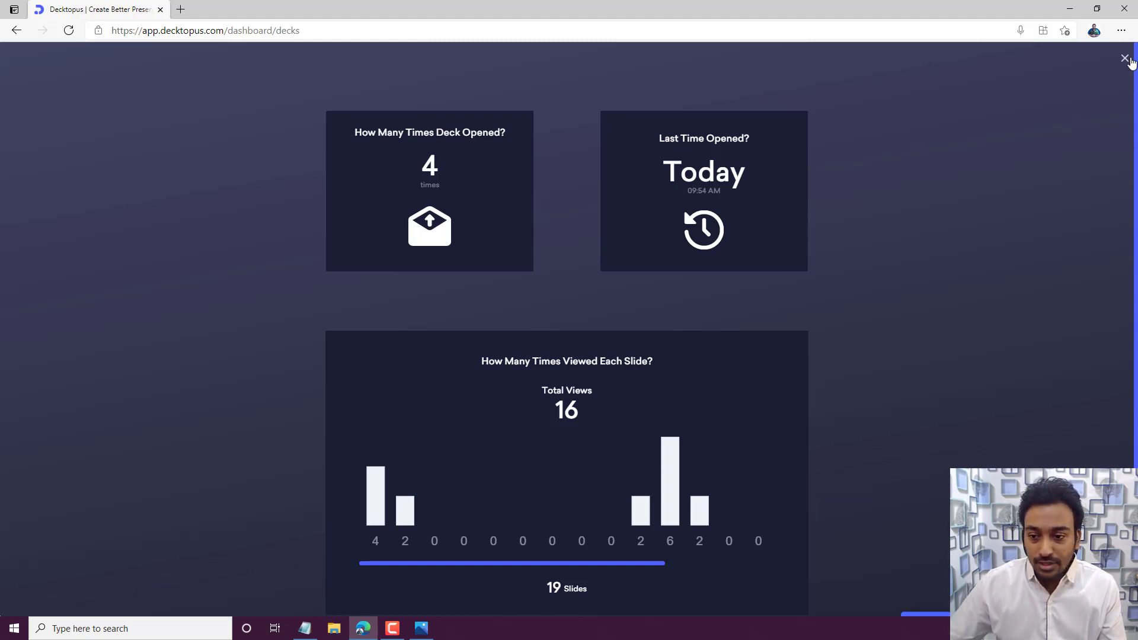
left_click(1125, 58)
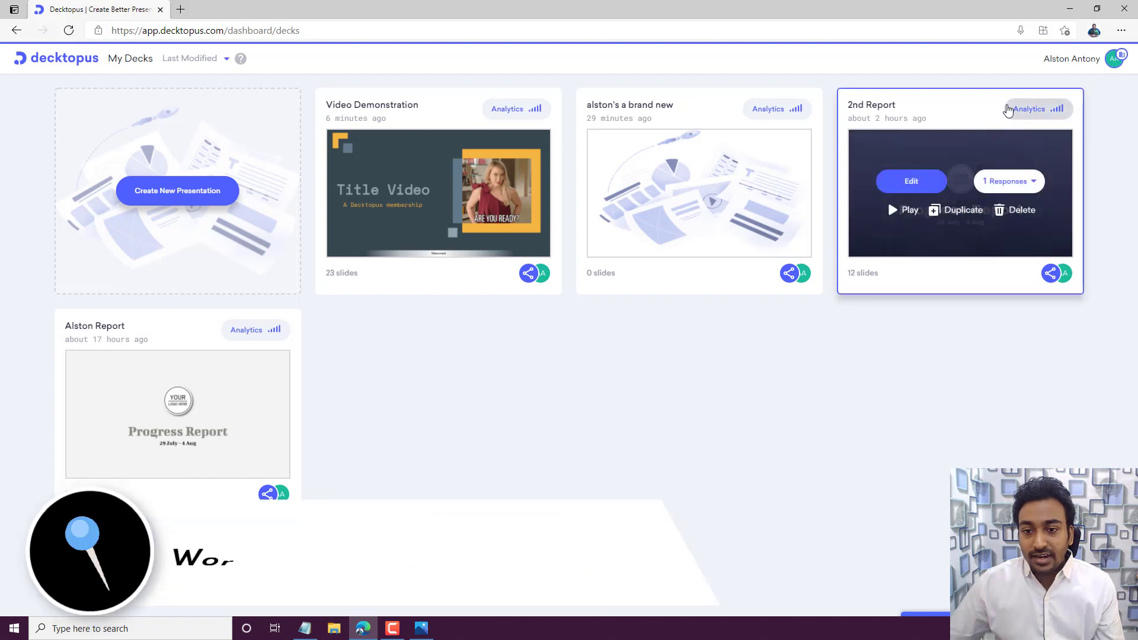
Step: Open the Video Demonstration deck and view its collaborator invitation form and list of users with permissions
left_click(401, 179)
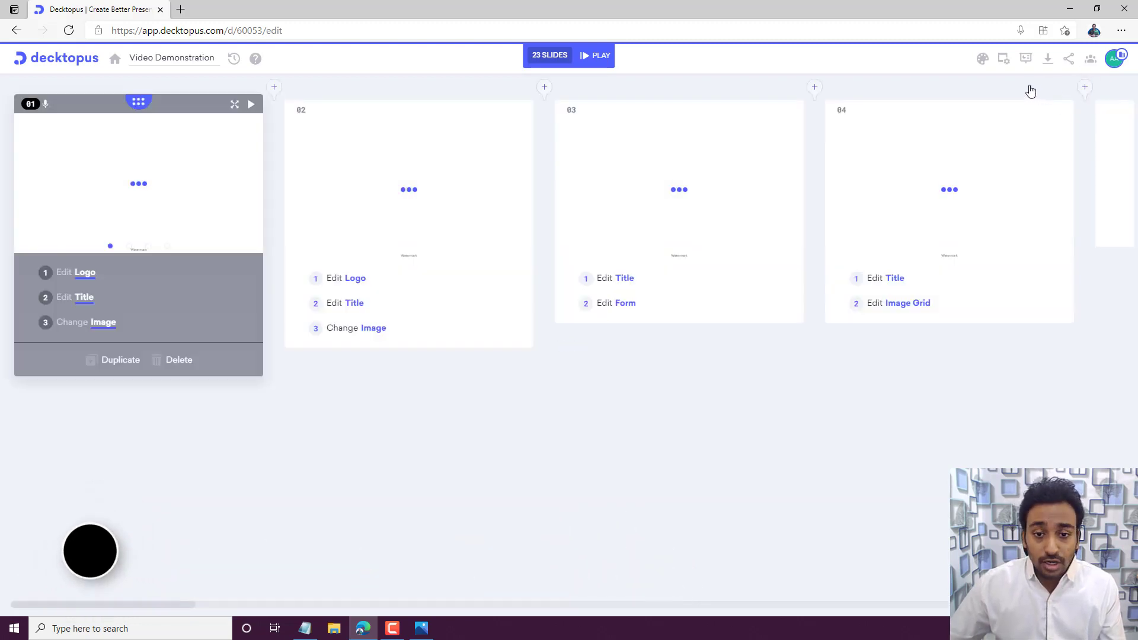
left_click(1091, 64)
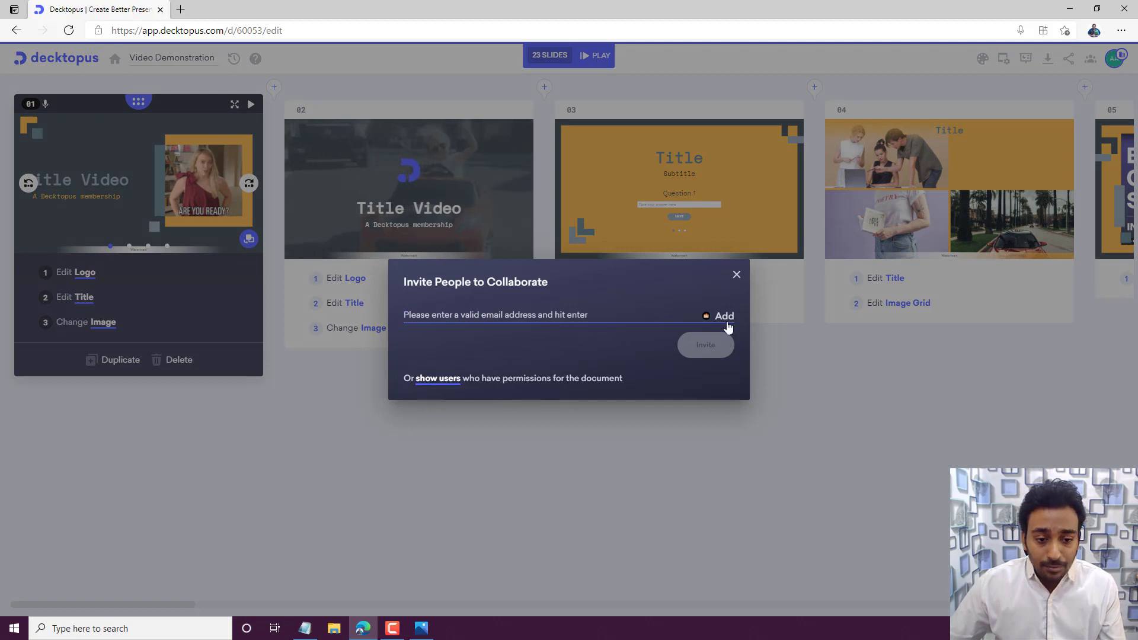
left_click(426, 382)
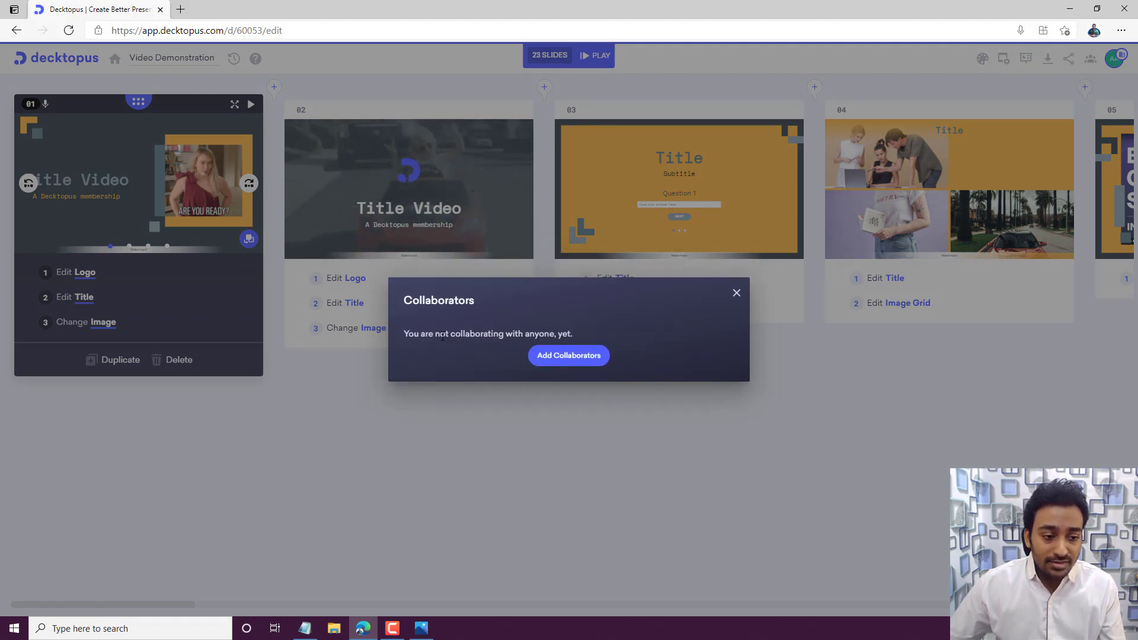
left_click(544, 360)
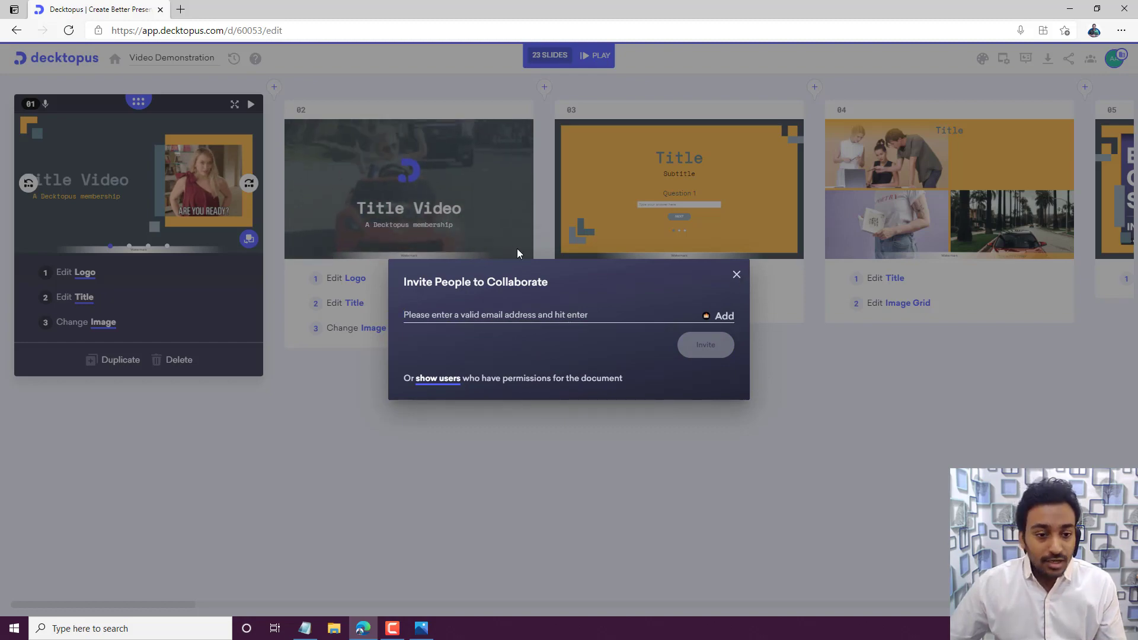
left_click(736, 276)
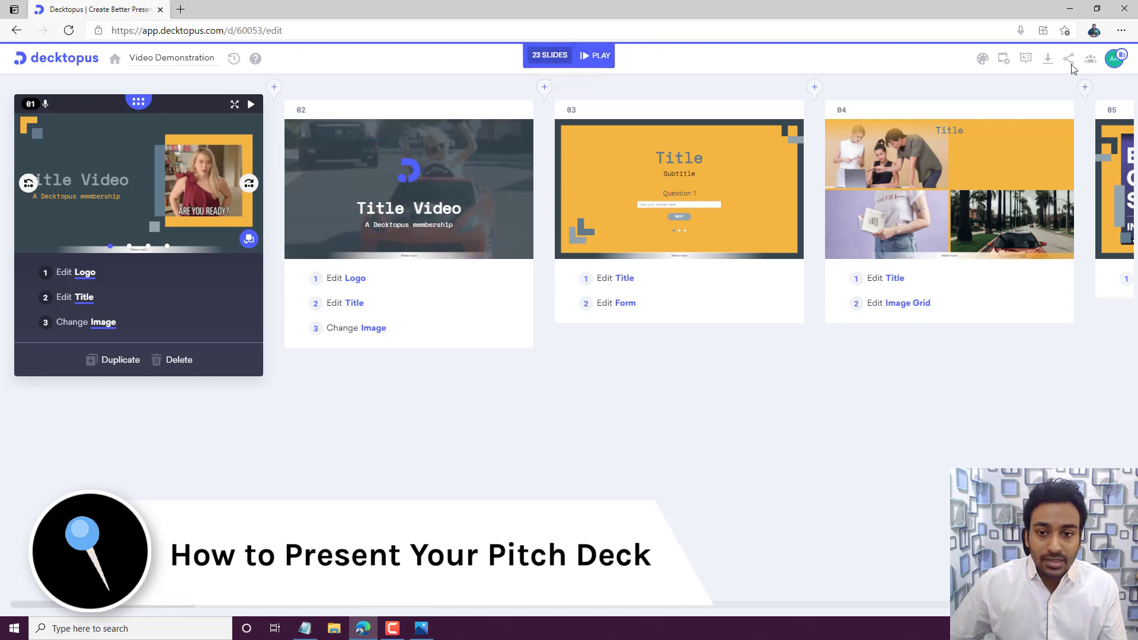
Step: Play the Video Demonstration deck in full screen, advance to slide 5, and end the presentation
left_click(599, 59)
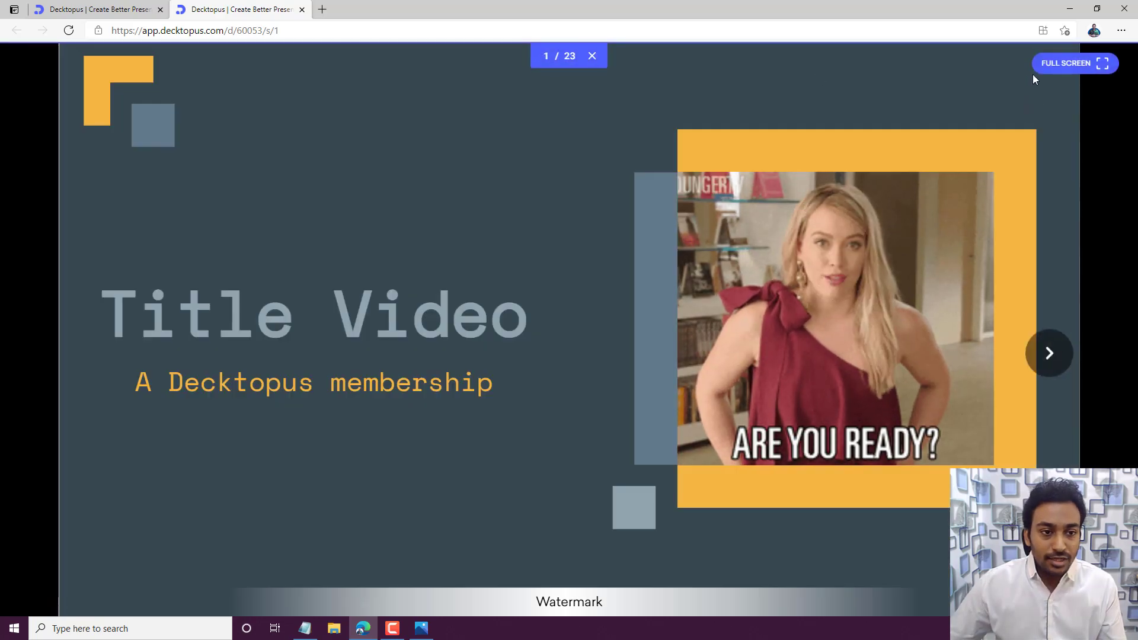
left_click(1069, 66)
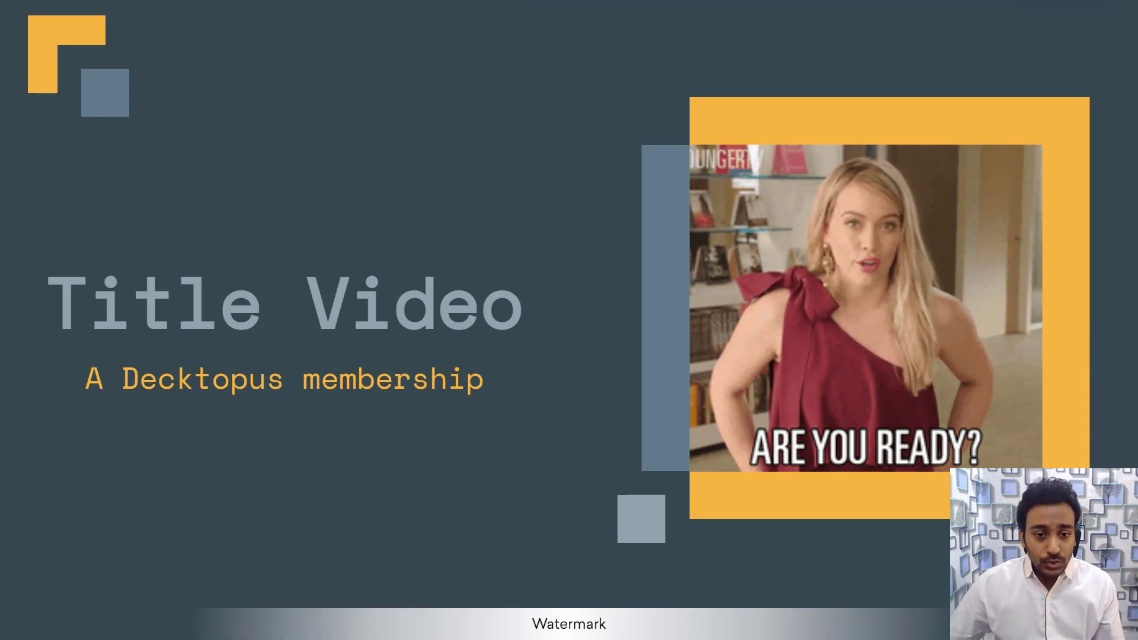
key("Right")
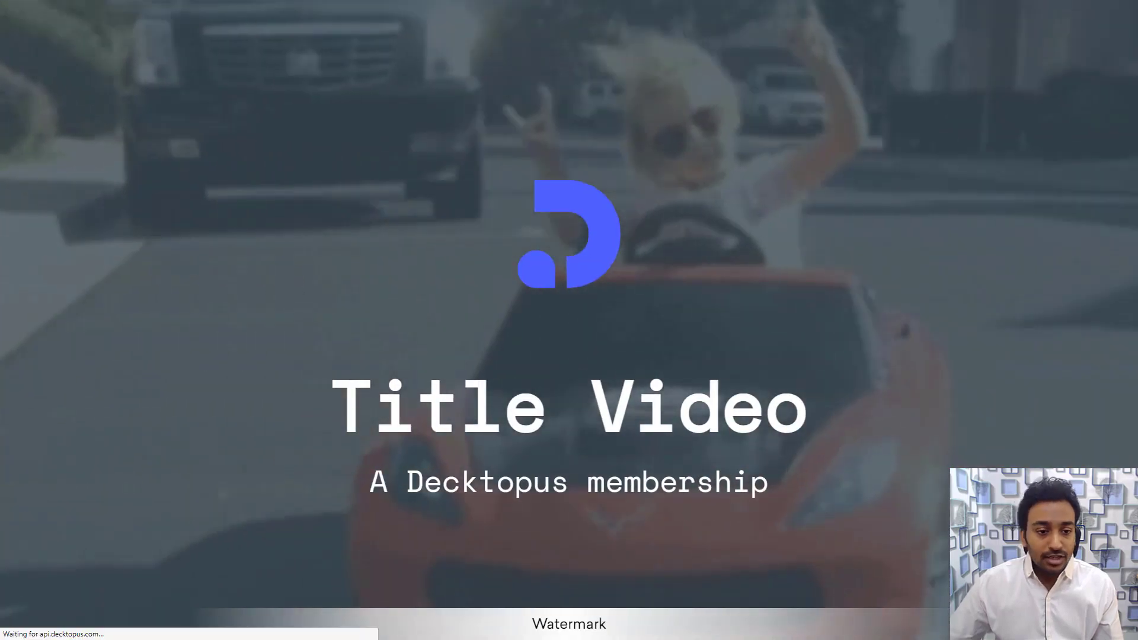
key("Right")
left_click_drag(812, 223, 593, 224)
left_click_drag(1079, 217, 330, 218)
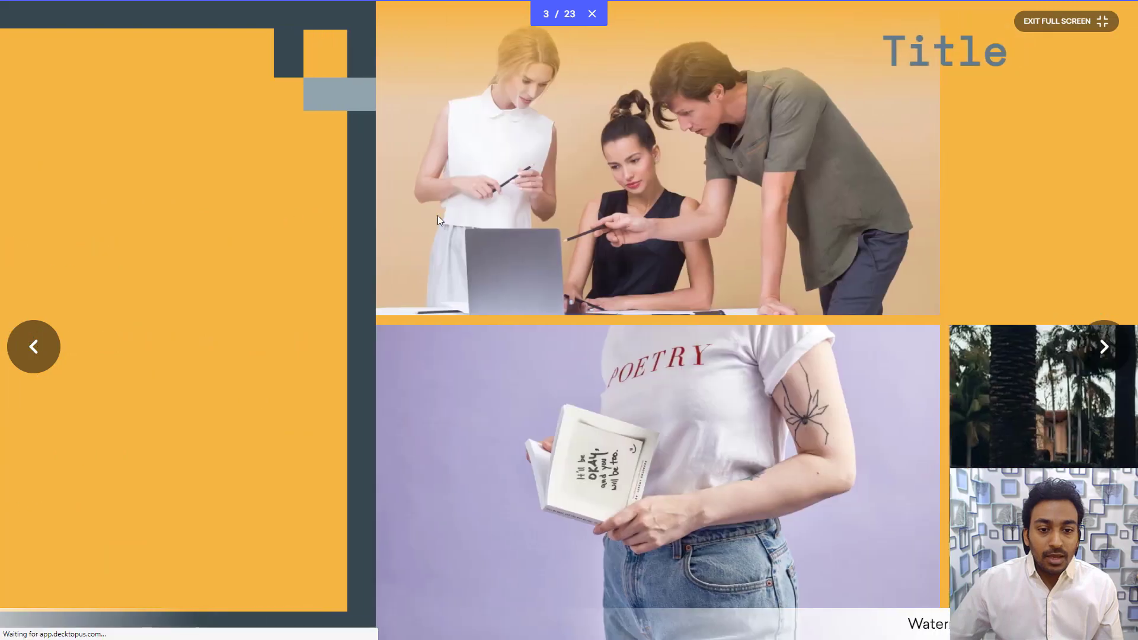
left_click(1090, 347)
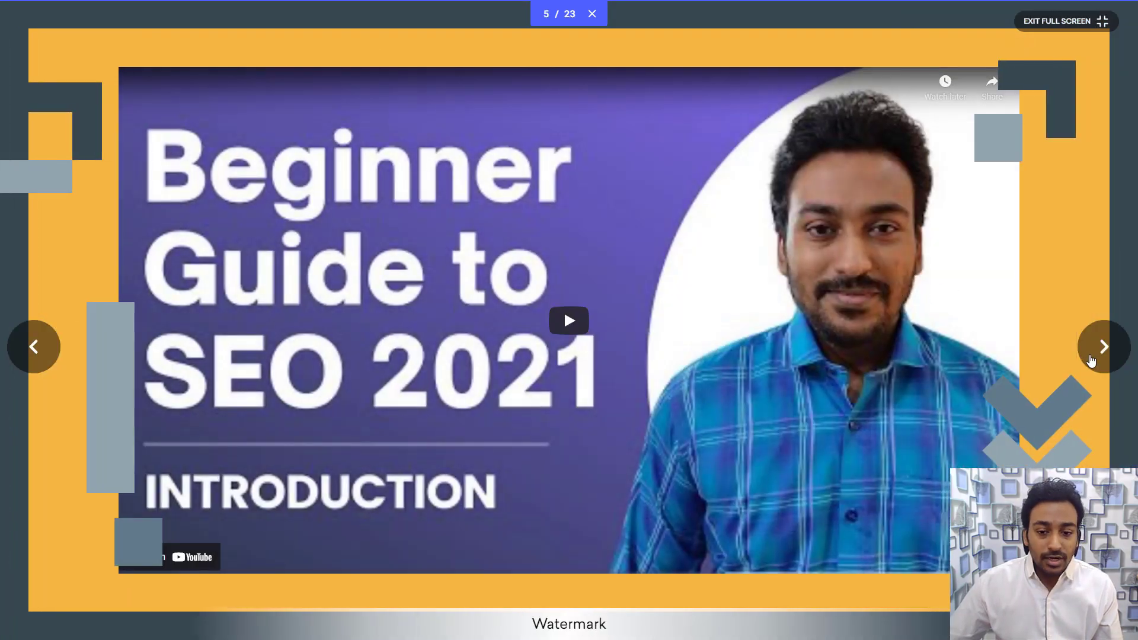
key("Escape")
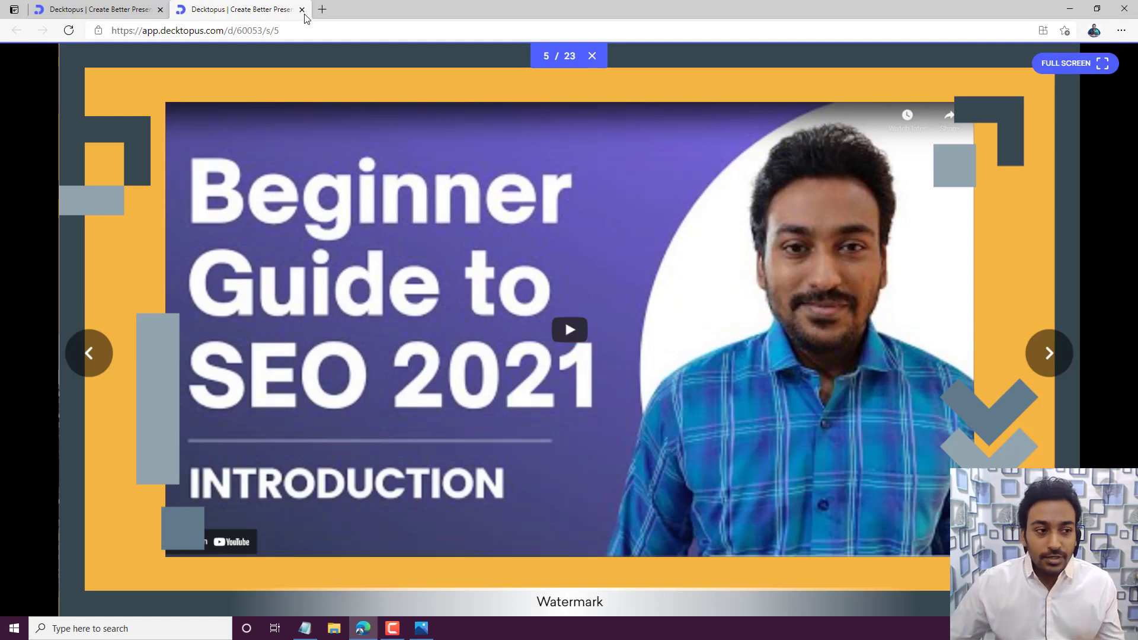
left_click(302, 10)
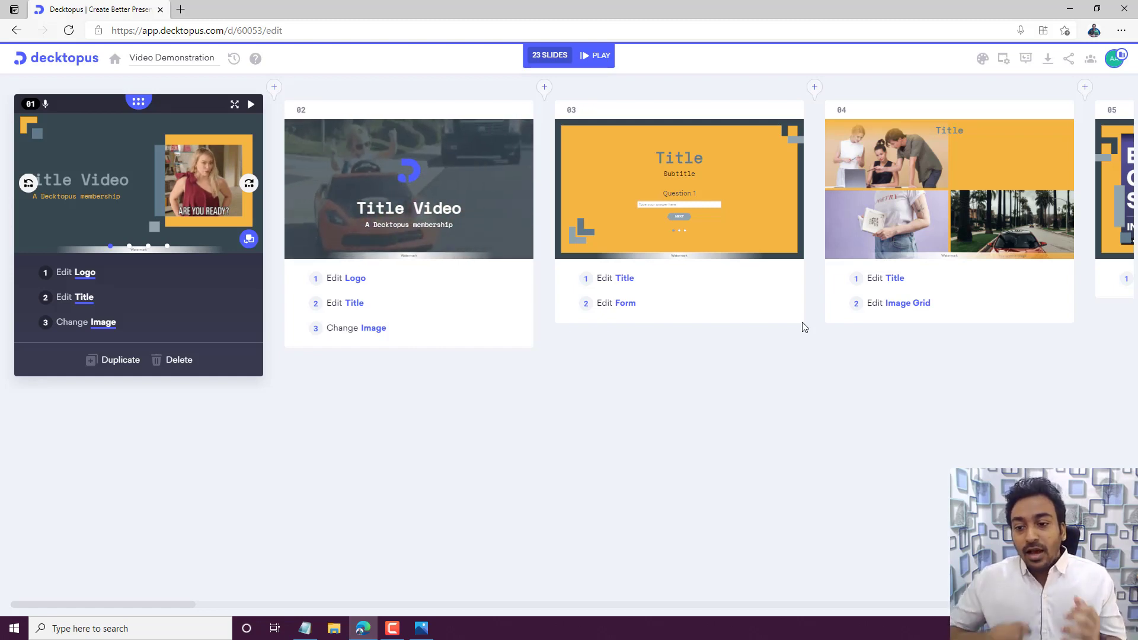
Step: Return to the deck dashboard, start a new presentation, and browse the Education sample decks and the full collection
left_click(75, 68)
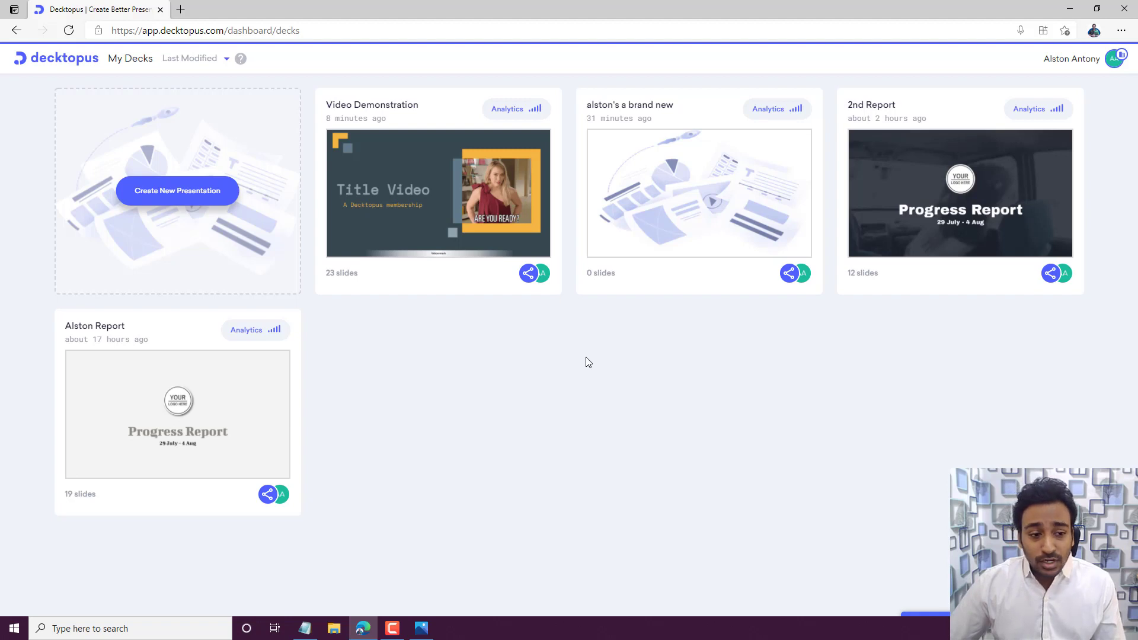
left_click(199, 198)
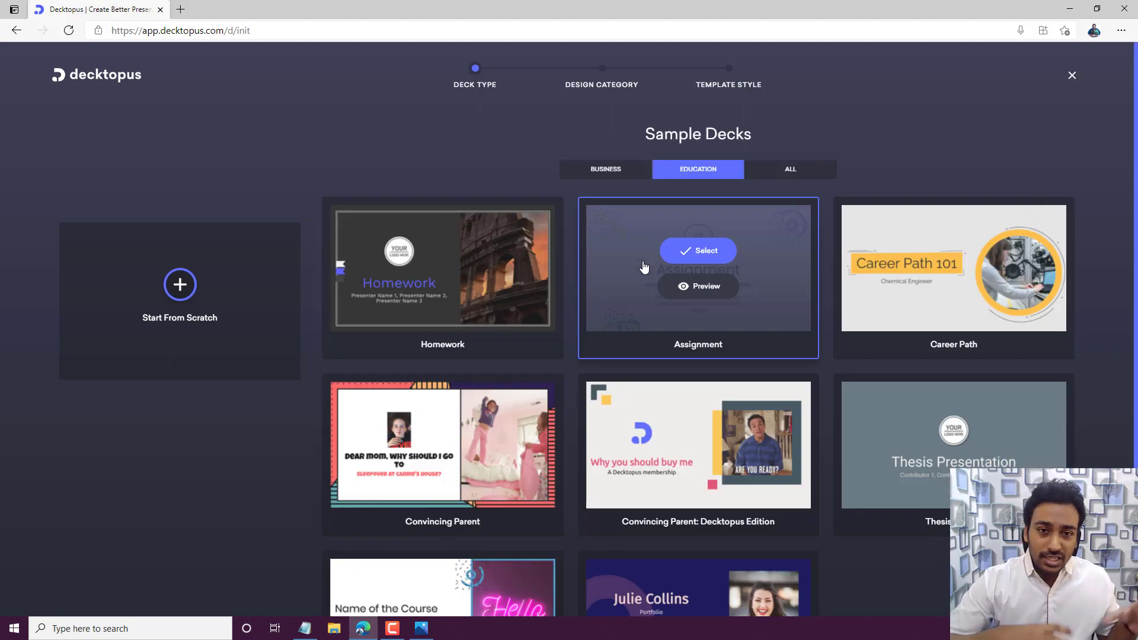
scroll(718, 304, "down", 3)
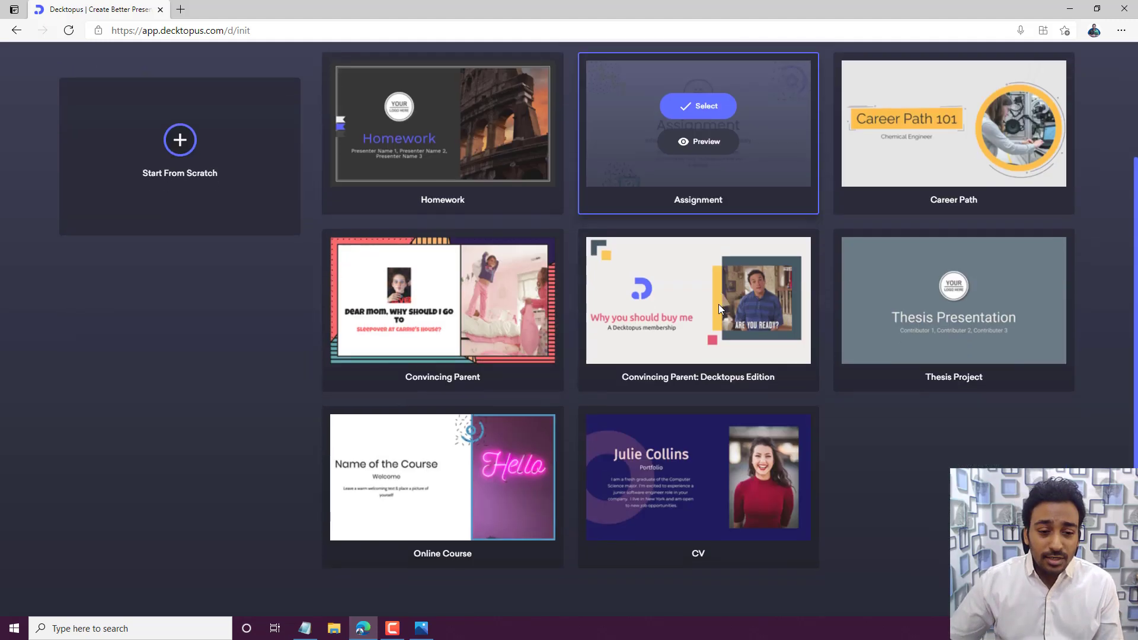
scroll(719, 304, "up", 3)
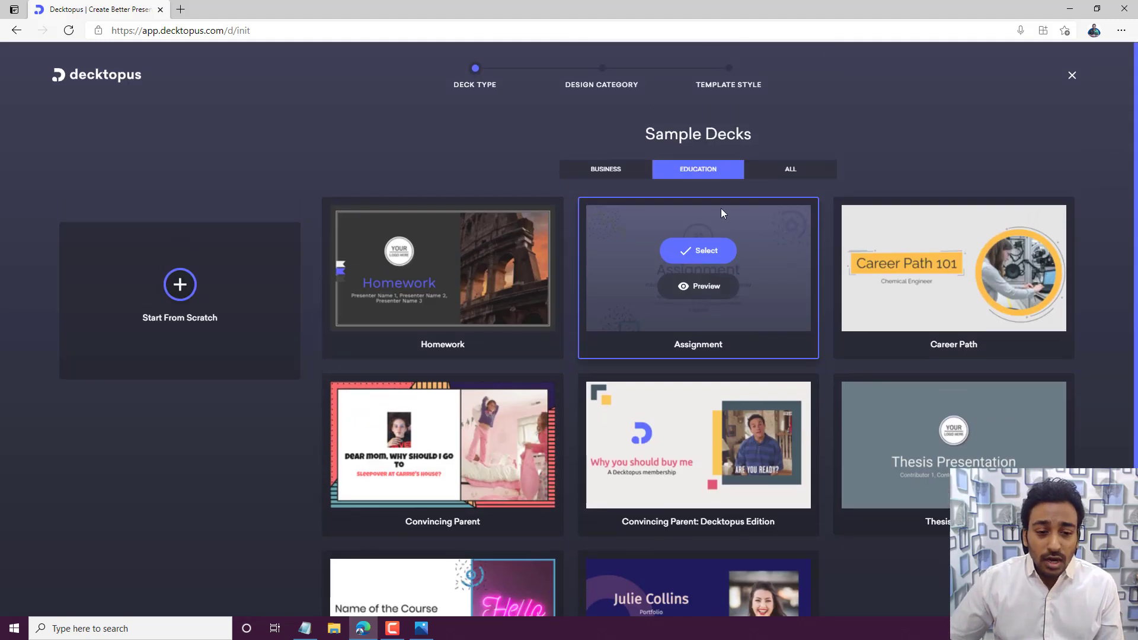
left_click(792, 170)
scroll(872, 229, "down", 12)
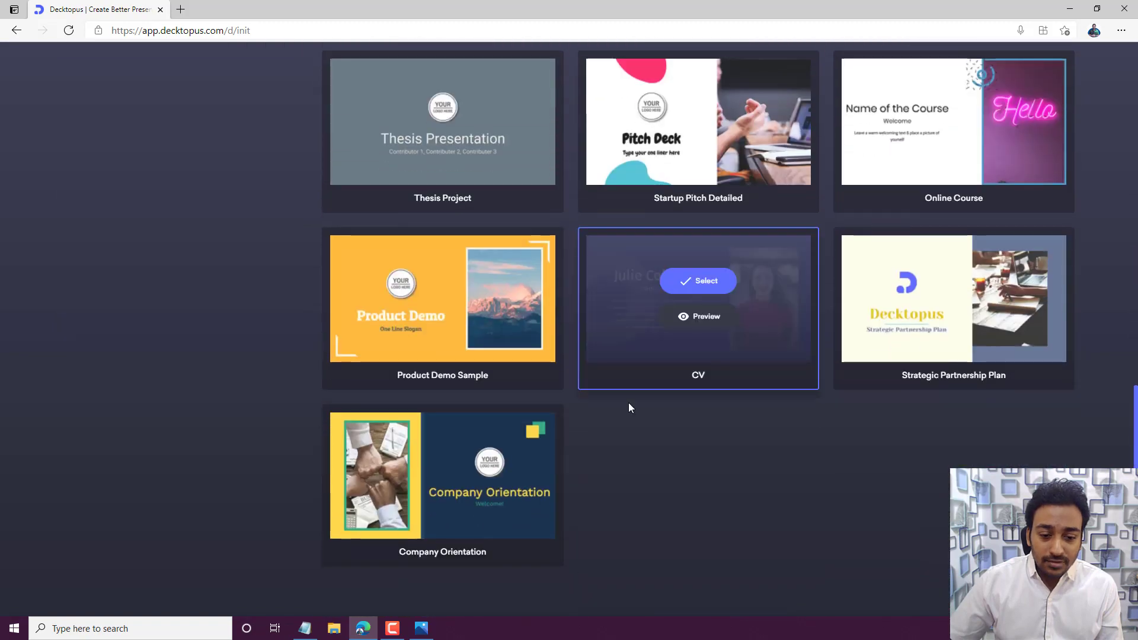
Step: Leave the sample deck collection and open the Video Demonstration deck from the deck dashboard
scroll(805, 343, "up", 10)
scroll(904, 237, "up", 3)
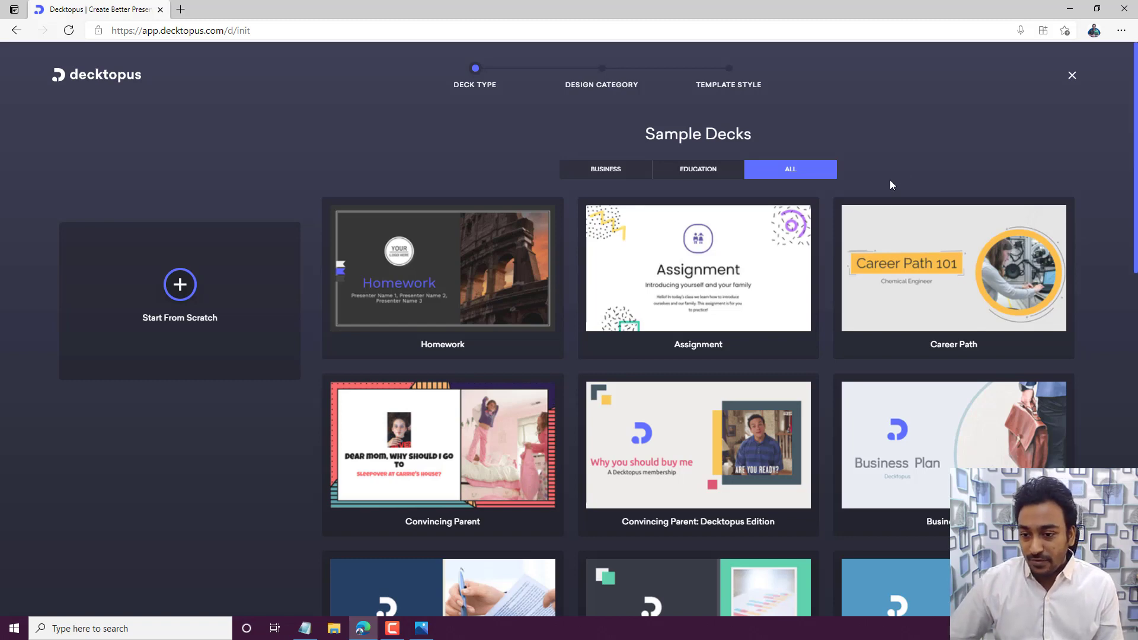
mouse_move(926, 265)
left_click(1072, 75)
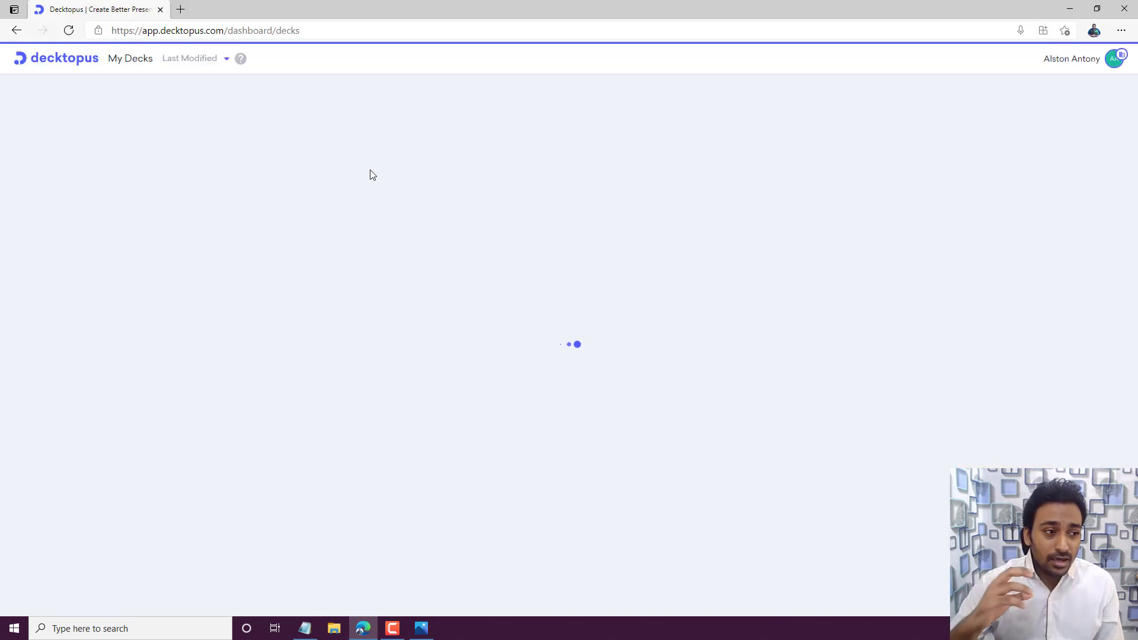
left_click(437, 186)
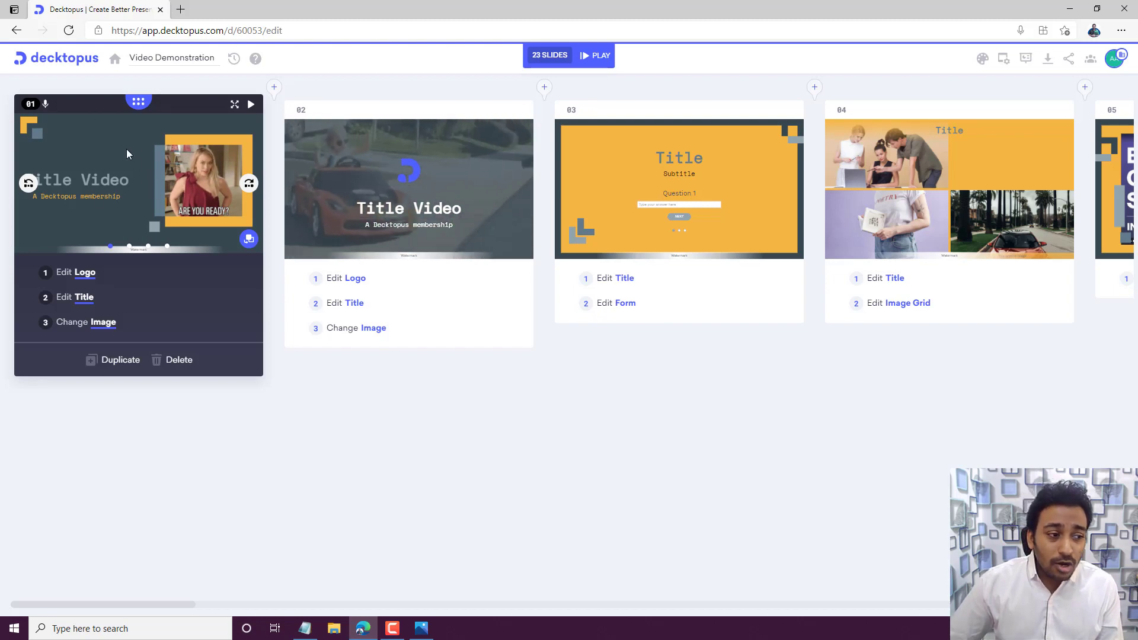
Step: Switch slide 1 to its third layout, with the image below the title, and make the word "Video" in the title bold
left_click(248, 186)
left_click(248, 186)
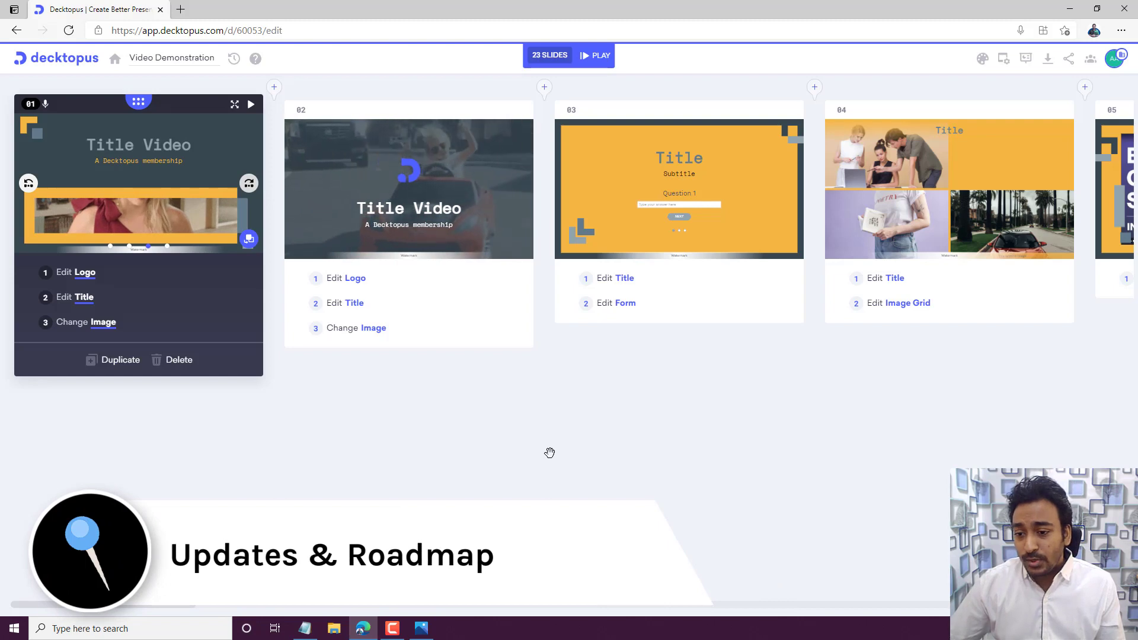
left_click(82, 296)
left_click_drag(69, 348, 97, 349)
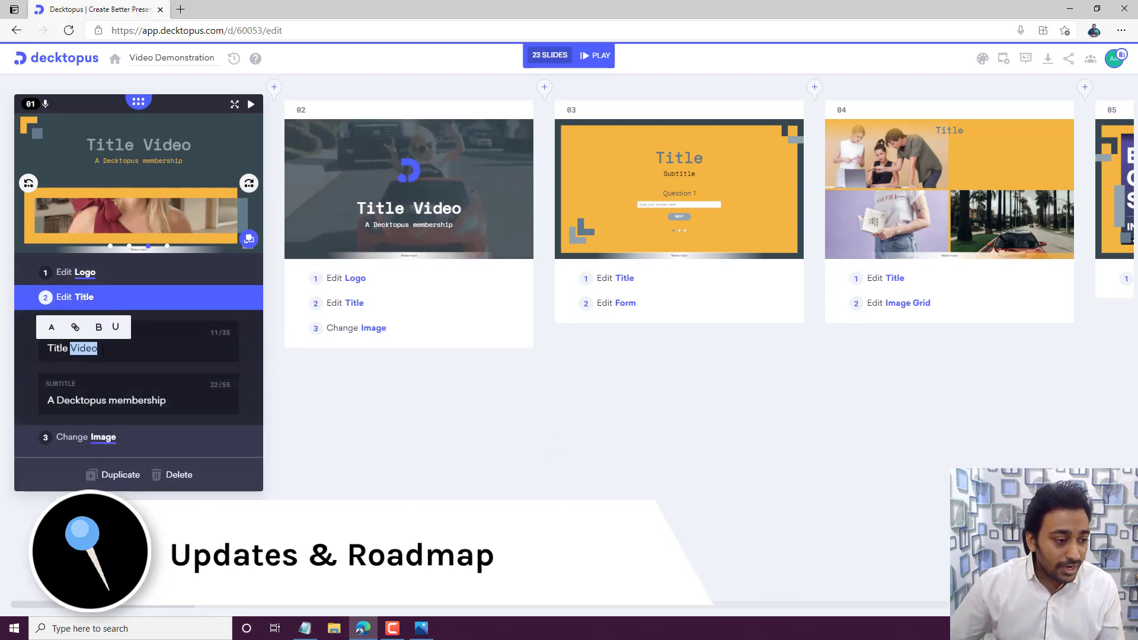
left_click(98, 333)
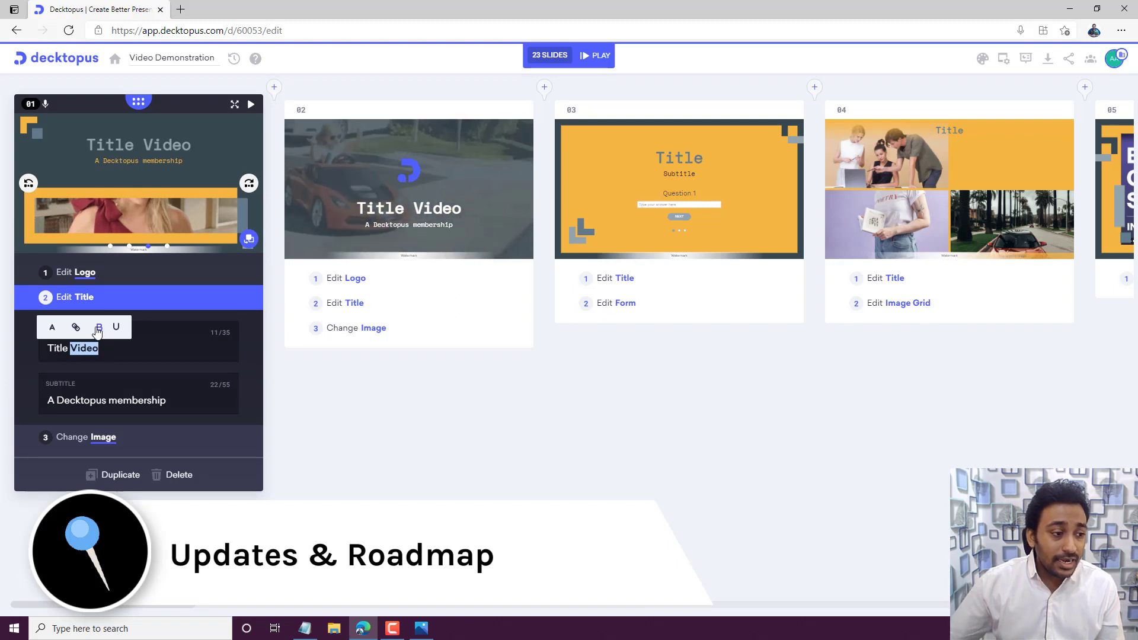
left_click(508, 450)
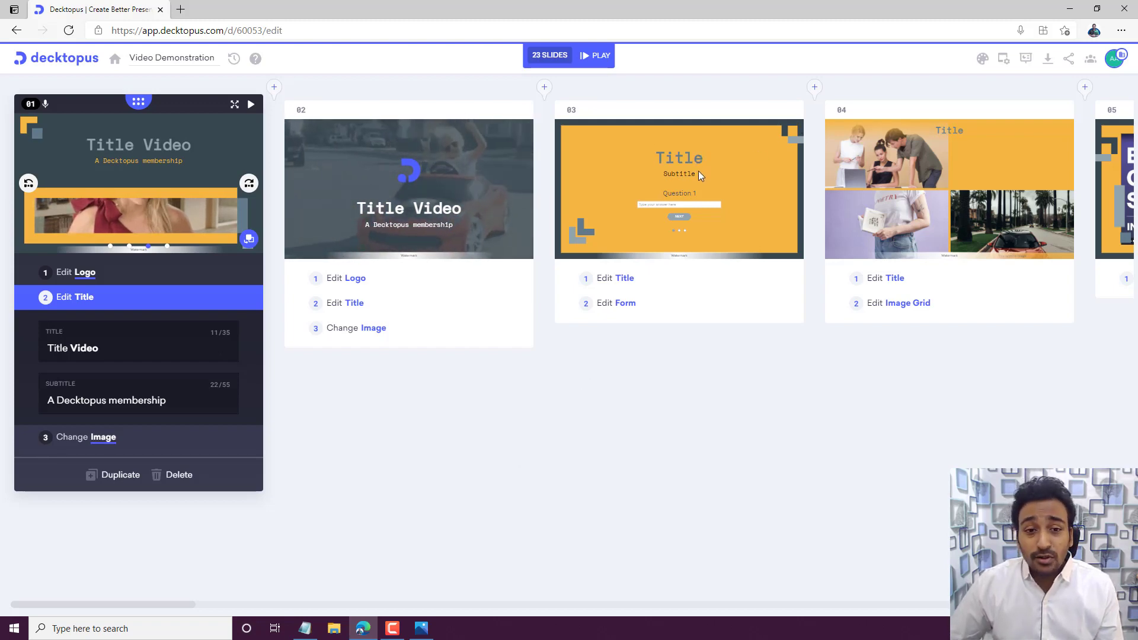
Step: Download the Video Demonstration deck in PPT format
left_click(1048, 59)
left_click(1038, 113)
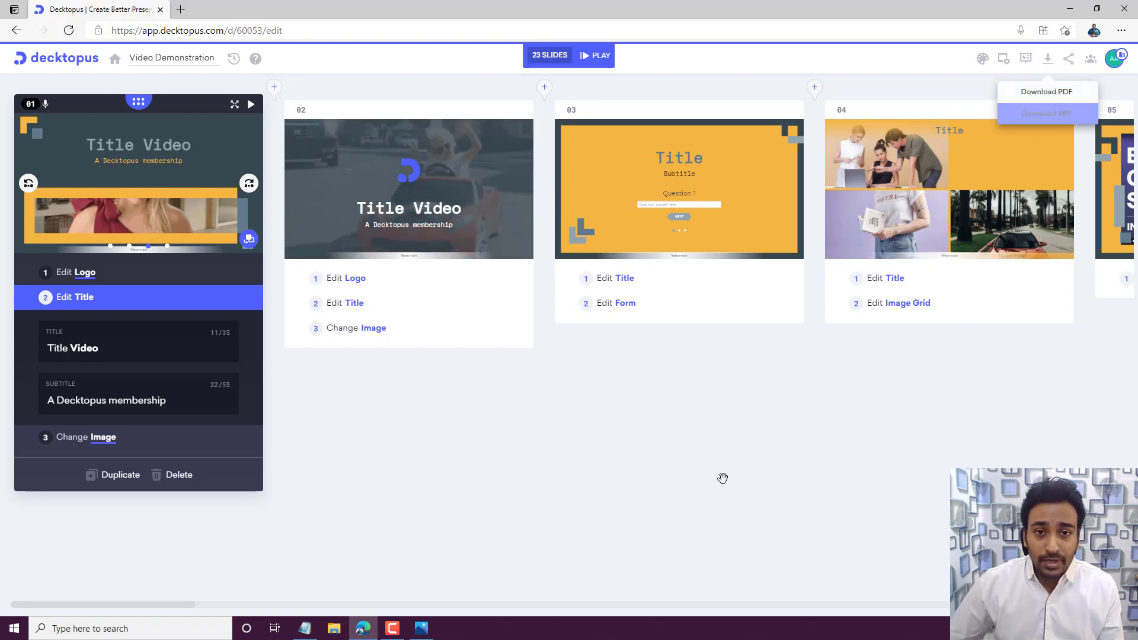